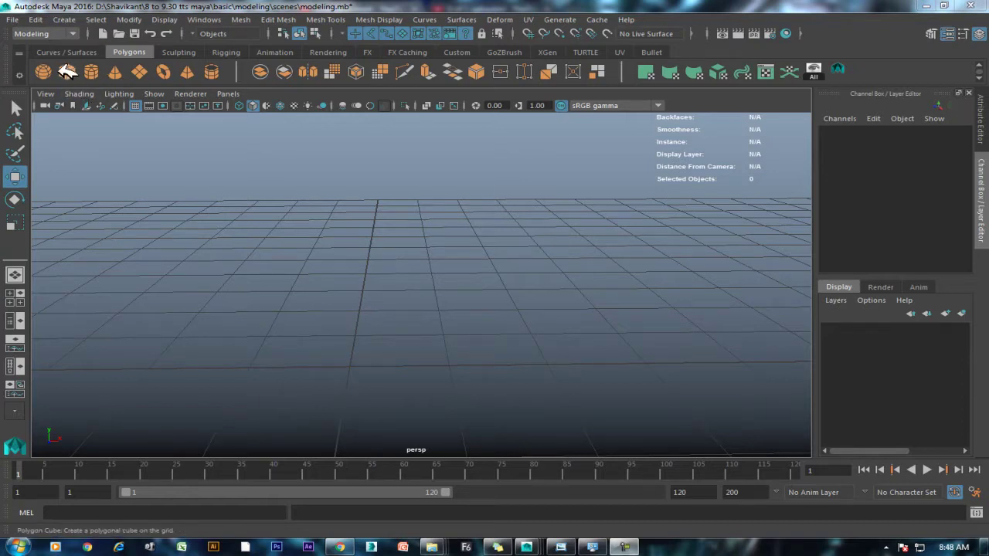
Create a sphere, cube and cylinder, moving each apart along Z.
click(51, 69)
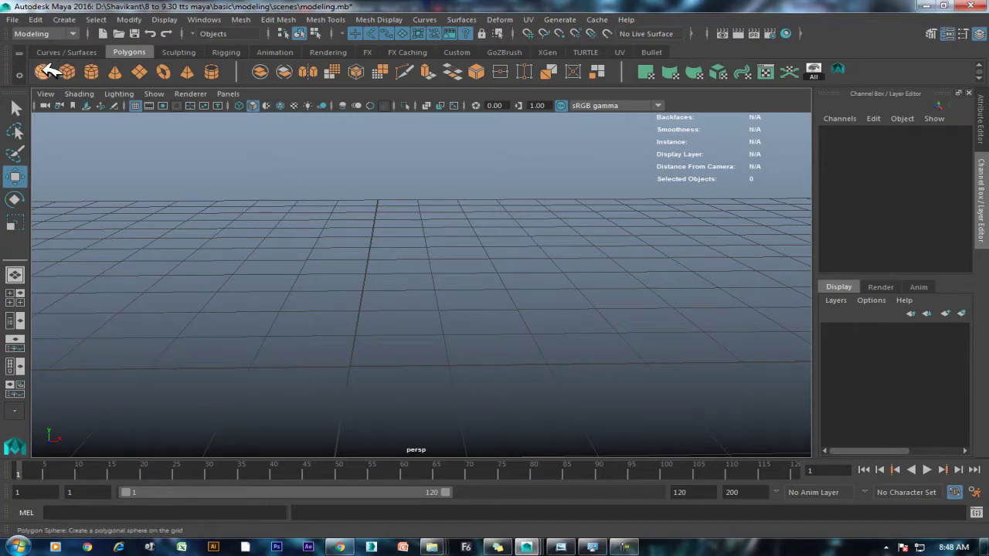
scroll(308, 205, down, 3)
alt+drag(308, 204, 475, 371)
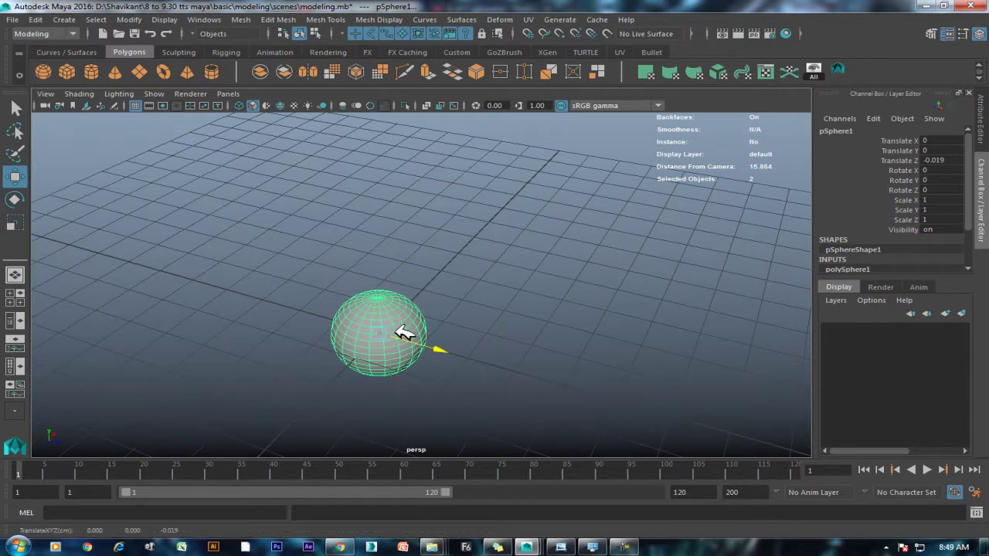
drag(404, 332, 208, 259)
click(68, 71)
drag(448, 348, 313, 313)
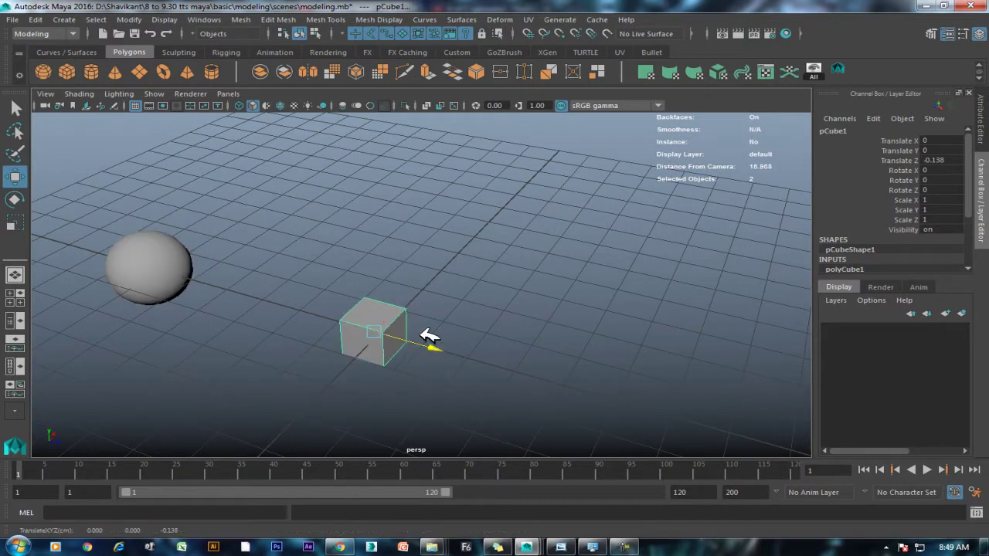
click(91, 71)
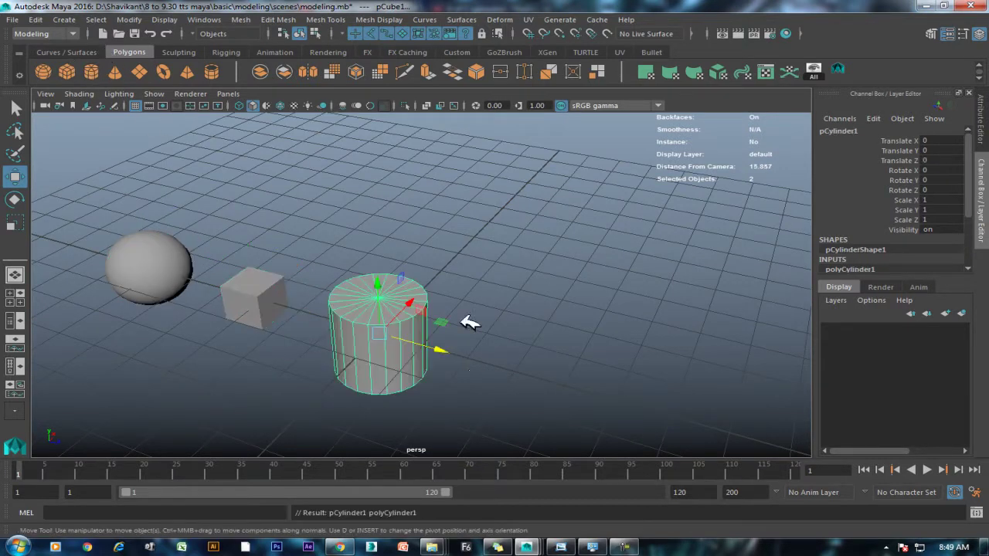
drag(444, 349, 642, 401)
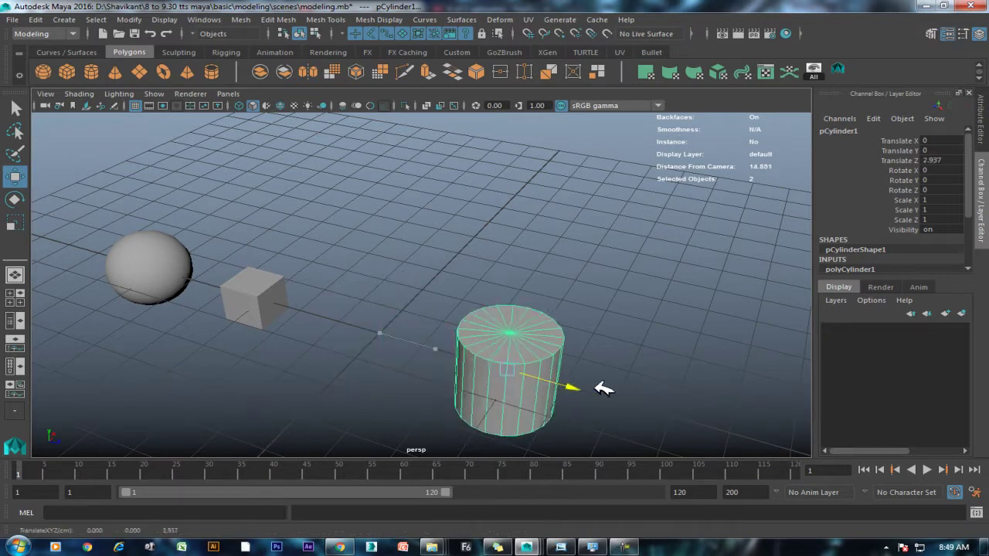
Add a cone and a torus, moving each along X away from the others.
click(116, 71)
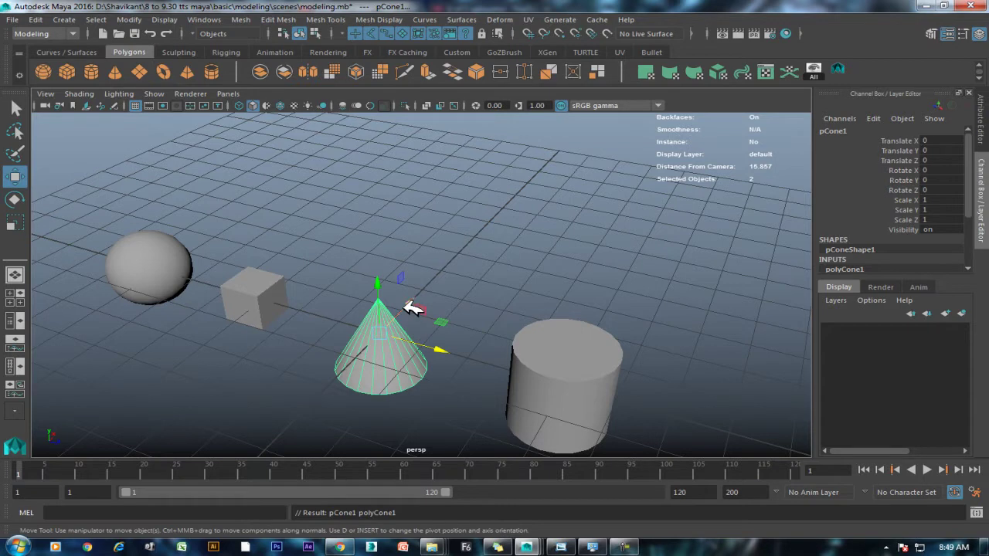
drag(409, 308, 504, 177)
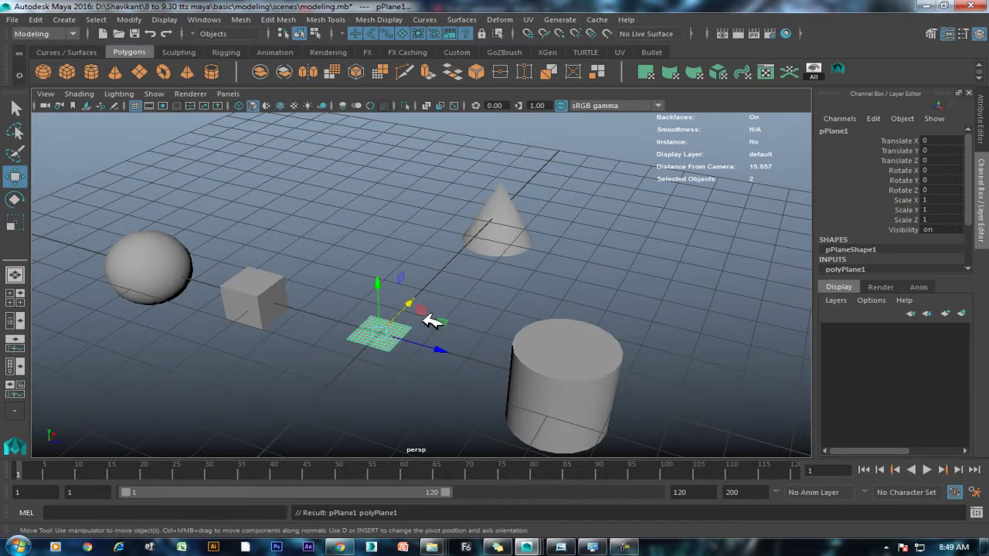
click(163, 71)
drag(422, 301, 298, 412)
mouse_move(404, 302)
alt+mouse_down()
mouse_move(458, 278)
mouse_move(503, 309)
alt+mouse_up()
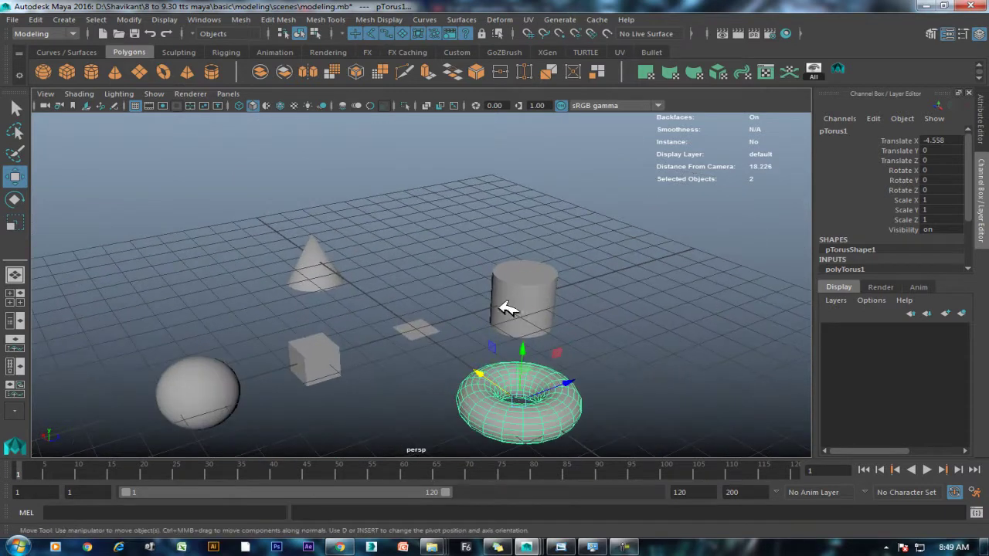
Add a pyramid and a pipe, moving them along X to the right and front.
click(187, 72)
click(385, 305)
drag(479, 313, 650, 261)
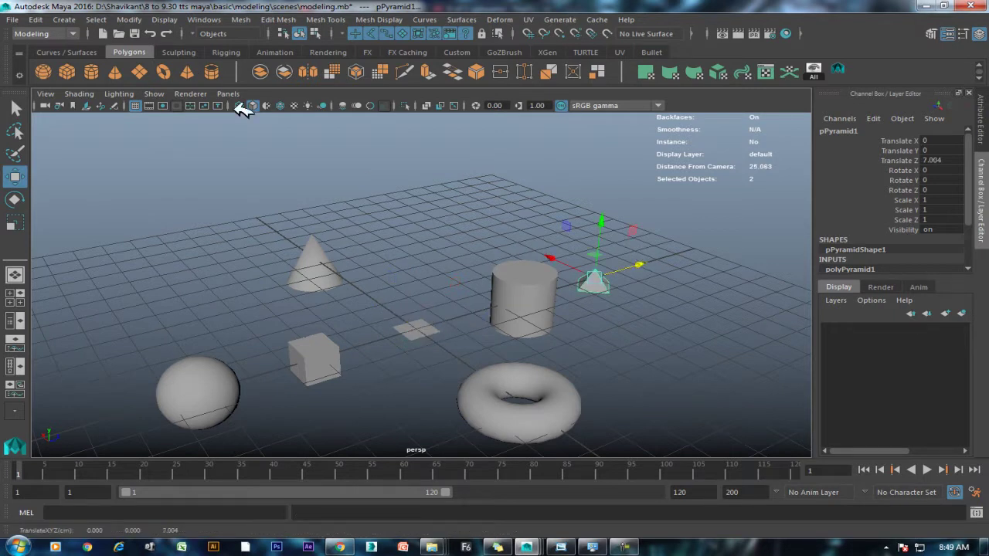
click(211, 71)
scroll(463, 340, down, 3)
mouse_move(435, 316)
alt+mouse_down()
mouse_move(398, 301)
mouse_move(512, 335)
mouse_move(504, 326)
mouse_move(499, 347)
mouse_move(453, 343)
mouse_move(384, 318)
alt+mouse_up()
scroll(529, 281, down, 5)
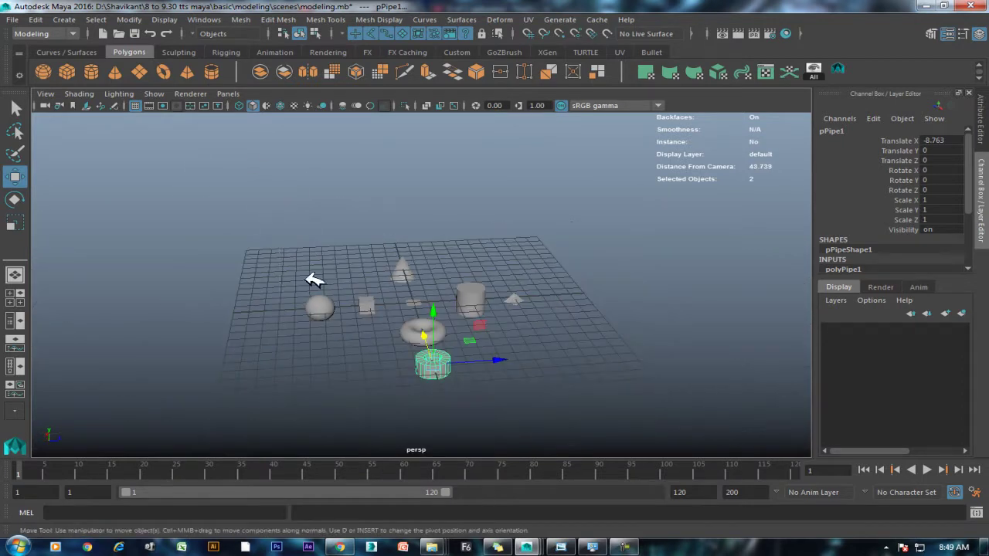
Select all eight objects and raise them to Translate Y 0.525 in Front view.
drag(631, 392, 293, 248)
key(4)
key(space)
drag(430, 266, 441, 292)
drag(151, 231, 147, 214)
key(space)
click(470, 322)
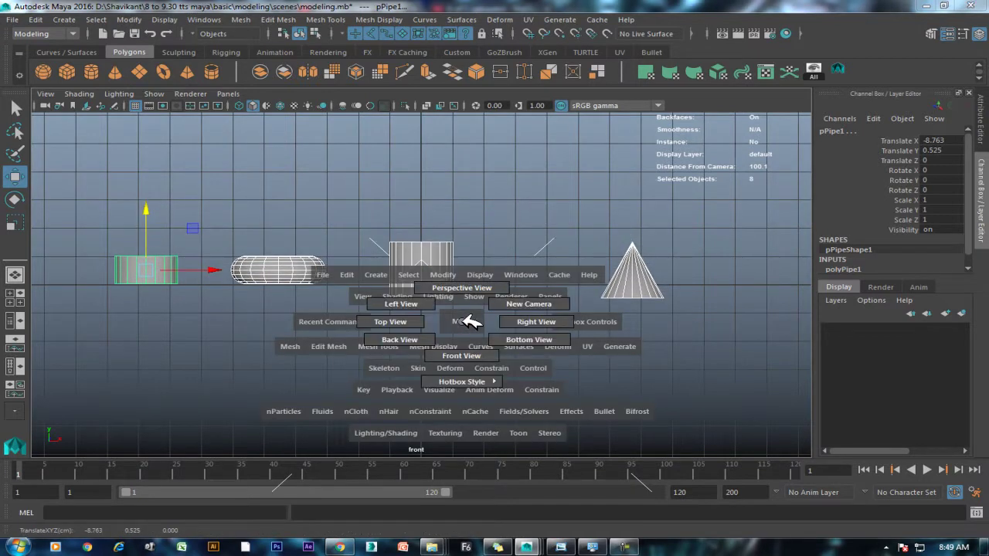
In the shortcuts sticky note, add a line and insert 'press' before 'spacebar'.
click(564, 547)
click(571, 547)
click(498, 547)
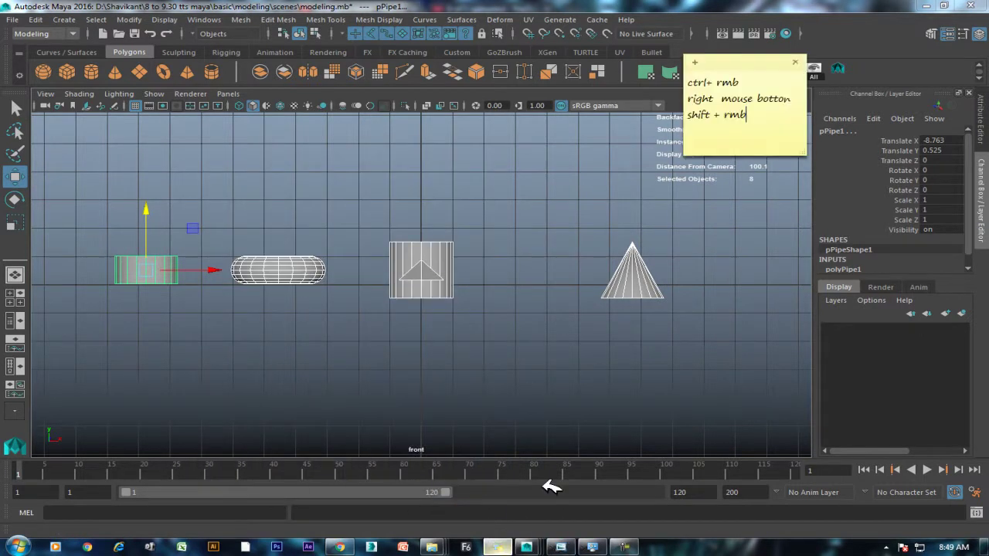
key(Return)
text(spacebar)
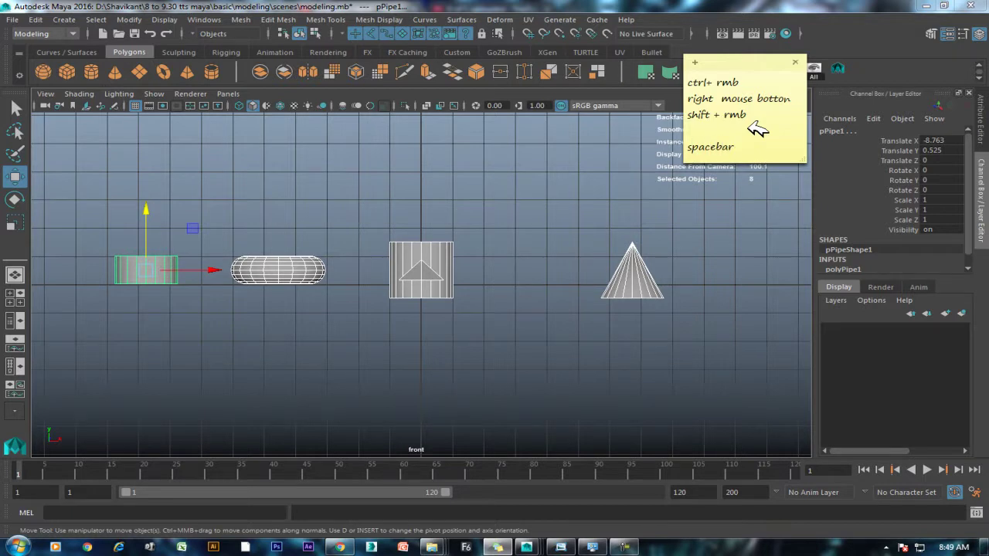
click(422, 292)
key(space)
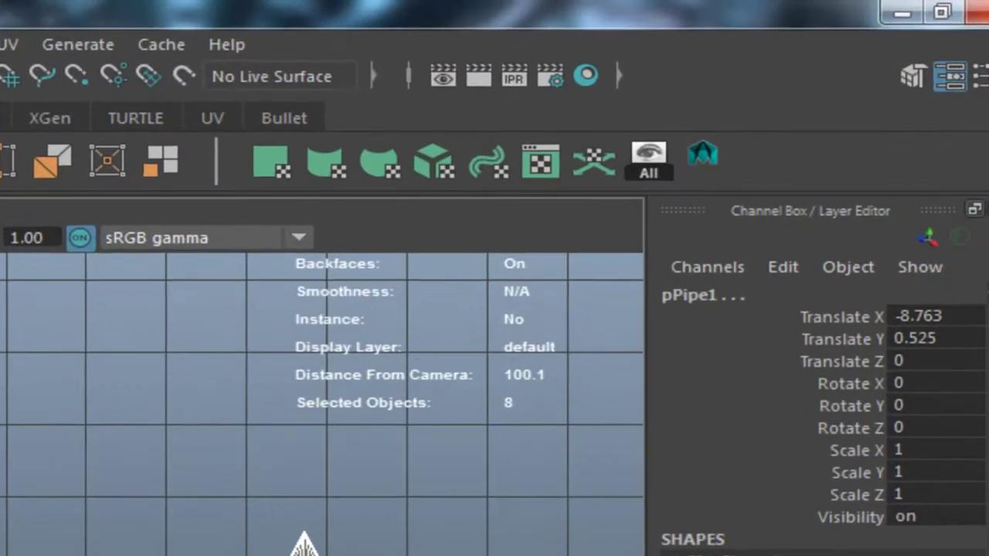
click(377, 312)
text(press spacebar)
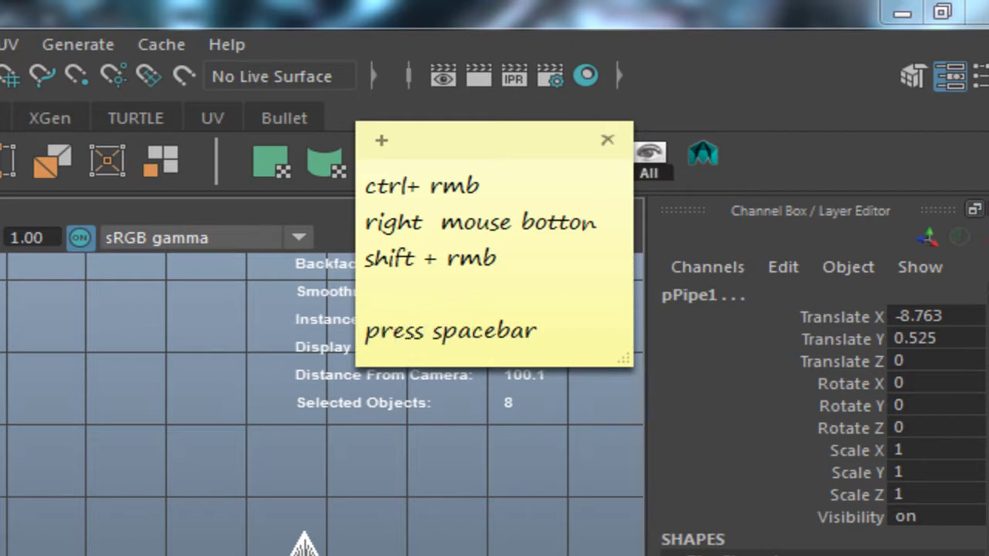
click(147, 394)
key(space)
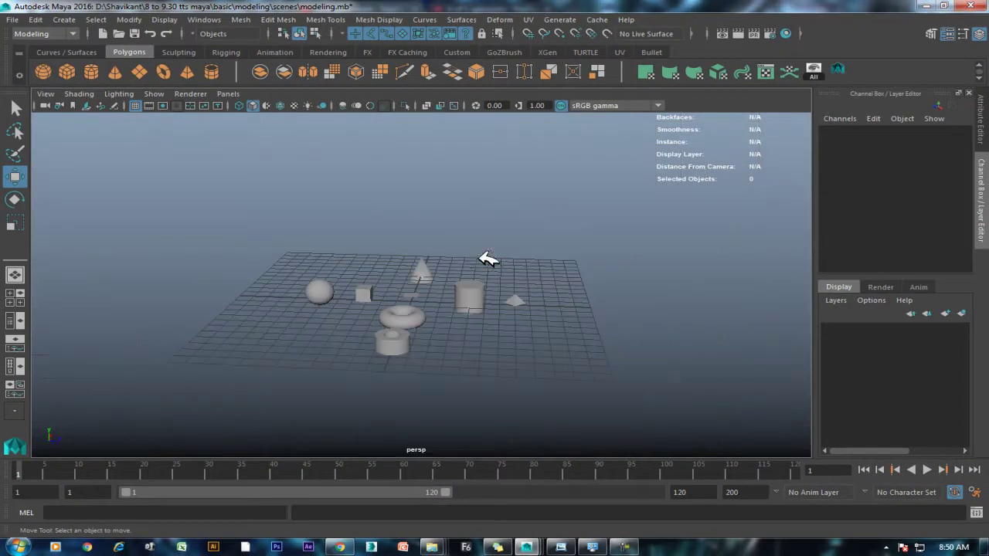
Switch to Left view, then back to an orbited perspective view.
key(space)
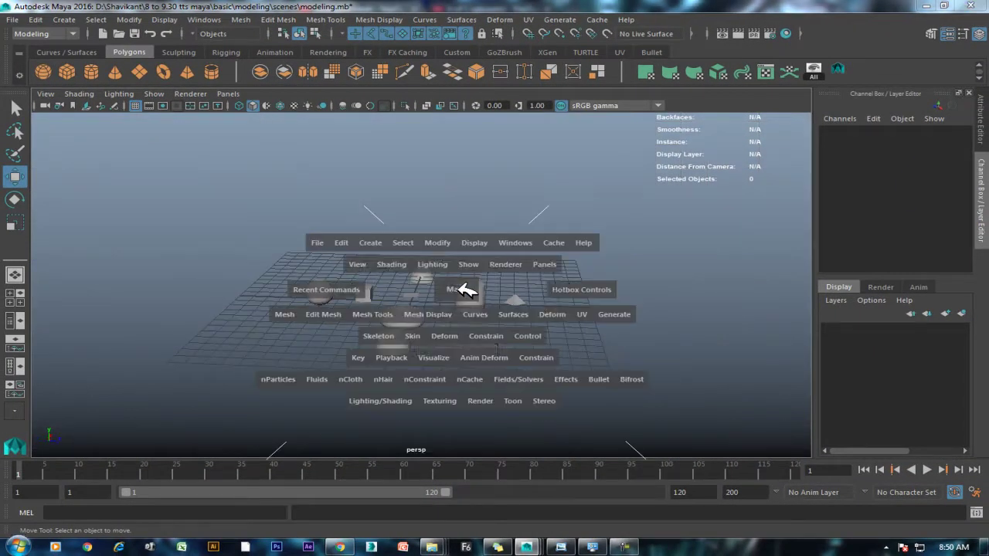
click(466, 290)
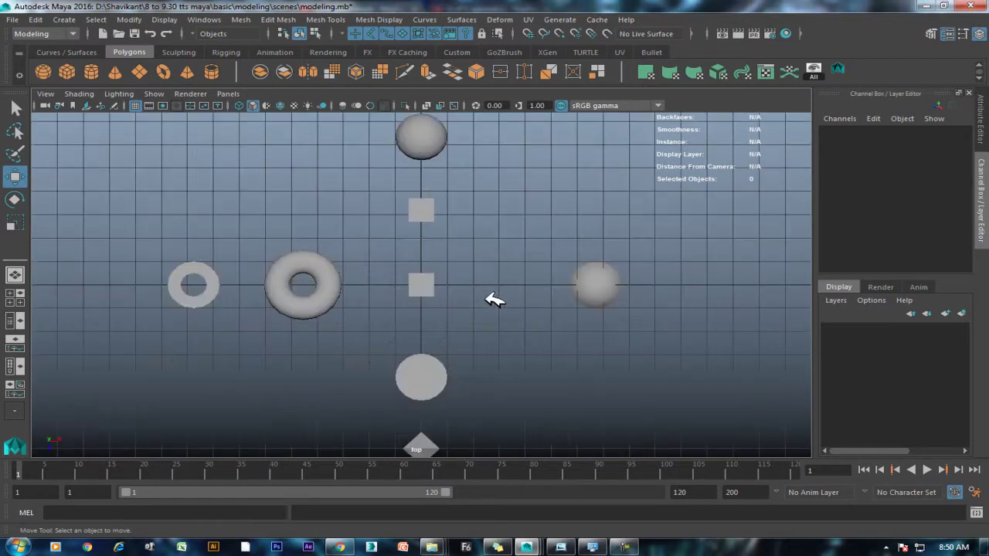
key(space)
drag(453, 284, 456, 253)
alt+drag(468, 320, 454, 330)
Try the Persp/Graph layout, then settle on the Persp/Outliner layout.
key(space)
mouse_move(435, 180)
mouse_down()
mouse_move(374, 110)
mouse_move(519, 144)
mouse_move(404, 194)
mouse_move(420, 162)
mouse_move(362, 182)
mouse_up()
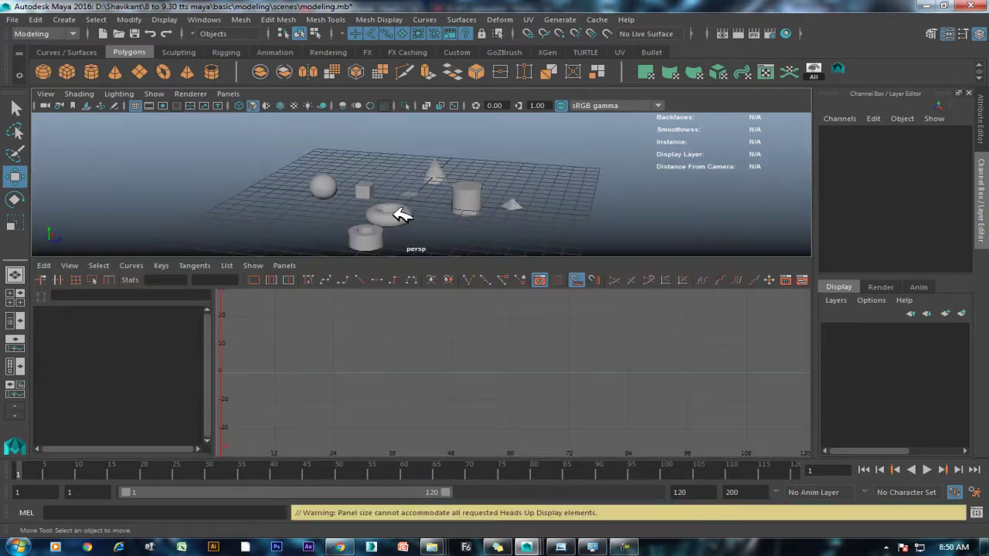
key(space)
drag(386, 125, 507, 126)
key(space)
drag(589, 195, 592, 229)
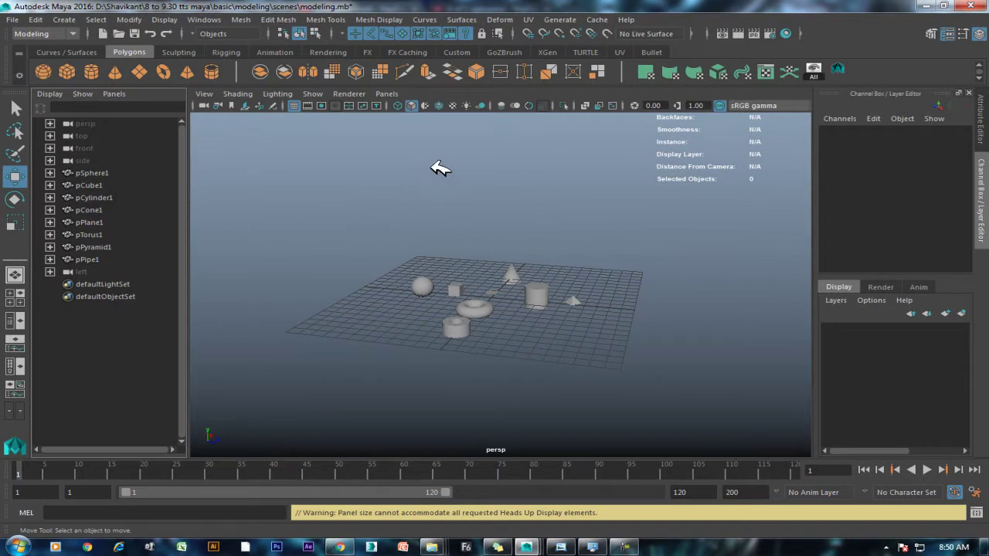
key(space)
drag(407, 329, 410, 324)
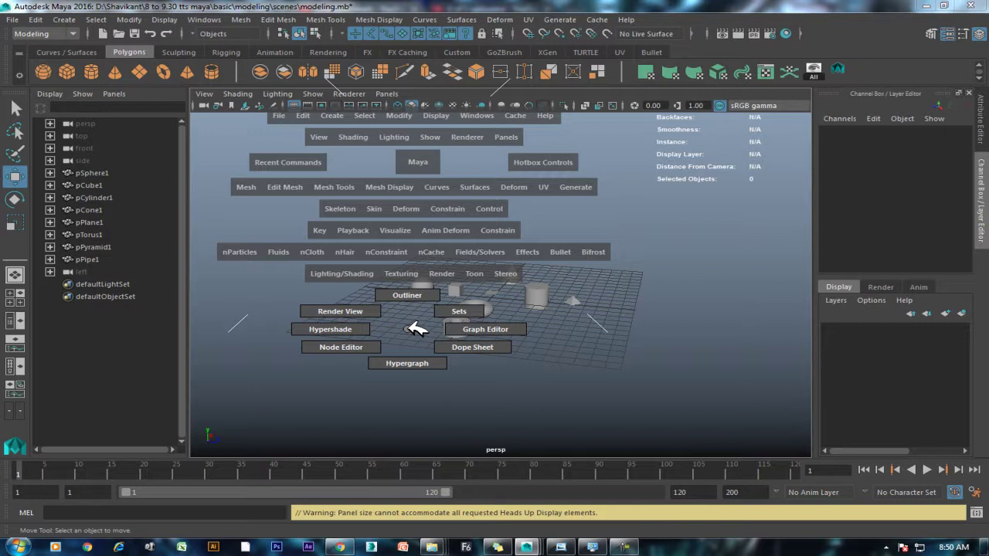
drag(415, 329, 340, 311)
key(space)
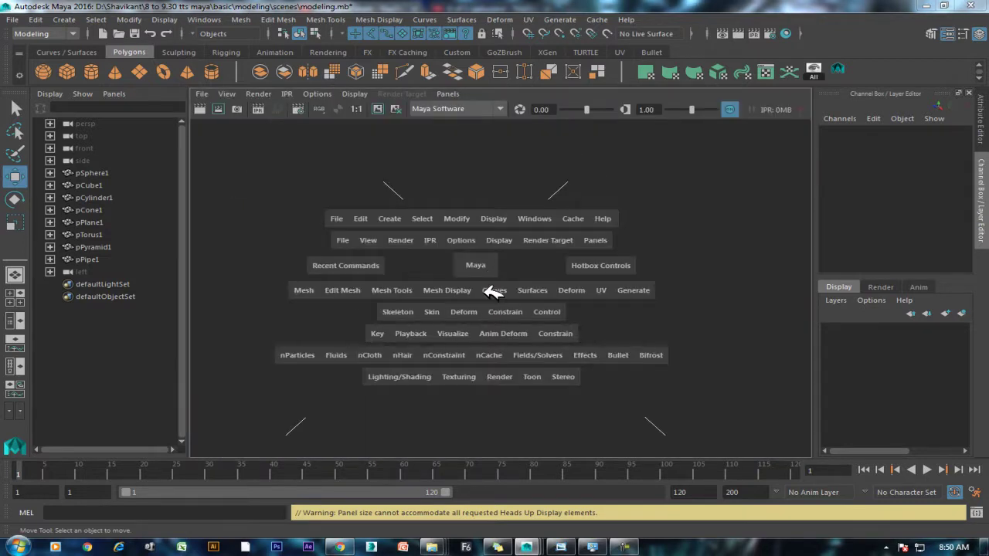
drag(463, 414, 462, 445)
key(space)
key(space)
drag(441, 378, 498, 395)
key(space)
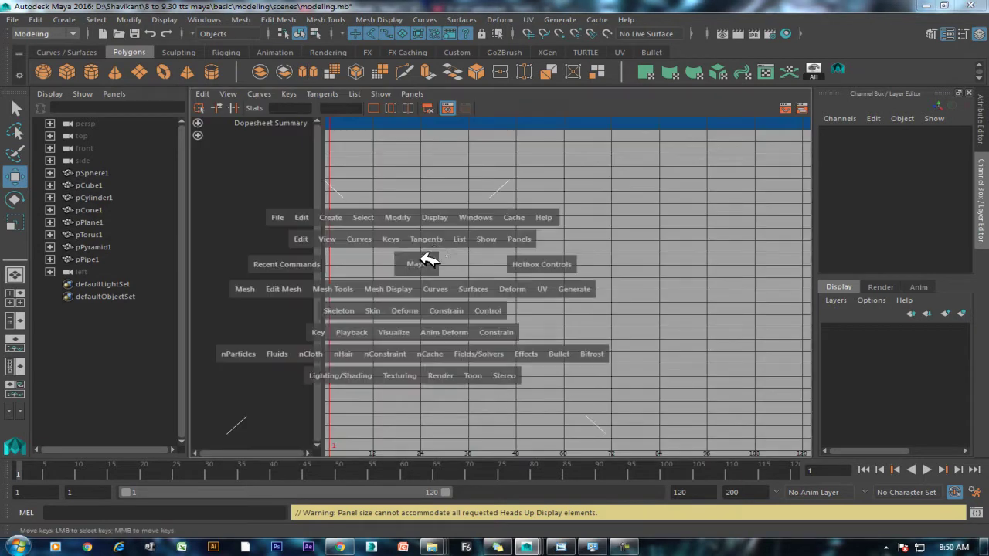
drag(405, 411, 409, 409)
key(space)
drag(452, 379, 452, 337)
mouse_move(479, 303)
alt+mouse_down()
mouse_move(512, 347)
mouse_move(472, 325)
alt+mouse_up()
key(space)
drag(480, 175, 413, 200)
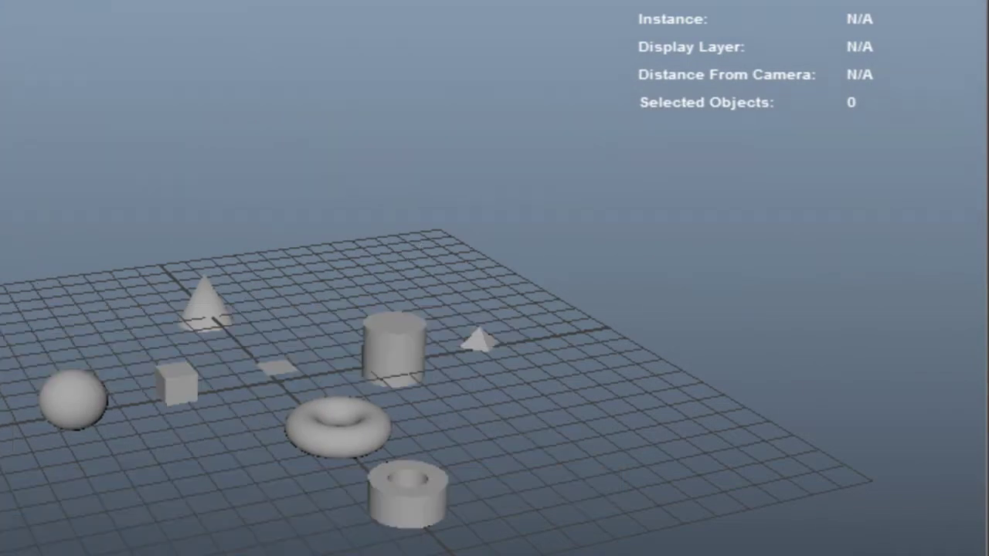
key(space)
mouse_move(155, 415)
mouse_down()
mouse_move(44, 430)
mouse_move(100, 492)
mouse_move(151, 406)
mouse_up()
key(space)
mouse_move(602, 272)
mouse_down()
mouse_move(610, 271)
mouse_move(562, 280)
mouse_move(550, 271)
mouse_up()
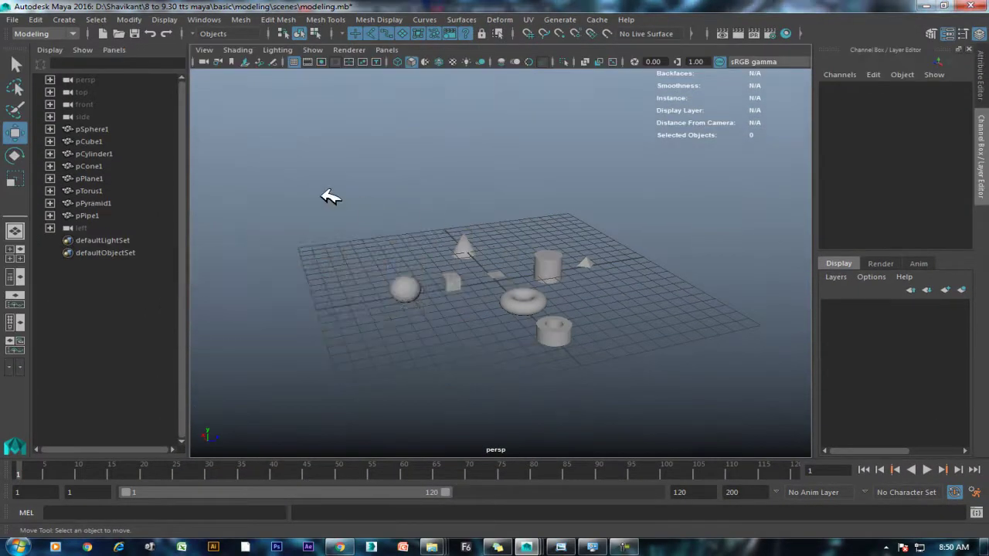
key(space)
mouse_move(651, 250)
mouse_down()
mouse_move(656, 217)
mouse_move(669, 265)
mouse_up()
key(space)
key(space)
mouse_move(653, 205)
mouse_down()
mouse_move(607, 186)
mouse_move(585, 223)
mouse_move(638, 232)
mouse_move(675, 214)
mouse_up()
key(space)
key(space)
mouse_move(662, 249)
mouse_down()
mouse_move(712, 268)
mouse_move(699, 242)
mouse_move(631, 222)
mouse_up()
key(space)
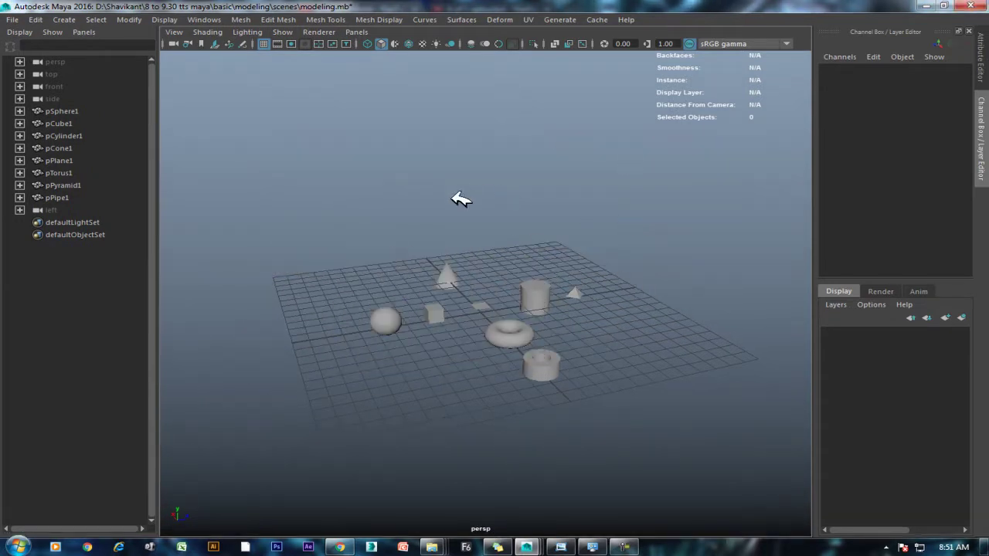
key(space)
drag(671, 214, 670, 186)
mouse_move(687, 241)
mouse_down()
mouse_move(636, 239)
mouse_move(750, 220)
mouse_up()
key(space)
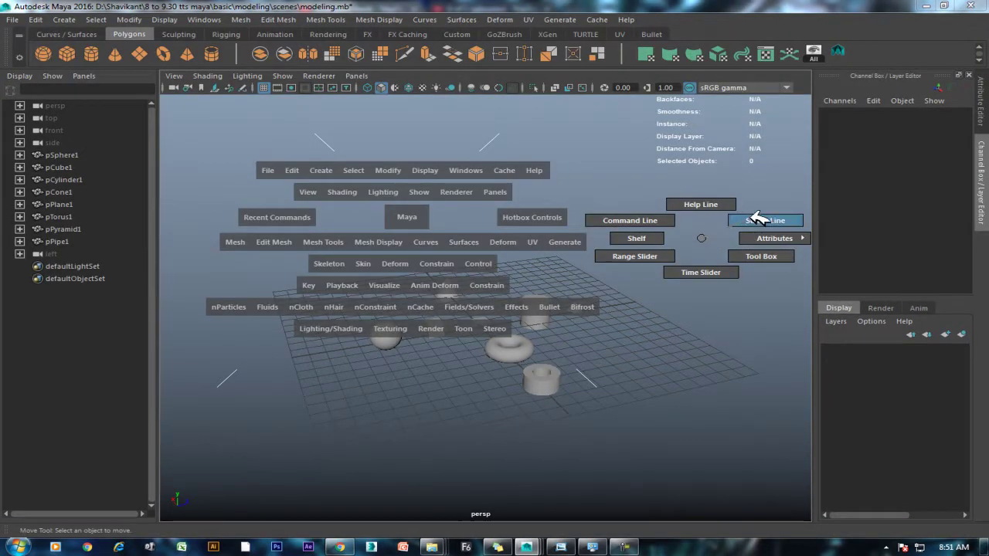
drag(686, 232, 749, 250)
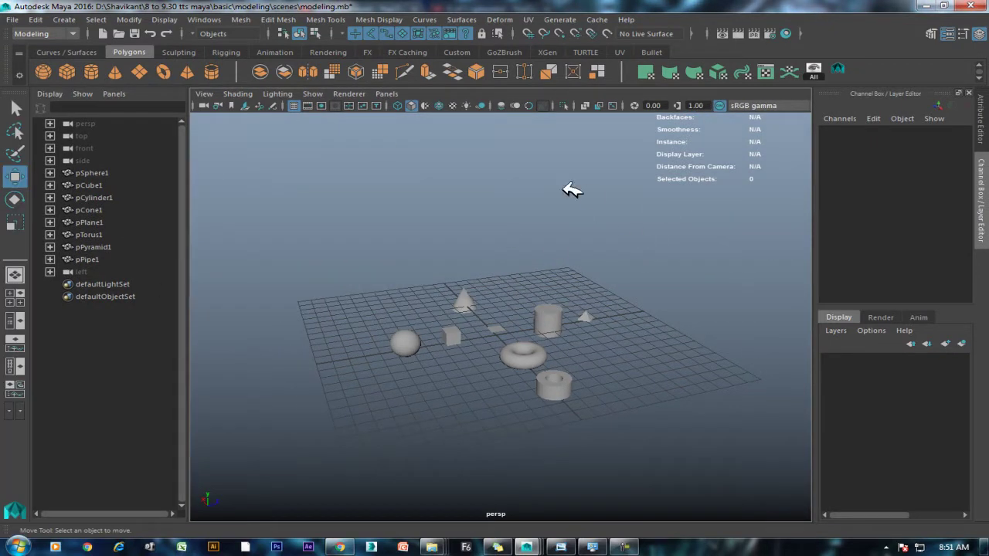
key(space)
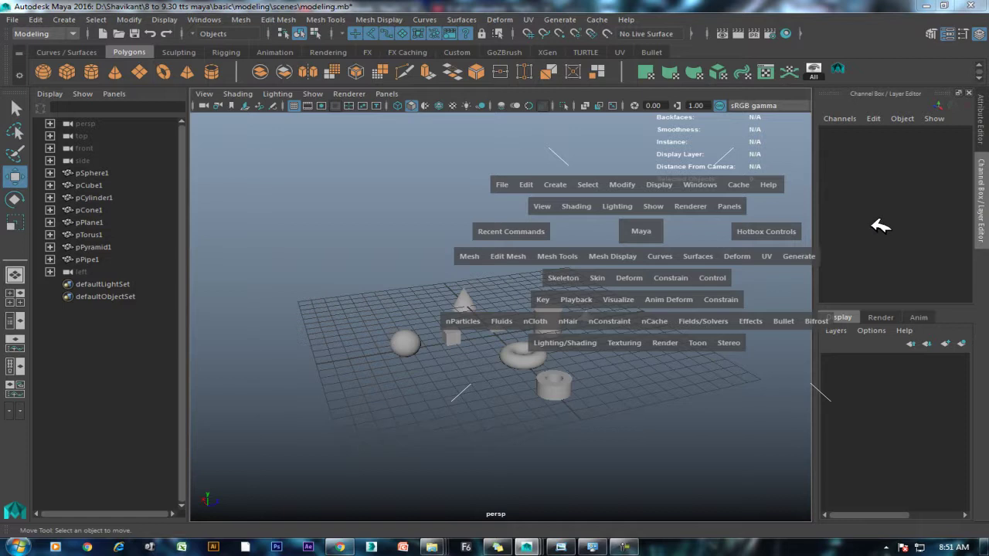
Try the NURBS and component selection masks and a perspective/light linking layout.
click(335, 263)
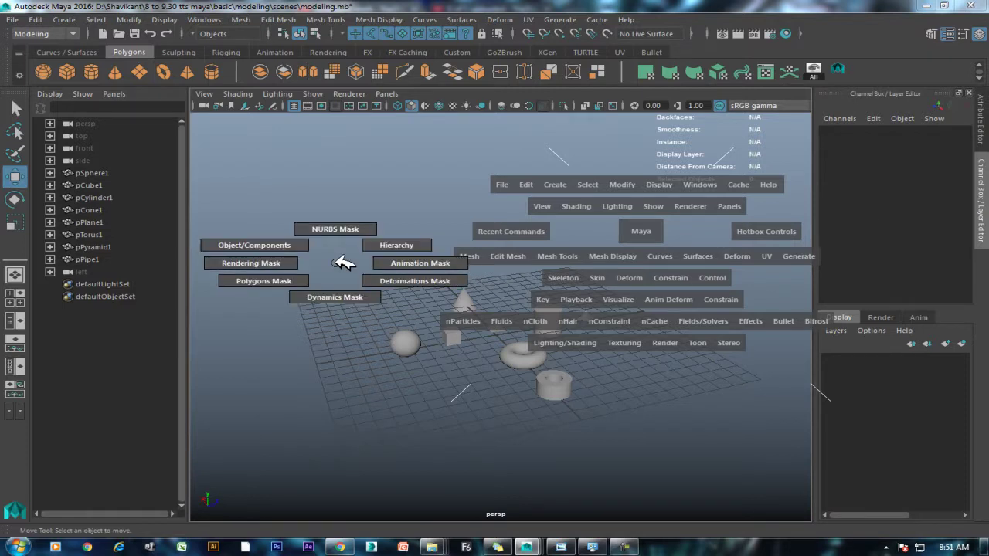
drag(344, 262, 384, 34)
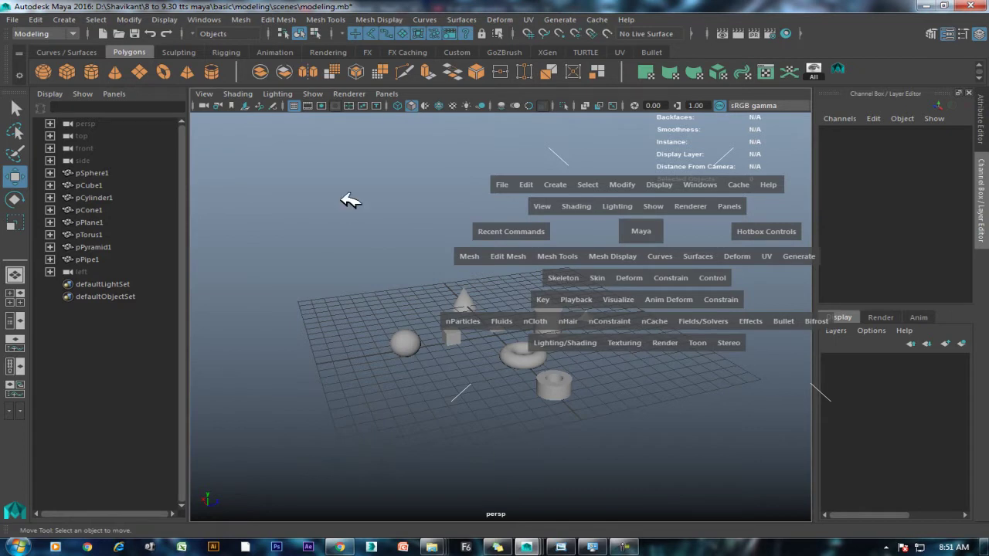
drag(342, 258, 342, 193)
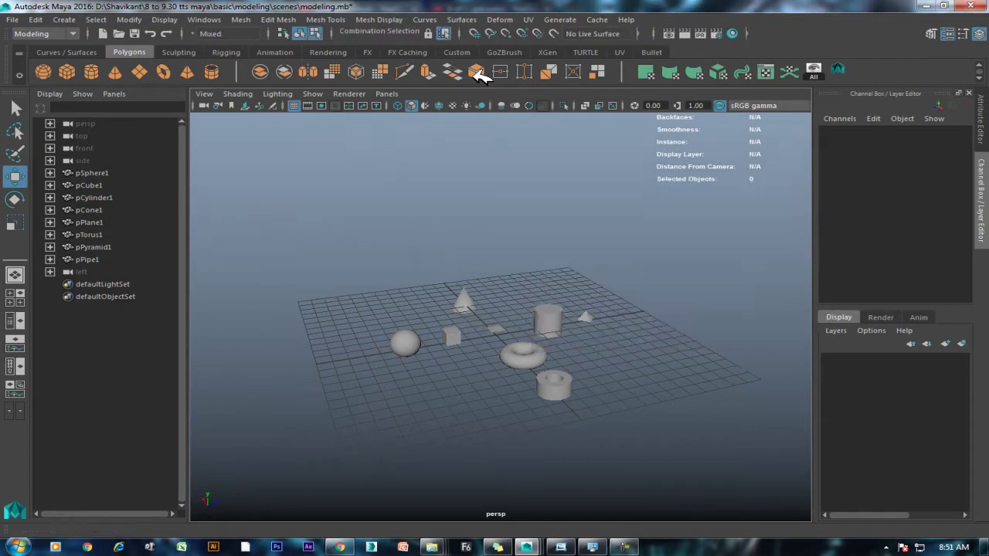
key(space)
key(space)
drag(259, 278, 193, 294)
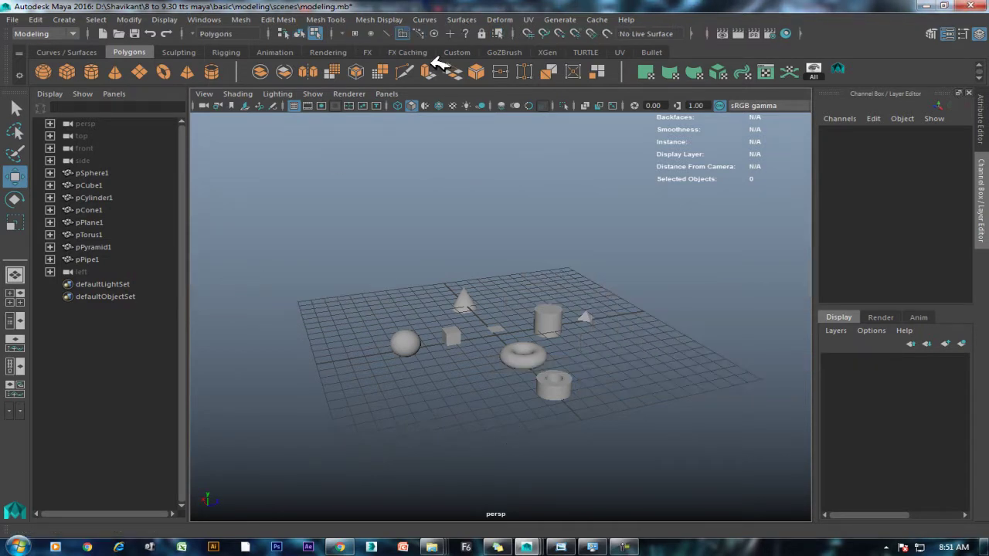
click(386, 34)
key(space)
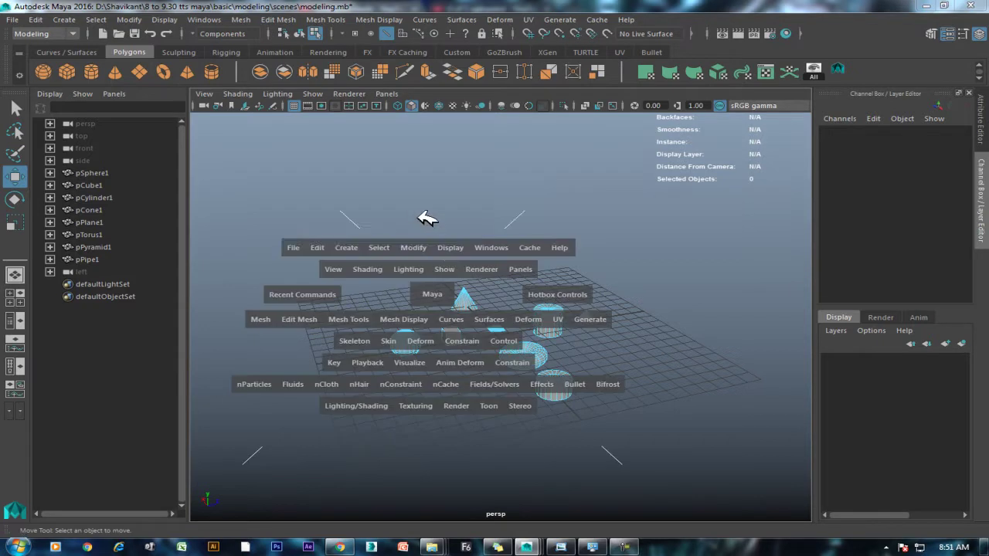
drag(428, 220, 606, 230)
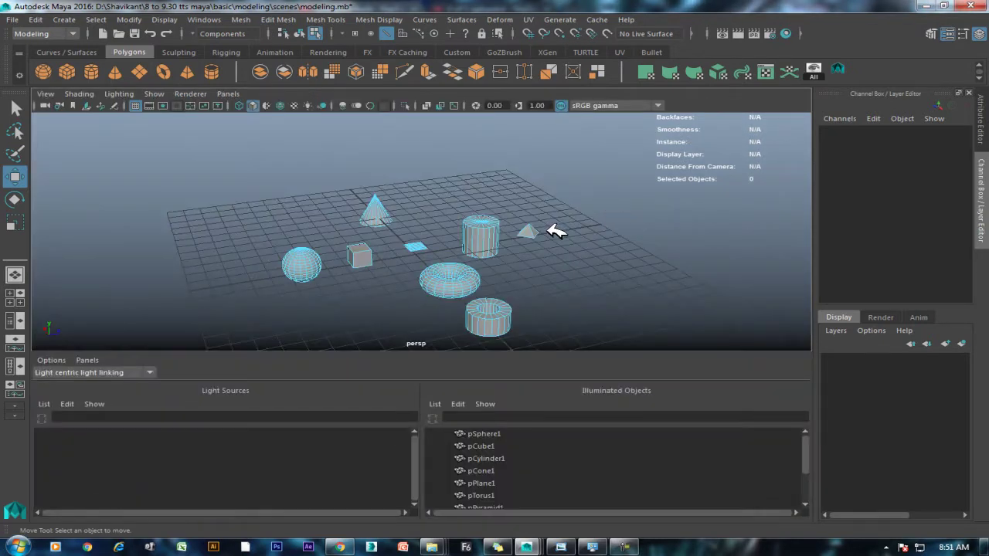
Maximize the perspective view, box-select components on the objects, then clear them.
key(space)
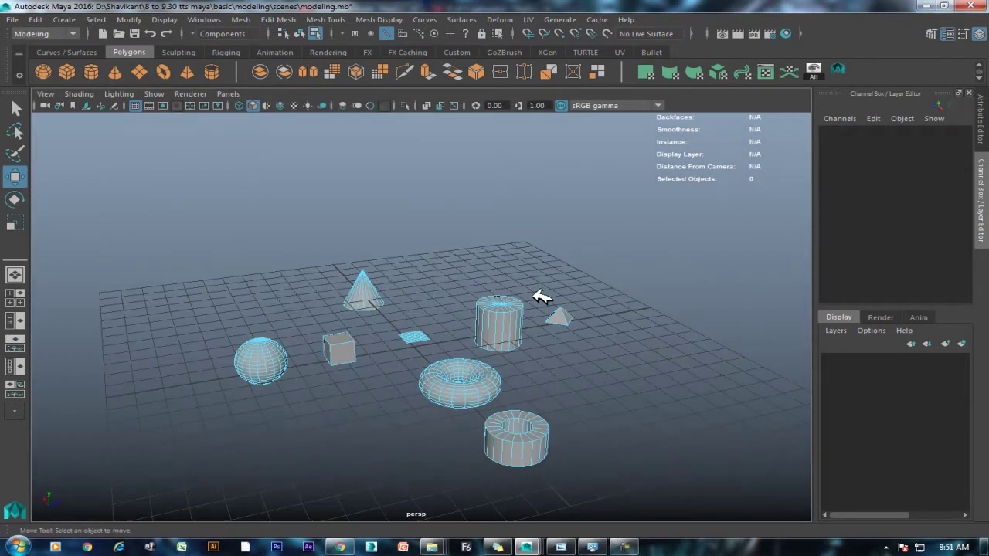
click(402, 34)
drag(615, 263, 470, 371)
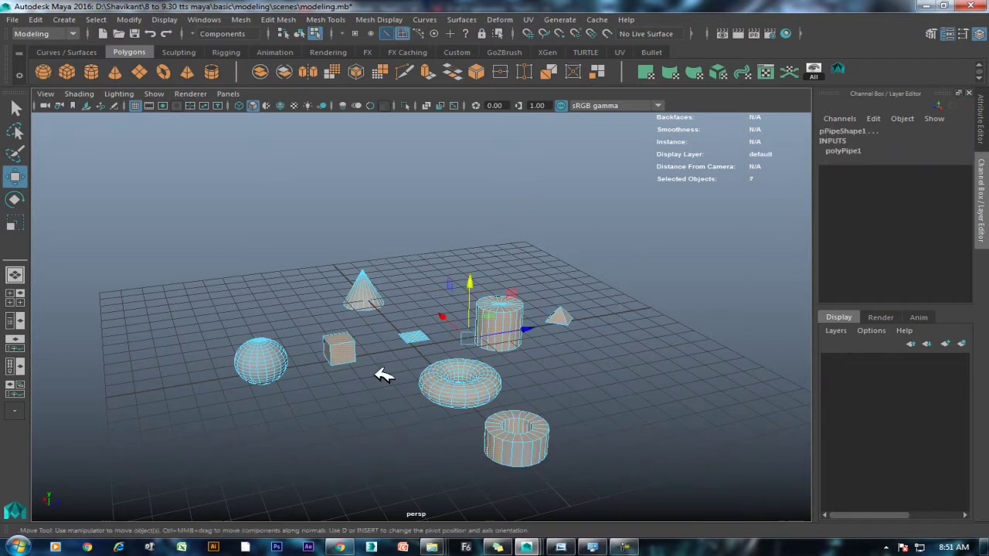
click(372, 34)
drag(570, 271, 287, 371)
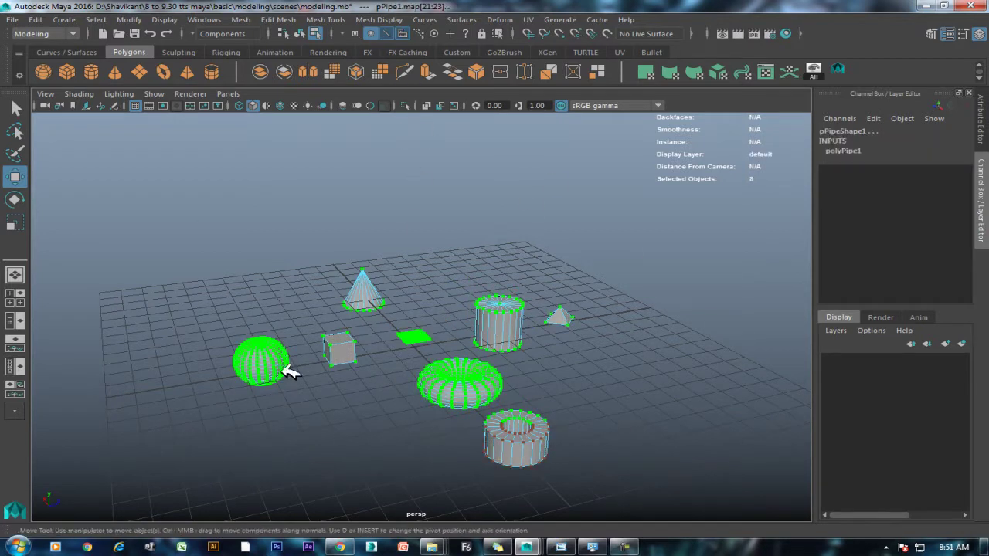
click(607, 261)
Switch the menu set to Rendering, then Dynamics, and return the pipe to object mode.
key(space)
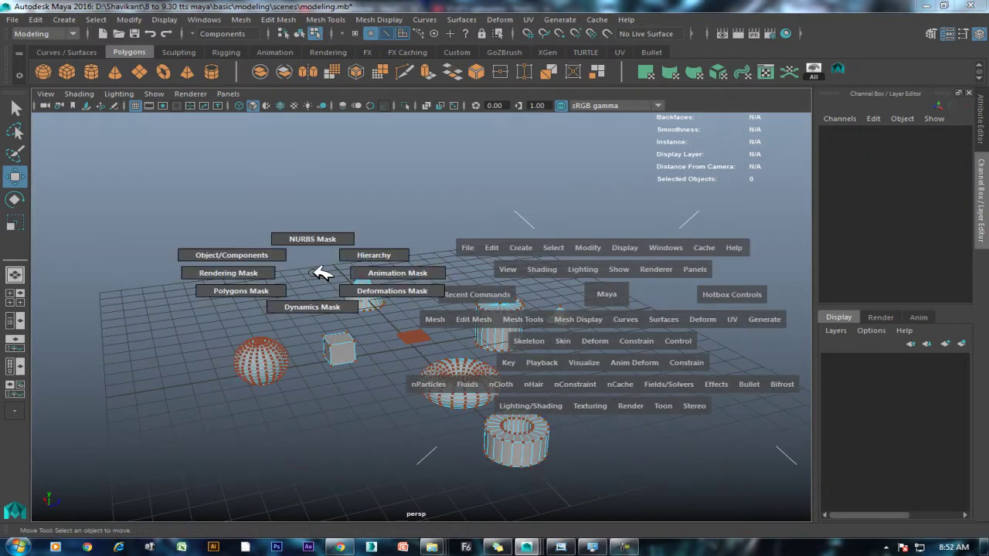
click(275, 270)
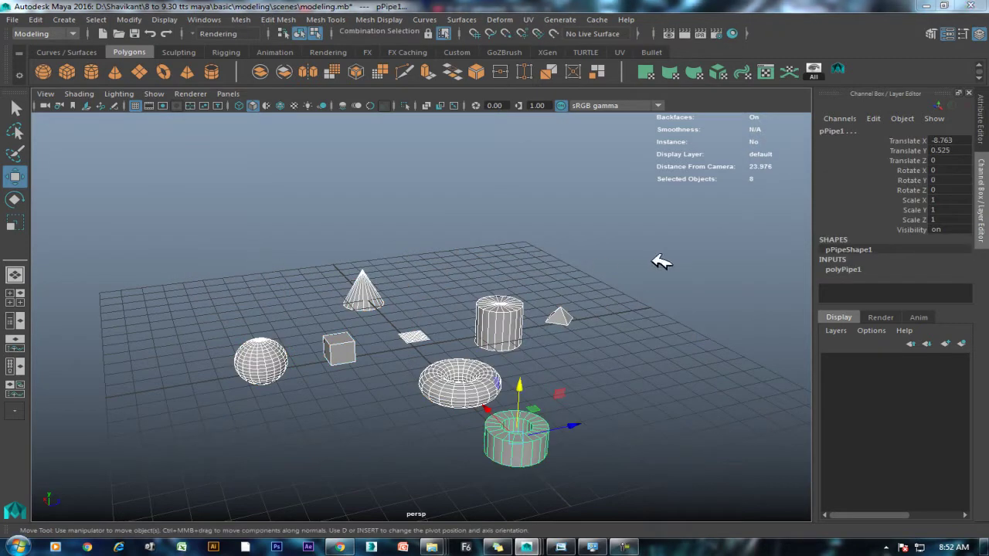
key(space)
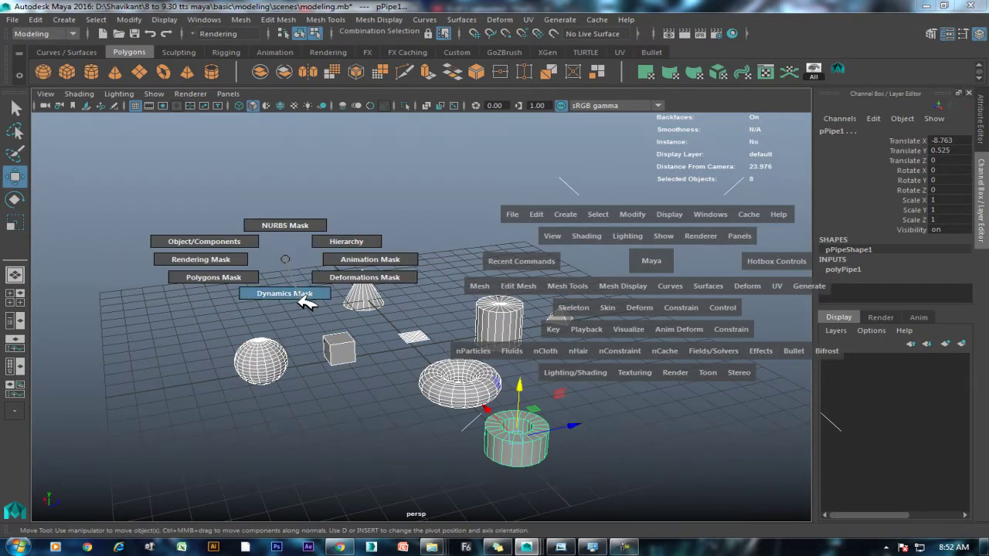
drag(292, 260, 287, 293)
key(space)
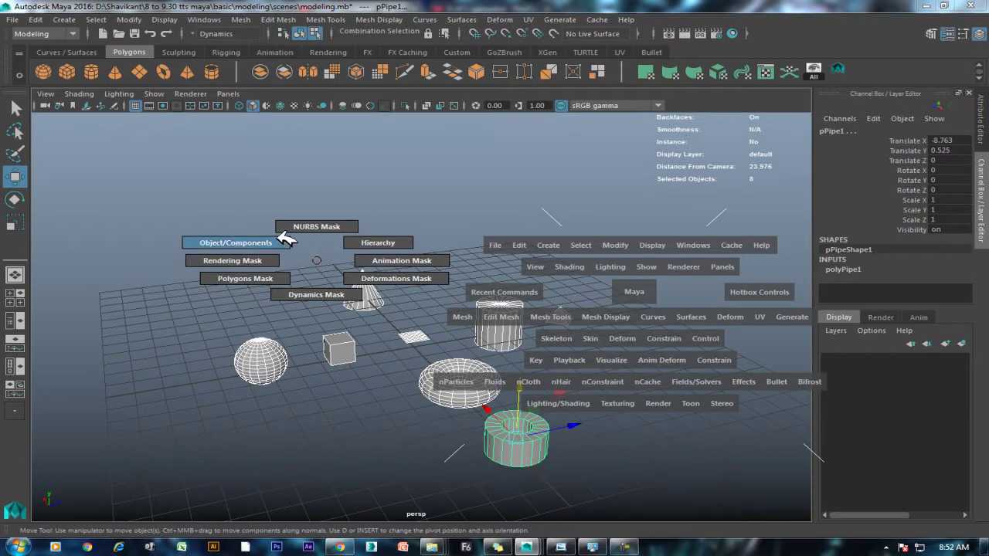
click(236, 243)
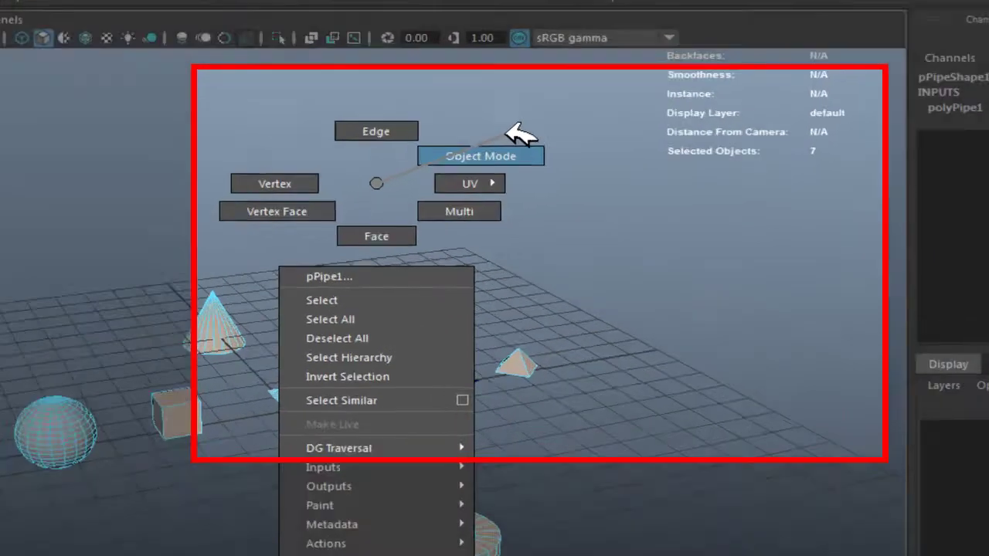
right_drag(466, 199, 540, 176)
Try the empty-space and cylinder context menus, leaving nothing selected.
right_click(155, 295)
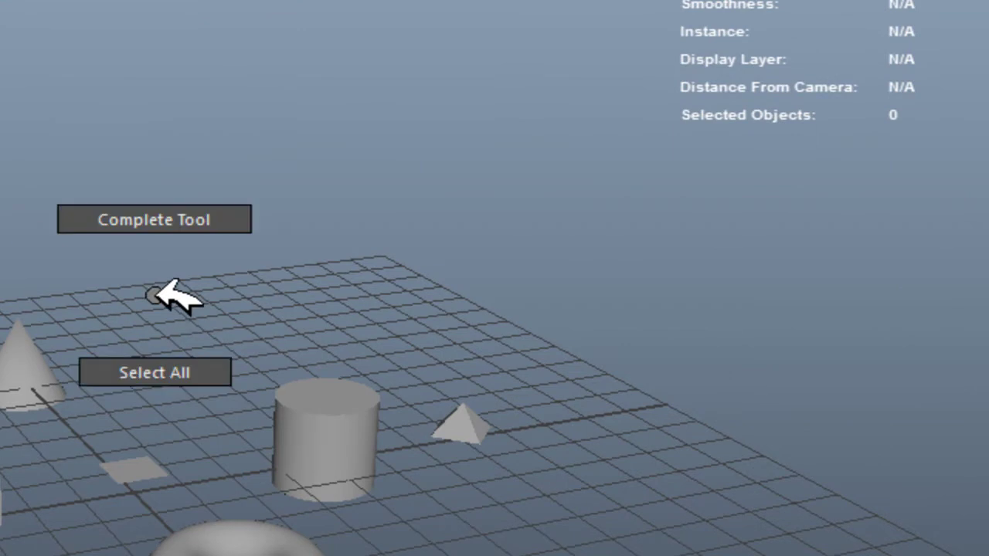
click(113, 269)
click(309, 390)
mouse_move(104, 162)
right_down()
mouse_move(128, 203)
mouse_move(124, 164)
right_up()
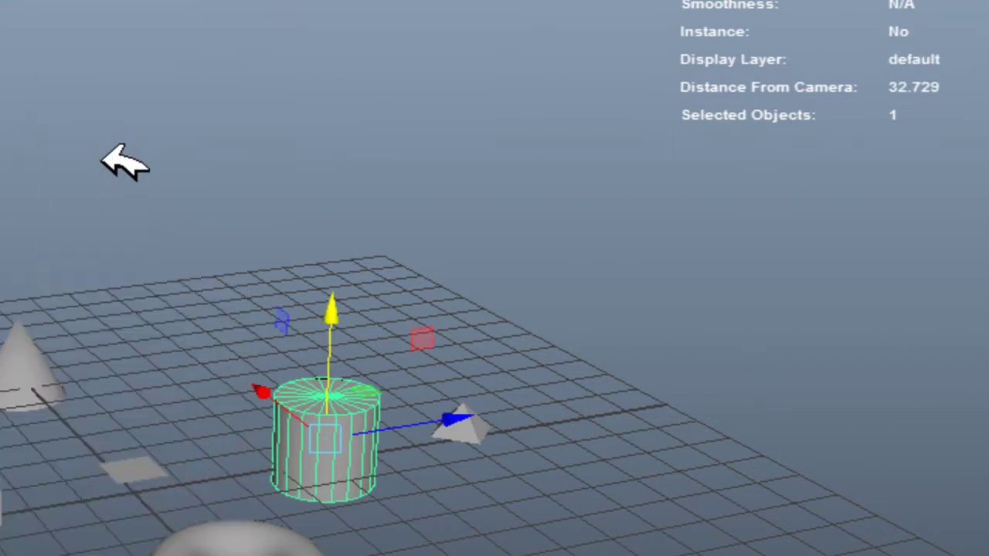
click(128, 162)
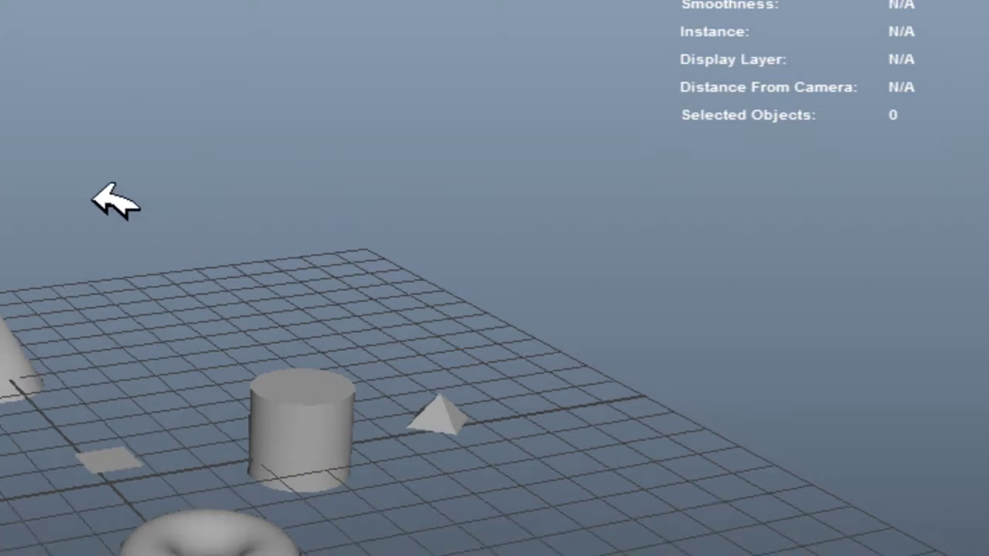
right_click(100, 200)
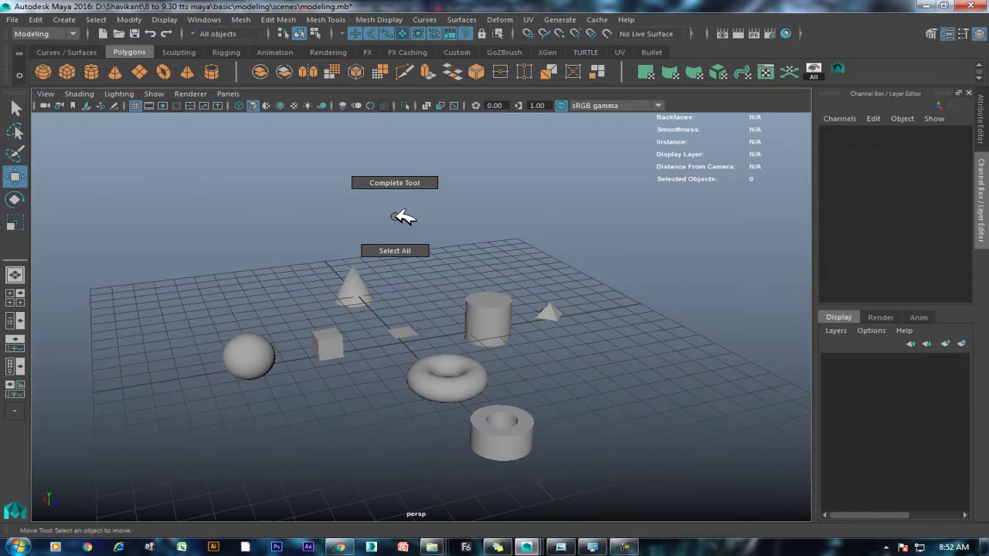
right_click(429, 177)
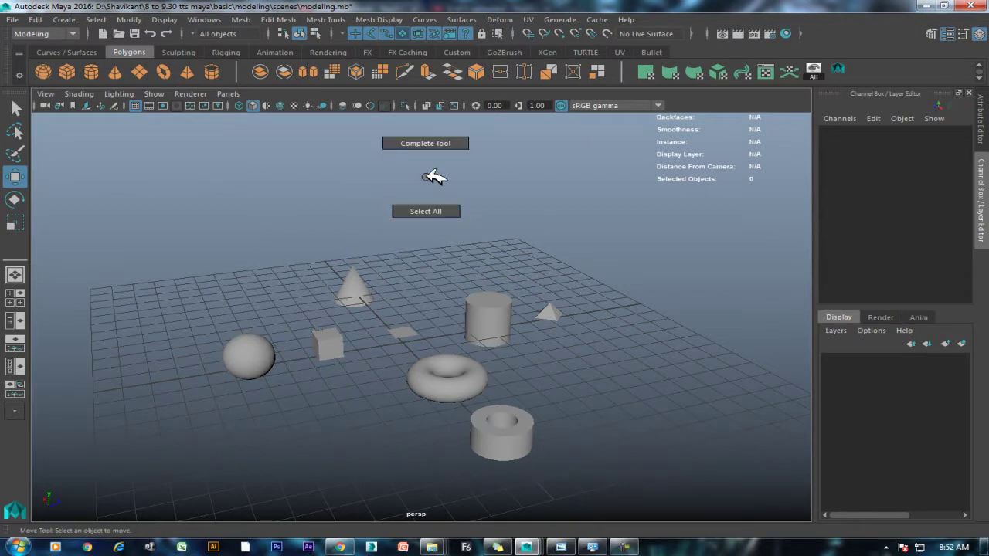
click(498, 547)
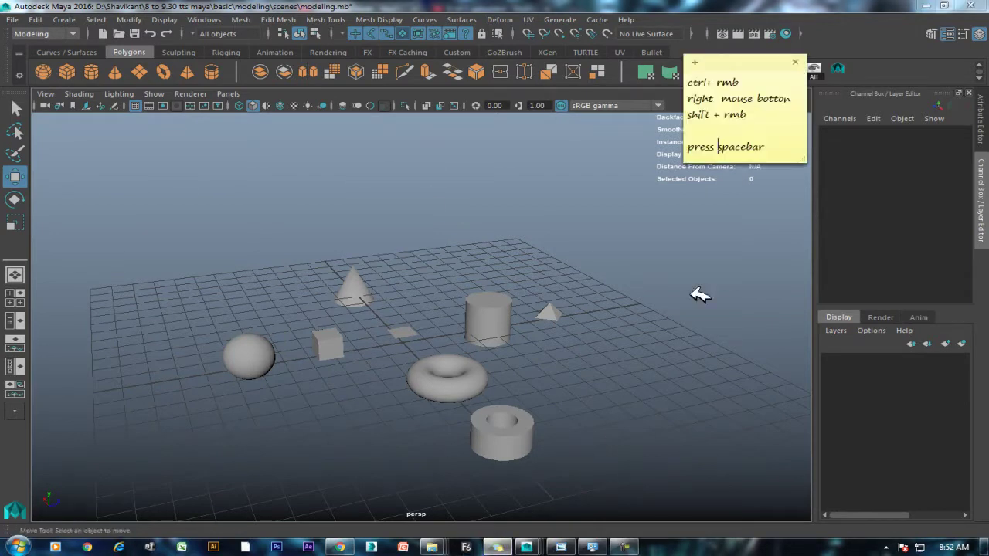
key(Return)
key(Return)
text(right click)
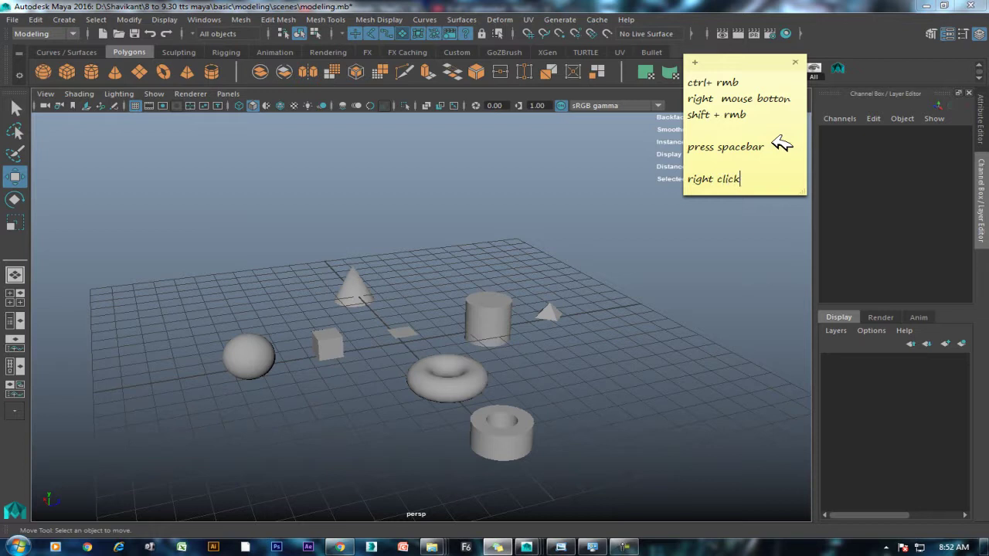
click(433, 280)
right_drag(393, 190, 406, 232)
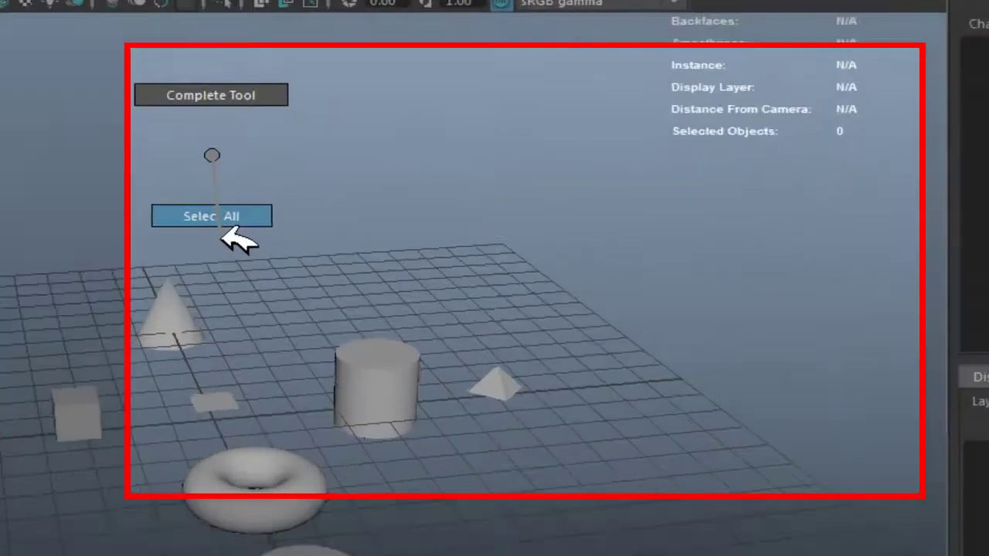
click(406, 232)
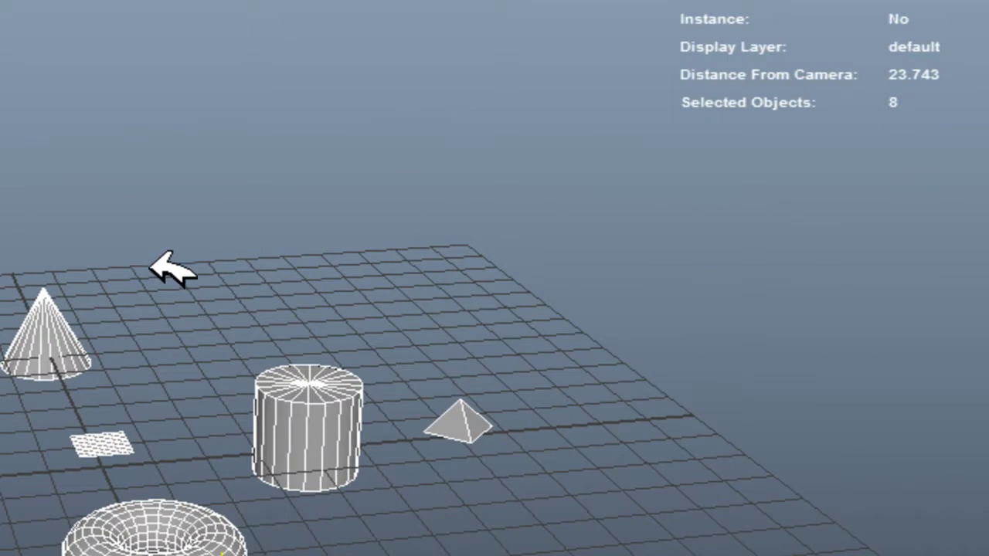
click(406, 205)
right_drag(363, 263, 359, 93)
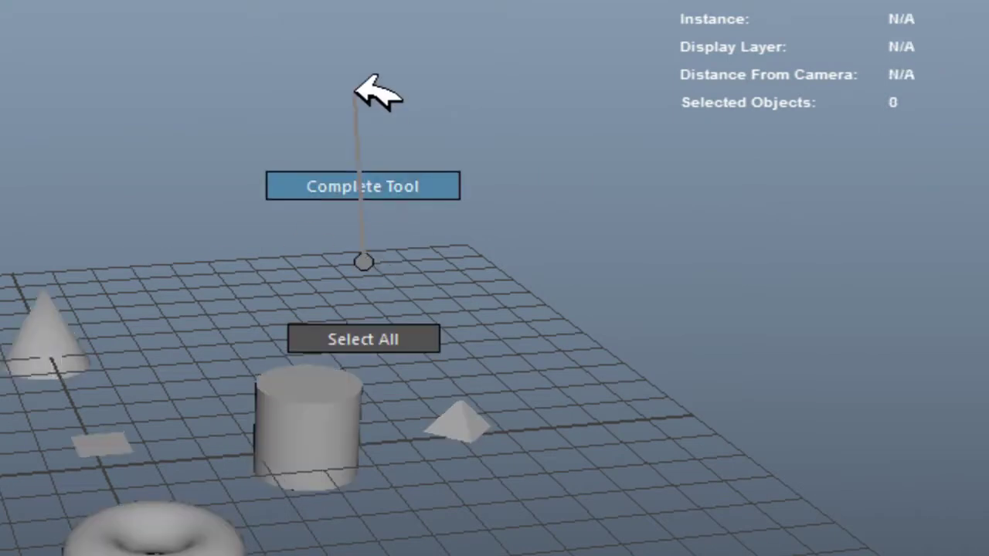
click(327, 412)
click(316, 188)
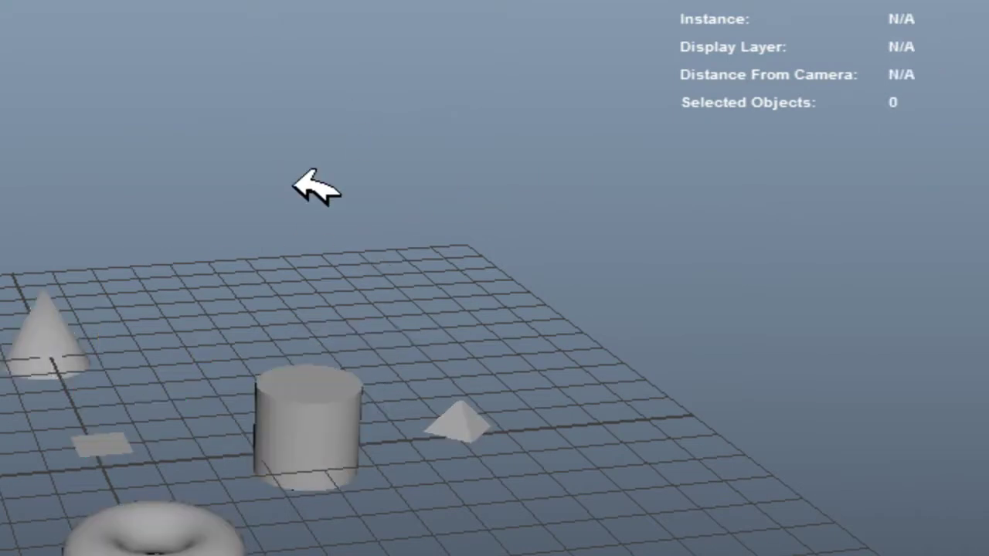
right_click(293, 185)
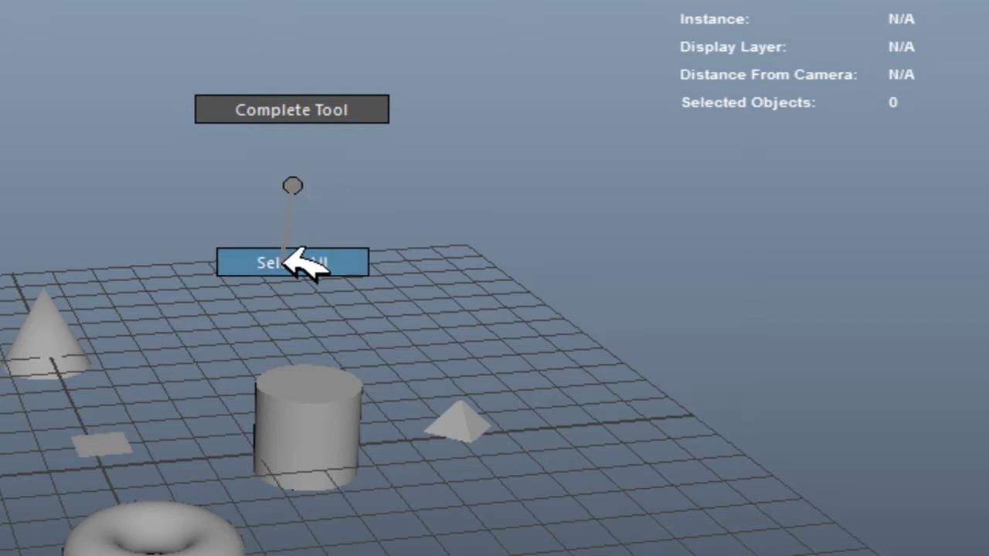
right_drag(293, 182, 287, 262)
click(404, 261)
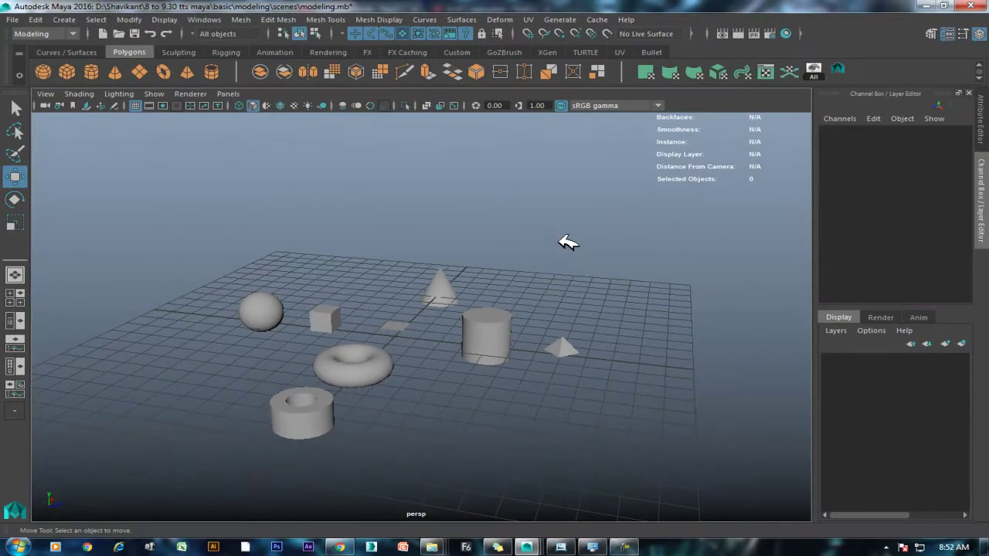
key(space)
Call up the camera view choices, then switch to the 3ds Max 2015 window.
click(562, 245)
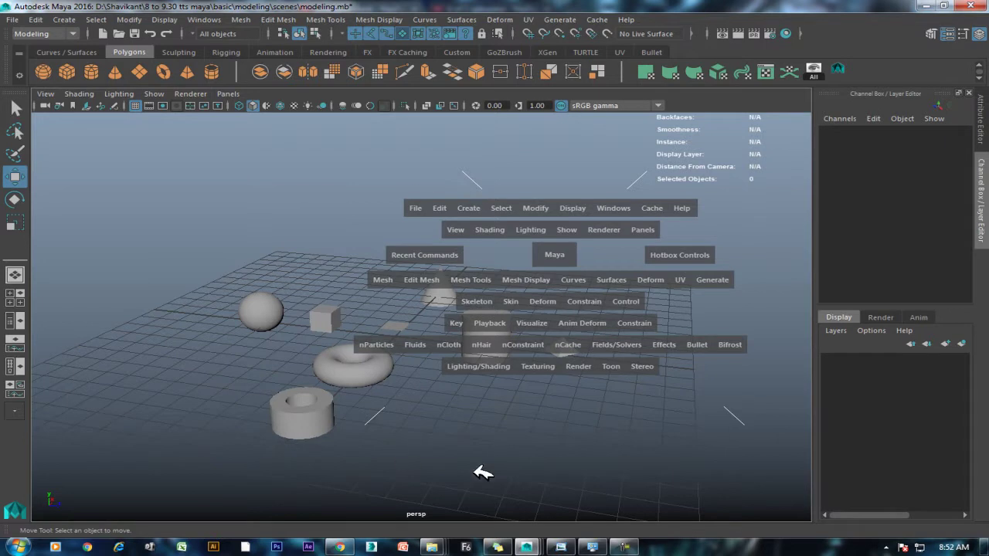
click(624, 547)
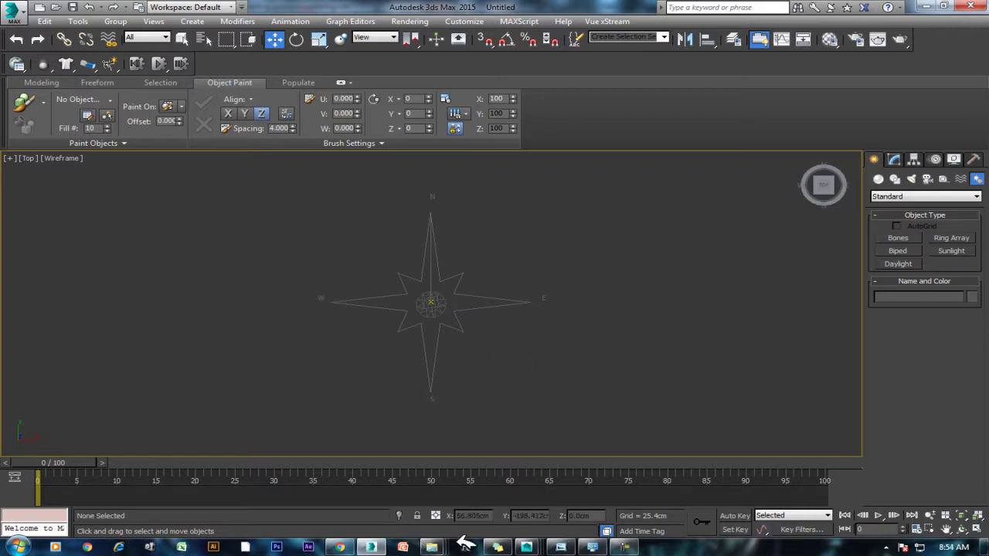
Bring Maya back to the front and preview the hotbox quick shortcut menus.
mouse_move(466, 547)
click(497, 495)
key(space)
click(421, 203)
click(442, 474)
Switch the menu set through Modeling, Rigging and Animation.
click(662, 332)
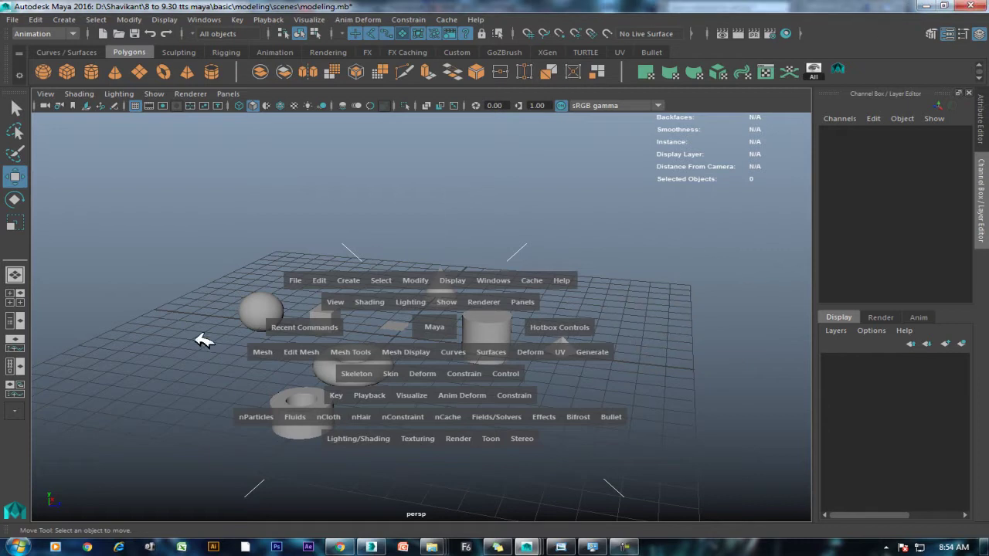
click(147, 320)
click(73, 34)
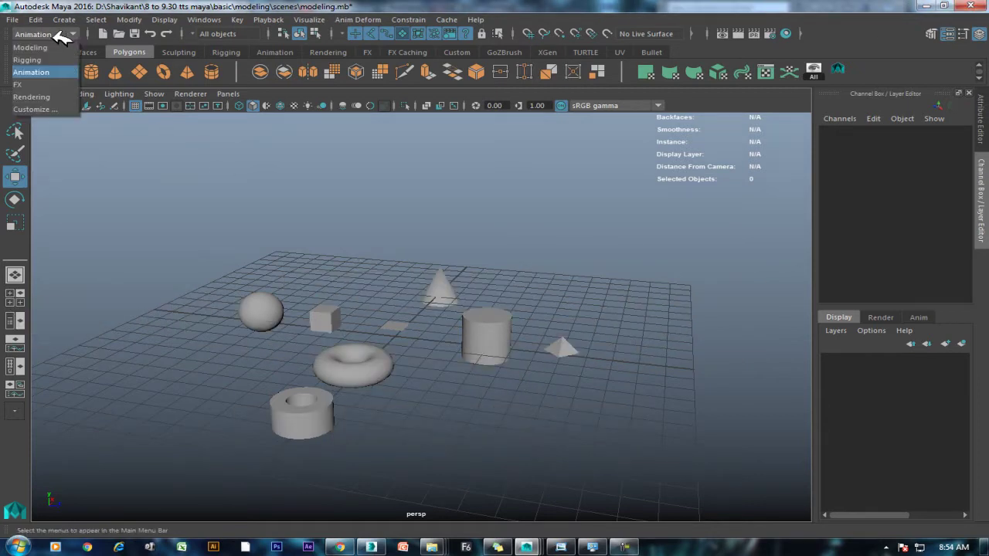
click(25, 47)
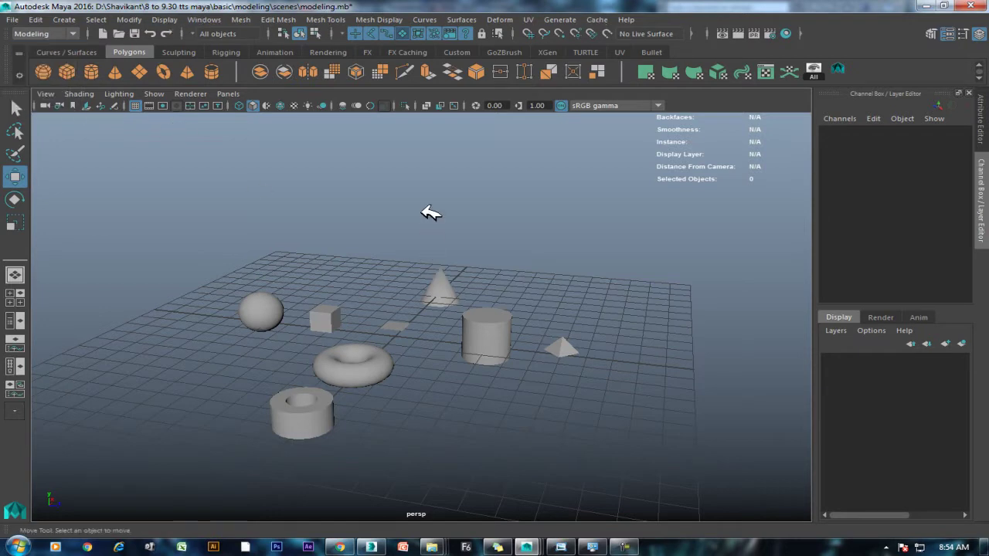
key(space)
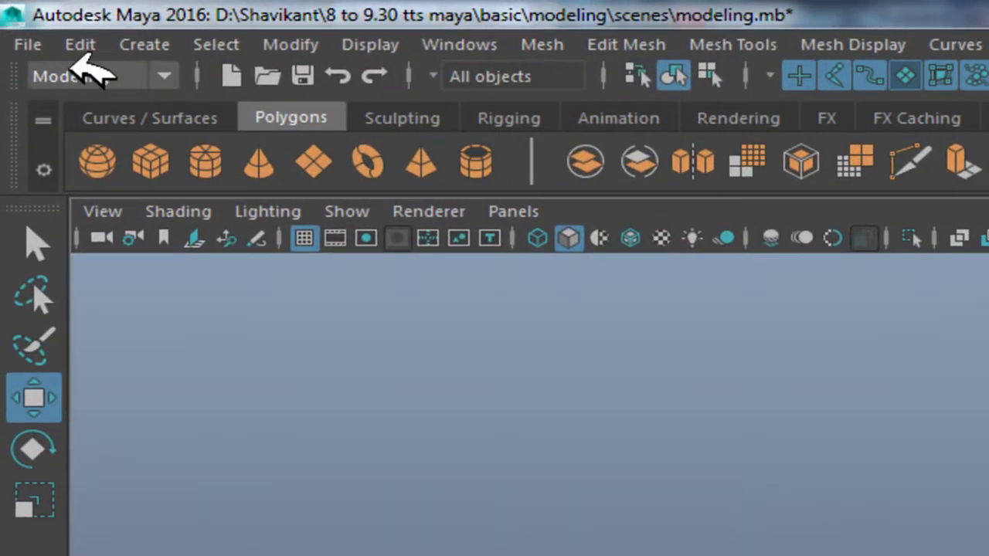
click(42, 33)
click(101, 136)
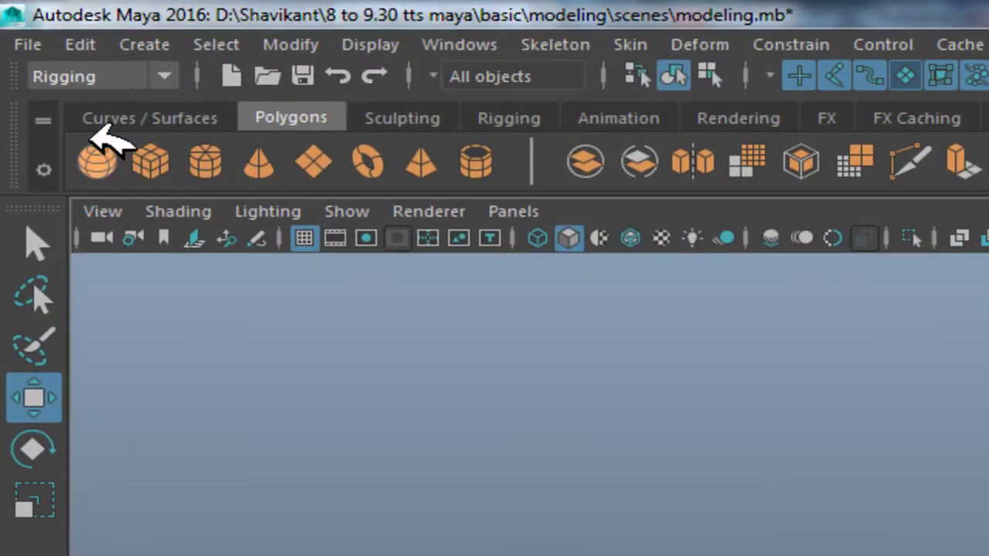
click(121, 75)
click(105, 160)
Pick the FX, then Rendering menu sets, and open Customize... for the Menu Set Editor.
click(120, 76)
click(112, 190)
click(112, 76)
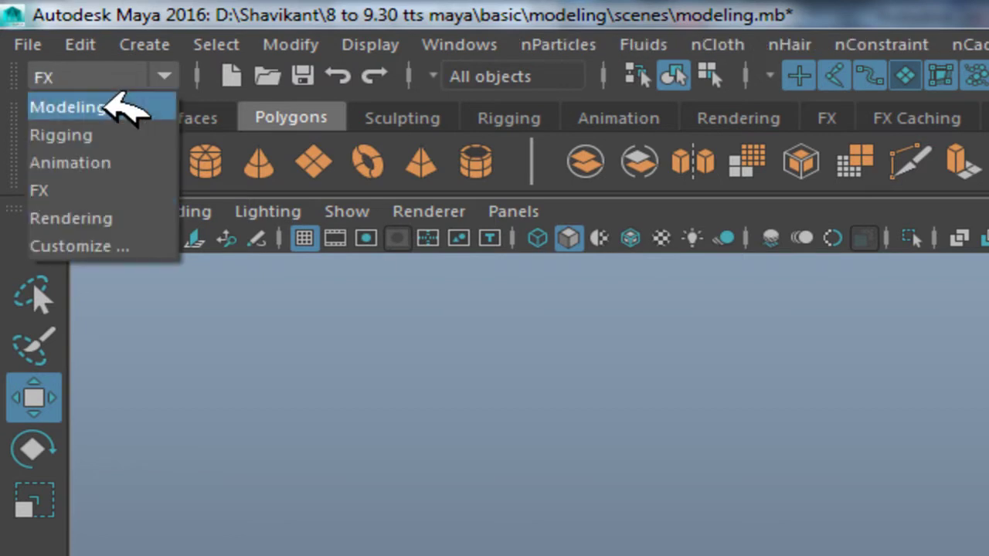
click(116, 219)
click(124, 77)
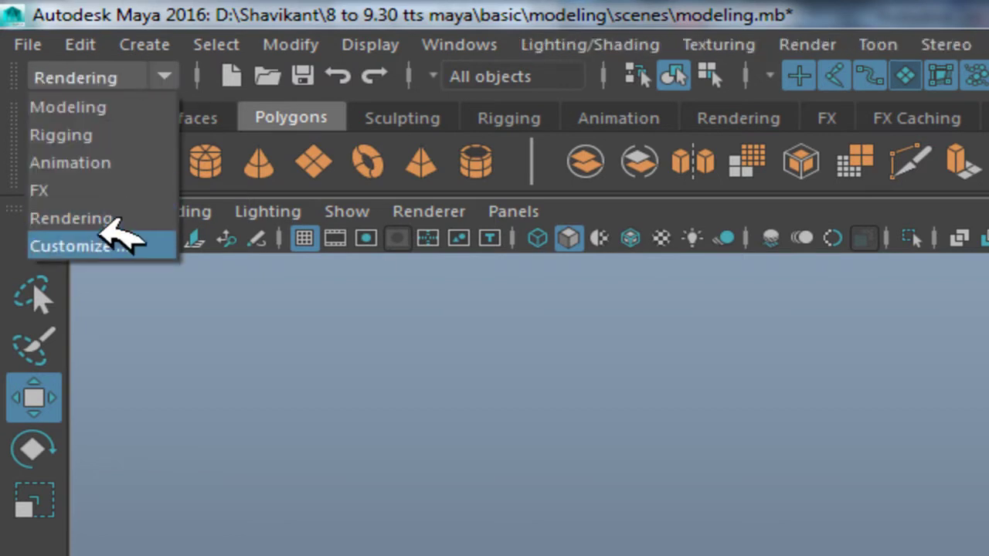
click(108, 245)
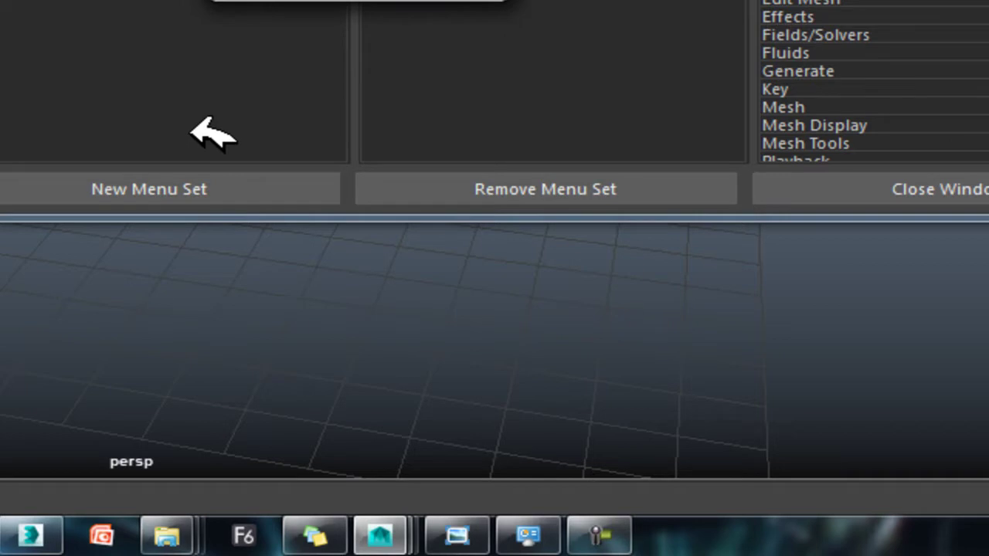
Browse the Deform and Anim Deform entries in the Menu Set Editor's menu list.
click(342, 3)
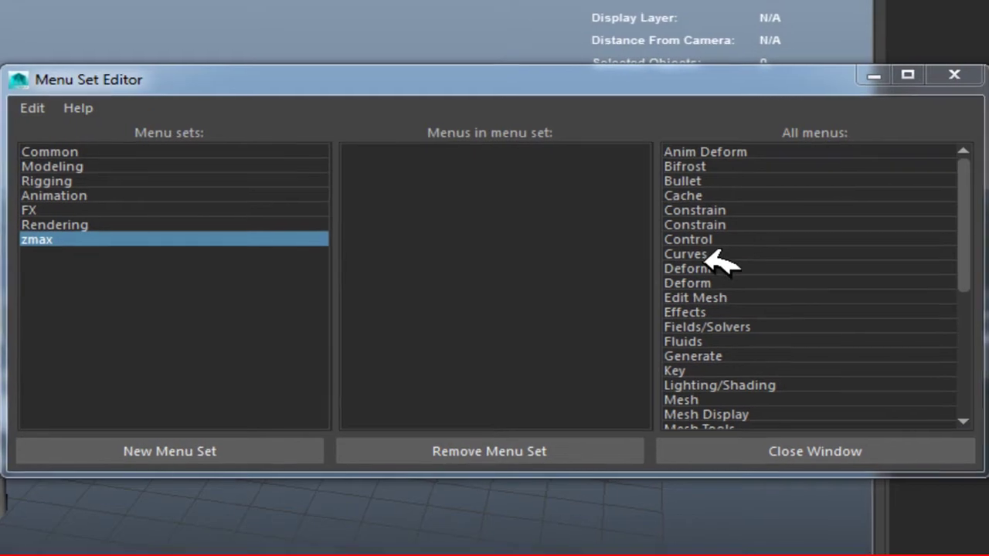
click(700, 274)
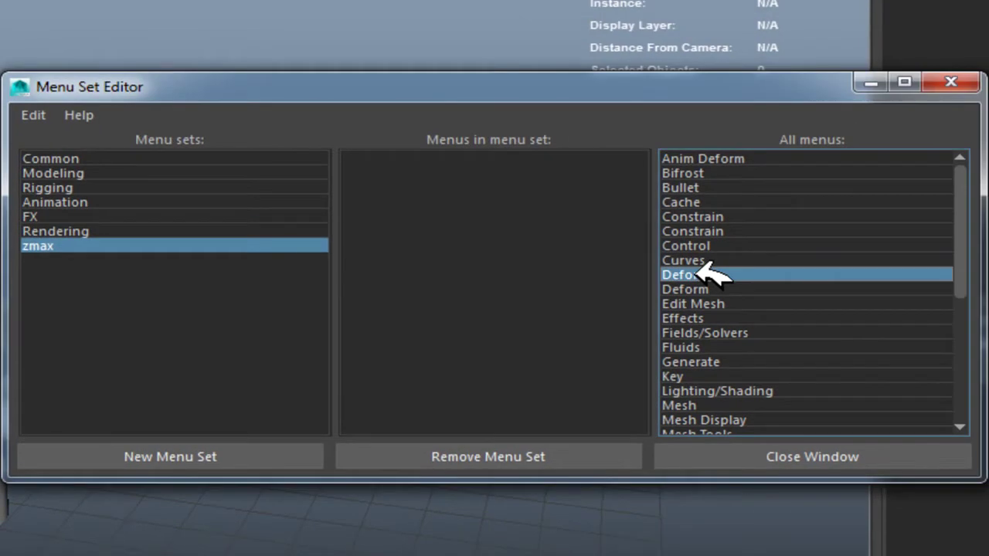
click(708, 160)
drag(978, 243, 977, 373)
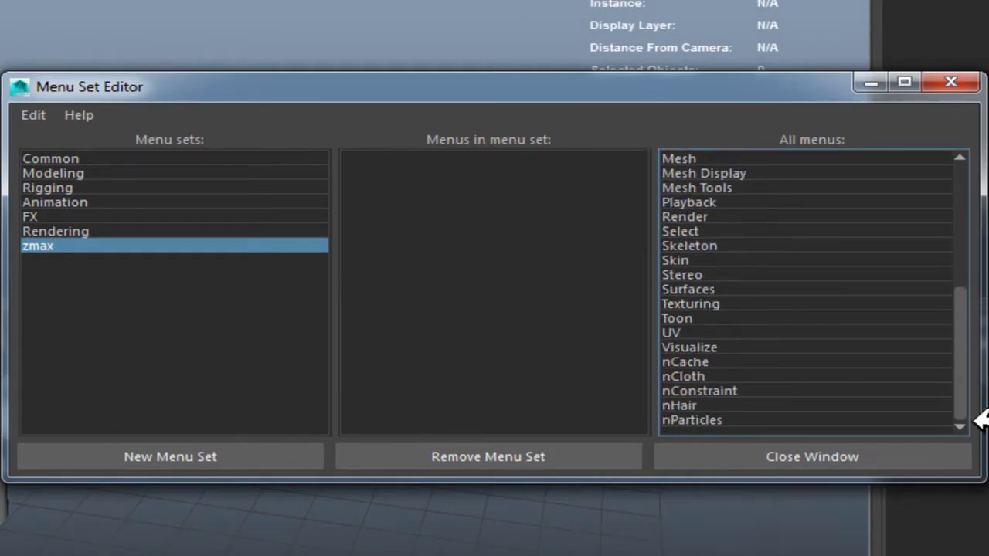
Create a new menu set named 'raj' and close the Menu Set Editor.
click(194, 464)
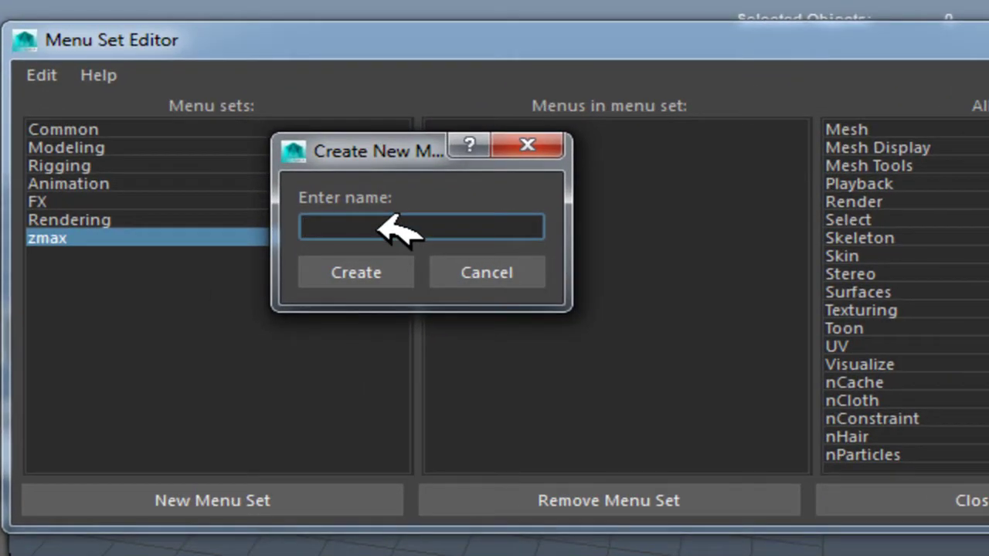
text(a)
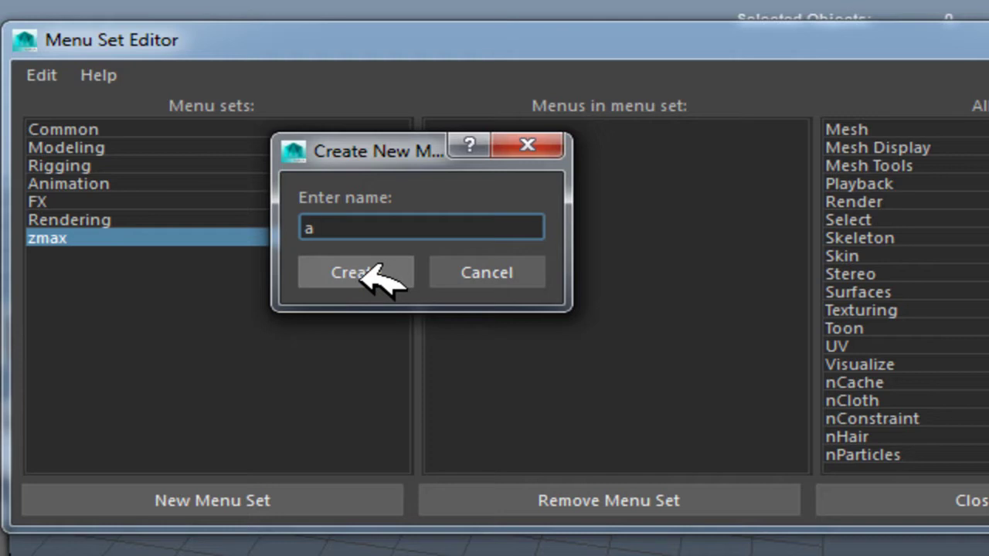
click(365, 266)
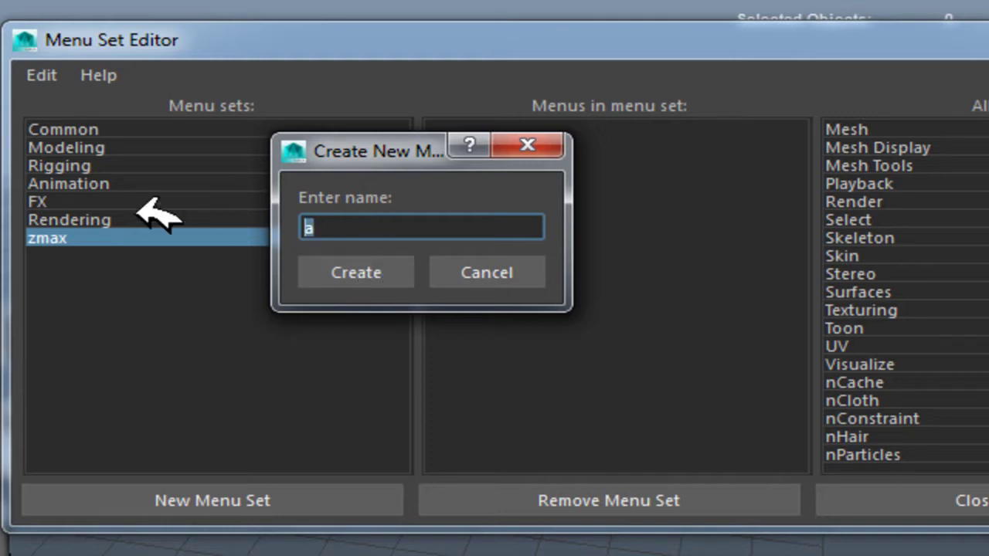
text(ra)
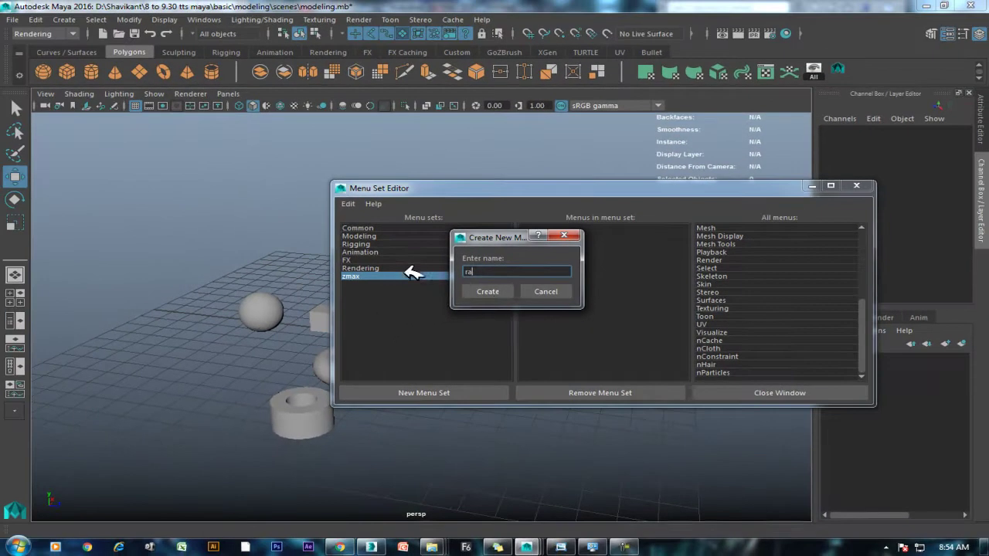
text(j)
click(489, 294)
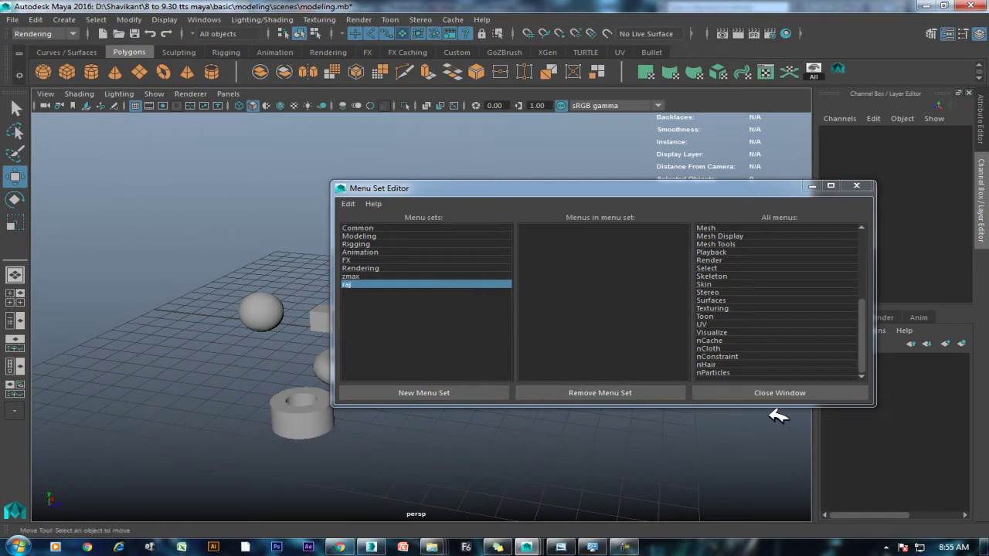
click(738, 394)
click(56, 34)
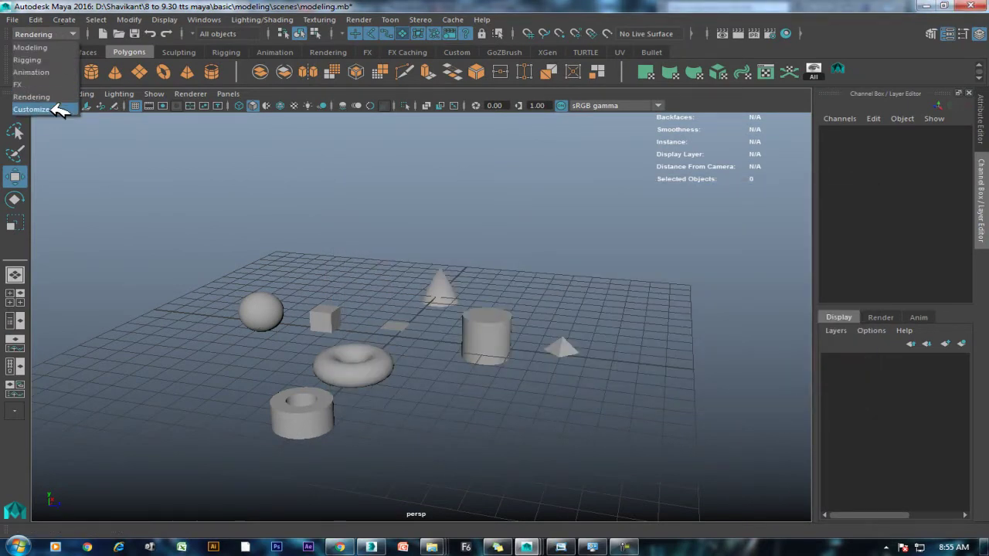
click(60, 110)
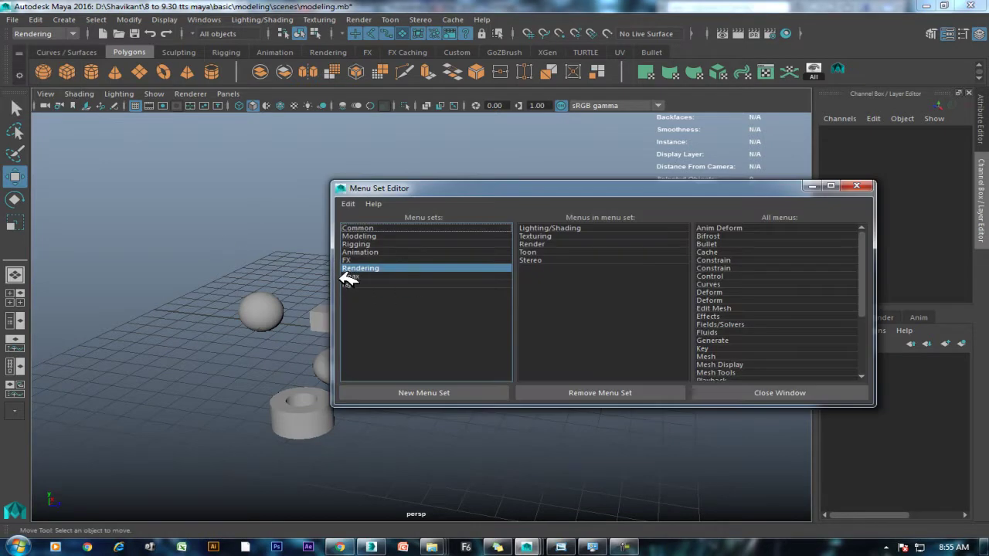
click(354, 276)
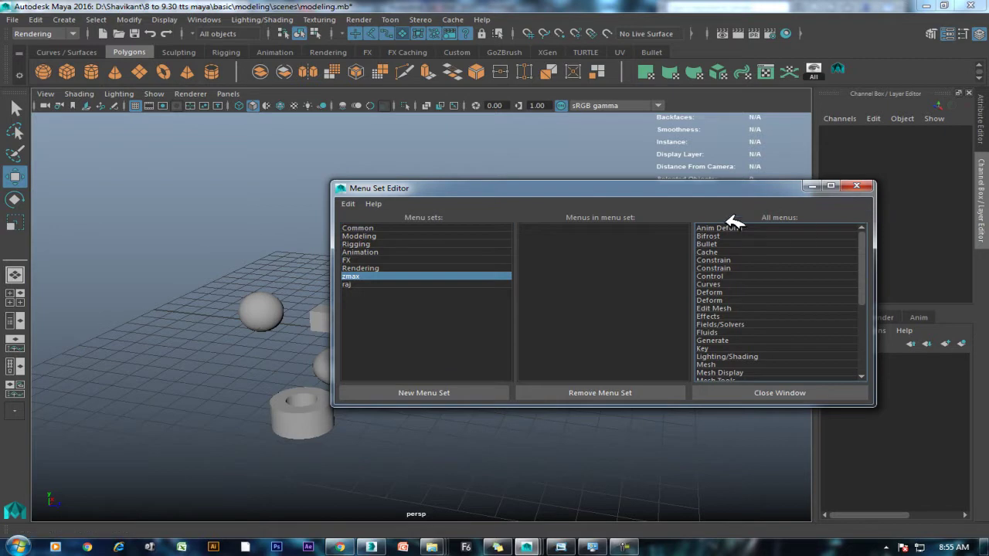
click(720, 235)
click(744, 332)
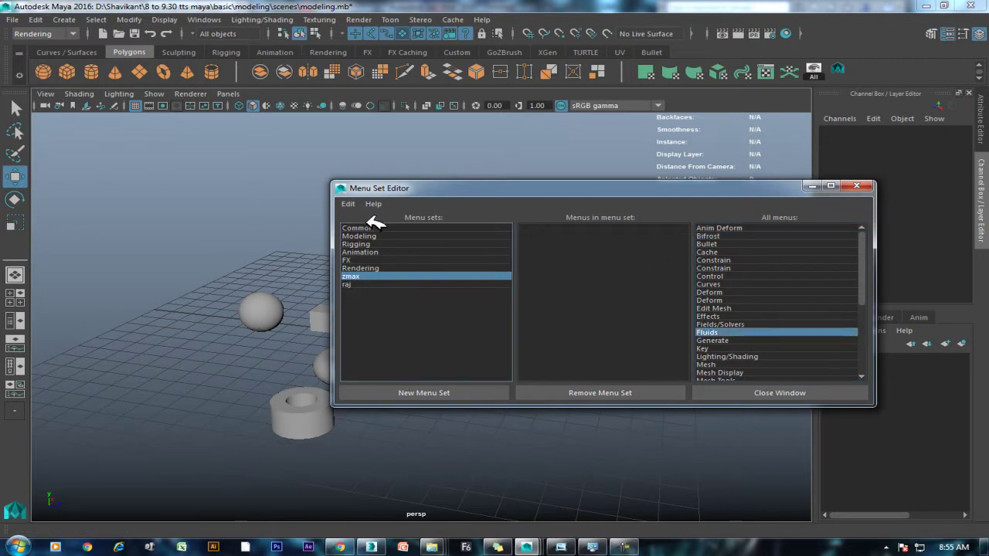
click(363, 228)
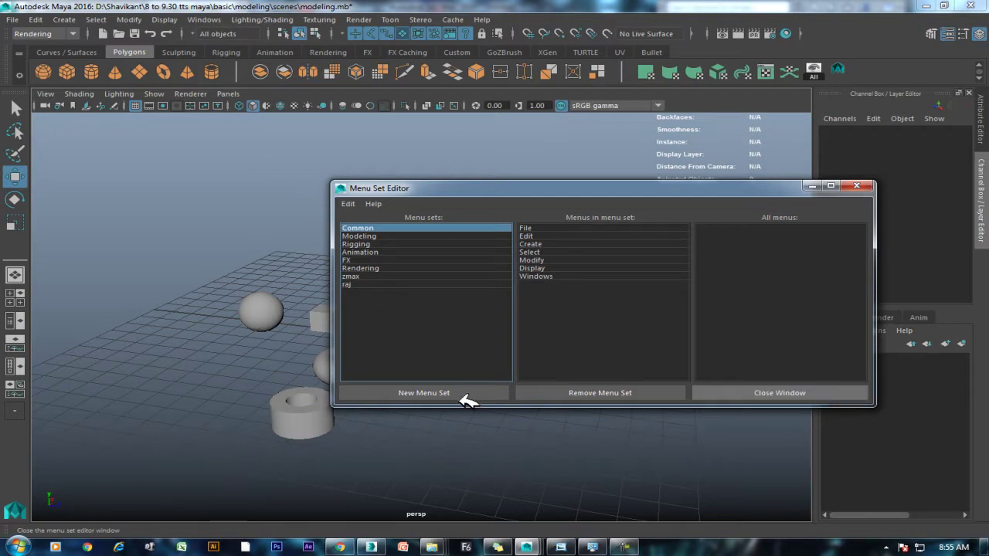
click(782, 392)
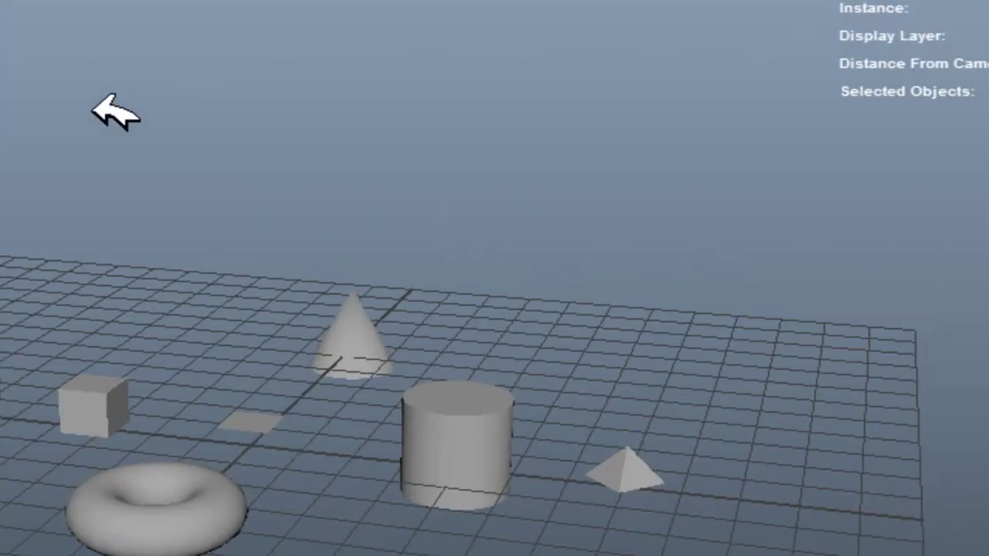
Select the cylinder and tumble and dolly the view in close on it.
click(501, 424)
alt+drag(501, 420, 397, 163)
alt+right_drag(398, 163, 614, 313)
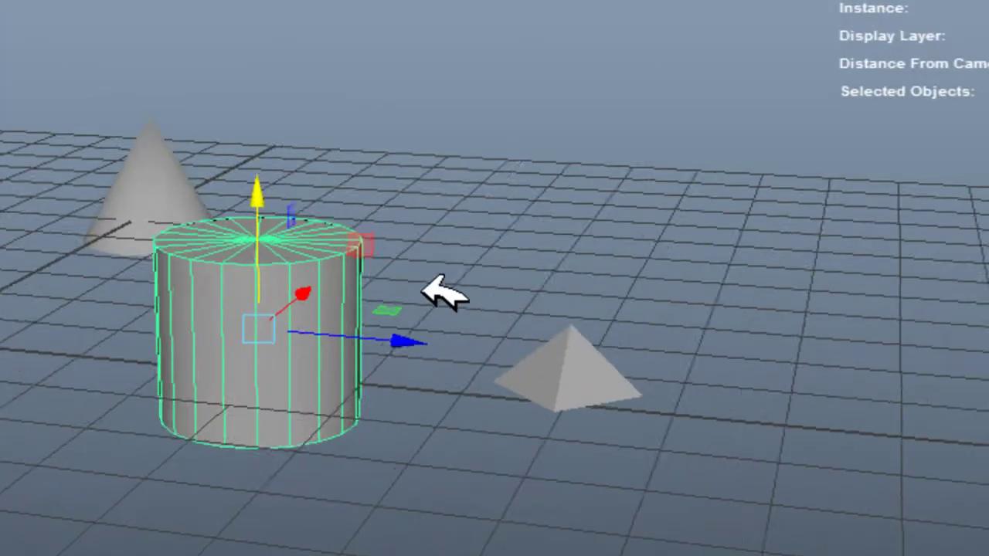
alt+drag(630, 324, 640, 254)
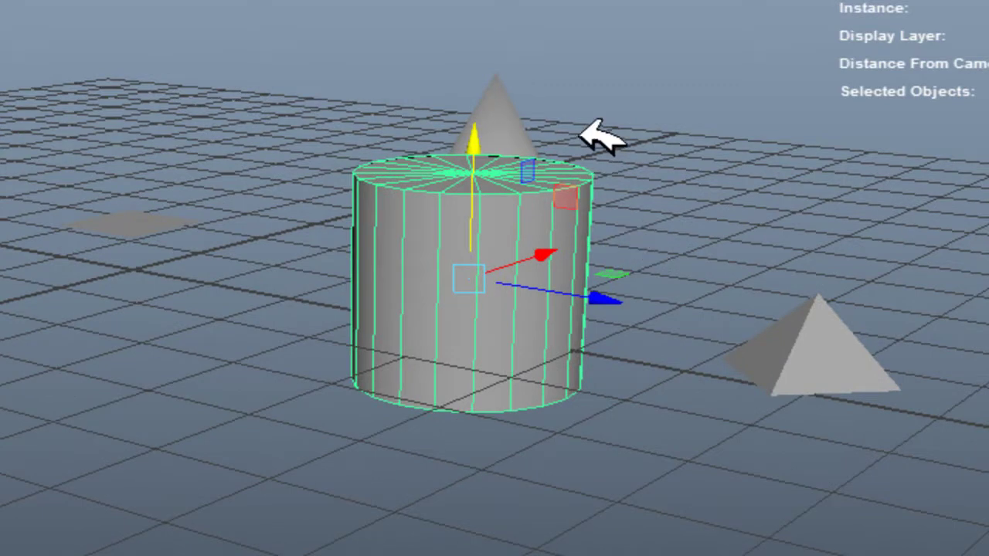
alt+right_drag(607, 148, 651, 258)
alt+drag(651, 259, 614, 244)
mouse_move(615, 243)
alt+right_down()
mouse_move(573, 161)
mouse_move(601, 165)
alt+right_up()
Toggle the cylinder to component mode and back, then bring the sticky notes forward.
mouse_move(99, 138)
right_down()
mouse_move(126, 332)
mouse_move(236, 81)
right_up()
mouse_move(612, 139)
right_down()
mouse_move(616, 224)
mouse_move(614, 141)
right_up()
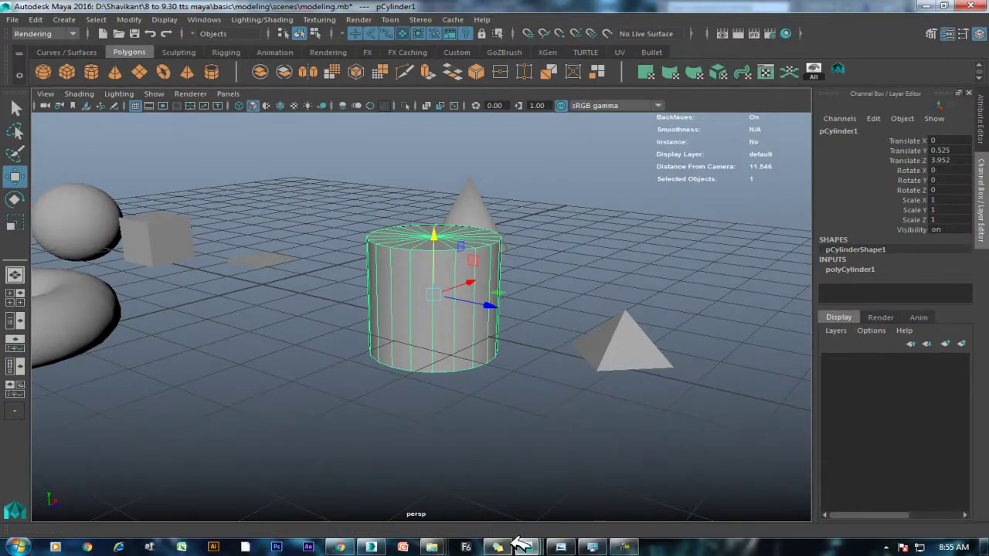
click(498, 547)
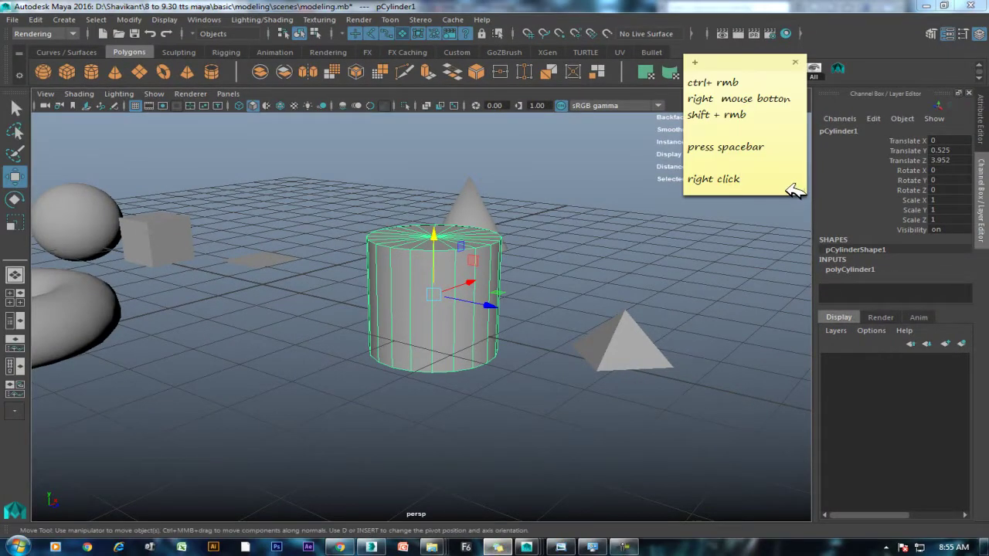
Add a line reading 'select object and rmb' beneath 'right click' in the note.
key(Return)
text(select object)
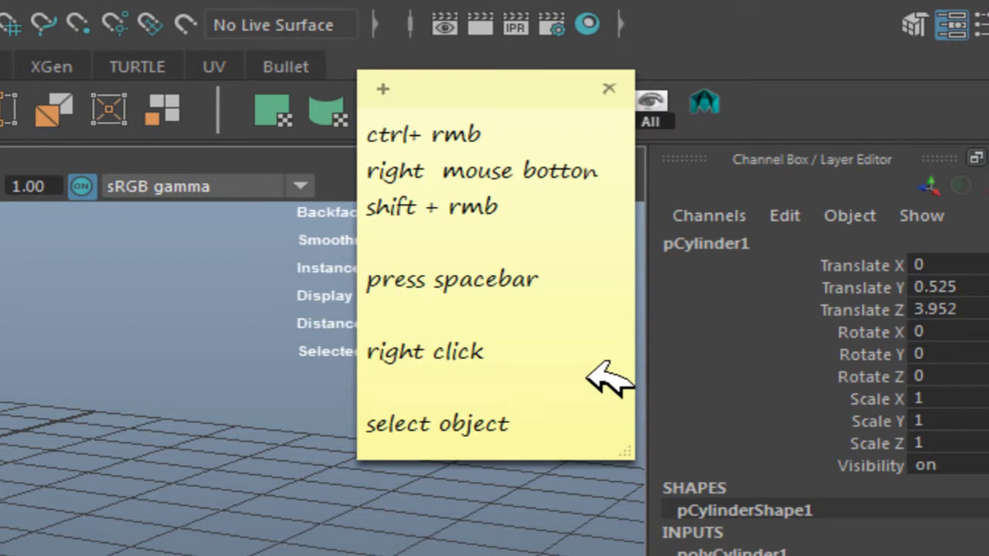
text( and )
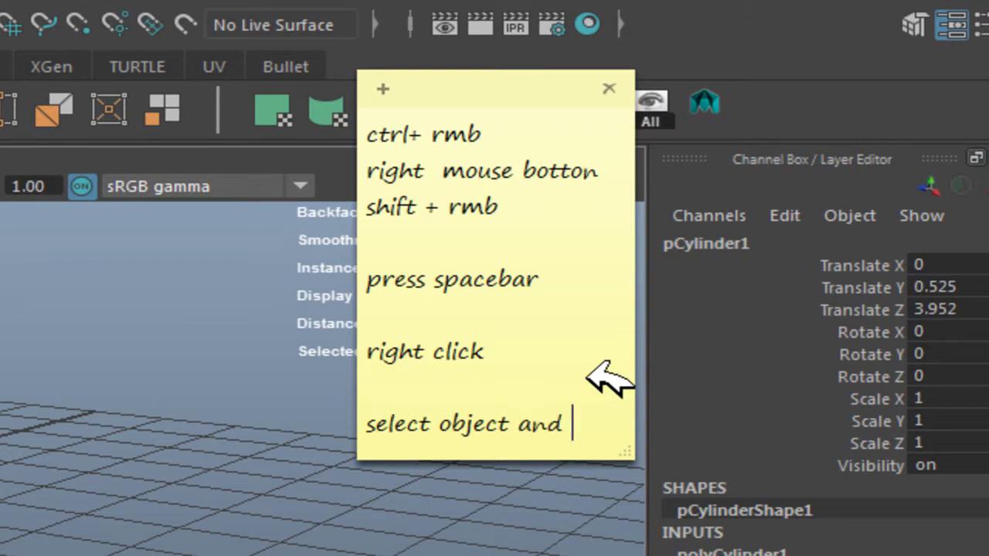
text(rmb)
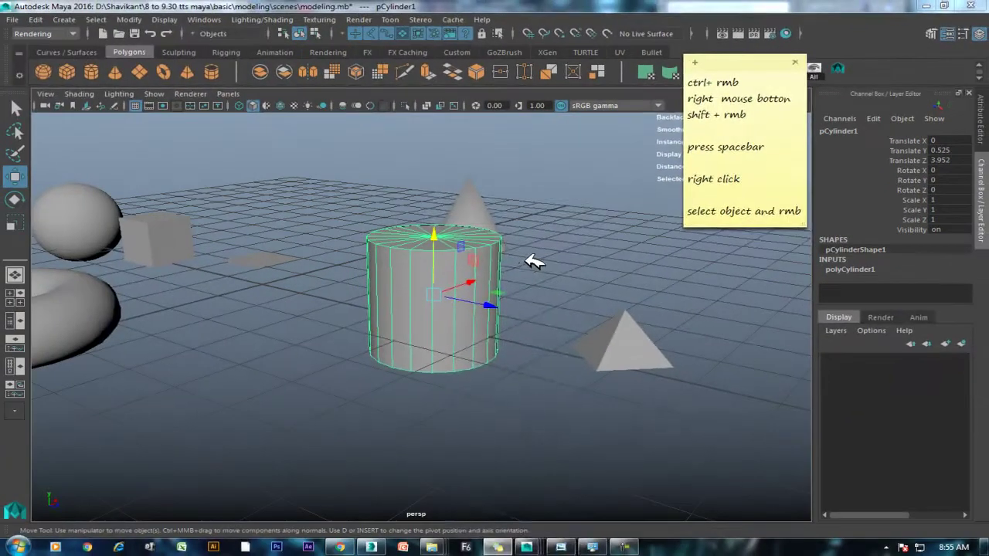
Switch the cylinder to vertex mode from the marking menu and marquee-select its top vertices.
right_click(533, 262)
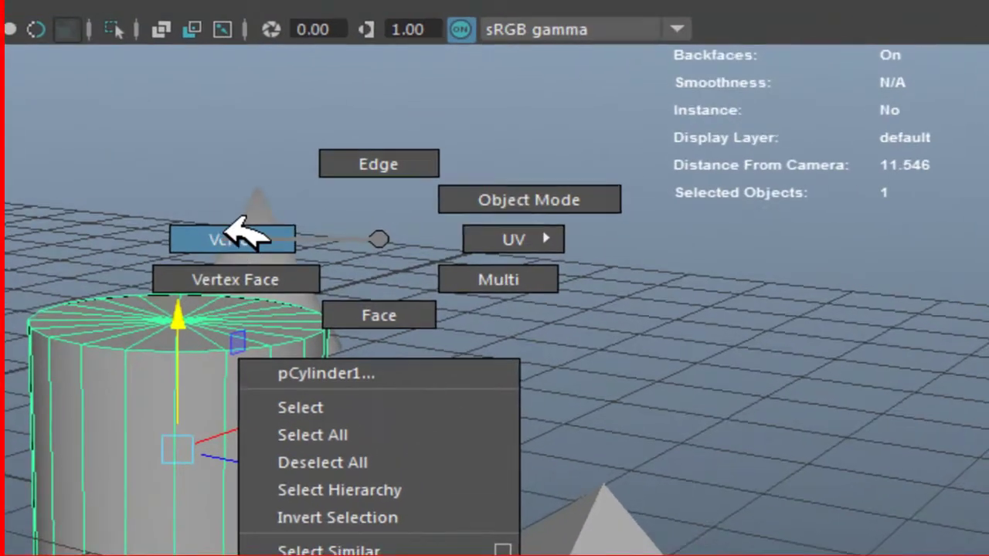
click(221, 232)
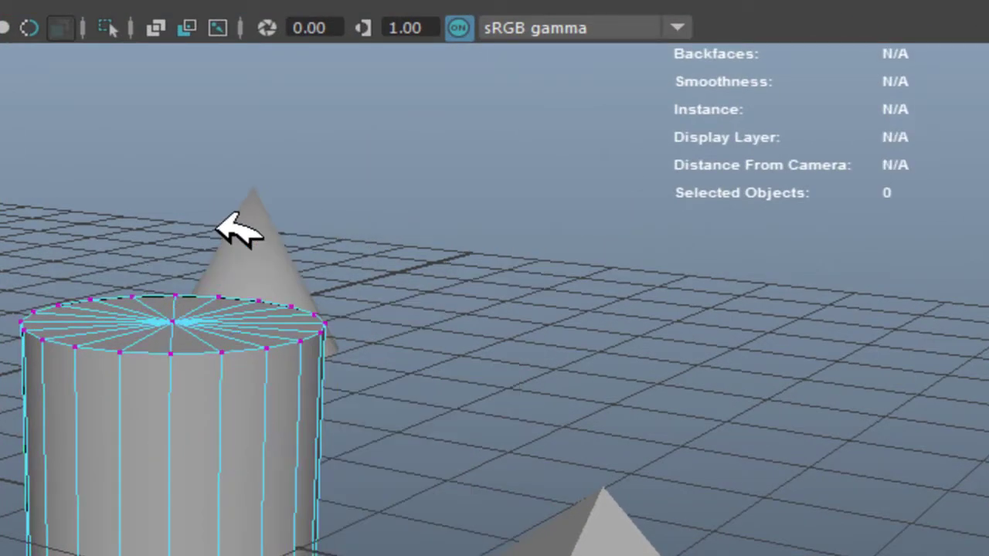
mouse_move(2, 214)
mouse_down()
mouse_move(449, 398)
mouse_move(354, 419)
mouse_up()
click(356, 422)
alt+drag(97, 364, 155, 363)
right_drag(132, 355, 293, 132)
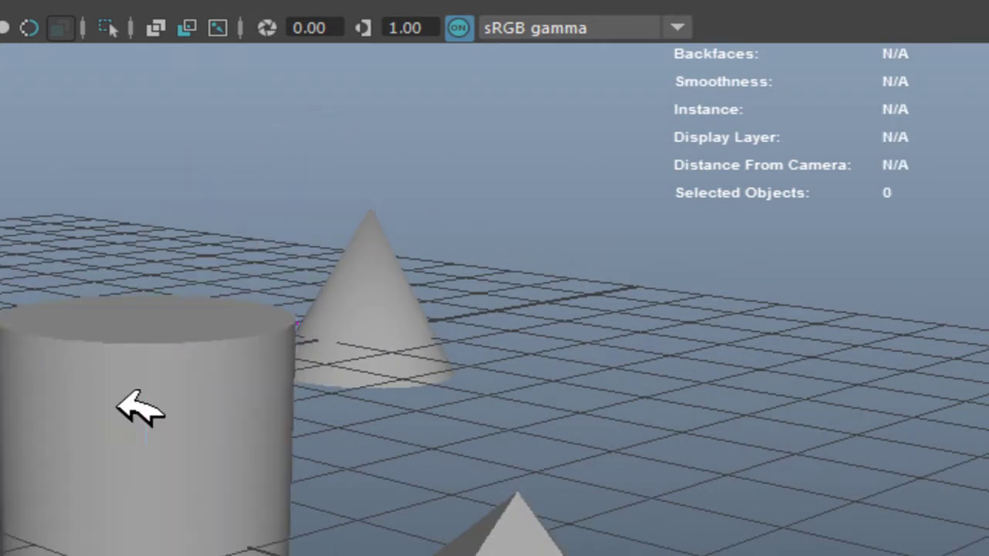
right_drag(282, 360, 8, 247)
drag(2, 240, 338, 360)
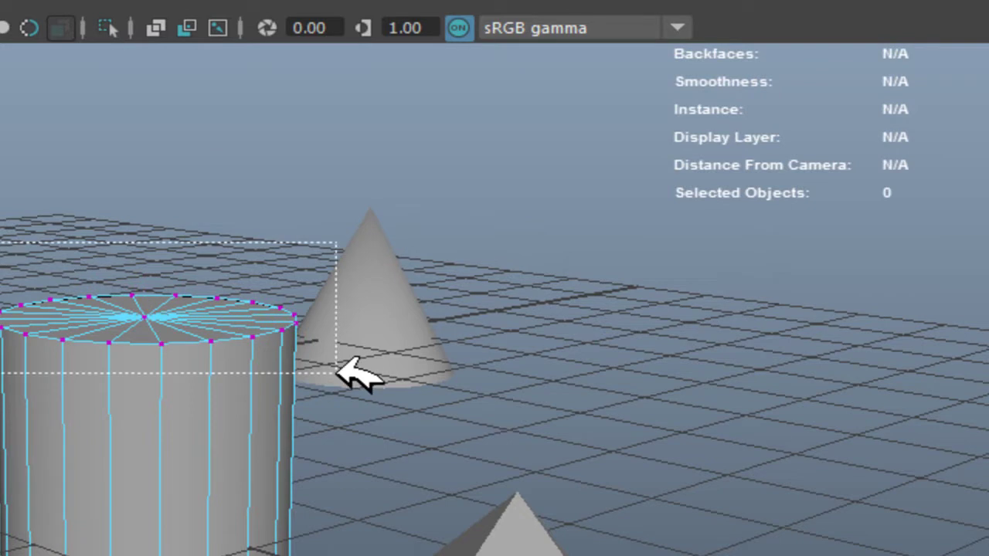
Return to object mode, select the cylinder and hide all other objects with Alt+H.
right_drag(97, 236, 260, 181)
click(169, 457)
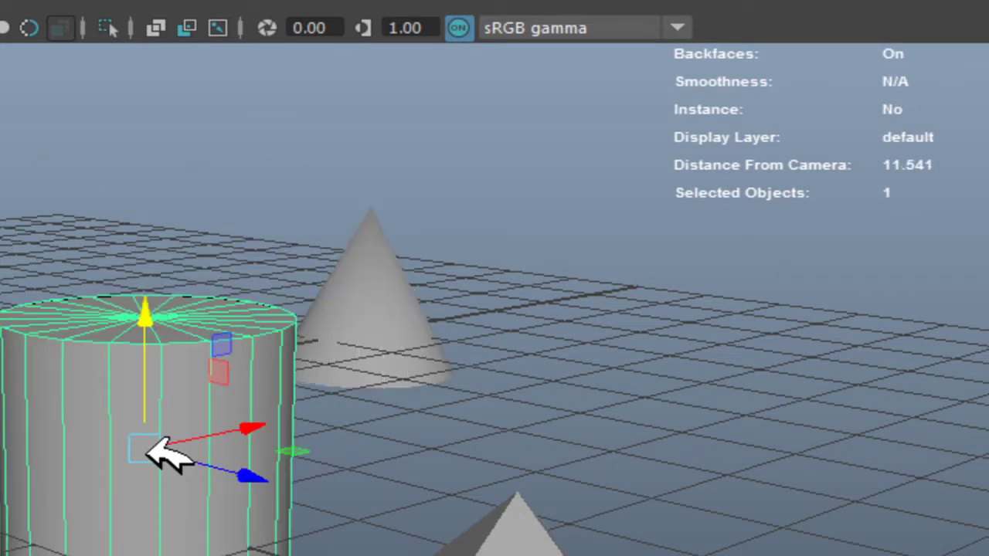
key(alt+h)
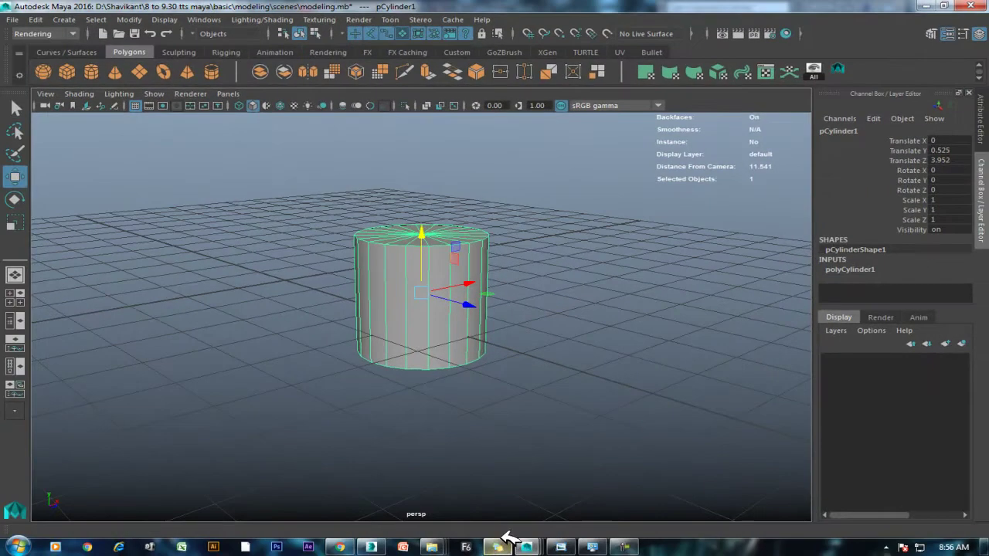
click(504, 536)
text(alt+h)
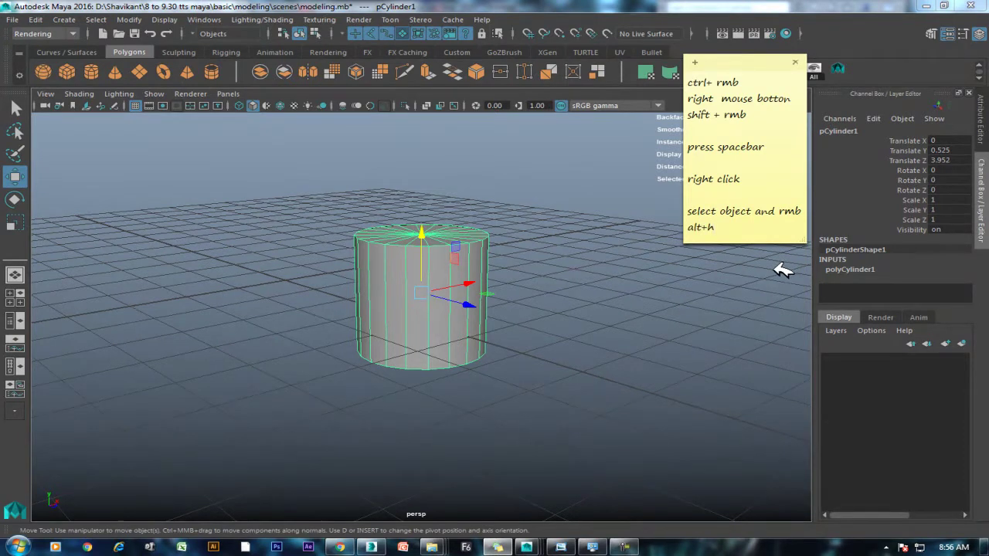
click(560, 338)
click(456, 277)
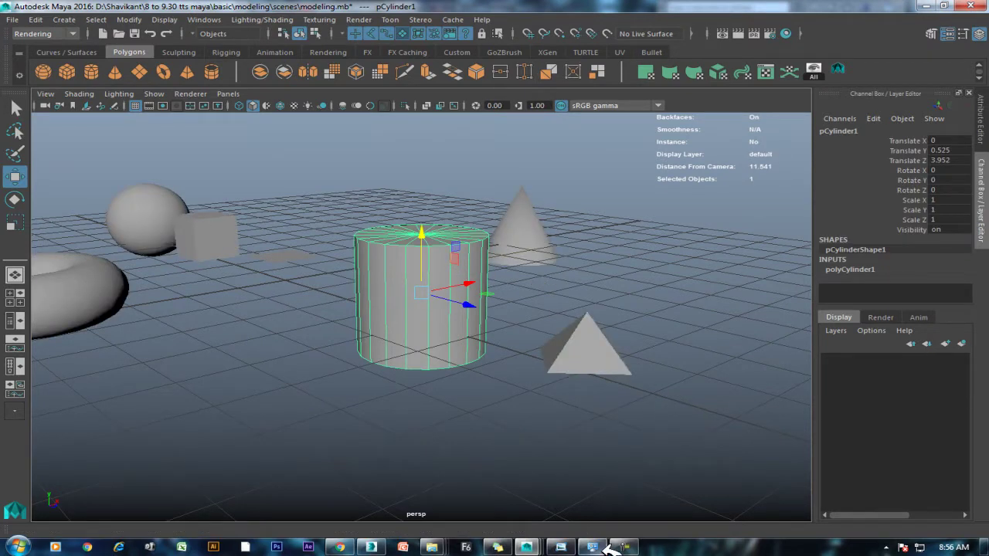
click(562, 541)
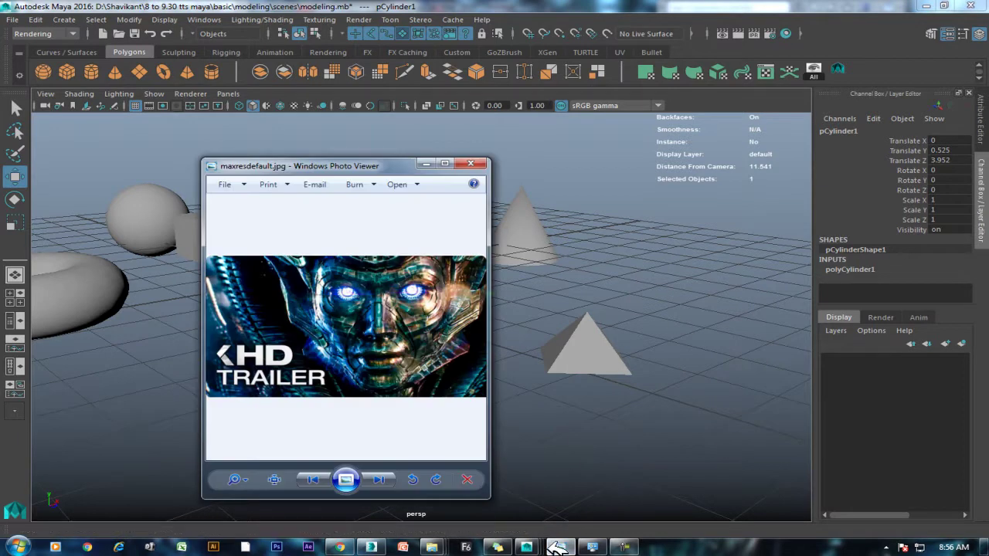
click(469, 163)
click(527, 547)
key(Return)
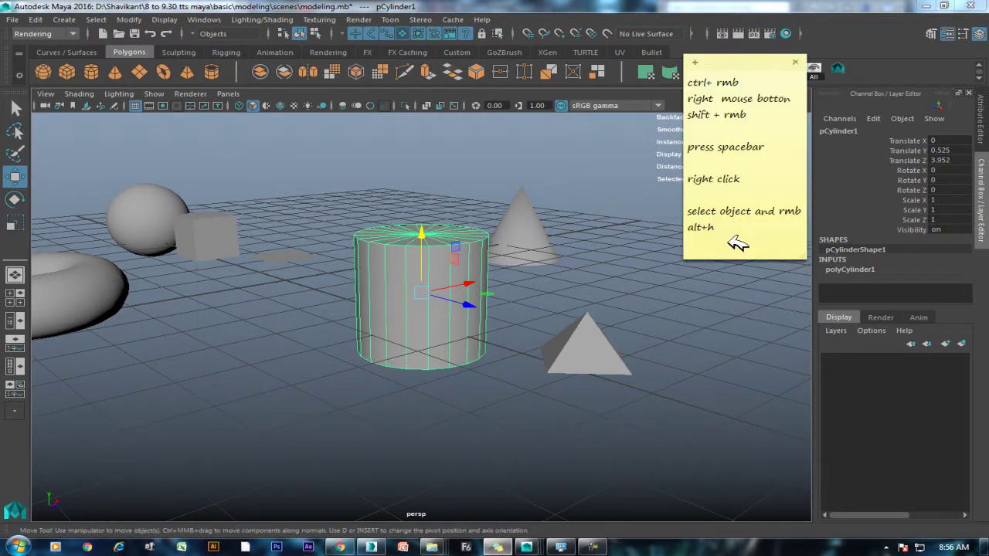
click(515, 309)
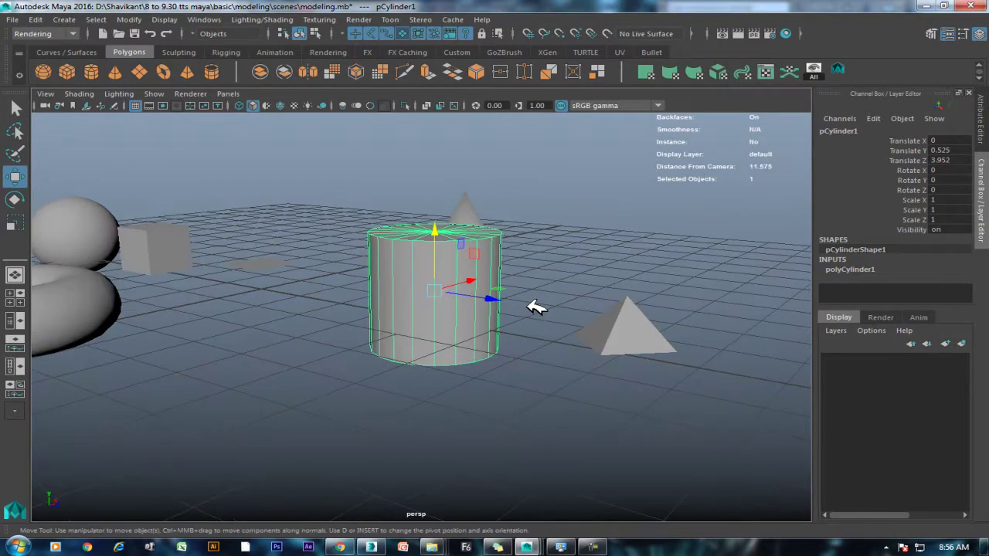
key(alt+h)
key(ctrl+z)
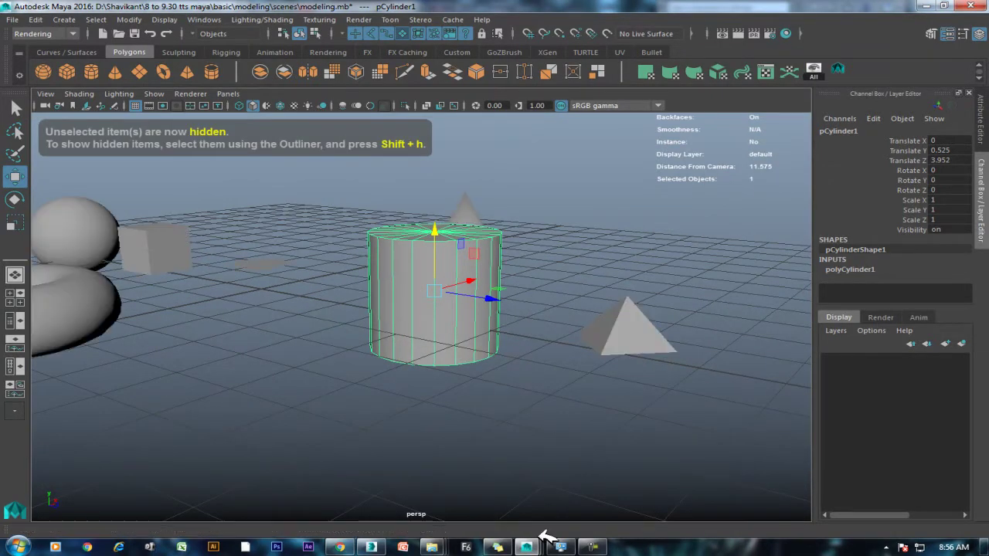
click(498, 547)
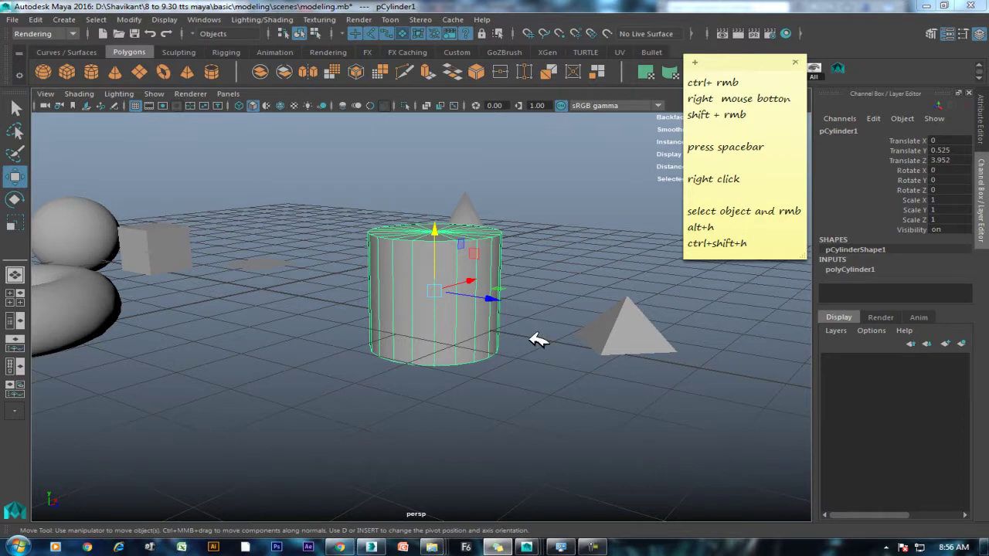
alt+drag(459, 371, 464, 352)
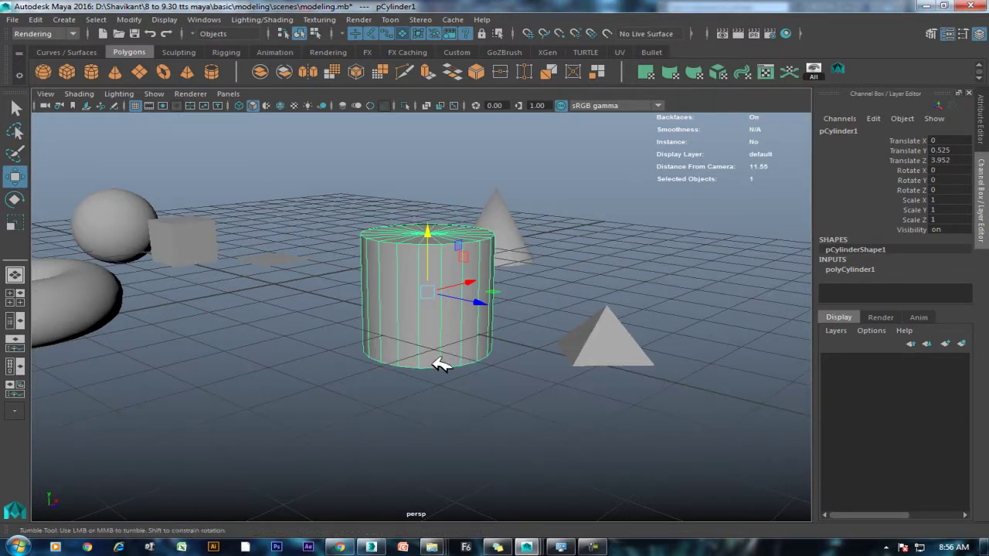
key(alt+h)
key(ctrl+shift+h)
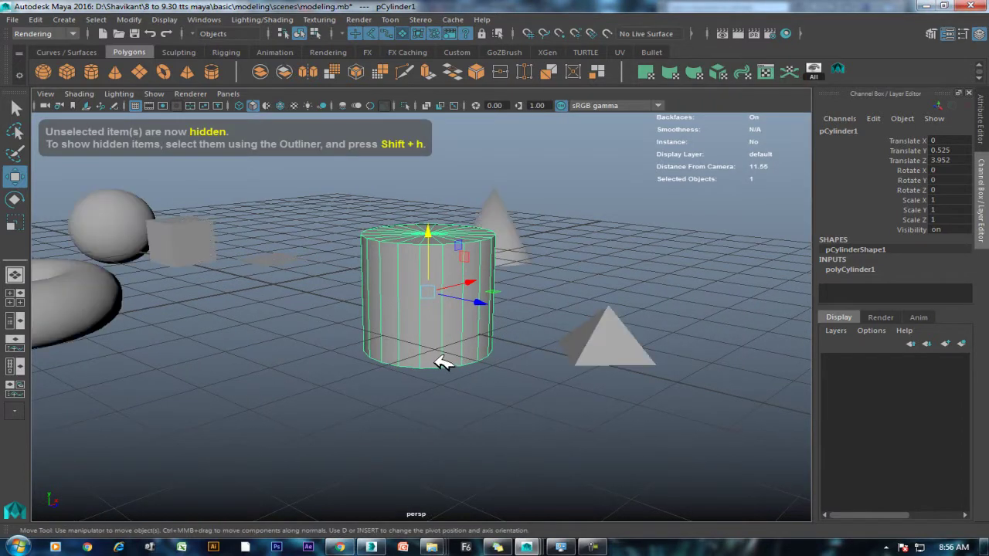
Hide the other objects again and select the cylinder's top, then bottom, vertex ring.
key(alt+h)
scroll(463, 309, up, 3)
mouse_move(632, 199)
right_down()
mouse_move(640, 234)
mouse_move(568, 201)
right_up()
mouse_move(557, 166)
mouse_down()
mouse_move(317, 276)
mouse_move(342, 274)
mouse_up()
drag(608, 342, 232, 515)
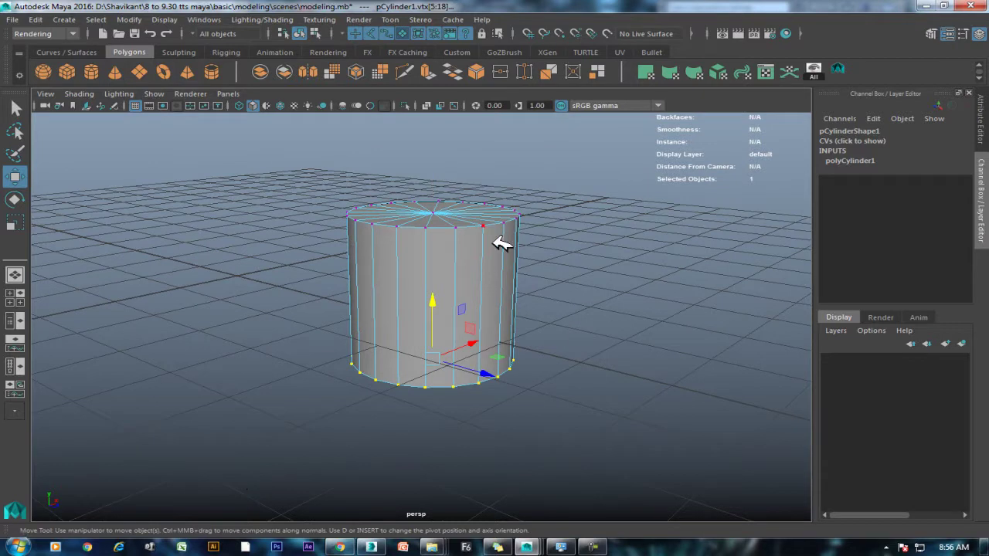
Select a single edge, then a single side face, on the cylinder.
key(F10)
click(485, 258)
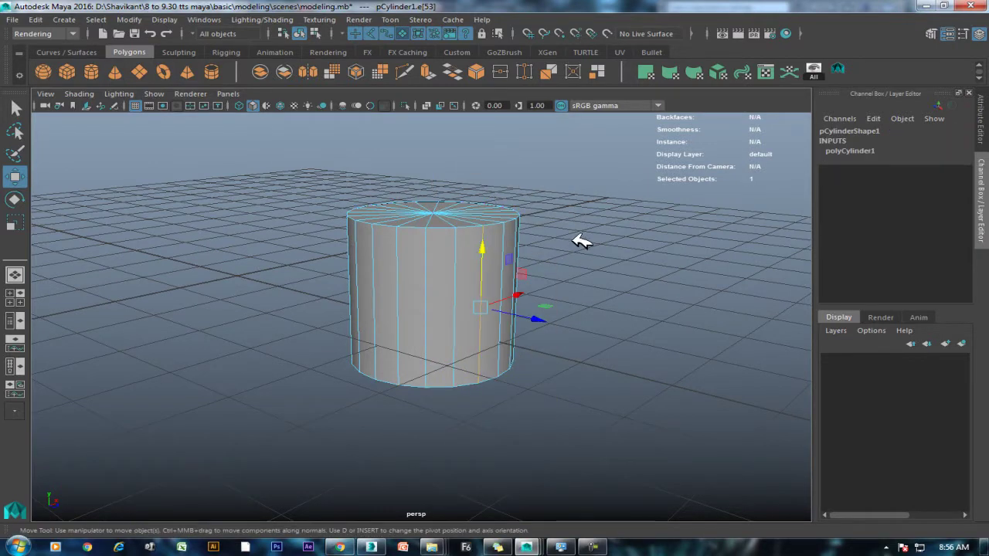
scroll(576, 307, up, 2)
alt+drag(575, 307, 623, 252)
mouse_move(612, 199)
right_down()
mouse_move(557, 224)
mouse_move(612, 237)
right_up()
click(434, 259)
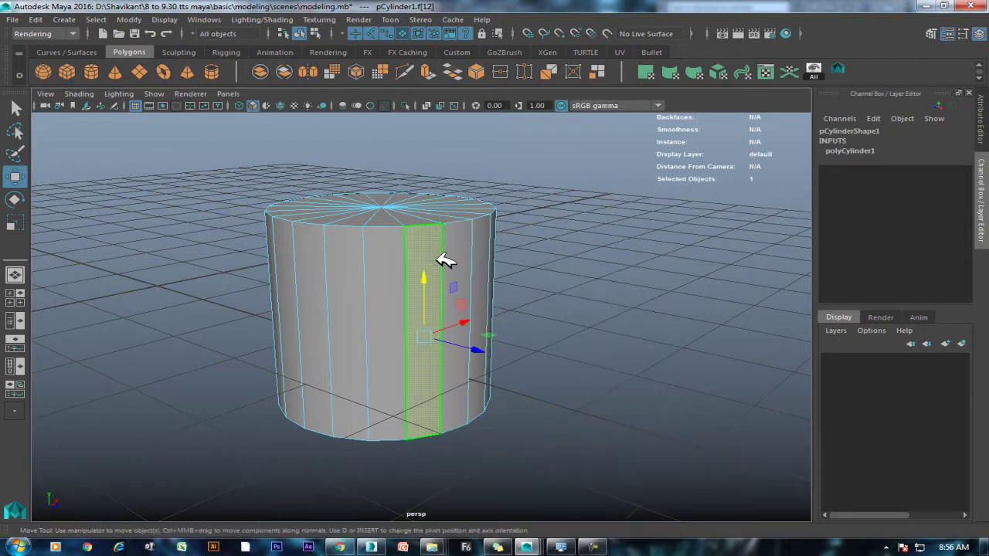
Return the cylinder to object mode with nothing selected.
right_drag(621, 199, 696, 220)
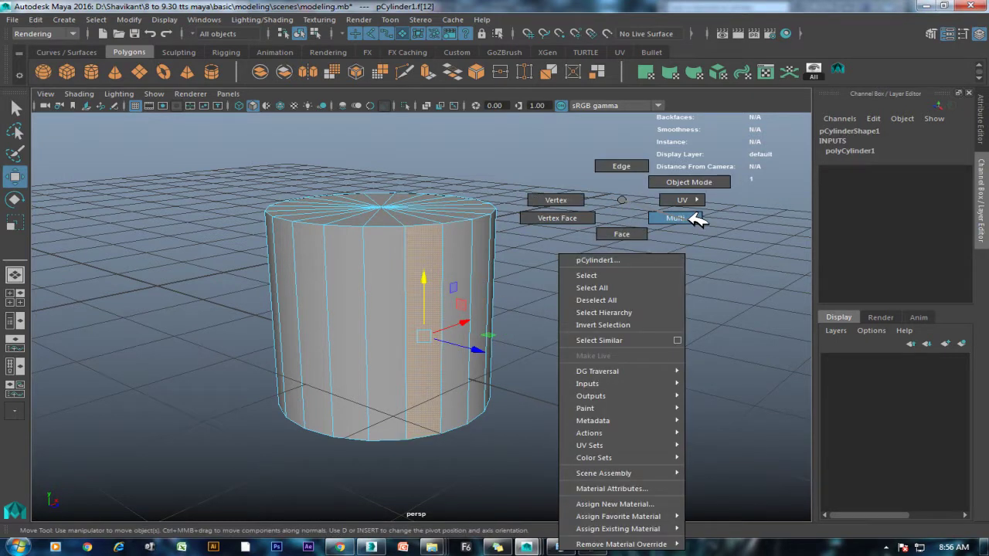
right_drag(695, 221, 696, 191)
click(558, 188)
right_drag(578, 181, 636, 162)
Select the cylinder and display it in Vertex Face mode.
click(425, 247)
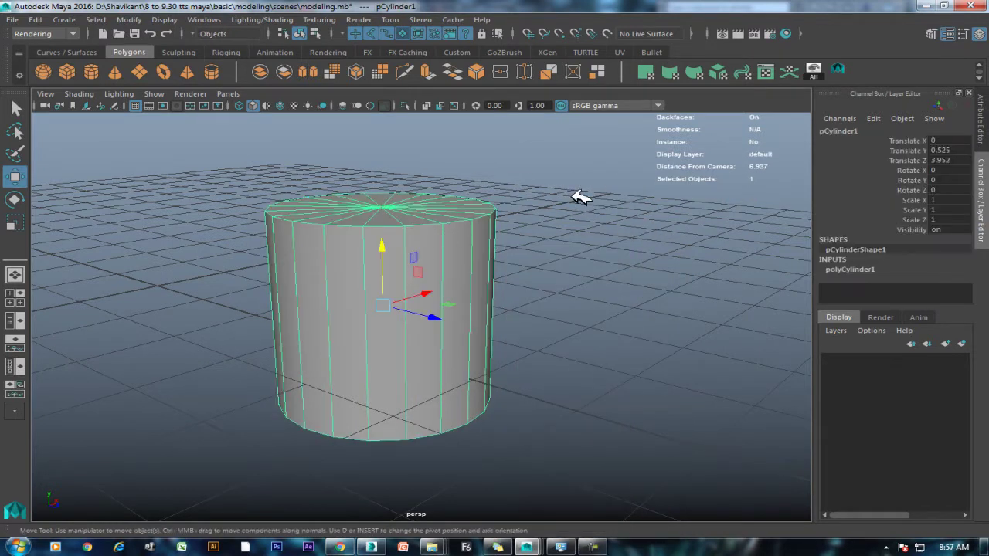
right_click(573, 186)
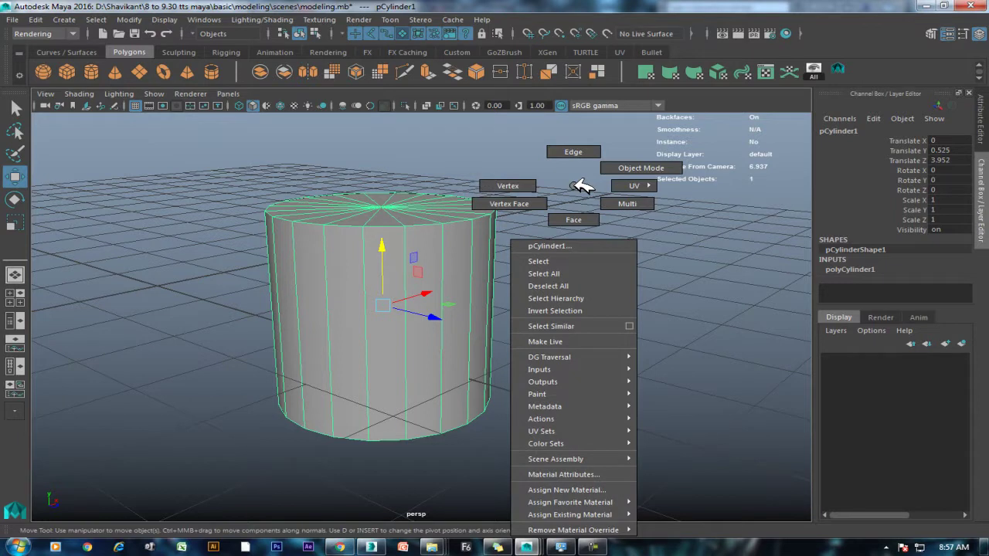
click(516, 203)
mouse_move(441, 309)
alt+mouse_down()
mouse_move(457, 327)
mouse_move(578, 263)
mouse_move(556, 214)
mouse_move(500, 278)
mouse_move(598, 201)
alt+mouse_up()
Switch to Multi component mode and pick a top-rim edge, a side edge and a side face.
right_click(602, 200)
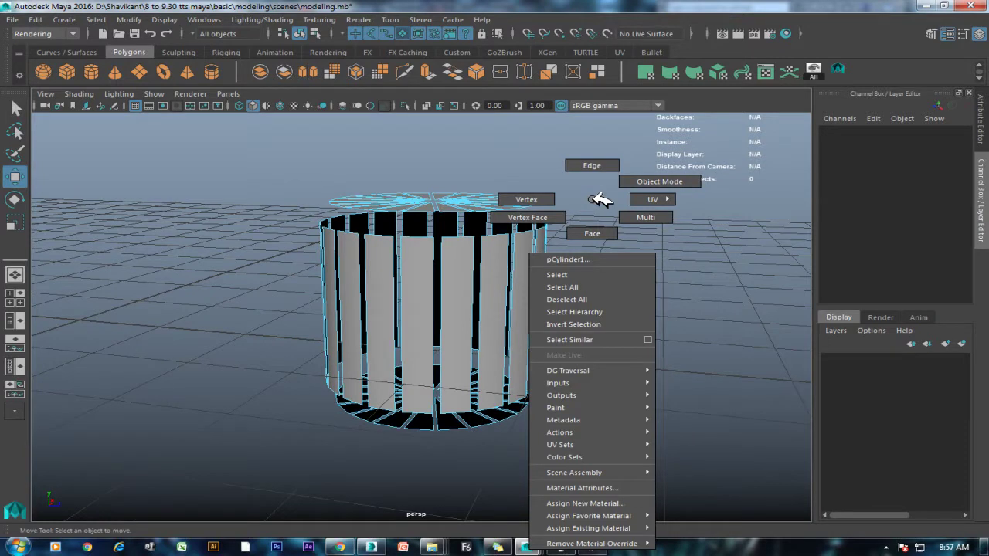
click(638, 214)
mouse_move(545, 263)
alt+mouse_down()
mouse_move(464, 248)
mouse_move(457, 225)
alt+mouse_up()
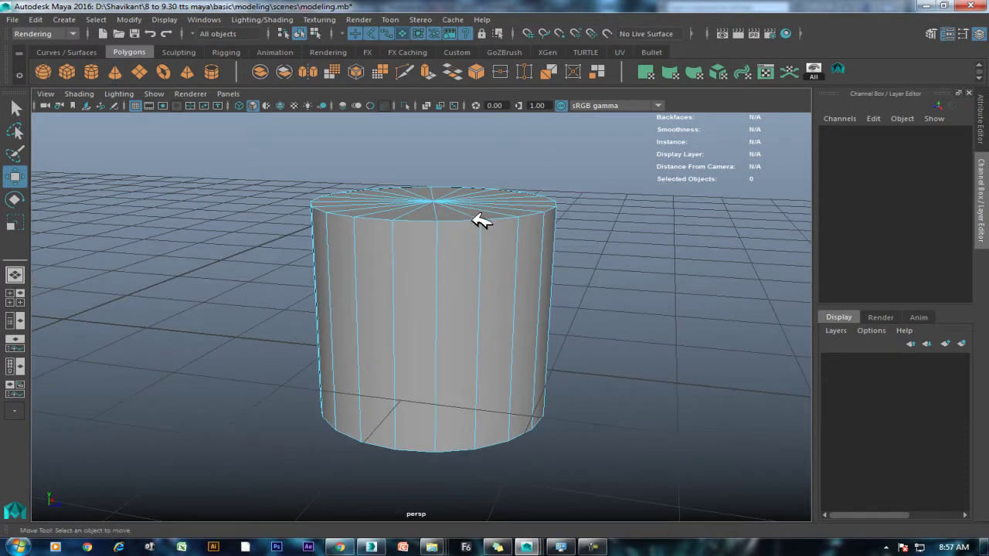
click(473, 217)
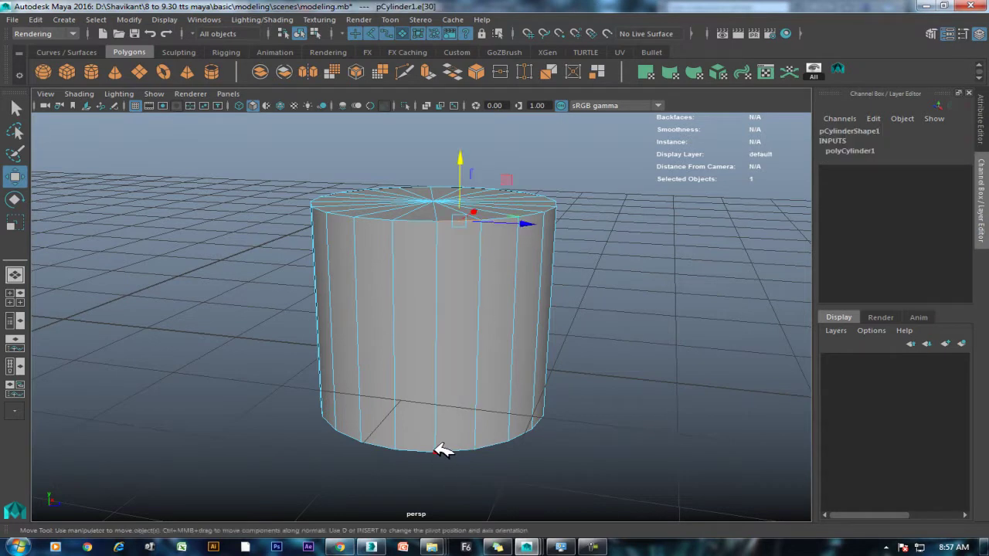
click(443, 452)
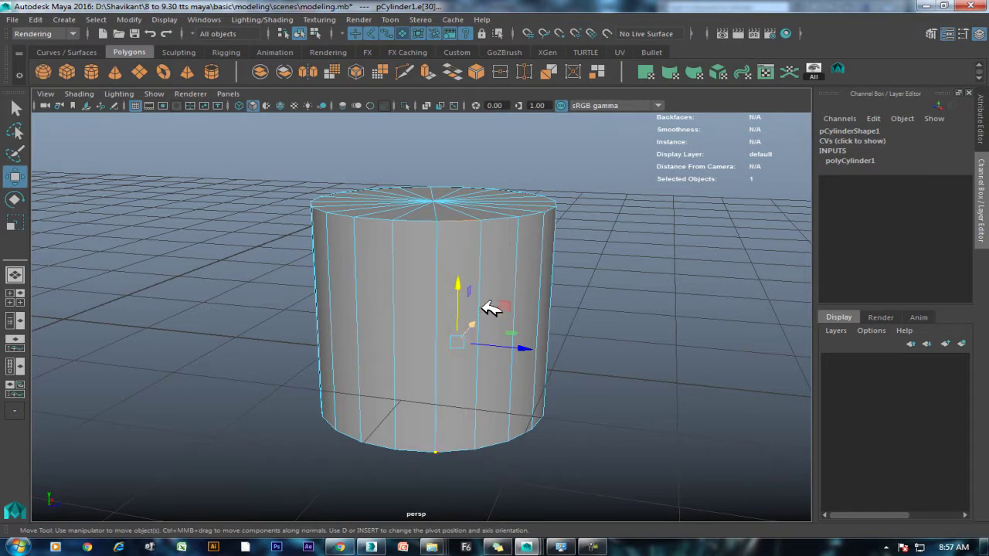
shift+click(384, 273)
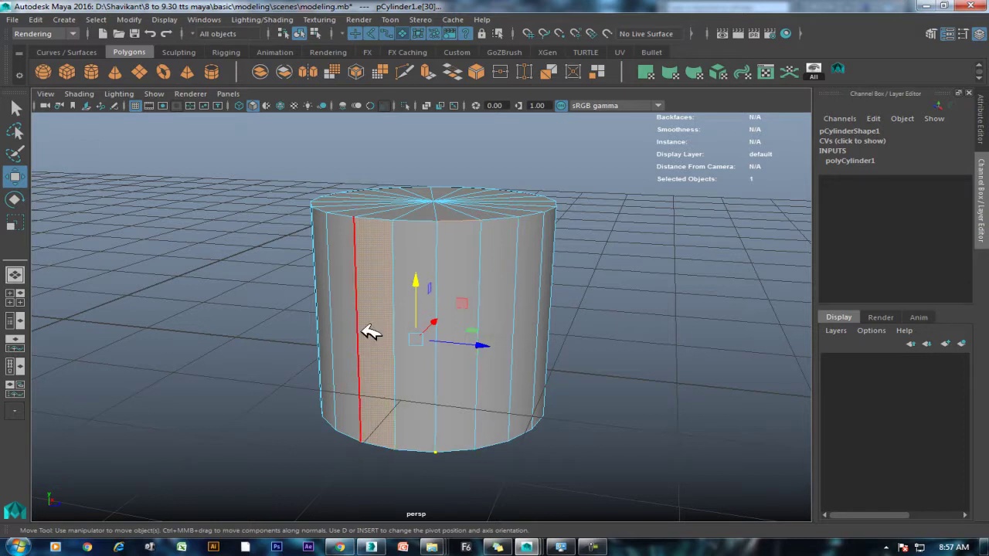
Select every cylinder face, then return to object mode and reselect the cylinder.
shift+double_click(504, 254)
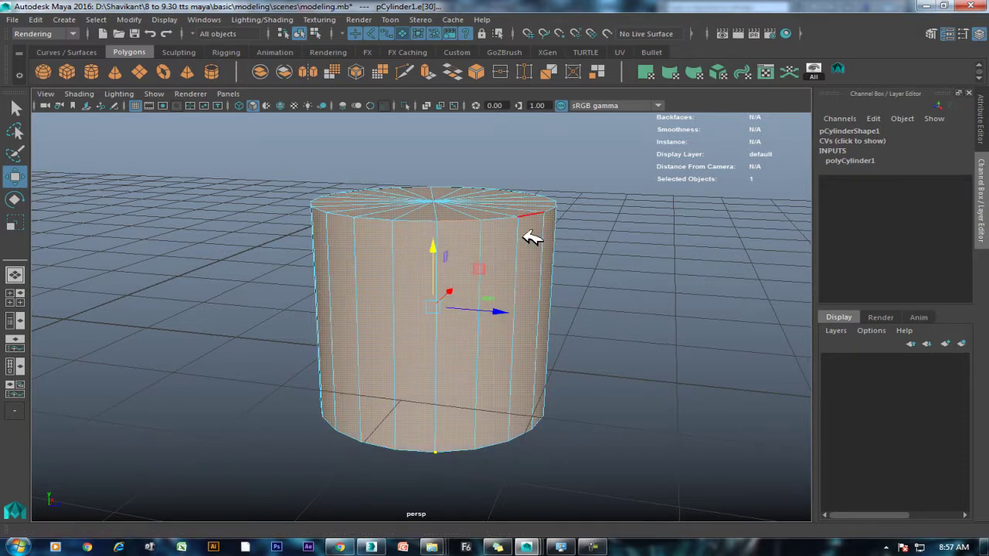
right_drag(512, 231, 569, 186)
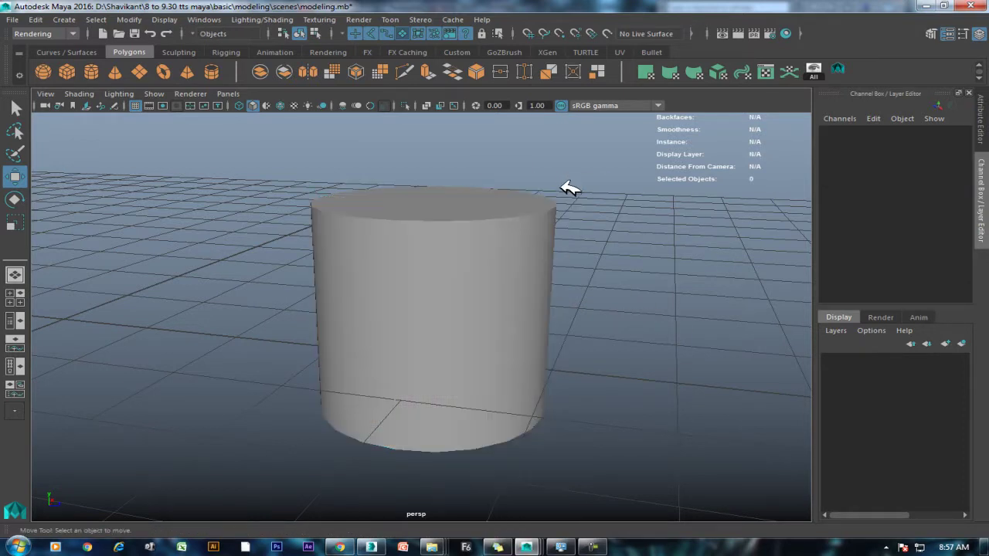
click(473, 291)
right_drag(580, 200, 587, 242)
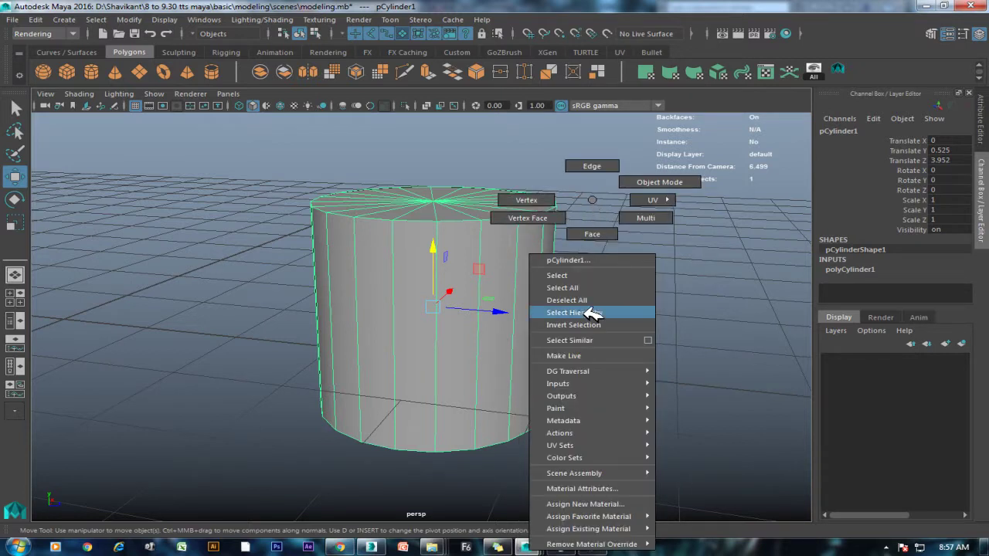
Unhide all objects with Ctrl+Shift+H, then try Select All and Deselect All.
click(592, 288)
click(603, 248)
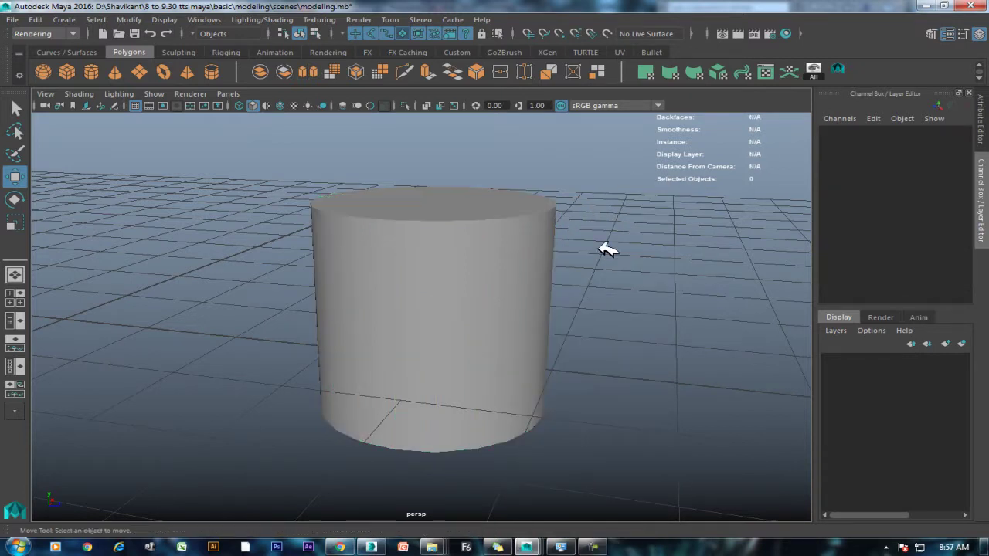
key(ctrl+shift+h)
click(555, 240)
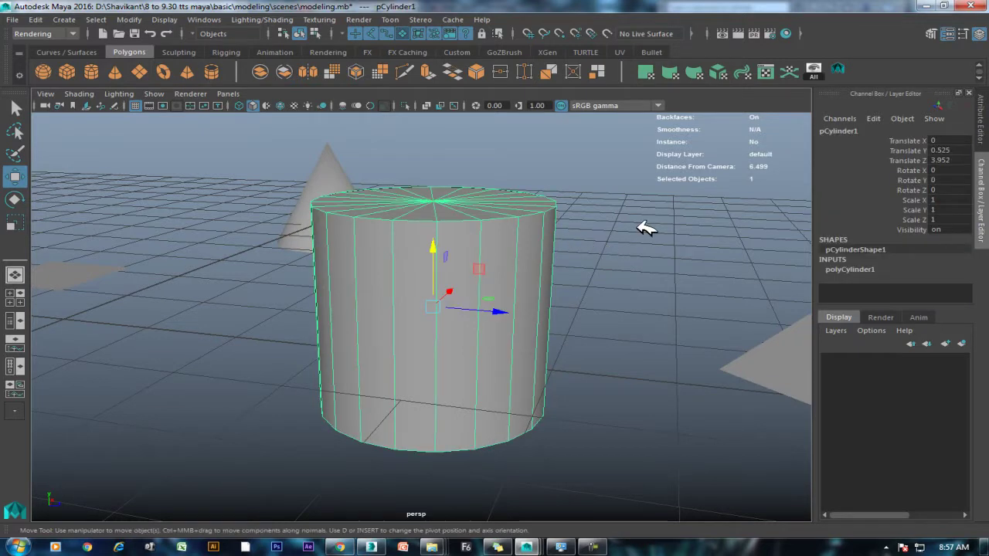
right_click(637, 221)
click(633, 286)
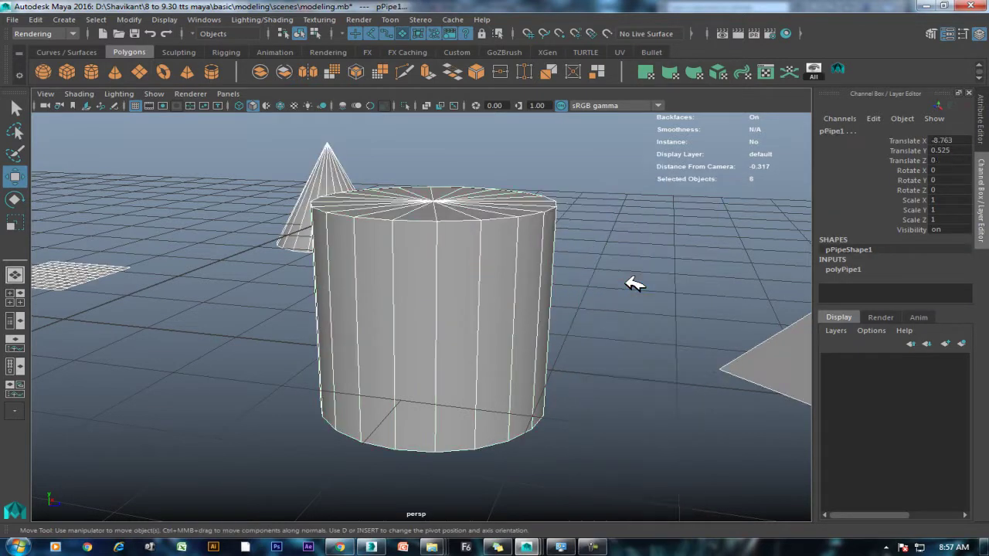
right_click(619, 200)
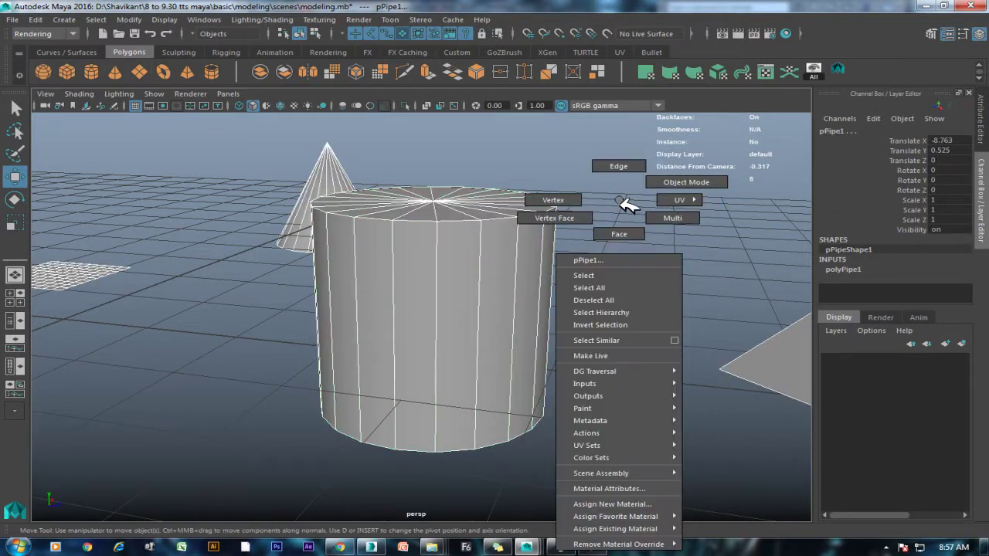
click(631, 298)
Select the cylinder, invert the selection, then invert it back to the cylinder.
click(482, 243)
right_click(598, 199)
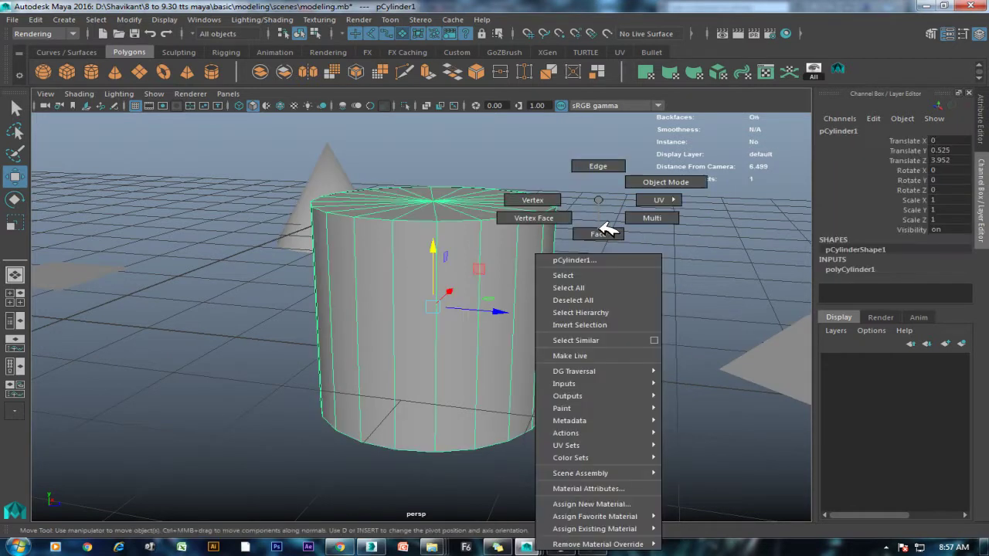
click(616, 326)
scroll(614, 321, down, 5)
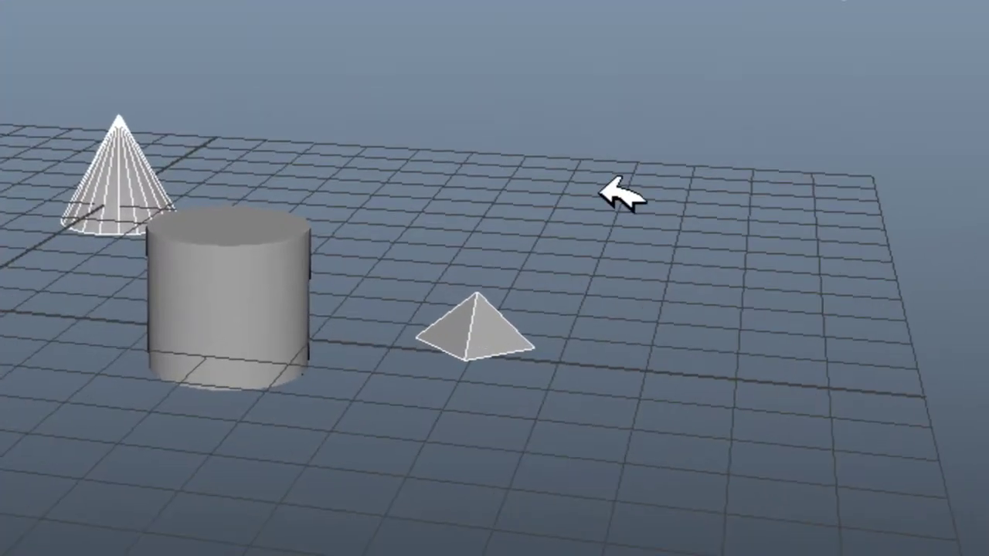
right_click(600, 137)
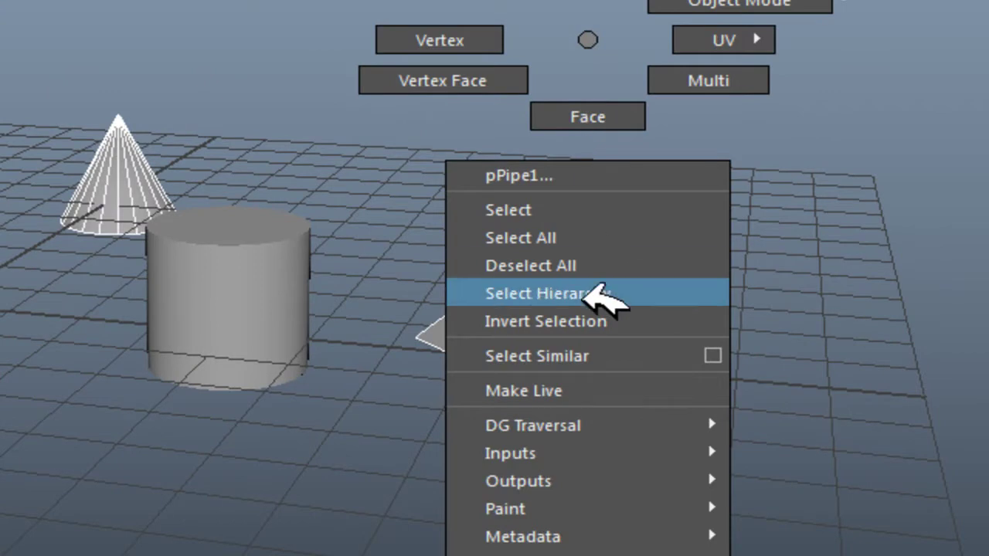
click(588, 321)
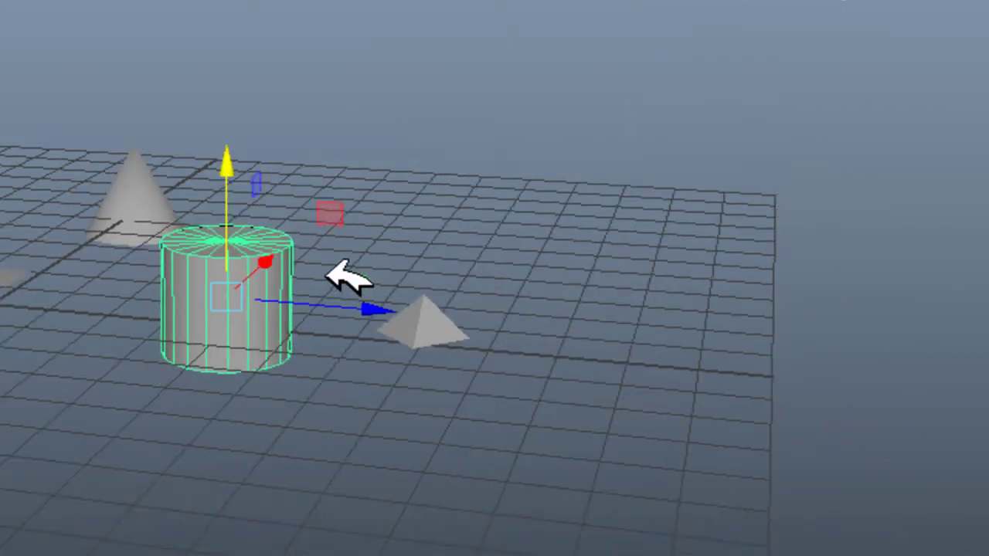
Duplicate the cylinder, move the copy along X, and repeat with Shift+D for more copies.
alt+drag(247, 302, 100, 394)
key(ctrl+d)
drag(302, 258, 475, 188)
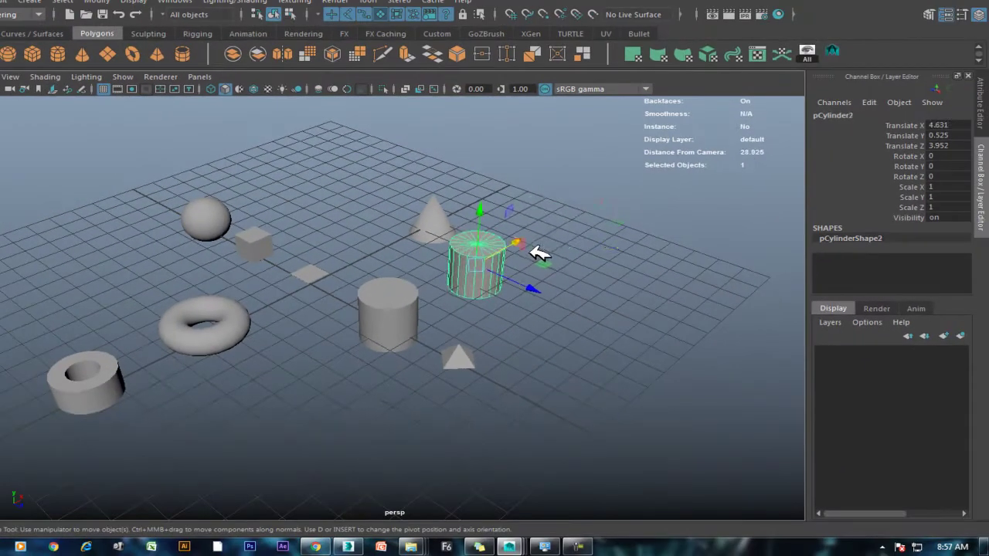
key(shift+d)
key(shift+d)
Select the original cylinder and use Select Similar to pick all the cylinders.
click(425, 323)
click(421, 322)
right_drag(407, 187, 414, 394)
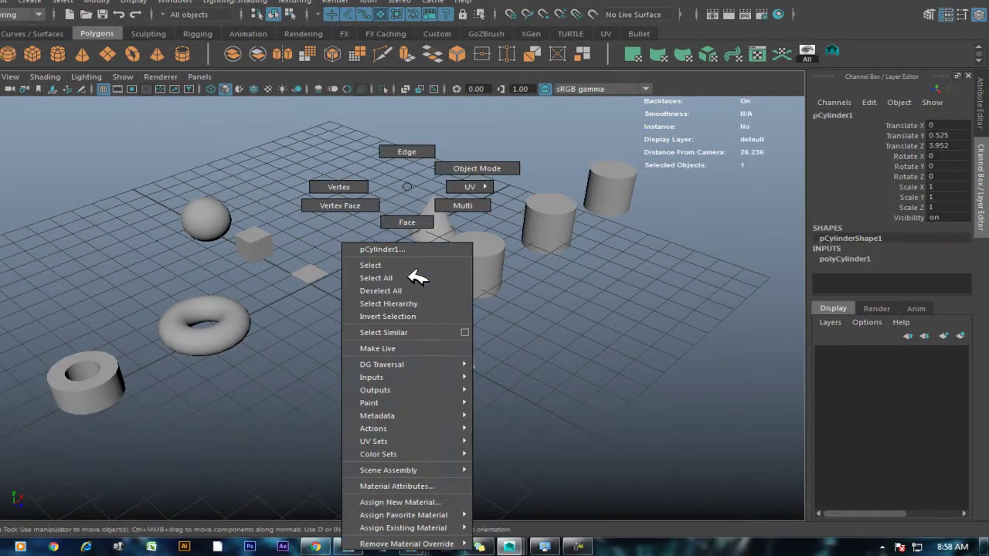
click(407, 334)
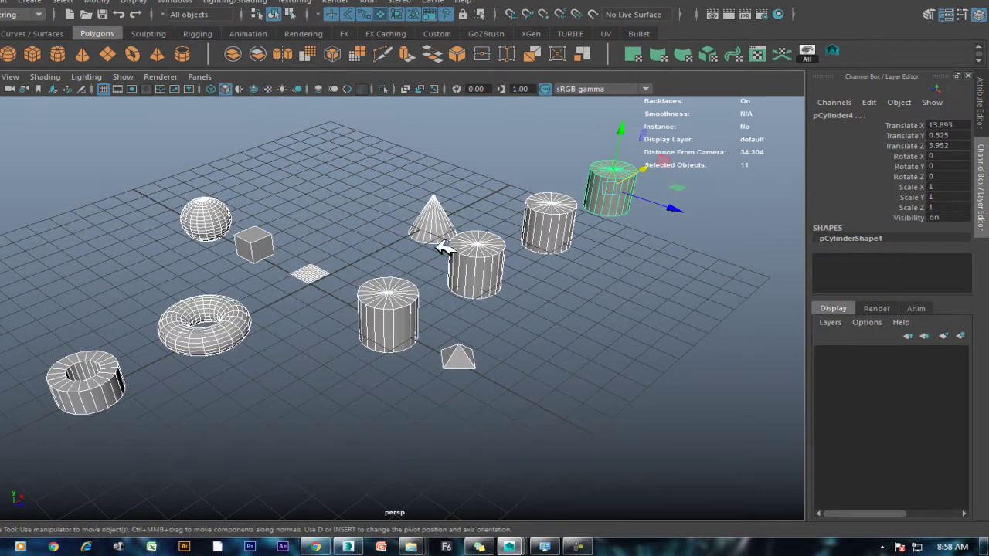
click(405, 298)
right_drag(404, 293, 448, 336)
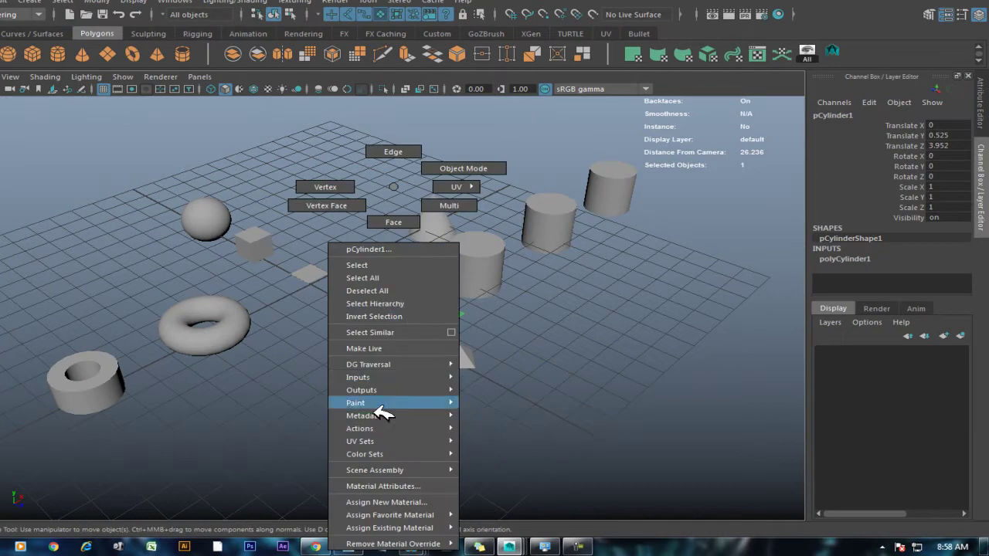
Reset Select Similar options, use tolerance 0.0001, and select all similar polygon objects.
click(454, 333)
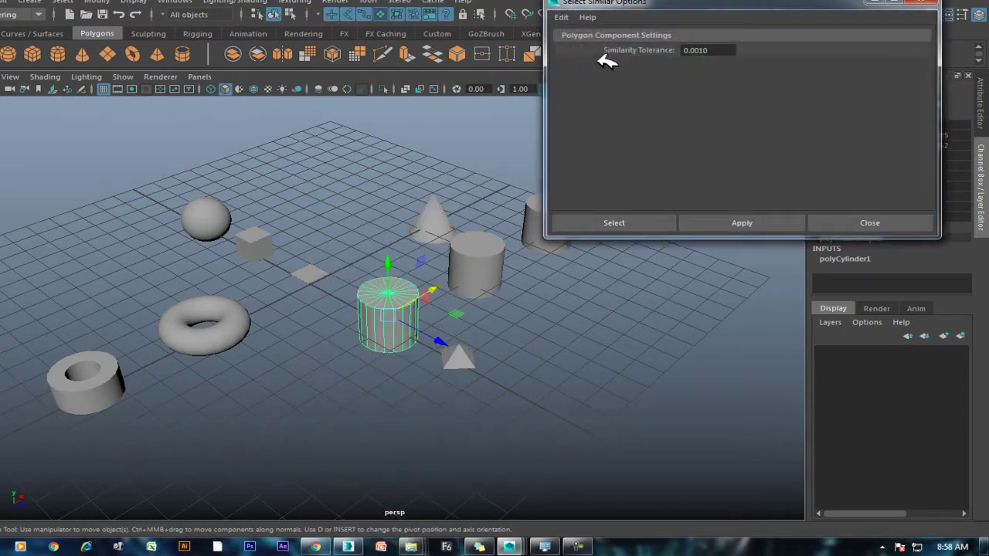
click(559, 18)
click(585, 41)
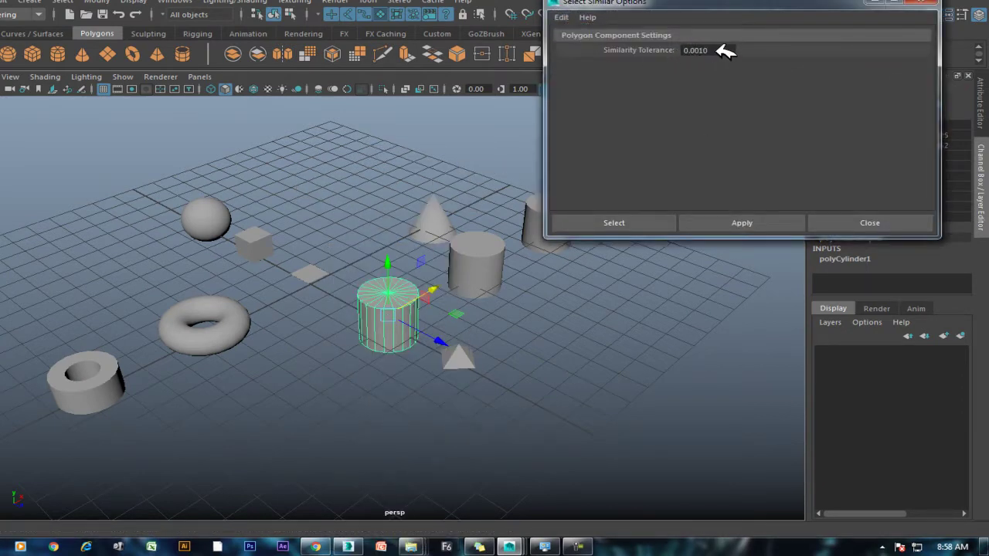
drag(725, 50, 552, 67)
click(647, 220)
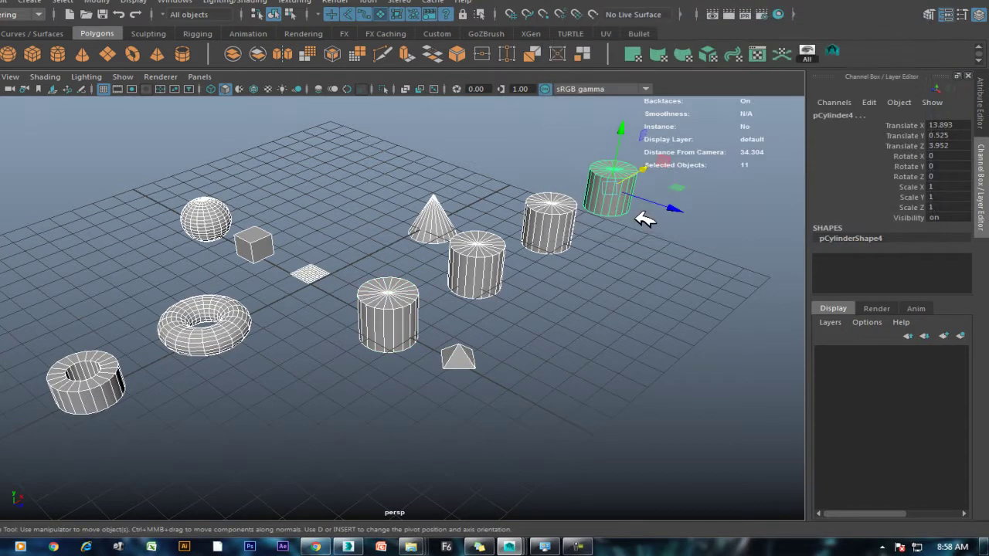
Deselect everything, then select the centre cylinder and bring up its marking menu.
click(514, 336)
click(398, 304)
click(554, 307)
click(398, 304)
right_click(398, 303)
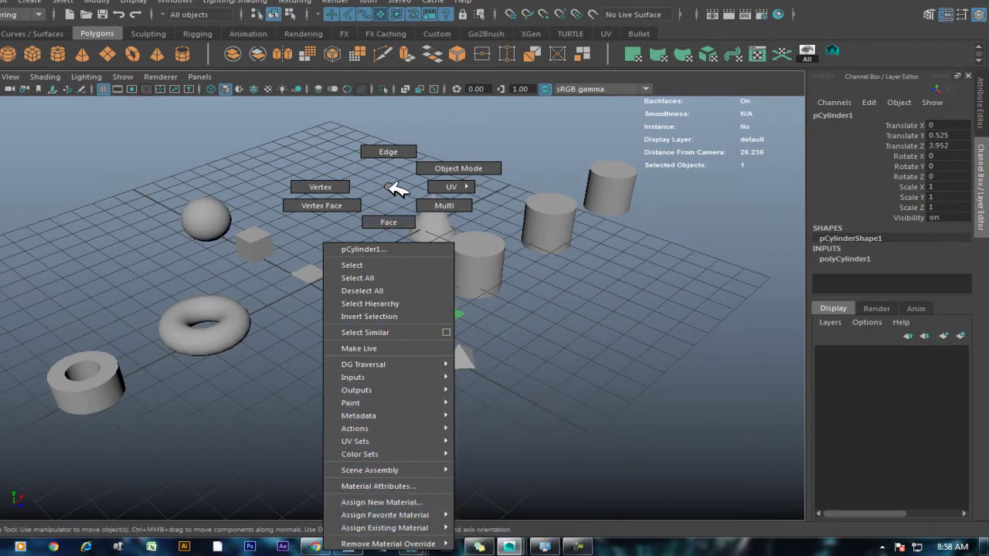
Select the centre cylinder and isolate it with Ctrl+1.
click(430, 324)
click(388, 313)
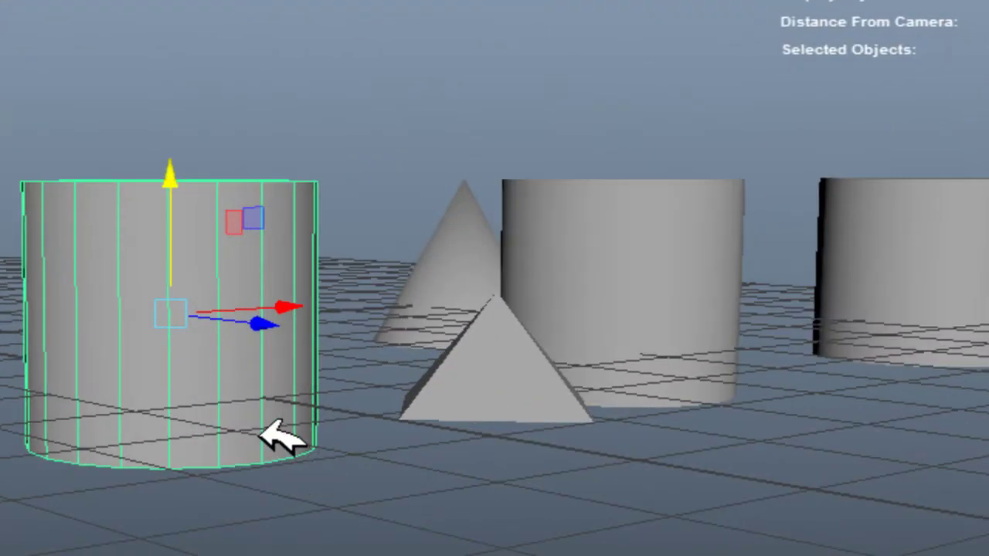
key(ctrl+1)
mouse_move(281, 419)
alt+mouse_down()
mouse_move(155, 324)
mouse_move(314, 413)
mouse_move(243, 342)
mouse_move(420, 325)
alt+mouse_up()
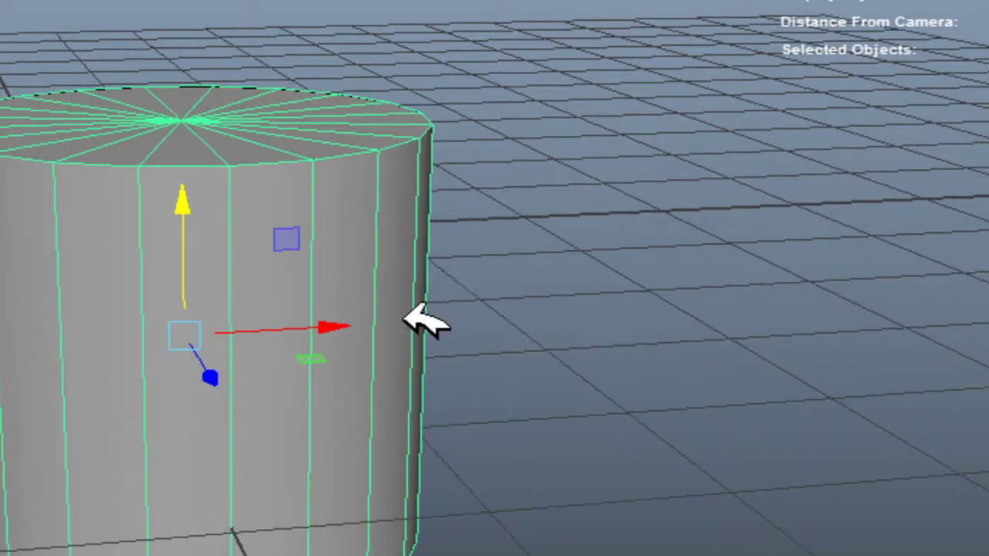
Reselect the isolated cylinder and switch it to vertex mode.
right_click(581, 197)
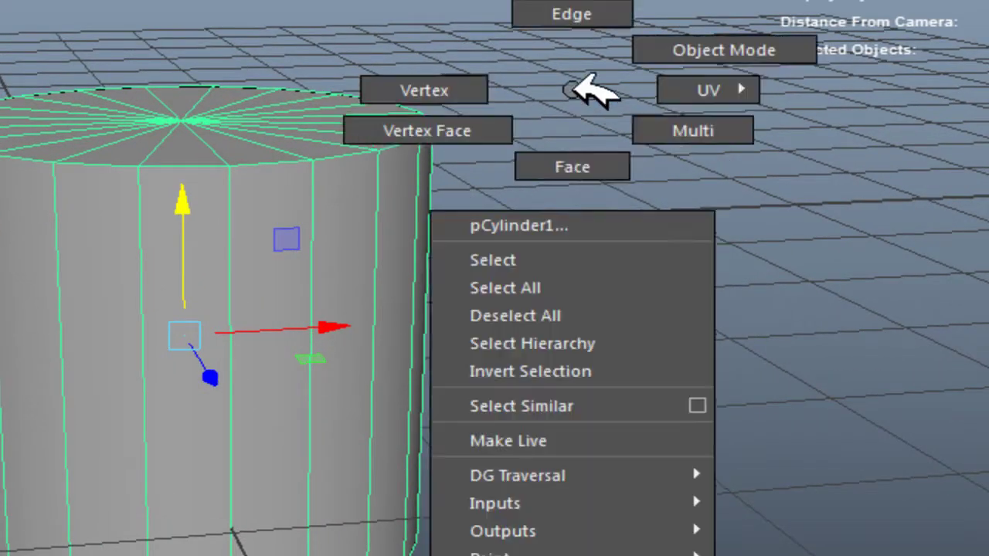
click(563, 194)
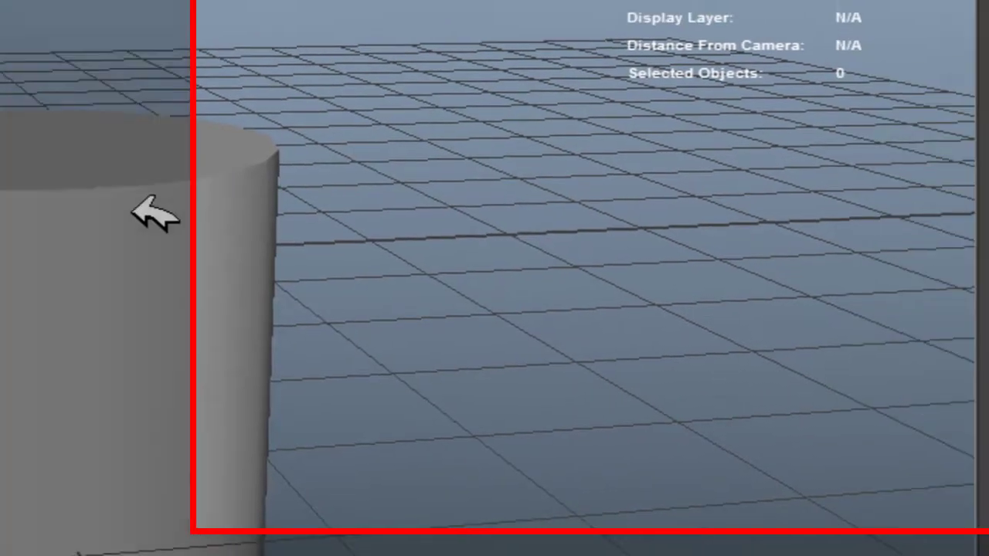
click(155, 215)
right_click(377, 151)
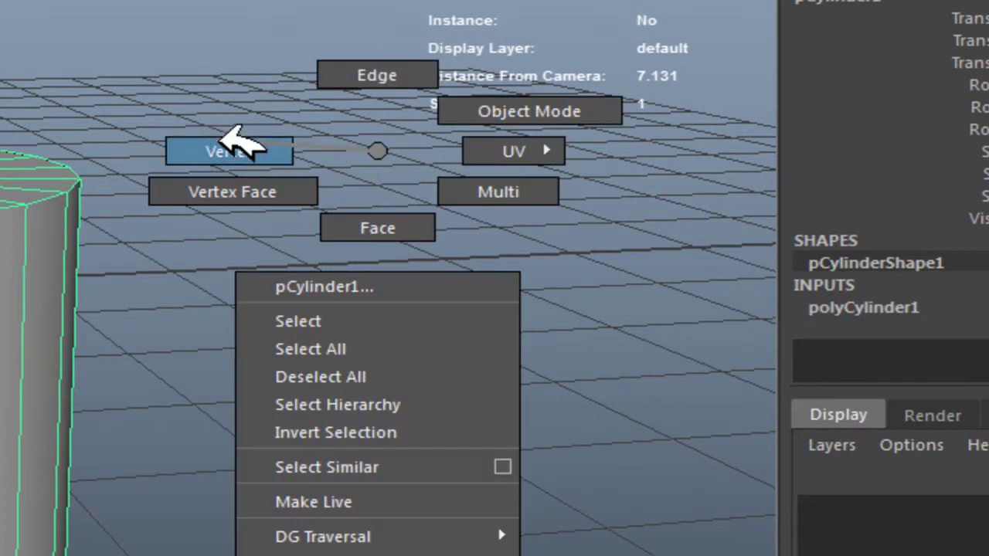
click(224, 141)
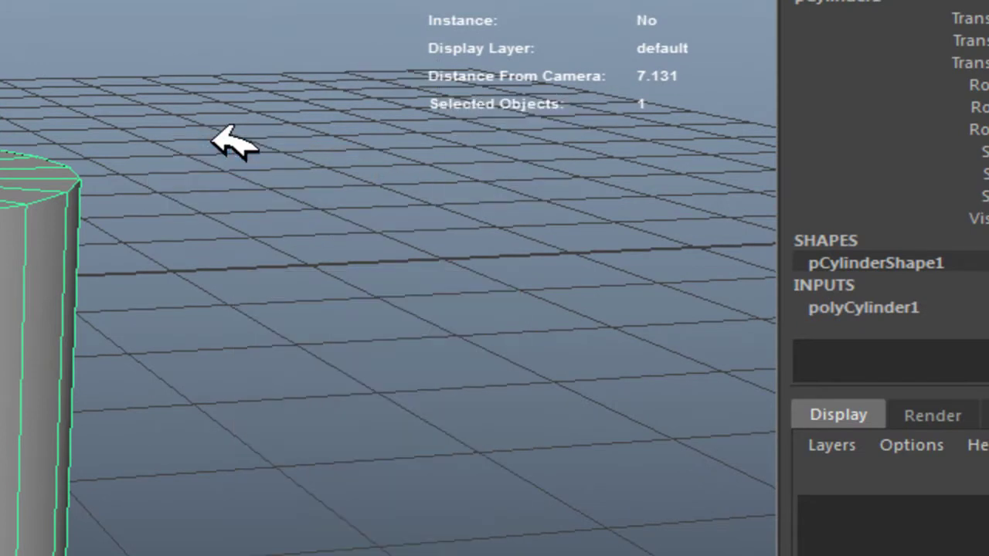
Bring up the selection-conversion menu and display the shortcut sticky notes.
alt+drag(132, 223, 157, 319)
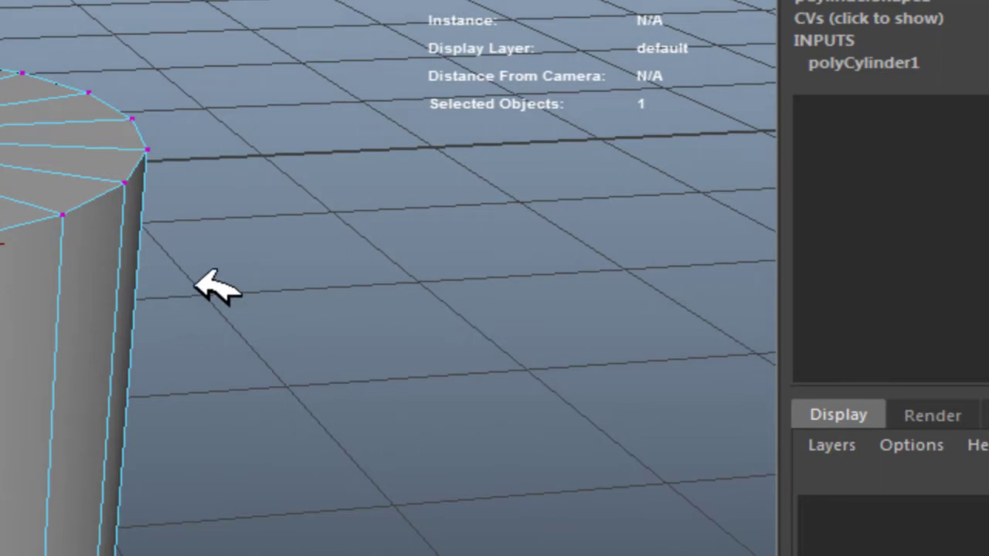
ctrl+right_click(270, 225)
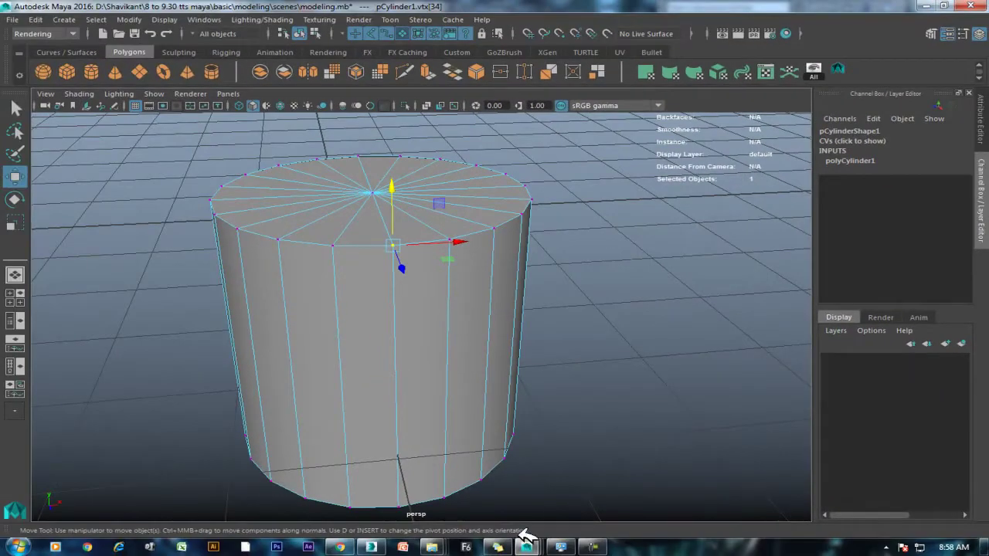
click(497, 546)
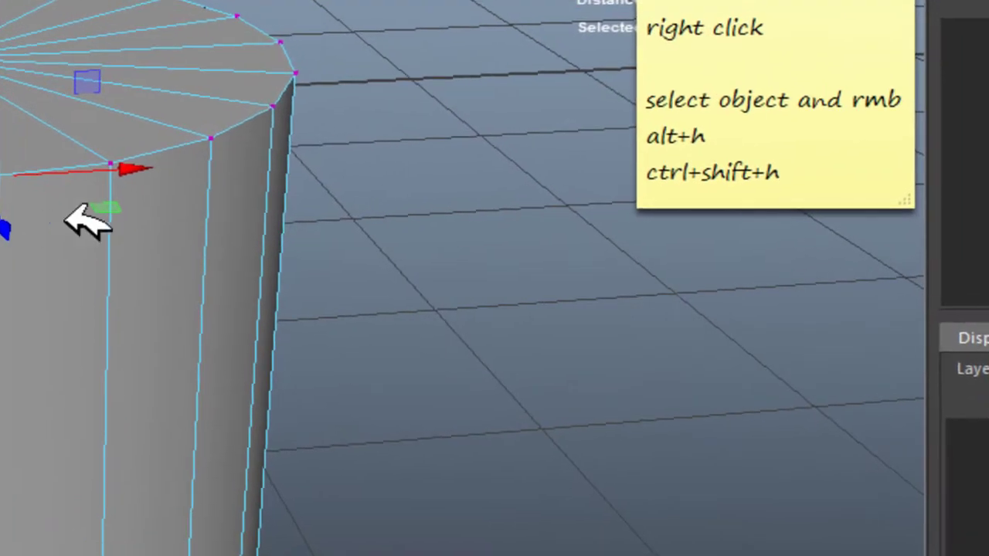
Select a top-rim vertex and convert it to faces, then to edges.
click(288, 116)
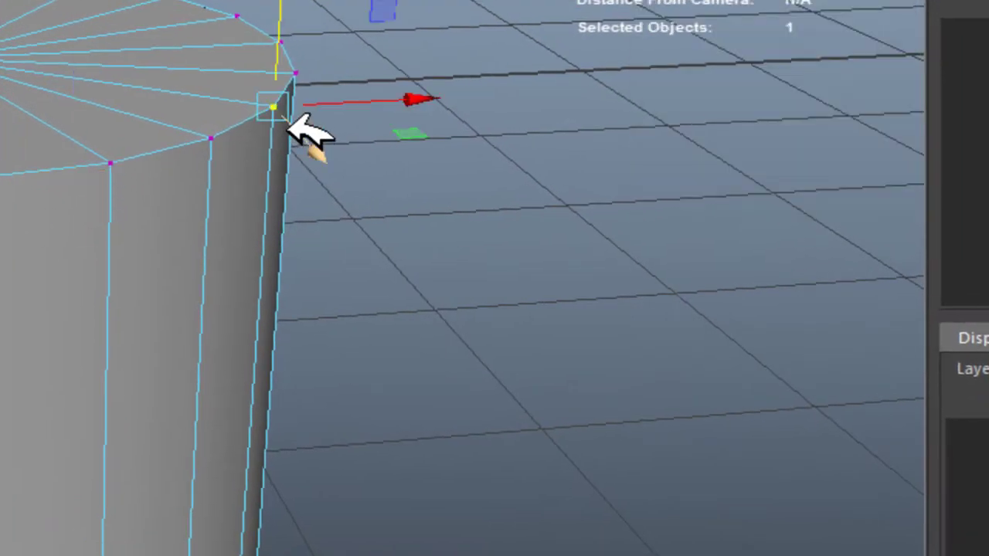
click(110, 159)
ctrl+right_click(432, 89)
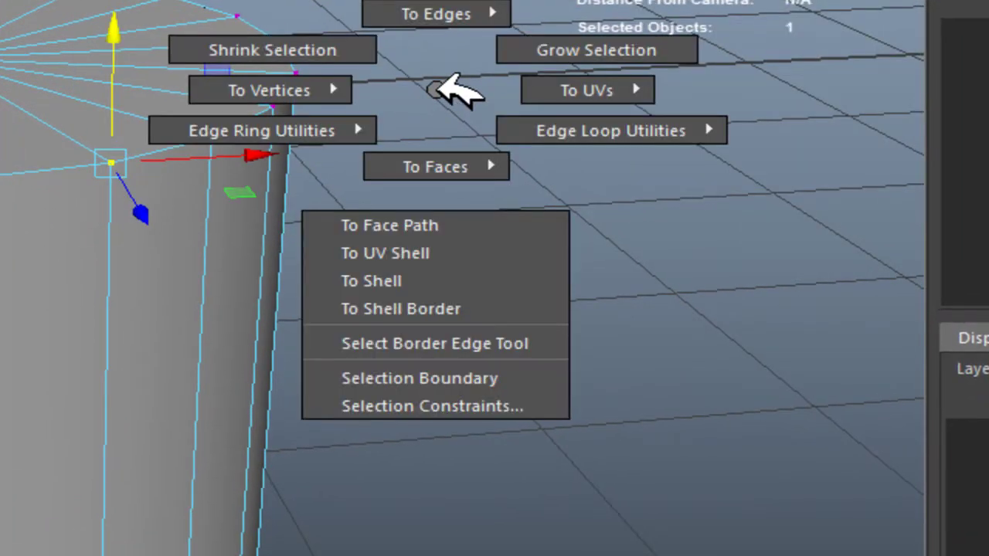
ctrl+right_drag(438, 87, 435, 228)
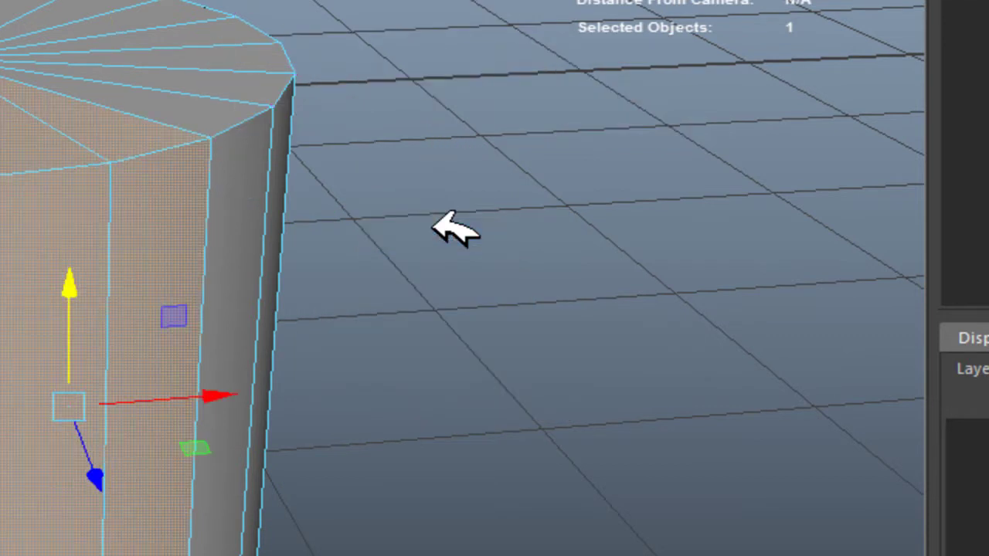
right_click(603, 85)
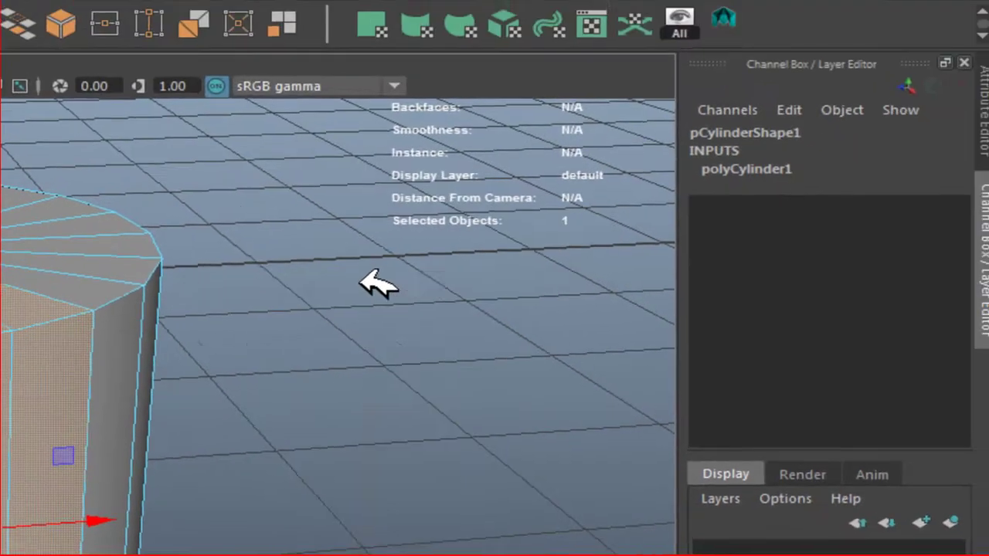
ctrl+right_click(531, 50)
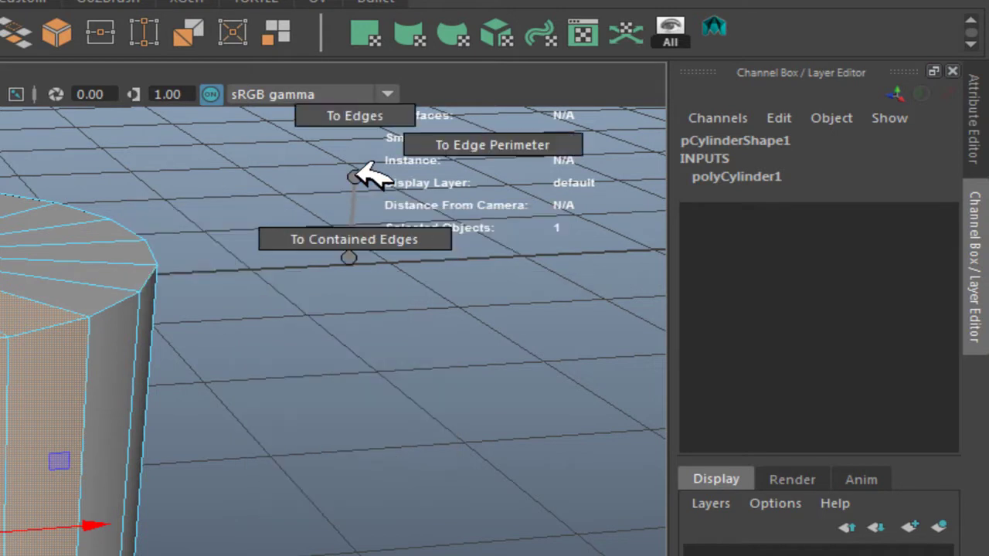
ctrl+right_drag(349, 246, 371, 106)
Convert the edges back to faces, grow the selection twice, then shrink it.
ctrl+right_click(363, 279)
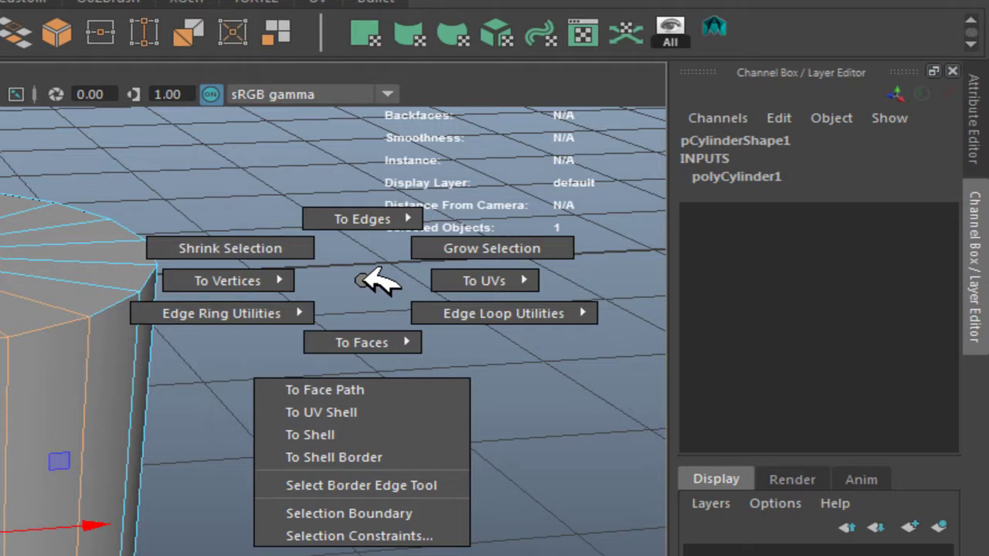
ctrl+right_drag(364, 331, 386, 485)
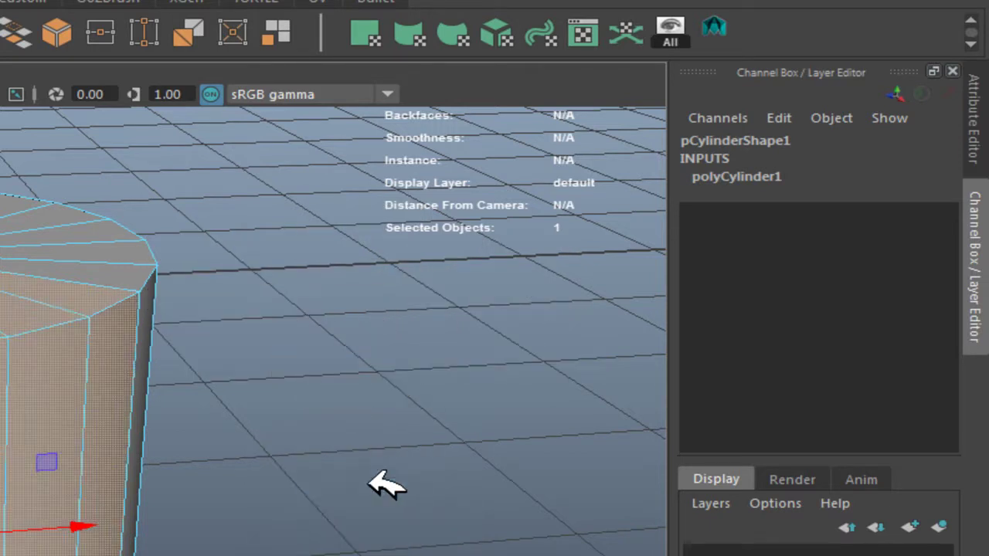
ctrl+right_click(345, 269)
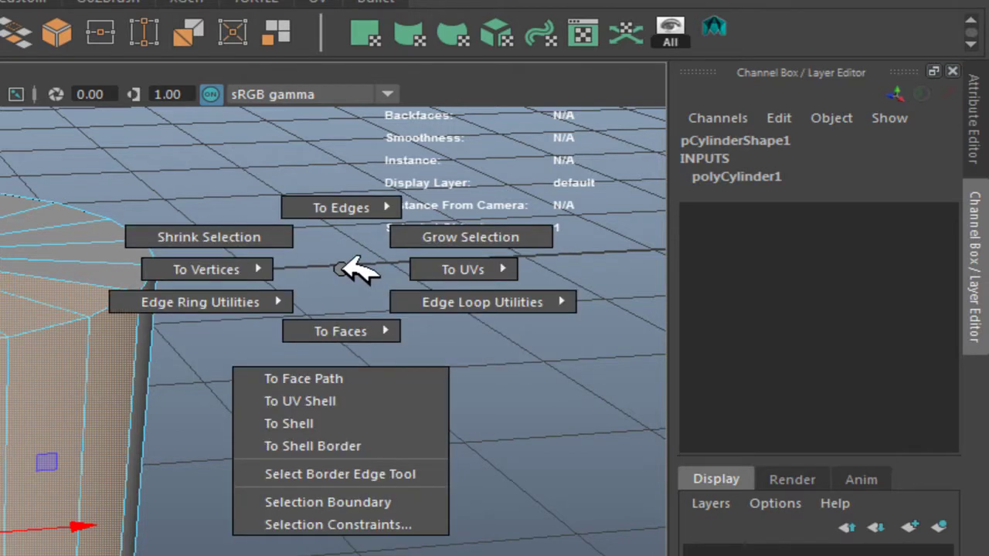
ctrl+right_drag(345, 268, 441, 232)
ctrl+right_click(289, 274)
mouse_move(288, 274)
ctrl+right_down()
mouse_move(387, 232)
mouse_move(287, 194)
ctrl+right_up()
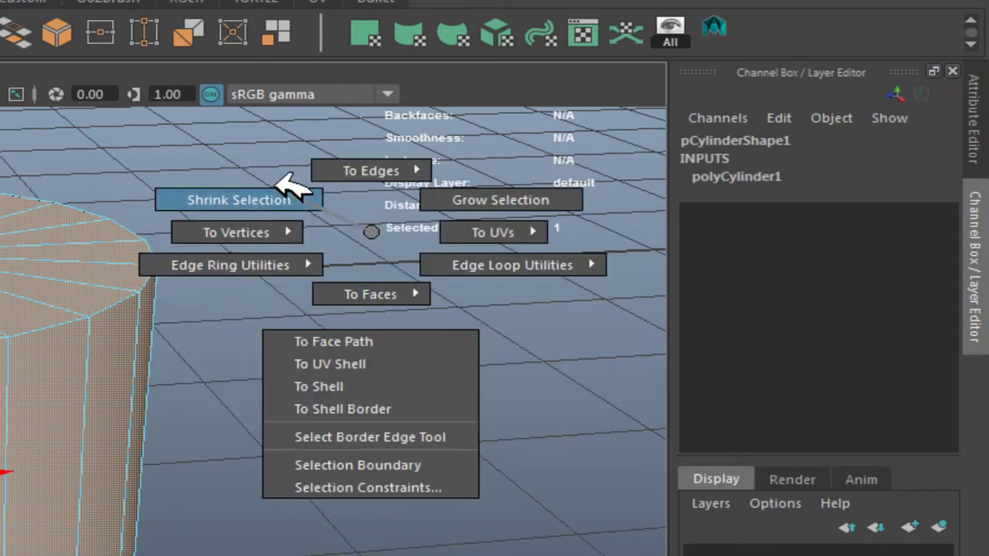
mouse_move(251, 381)
ctrl+right_down()
mouse_move(356, 332)
mouse_move(378, 299)
mouse_move(475, 258)
mouse_move(371, 254)
ctrl+right_up()
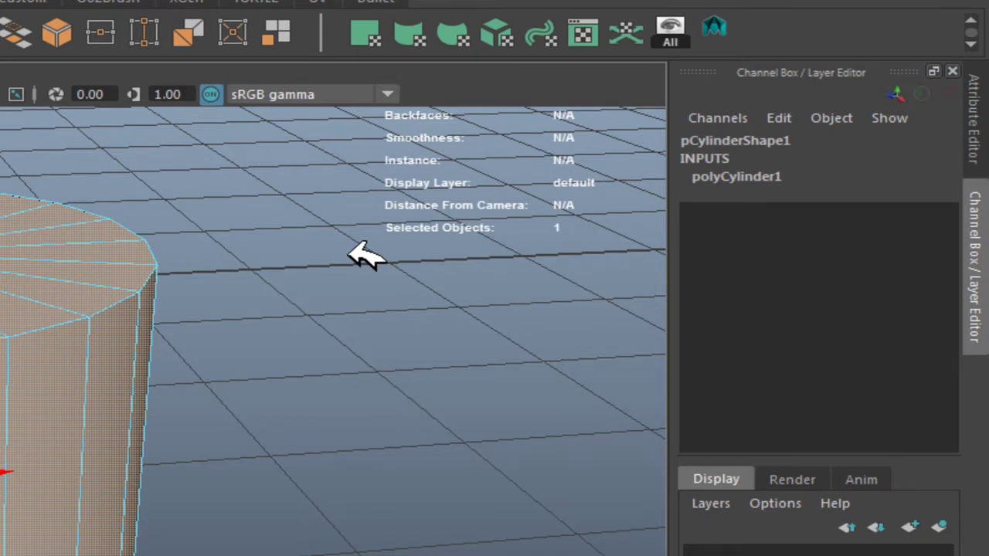
Clear the selection and unhide all objects with Ctrl+Shift+H.
click(294, 334)
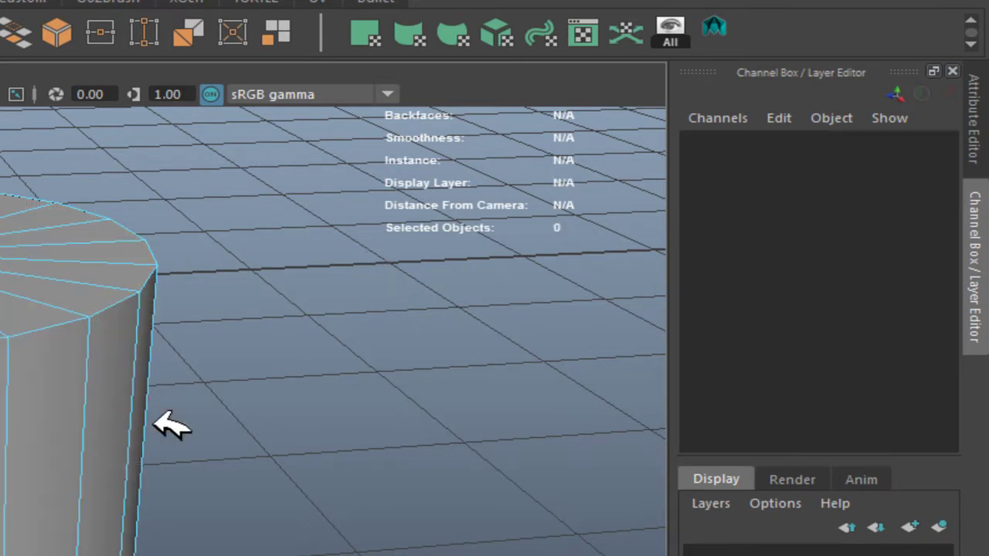
alt+drag(325, 418, 143, 438)
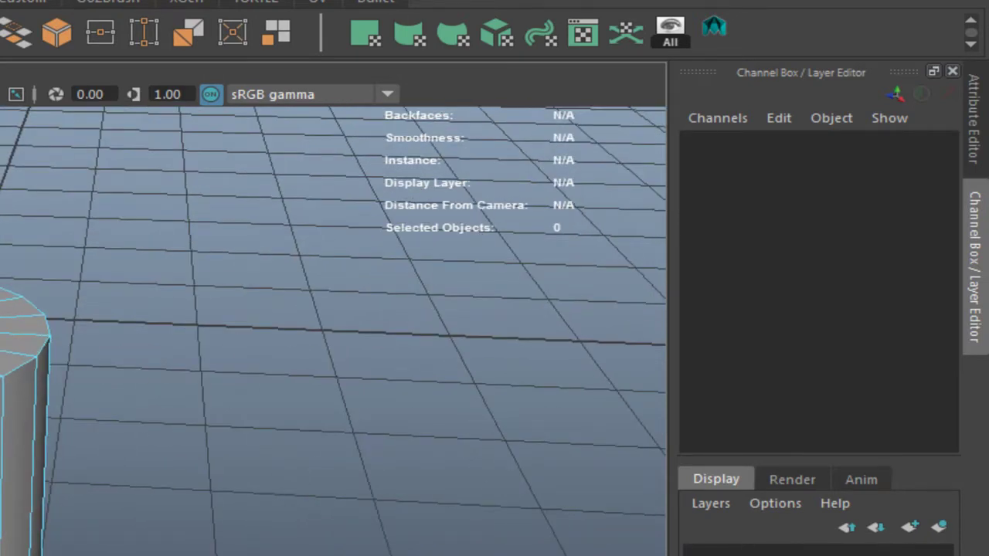
key(ctrl+shift+h)
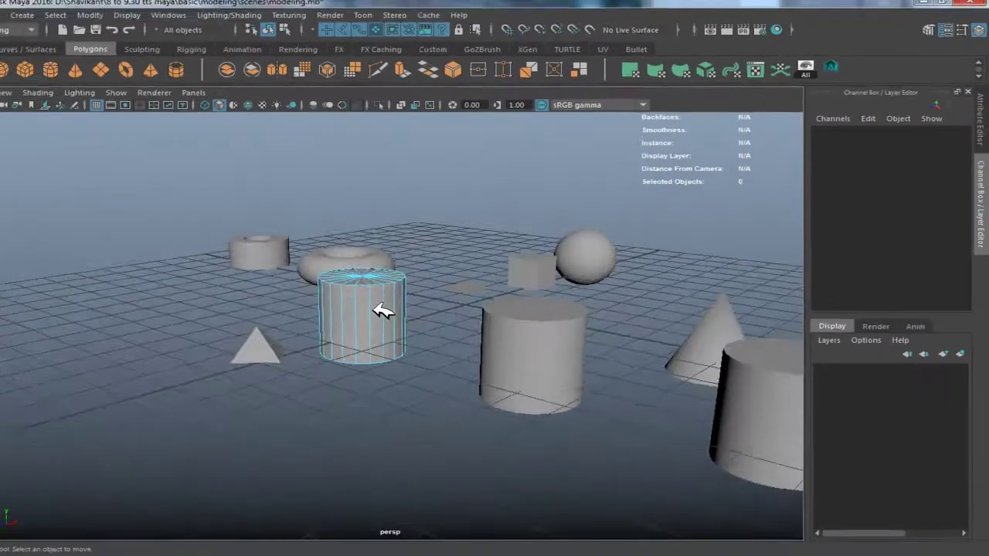
mouse_move(379, 309)
alt+mouse_down()
mouse_move(442, 250)
mouse_move(411, 288)
alt+mouse_up()
right_drag(411, 288, 504, 168)
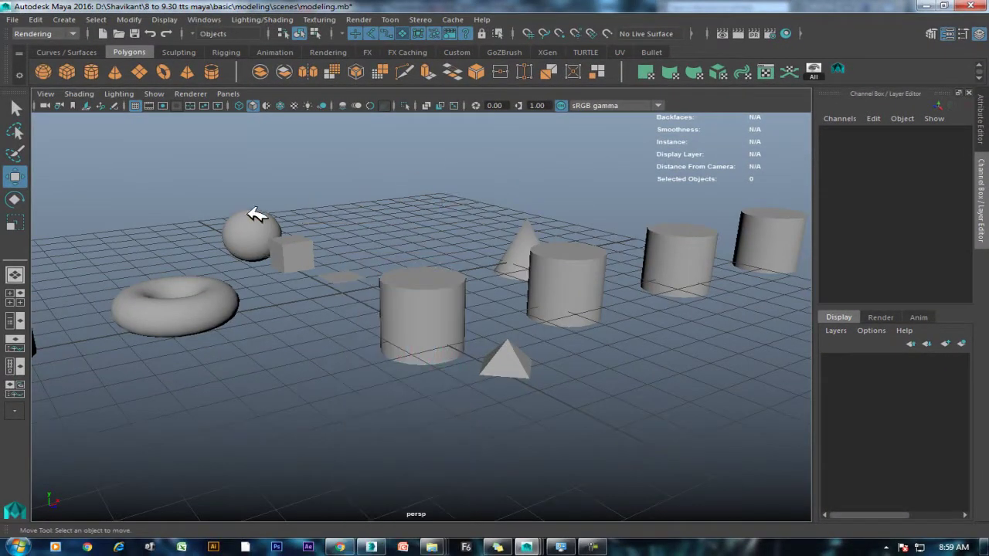
Select the sphere, hide everything else with Alt+H, frame it and switch to face mode.
click(259, 217)
key(alt+h)
key(f)
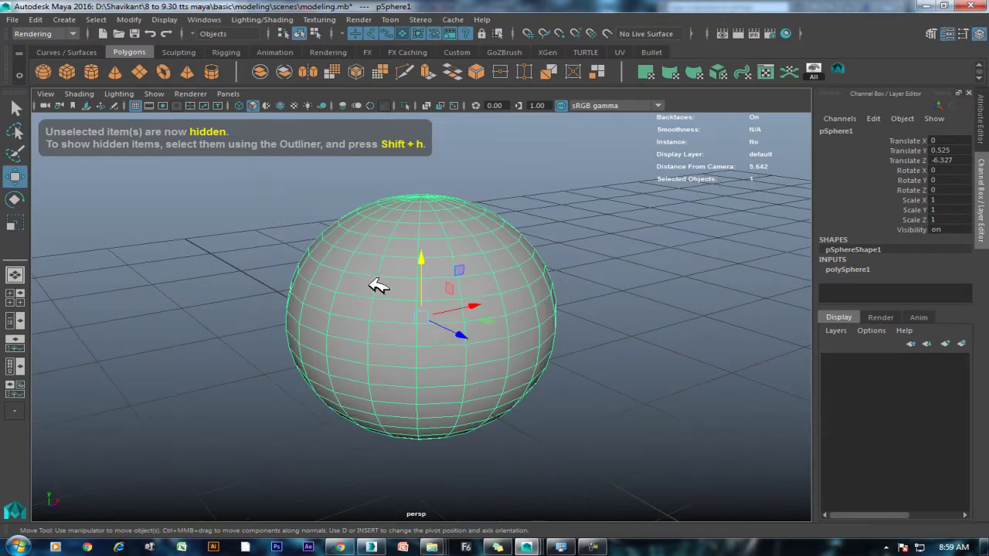
right_click(555, 258)
click(549, 234)
Select one sphere face and grow the selection three times.
click(444, 300)
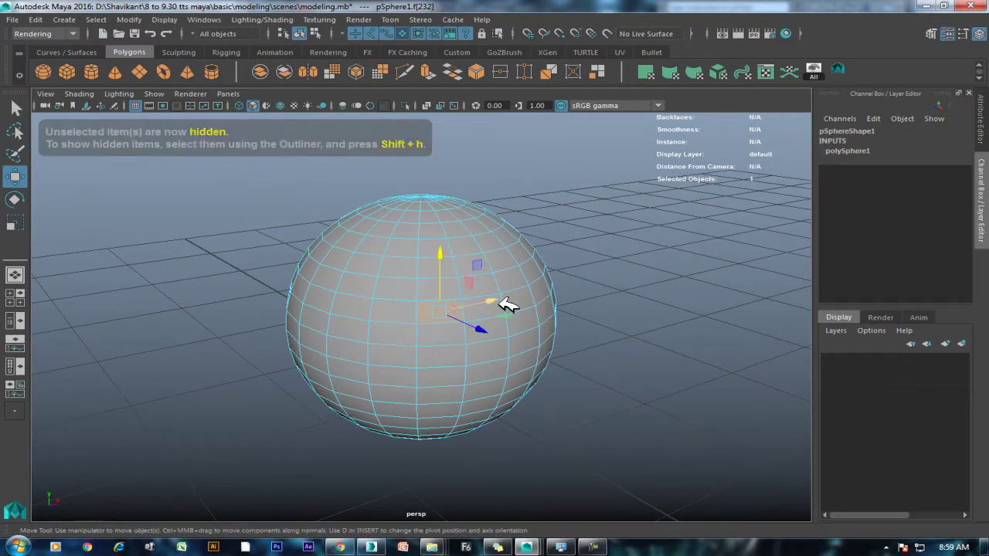
ctrl+right_click(625, 262)
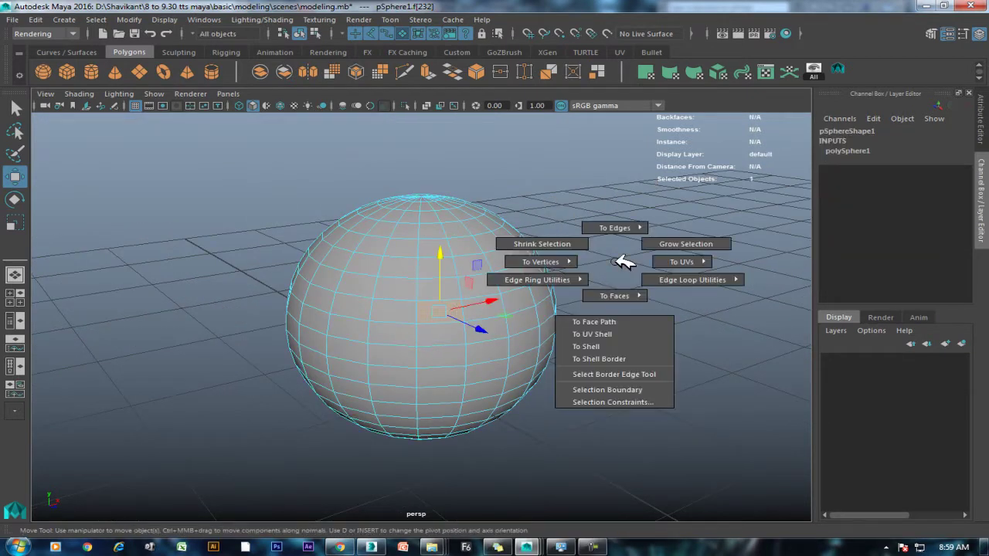
click(673, 238)
ctrl+right_click(662, 265)
click(705, 246)
ctrl+right_click(667, 280)
click(625, 261)
Select a single face, then return the sphere to object mode.
right_drag(417, 199, 453, 221)
click(401, 246)
right_drag(384, 200, 451, 180)
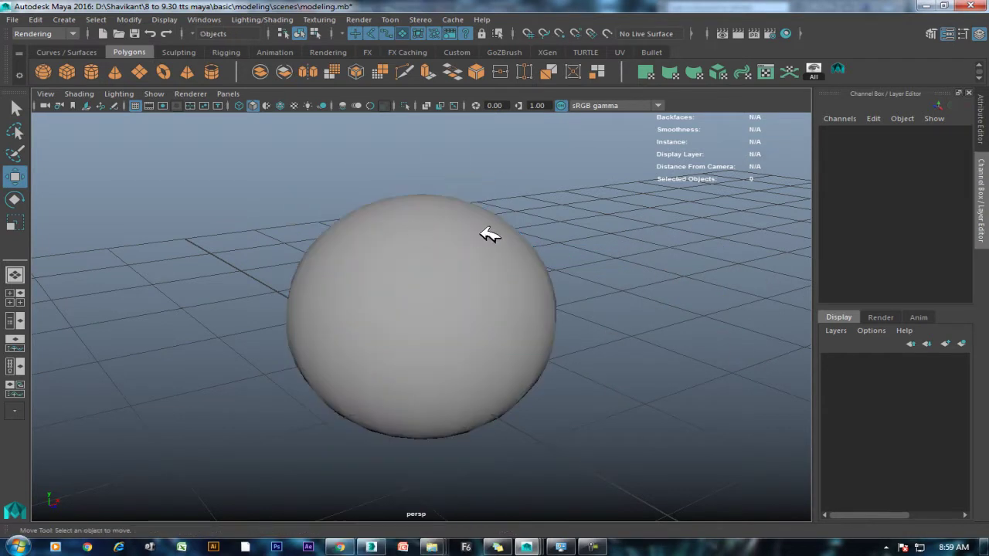
click(408, 227)
Assign a new Blinn material to the sphere and show the blinn1 attributes.
right_drag(402, 199, 427, 493)
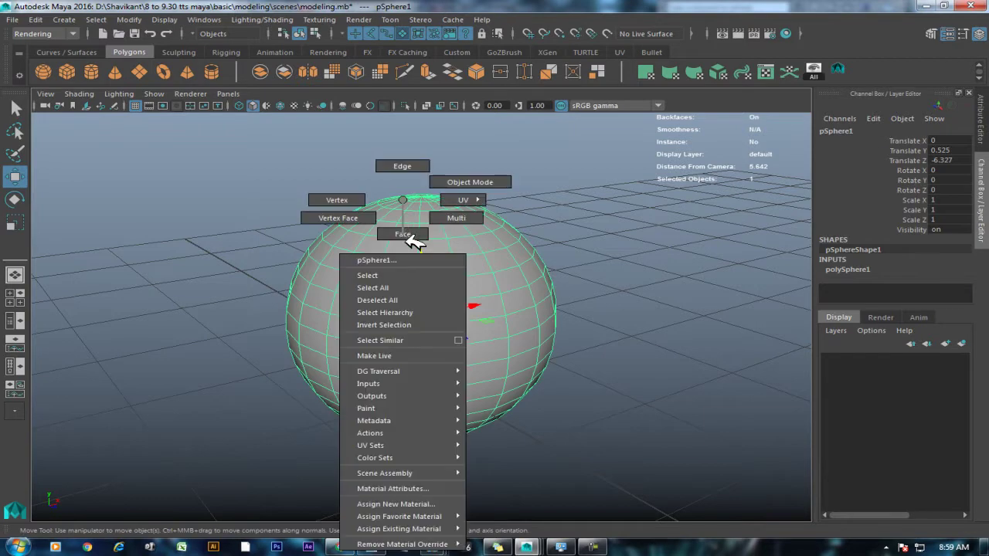
click(424, 504)
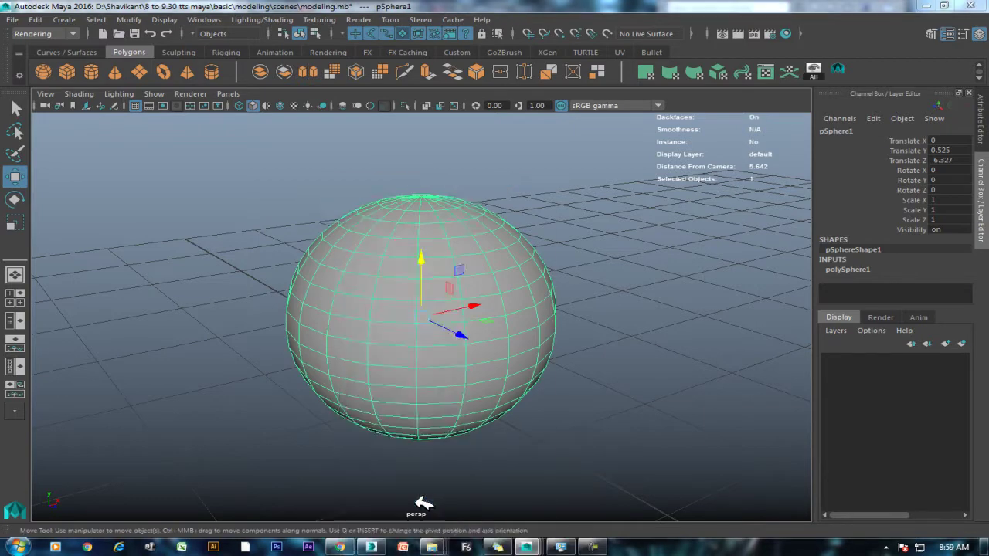
click(377, 258)
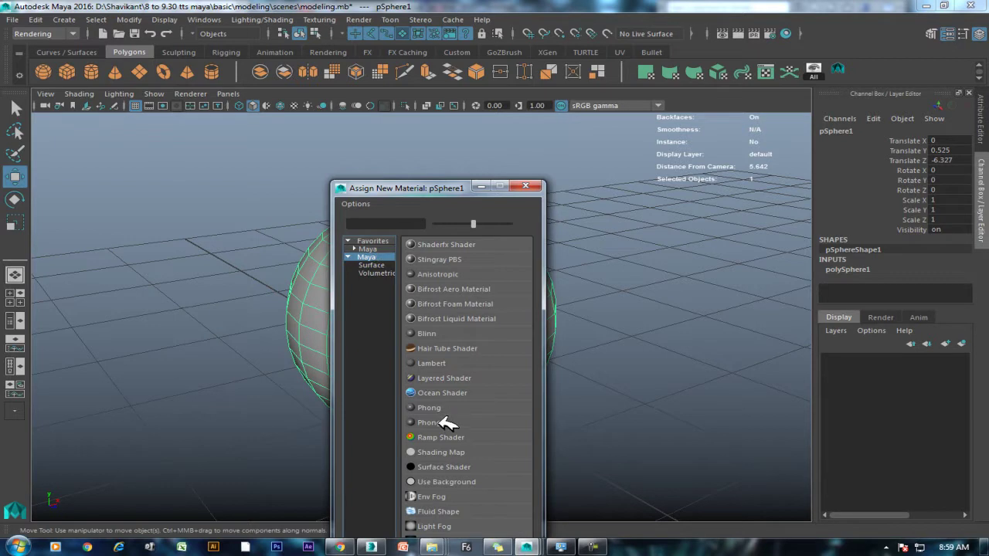
click(428, 333)
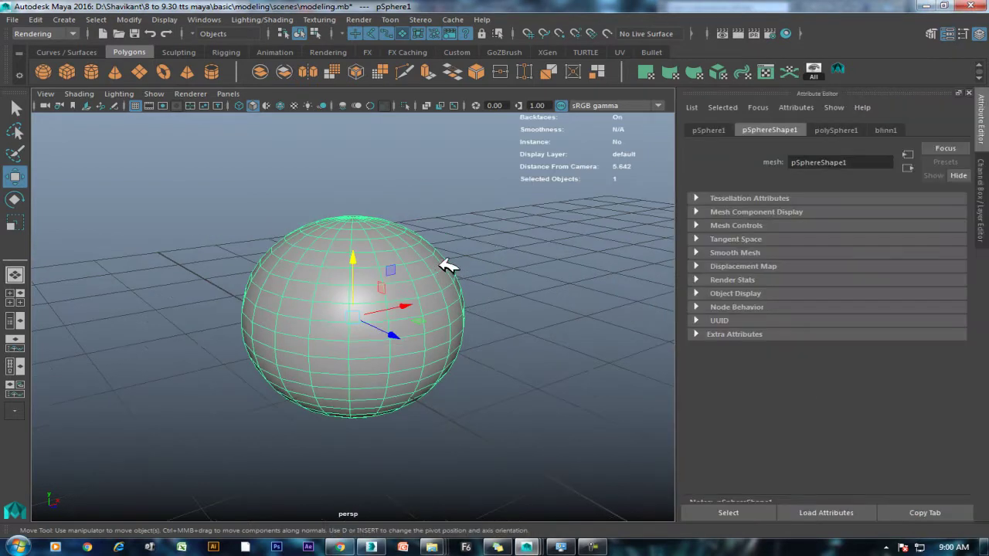
click(892, 129)
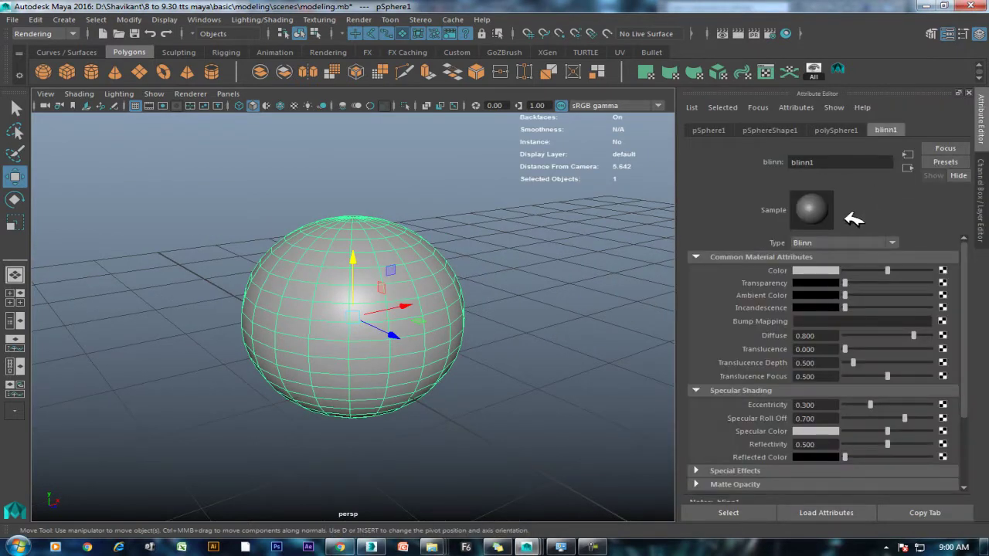
Try red, pink, green and yellow as the blinn1 colour.
click(824, 271)
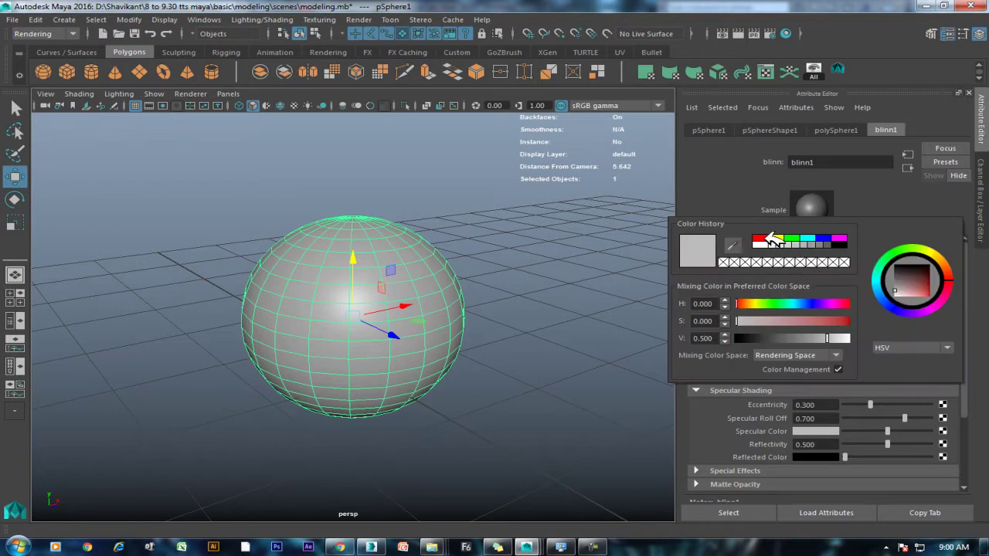
click(769, 239)
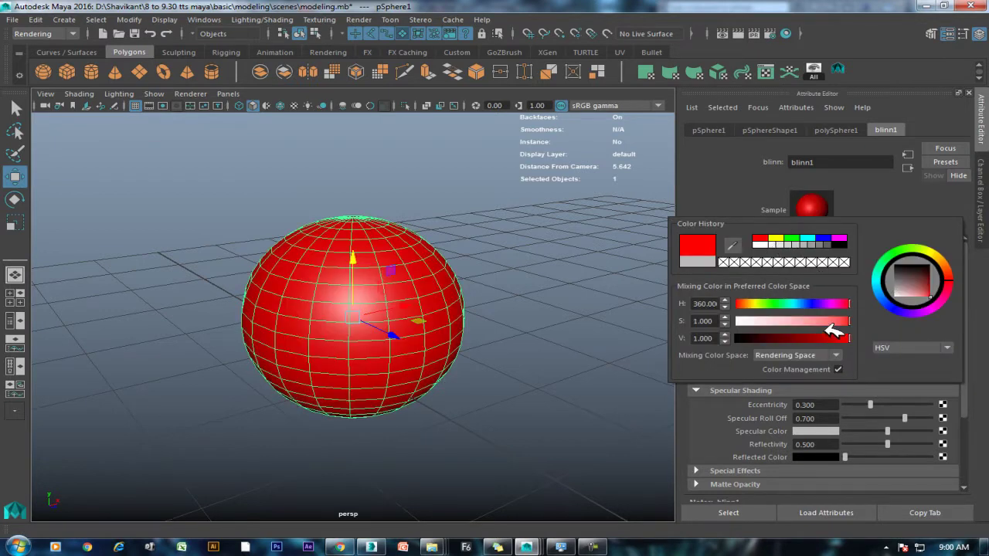
drag(827, 326, 816, 322)
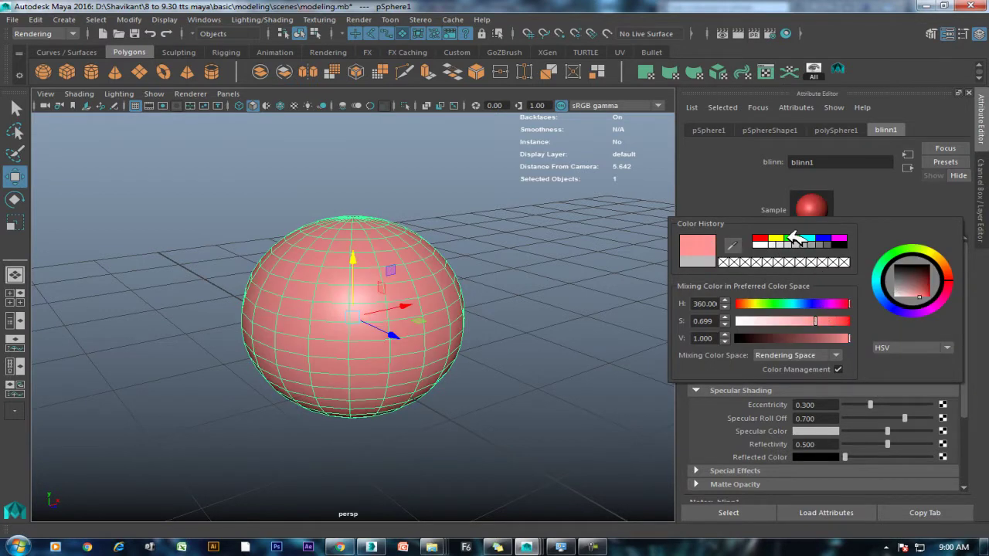
click(791, 238)
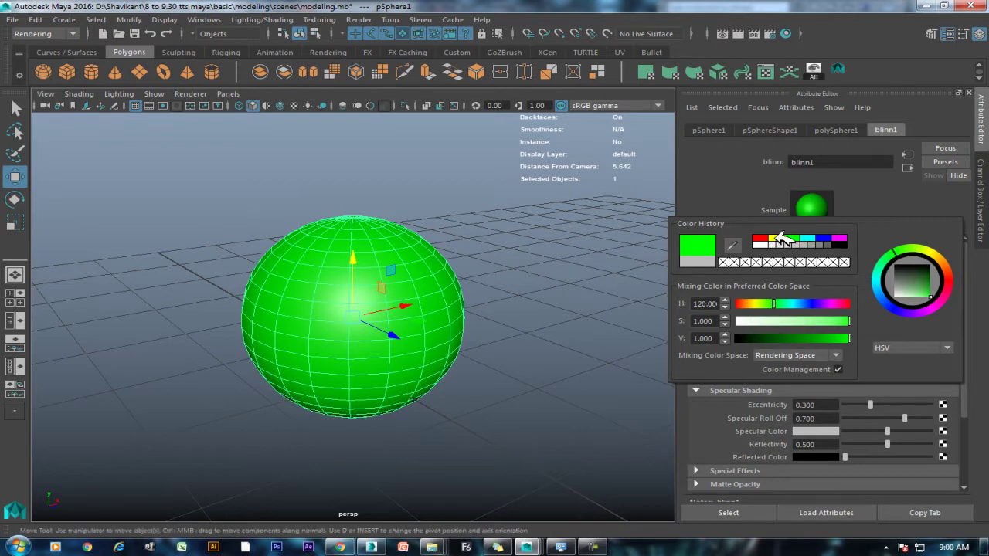
click(781, 238)
click(541, 298)
Select a single face on the sphere, then return to selecting the whole object.
click(380, 325)
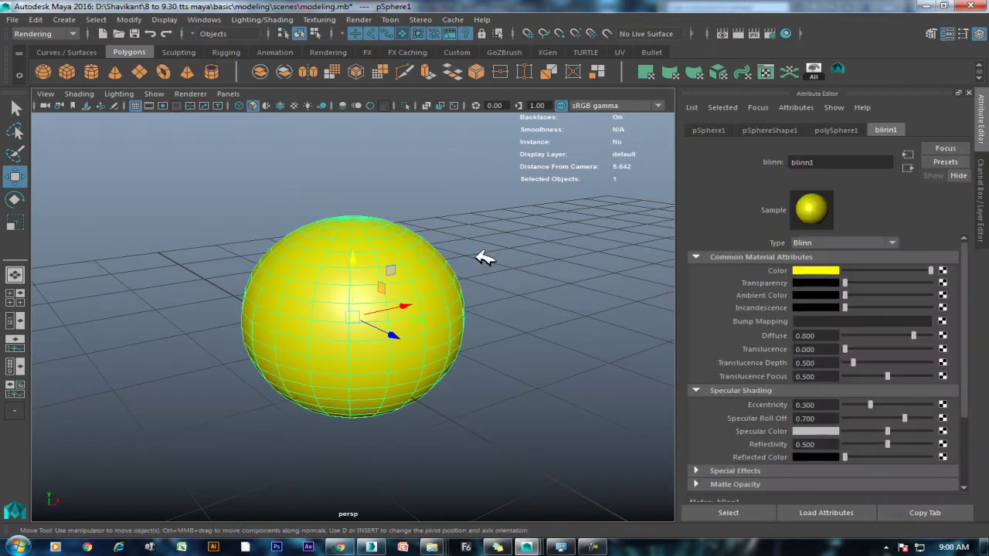
alt+drag(479, 282, 442, 270)
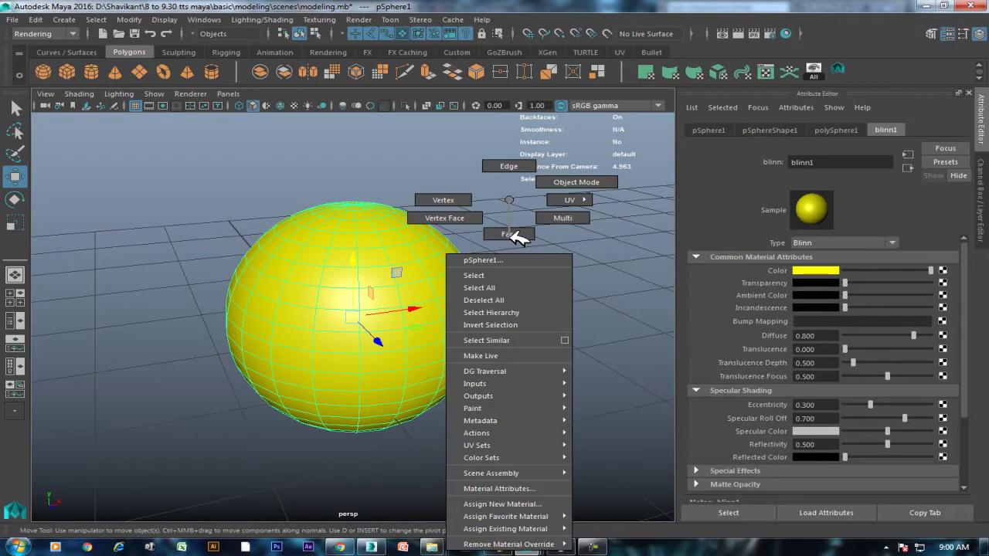
right_drag(515, 237, 515, 270)
click(361, 323)
click(363, 324)
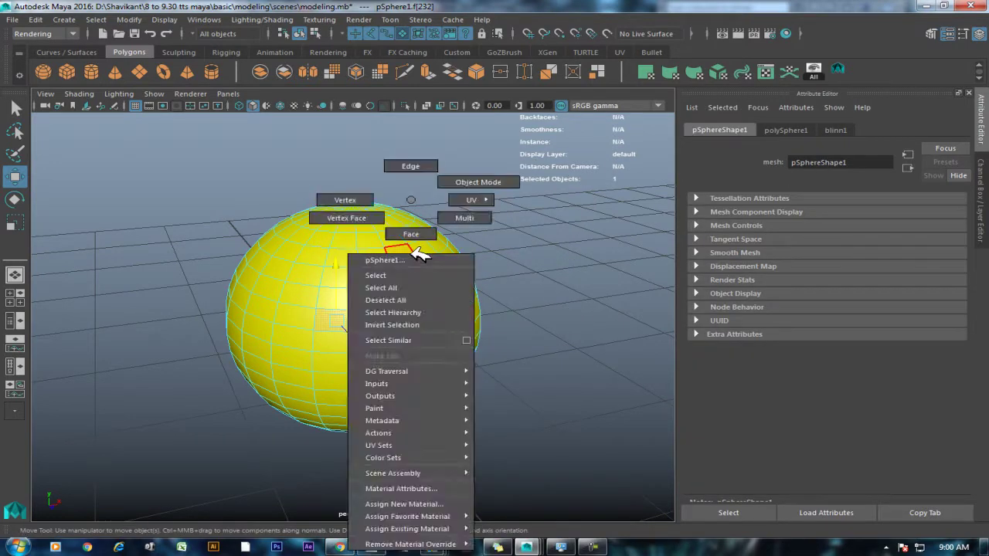
right_drag(415, 247, 468, 184)
click(411, 223)
right_click(410, 222)
click(418, 205)
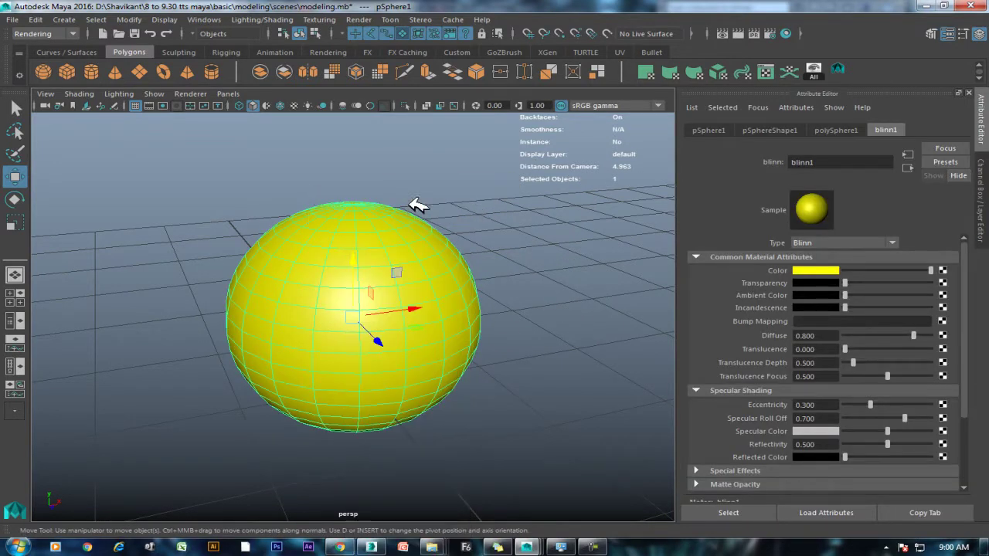
Change the blinn1 colour to cyan, then pale cyan, then lavender.
click(826, 270)
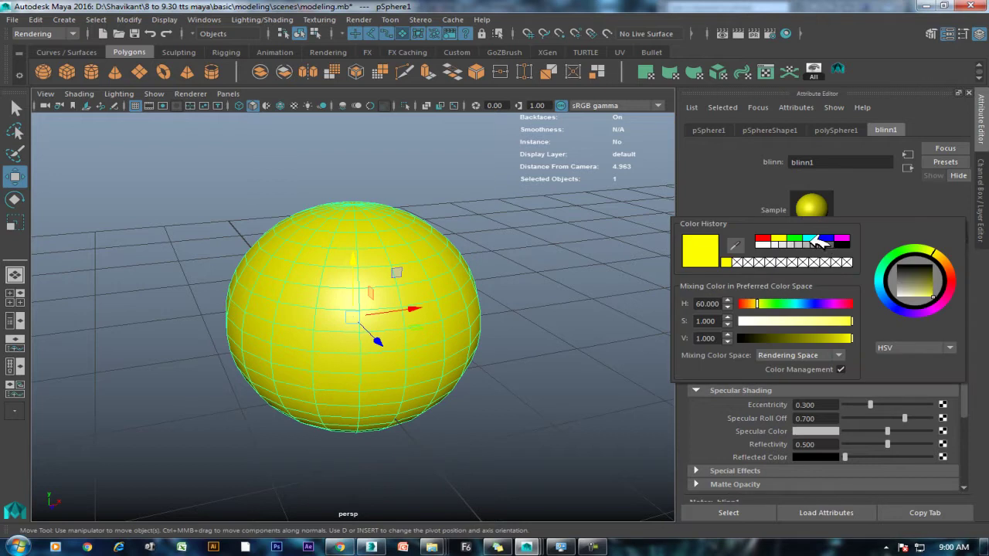
click(811, 239)
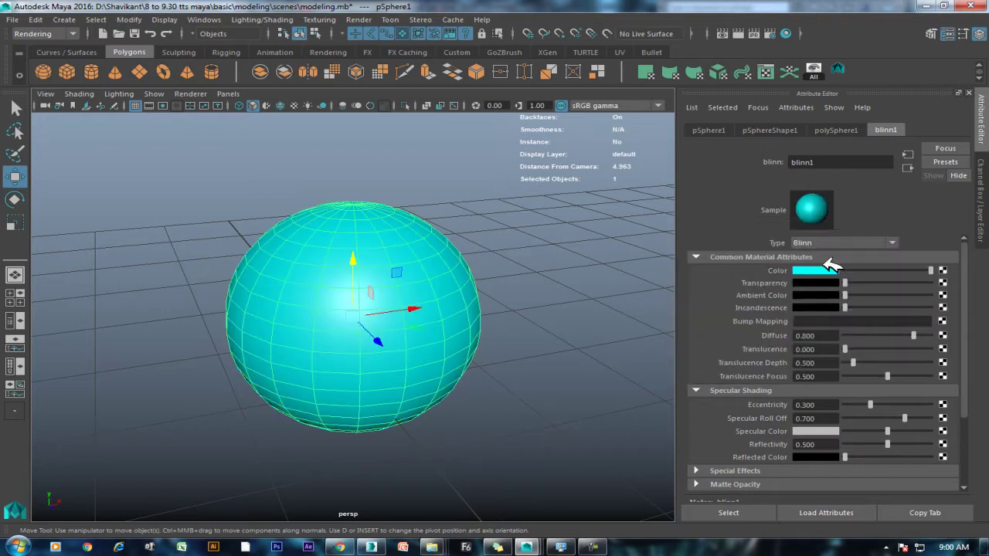
click(825, 270)
click(804, 318)
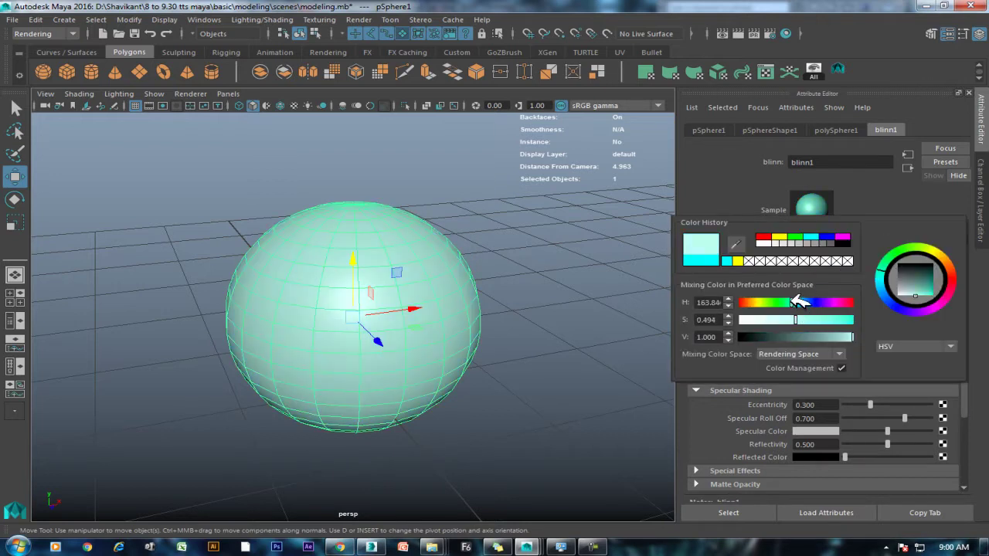
drag(803, 302, 823, 304)
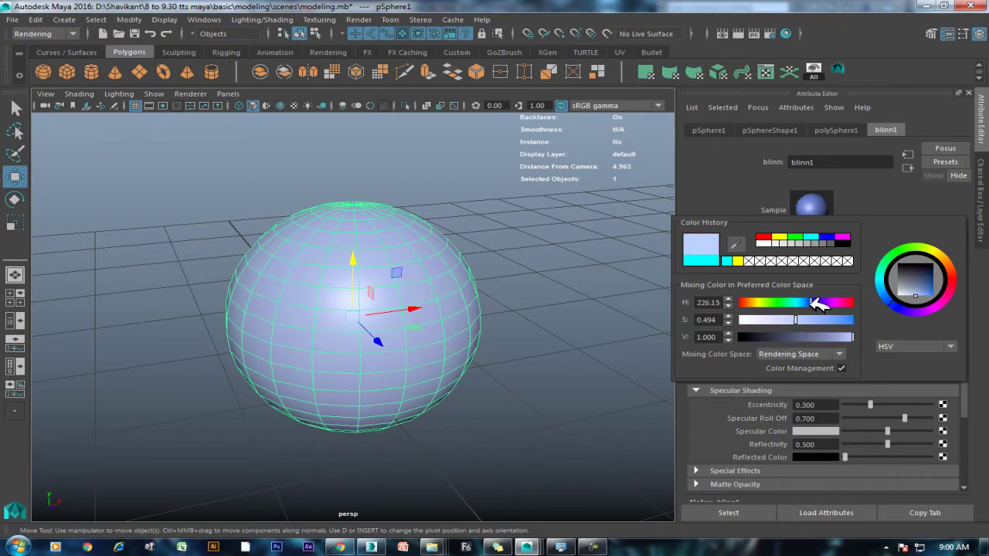
Select a face, return to object mode, and darken the blinn1 colour almost to black.
right_drag(425, 199, 429, 232)
click(418, 295)
alt+drag(566, 350, 457, 325)
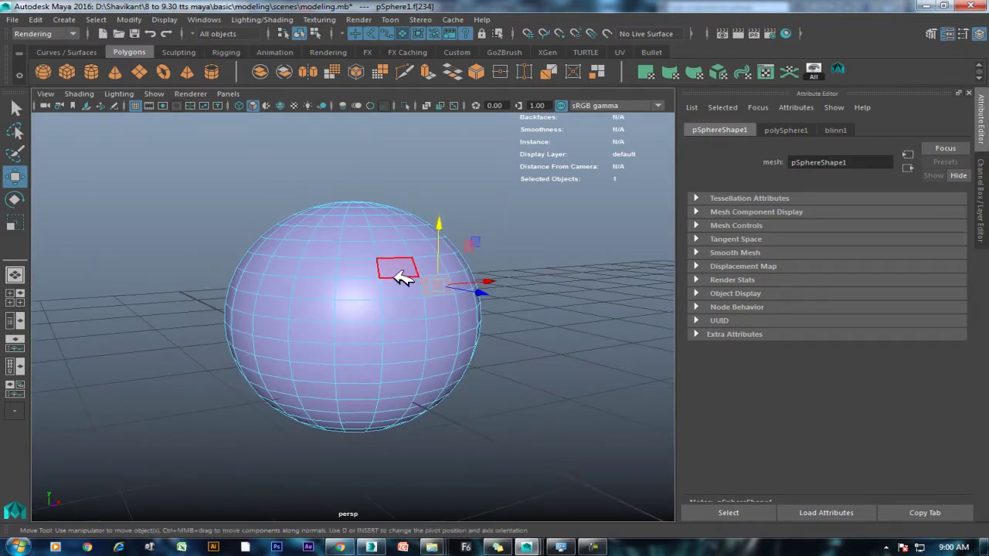
right_drag(393, 200, 475, 154)
click(366, 267)
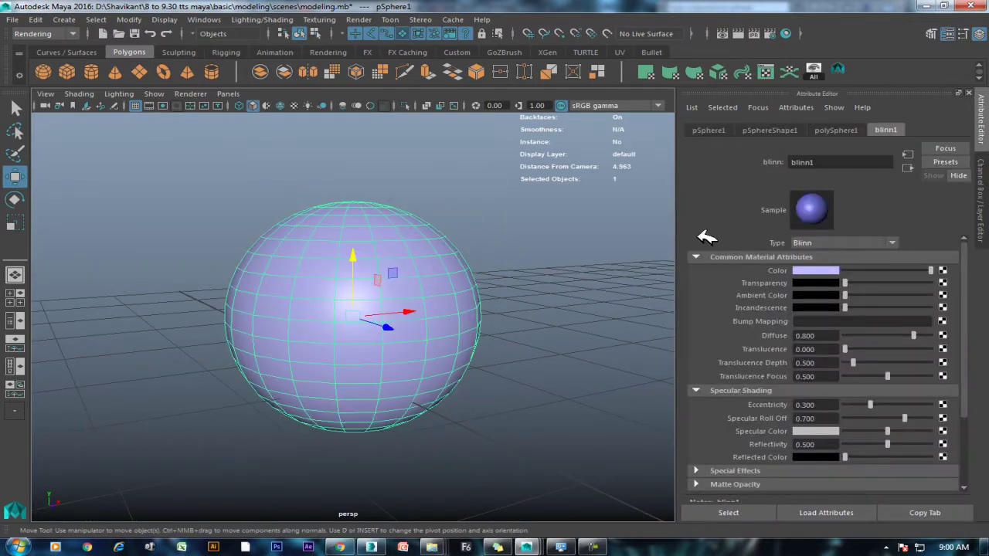
click(831, 271)
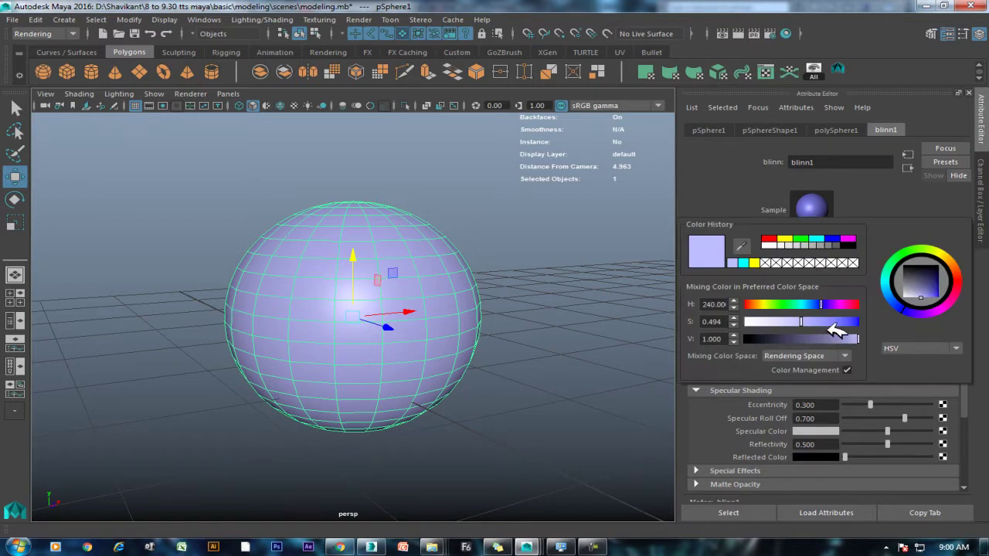
click(766, 339)
Switch the dark sphere to face mode and select a face on it.
click(523, 308)
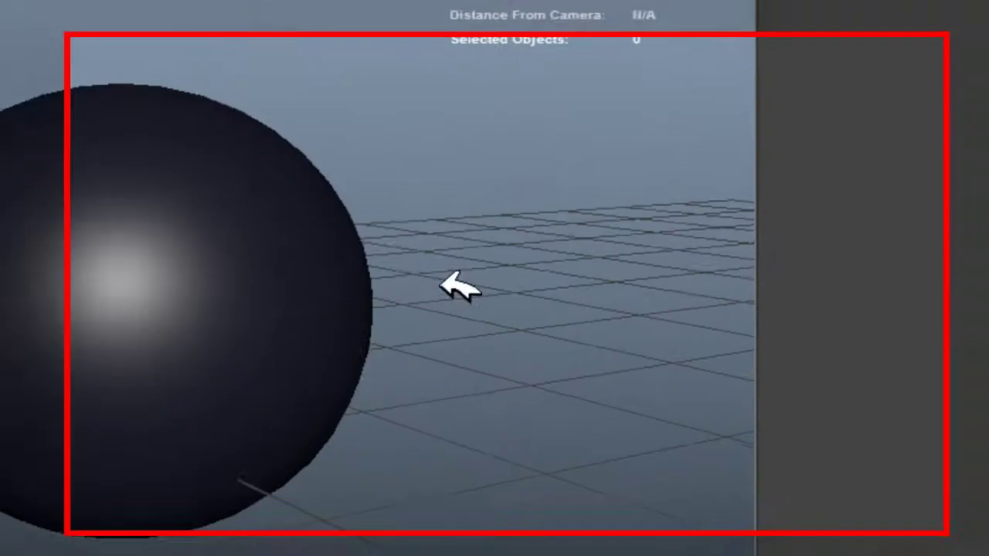
click(399, 245)
right_click(395, 236)
click(153, 127)
click(165, 309)
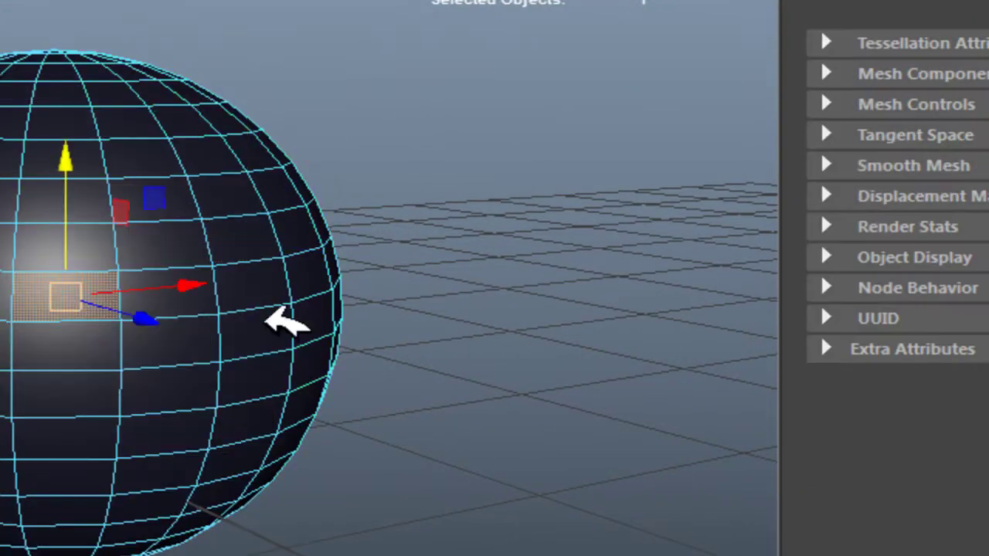
scroll(242, 415, up, 2)
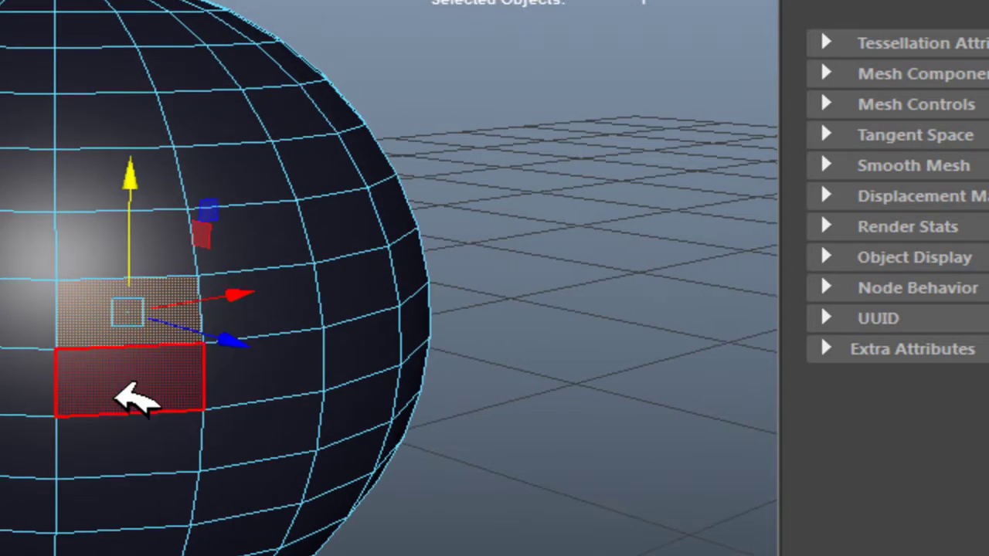
click(137, 399)
scroll(123, 185, up, 2)
click(99, 251)
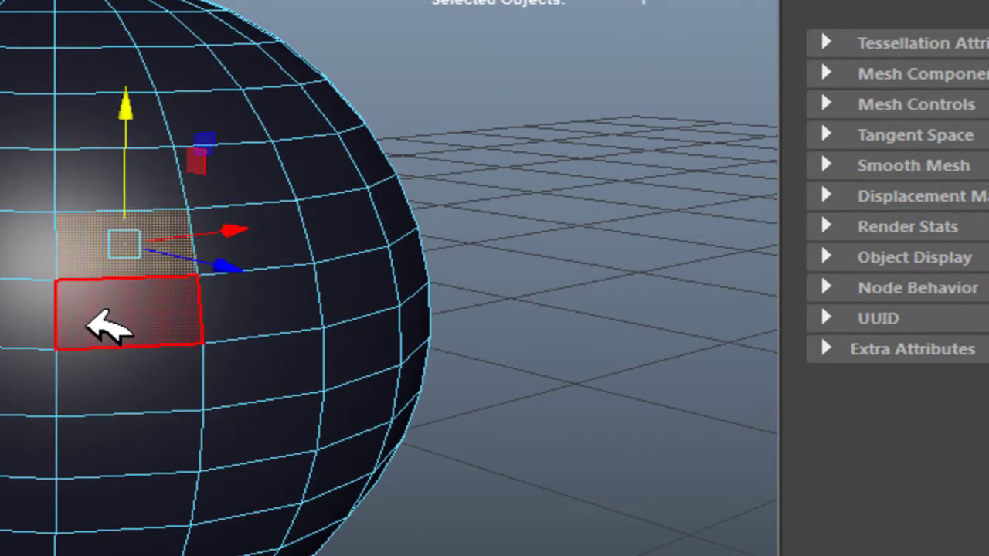
click(97, 329)
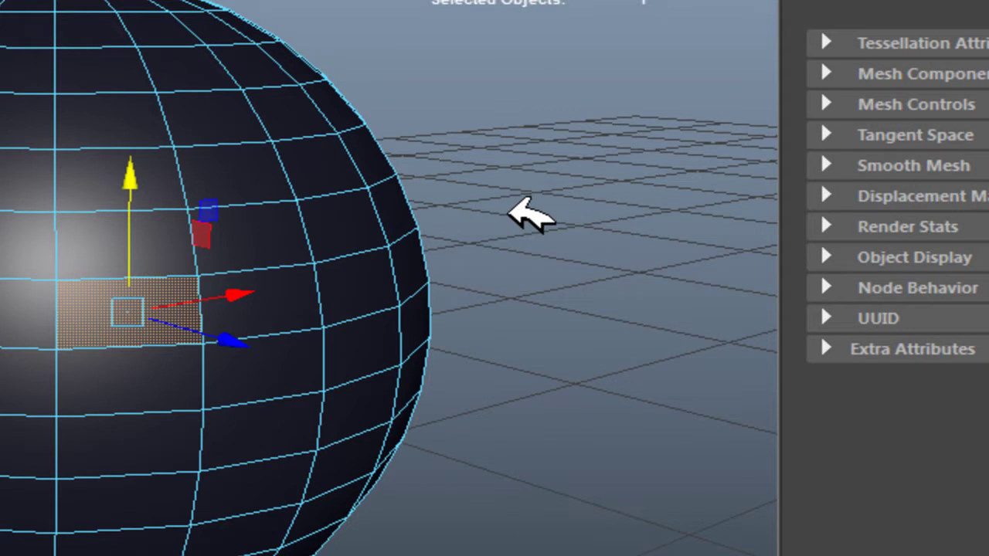
Grow the face selection twice into a band, then shrink it back.
shift+right_click(550, 142)
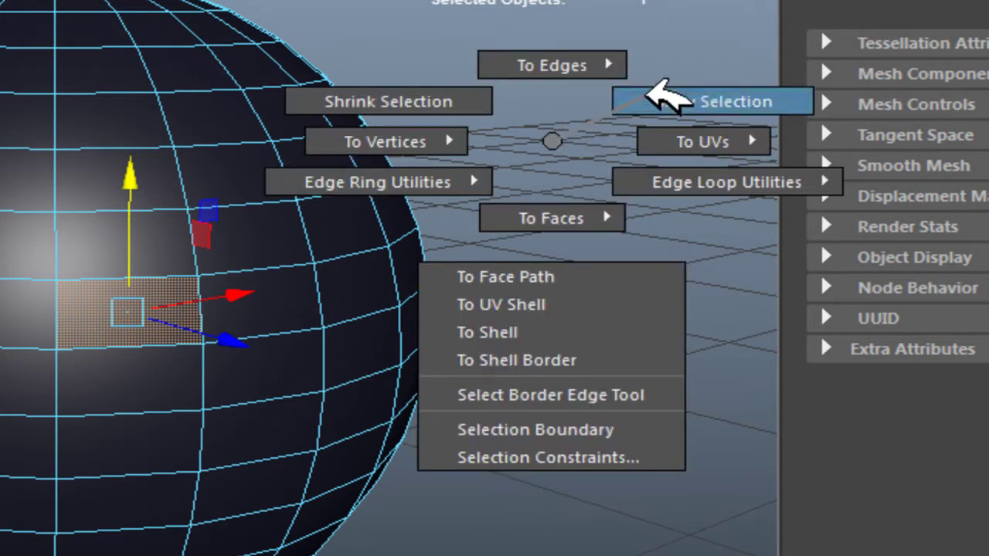
shift+right_drag(554, 138, 663, 100)
mouse_move(578, 183)
shift+right_down()
mouse_move(606, 180)
mouse_move(503, 143)
shift+right_up()
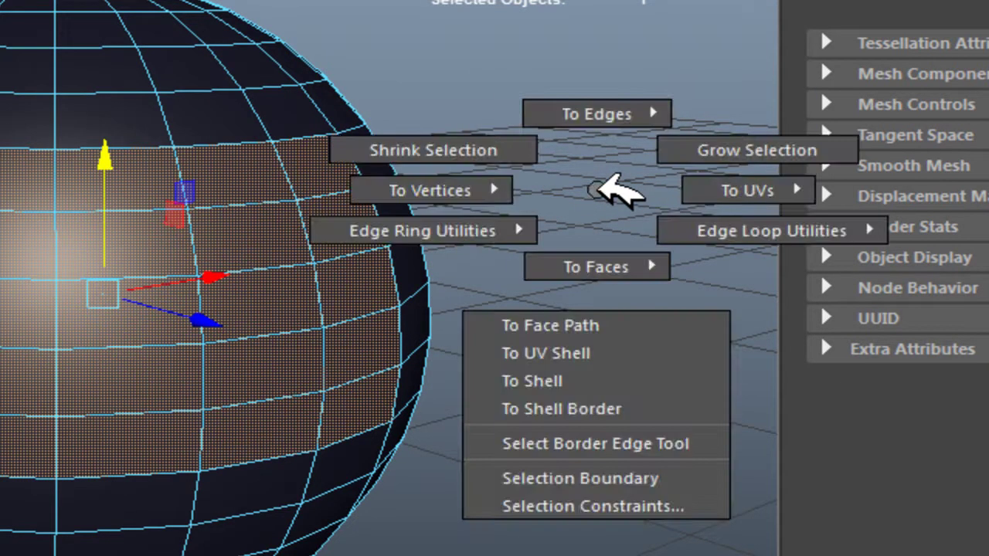
shift+right_click(498, 136)
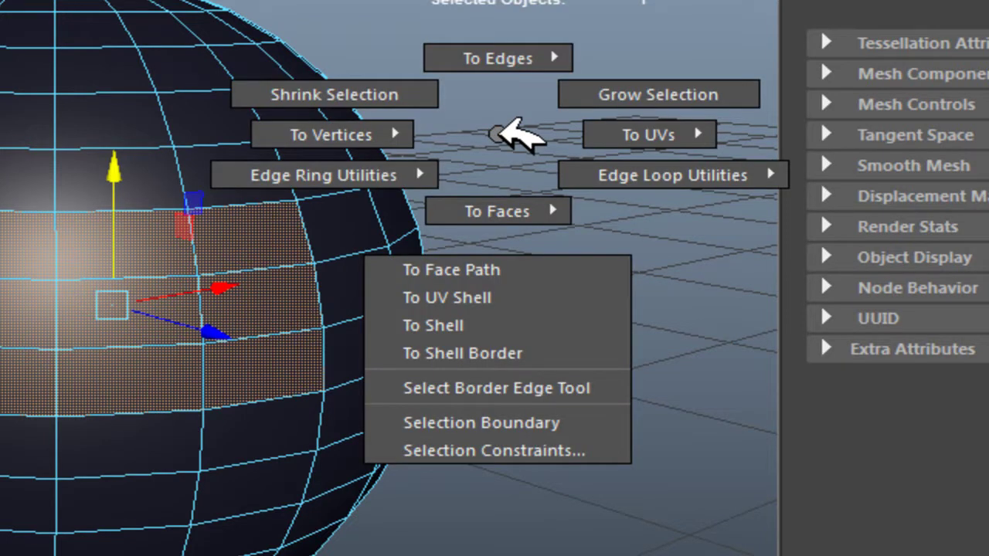
mouse_move(500, 133)
shift+right_down()
mouse_move(596, 88)
mouse_move(379, 99)
shift+right_up()
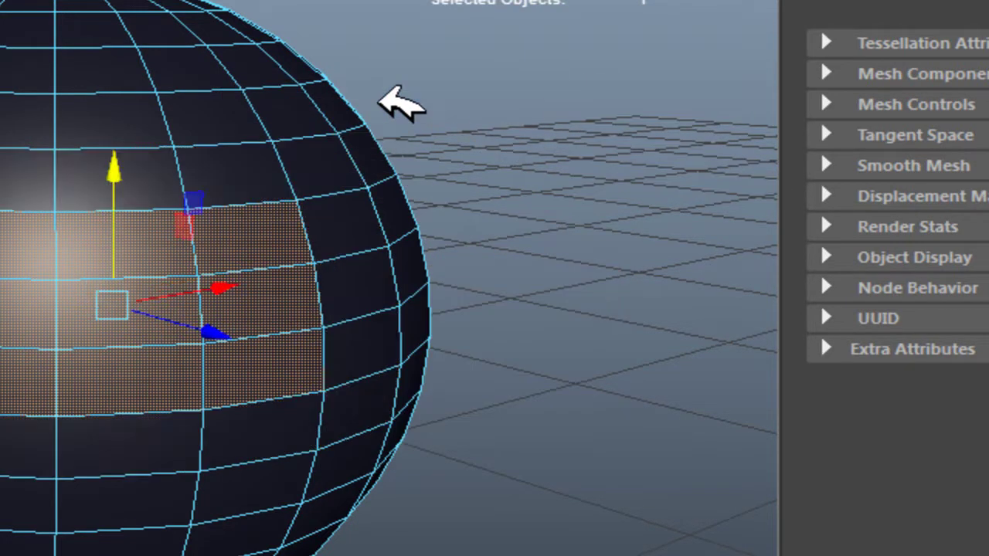
Switch to edge mode and select a single edge on the sphere.
shift+right_click(471, 165)
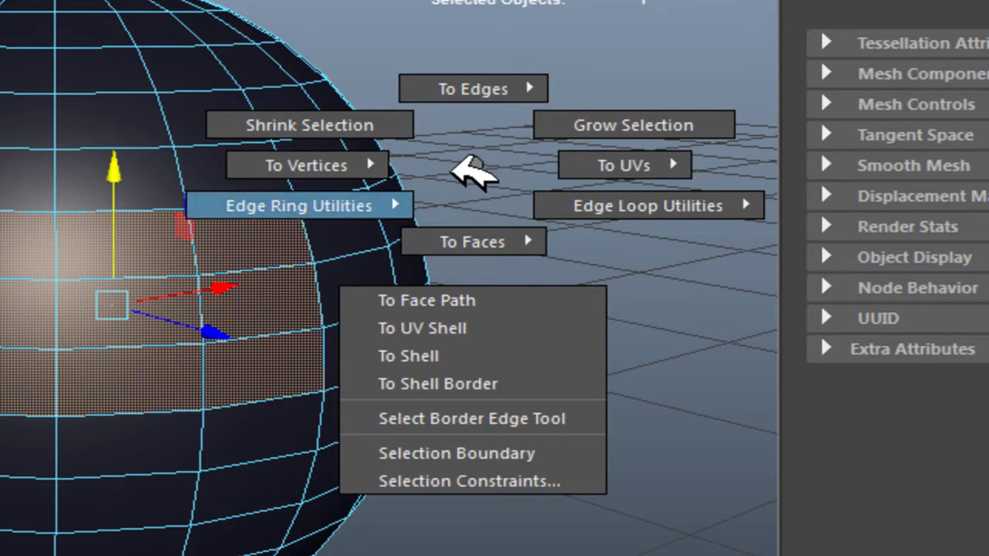
right_drag(472, 44, 503, 11)
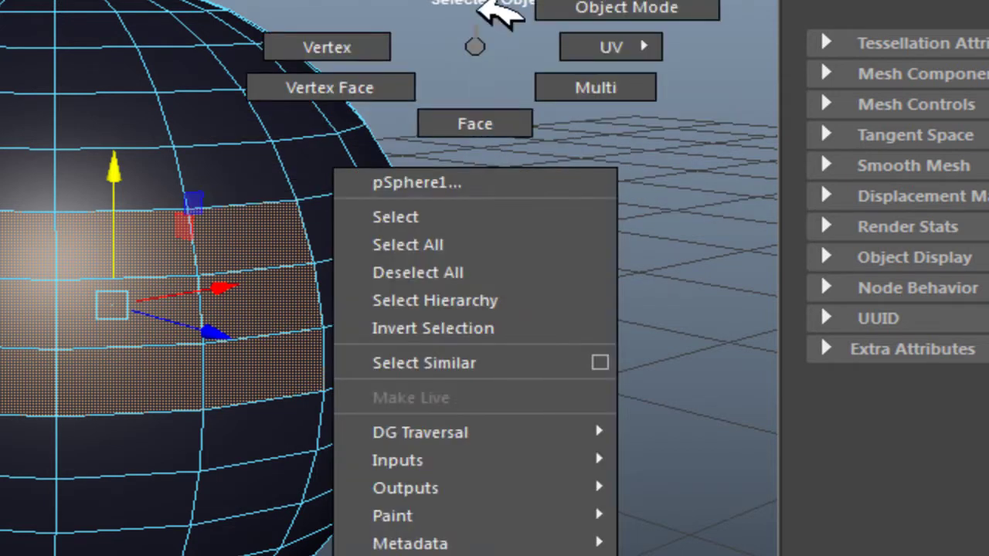
click(166, 211)
Convert a horizontal edge to its edge ring and split a new edge loop through it.
shift+right_click(496, 188)
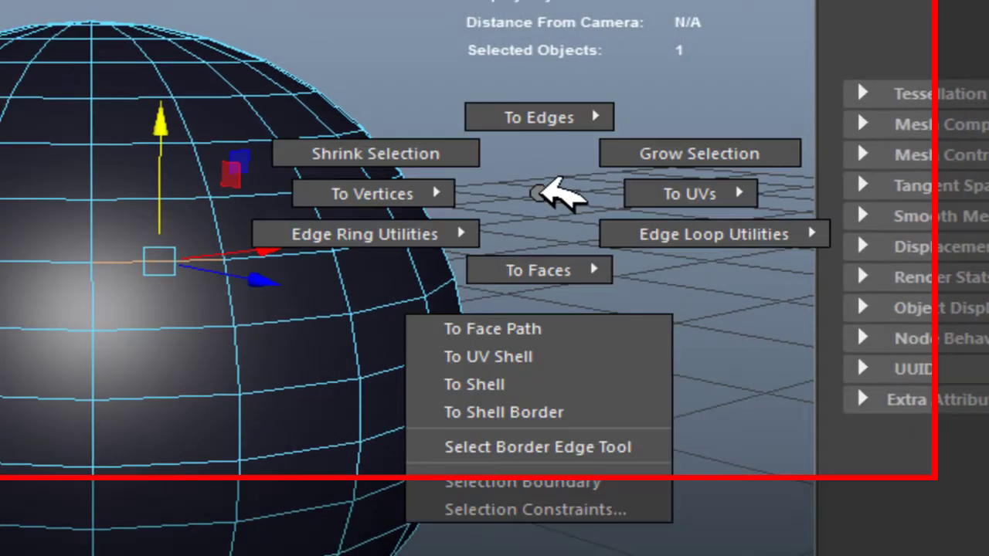
shift+right_drag(607, 272, 406, 349)
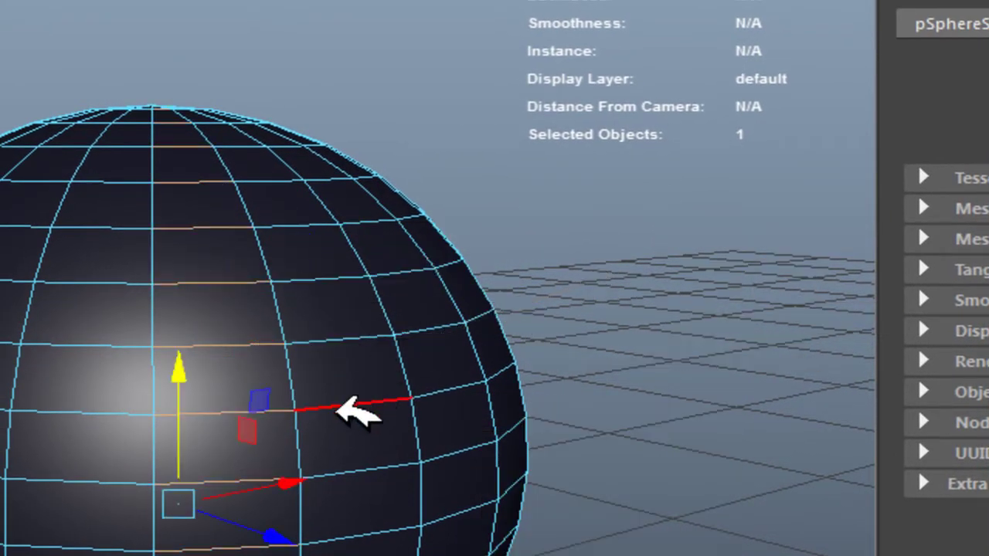
click(360, 338)
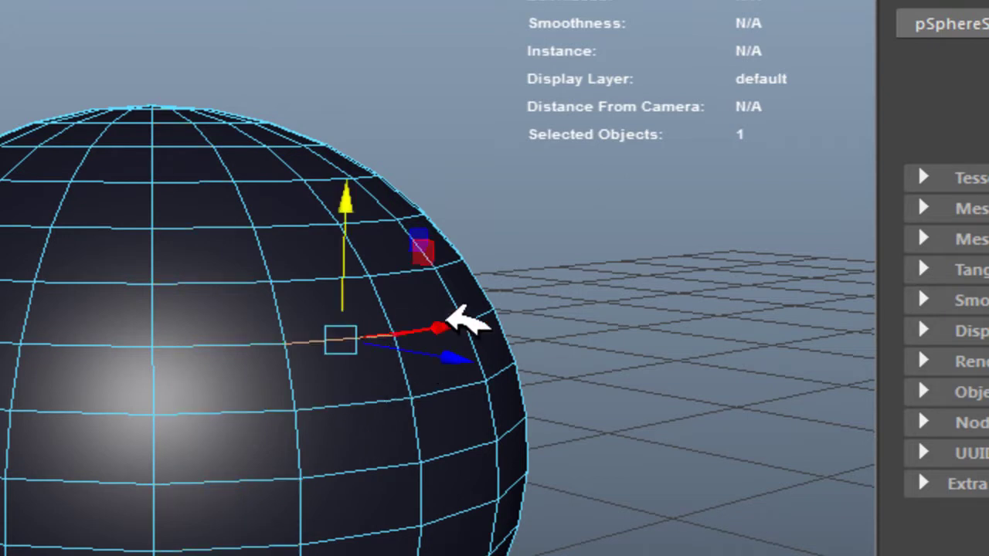
shift+right_click(573, 257)
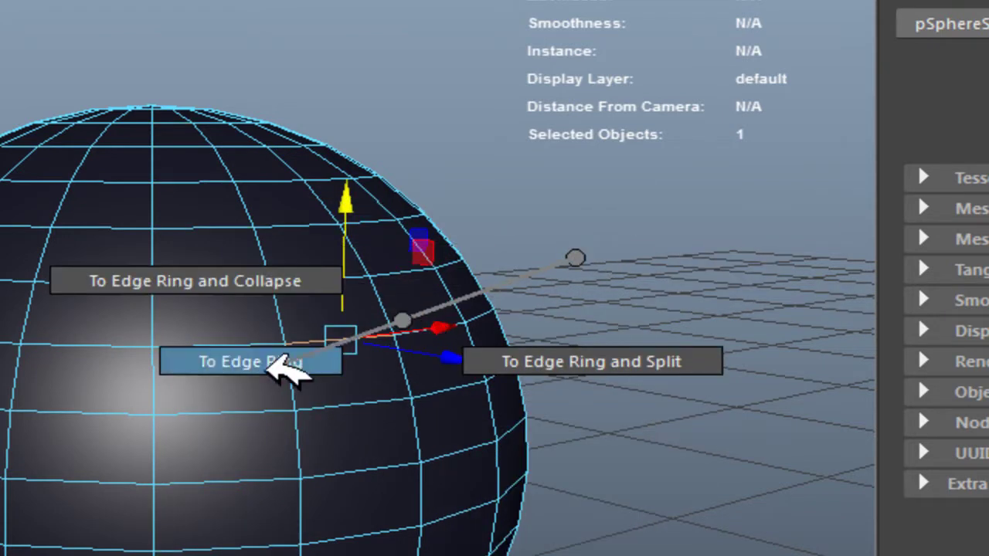
shift+right_drag(580, 255, 290, 361)
shift+right_click(580, 230)
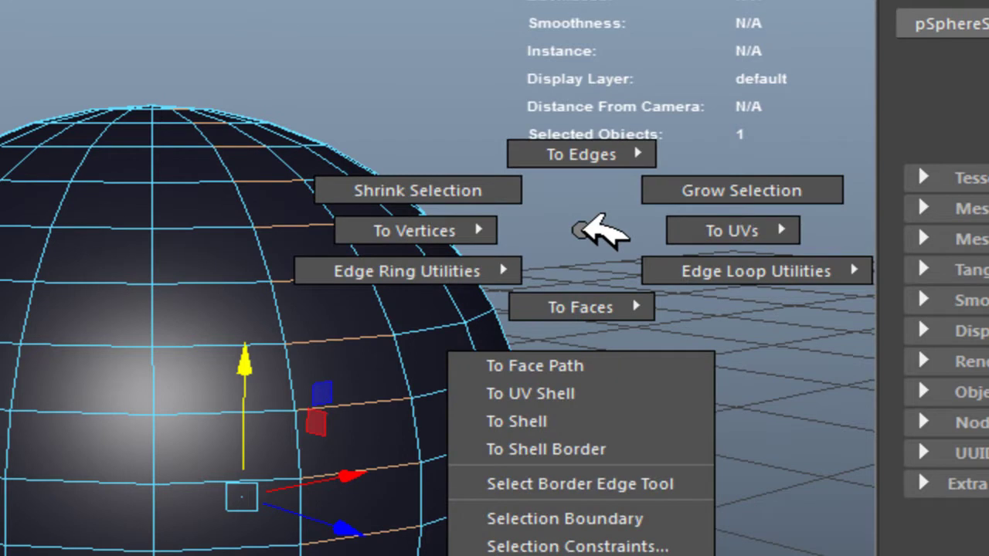
shift+right_drag(603, 230, 464, 274)
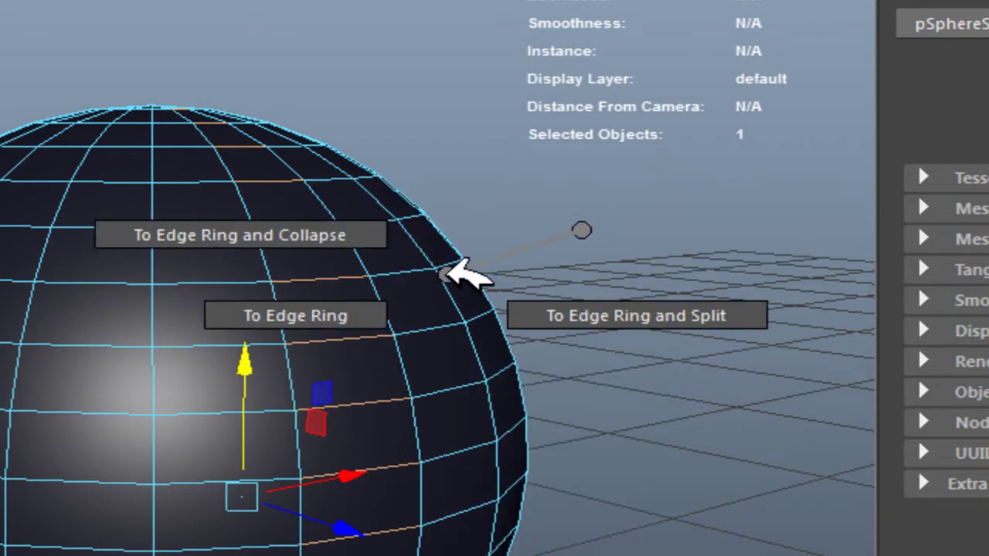
shift+right_drag(464, 274, 651, 324)
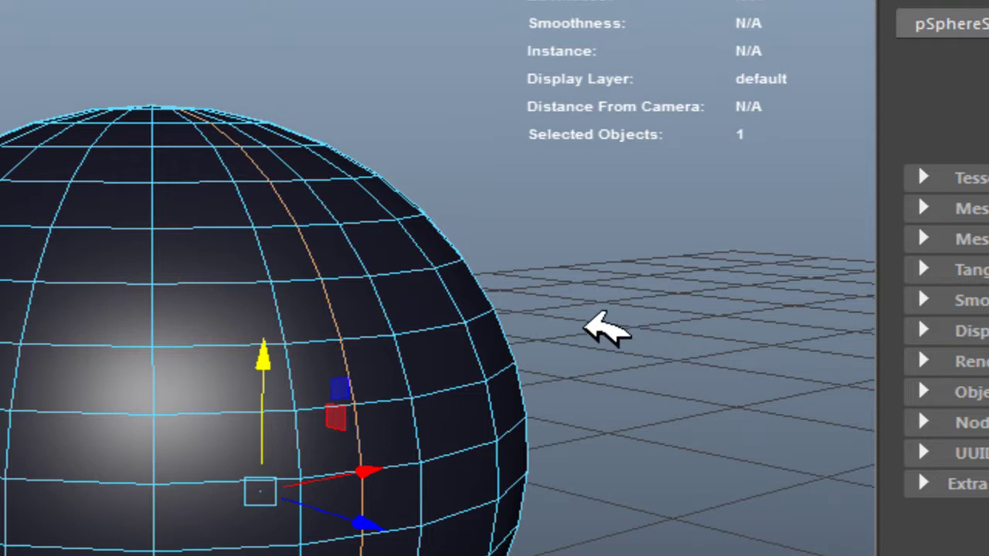
Select another edge ring and collapse it, shrinking the sphere into a cone.
alt+drag(126, 347, 402, 302)
shift+right_drag(515, 270, 320, 354)
mouse_move(580, 234)
shift+right_down()
mouse_move(599, 233)
mouse_move(450, 274)
mouse_move(321, 222)
shift+right_up()
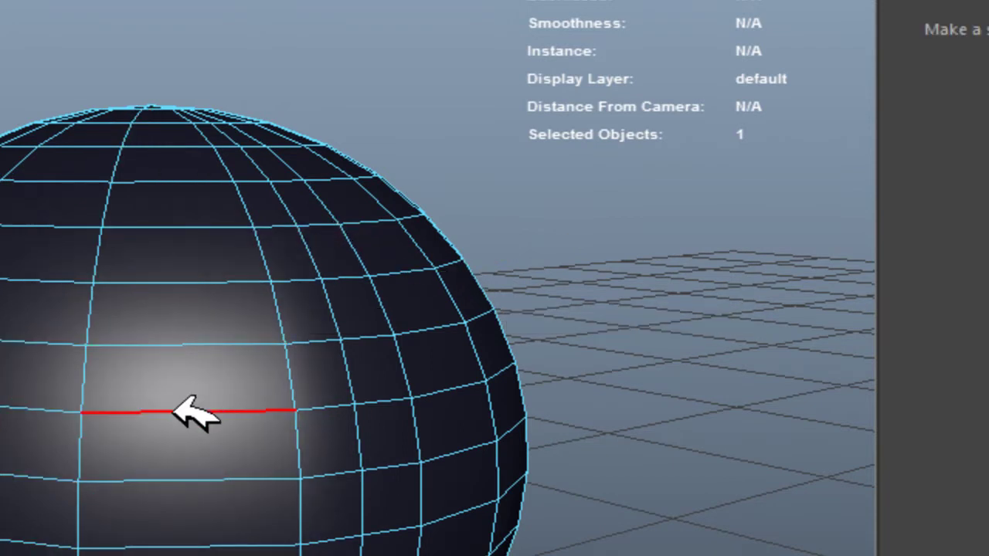
click(194, 411)
mouse_move(539, 303)
shift+right_down()
mouse_move(561, 305)
mouse_move(696, 426)
shift+right_up()
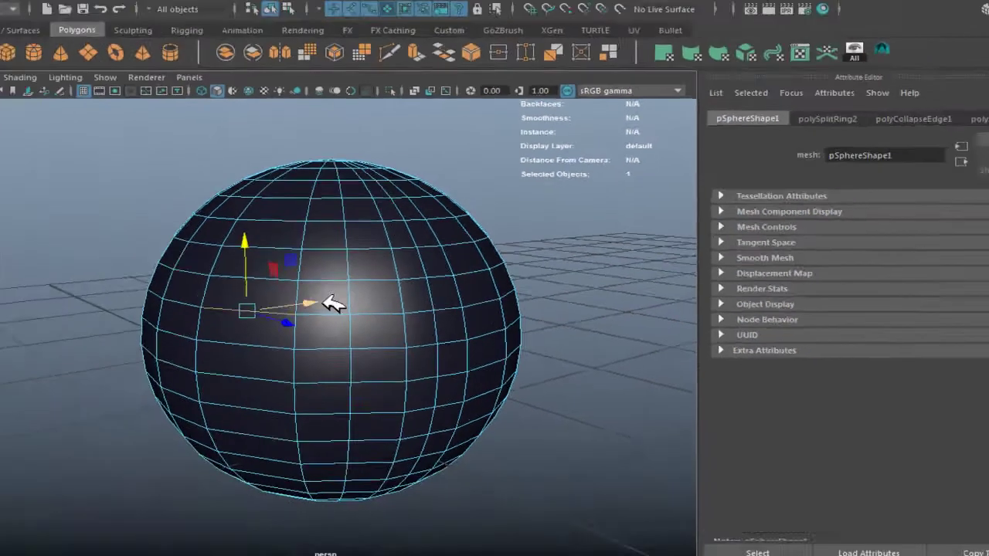
mouse_move(495, 266)
shift+right_down()
mouse_move(444, 274)
mouse_move(581, 388)
shift+right_up()
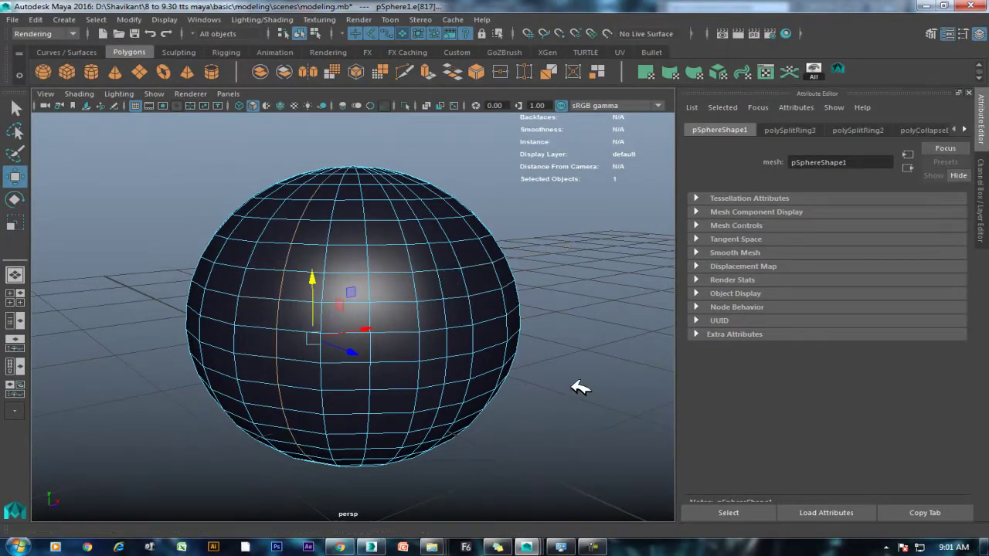
mouse_move(580, 306)
shift+right_down()
mouse_move(523, 316)
mouse_move(402, 309)
shift+right_up()
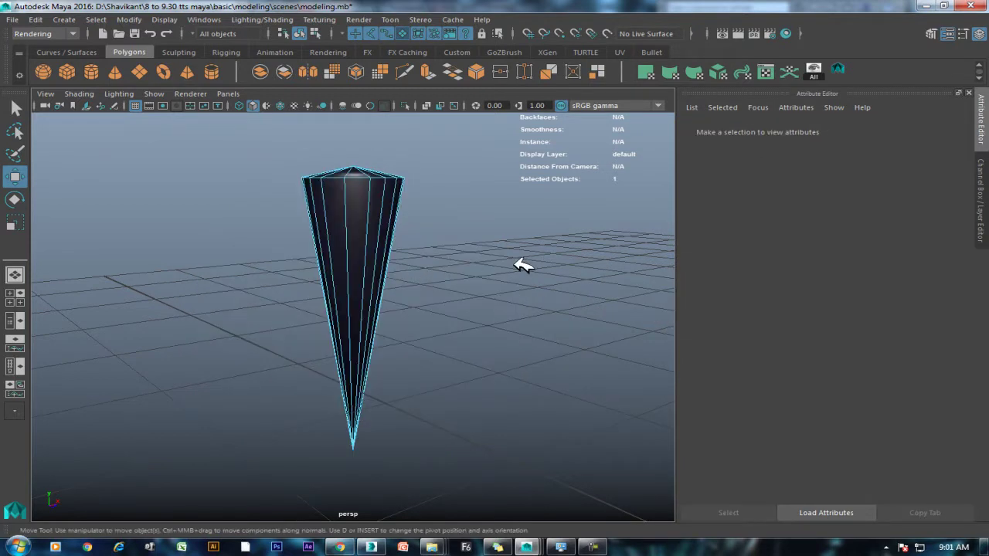
Undo the collapse with Ctrl+Z to restore the round sphere.
key(ctrl+z)
key(ctrl+z)
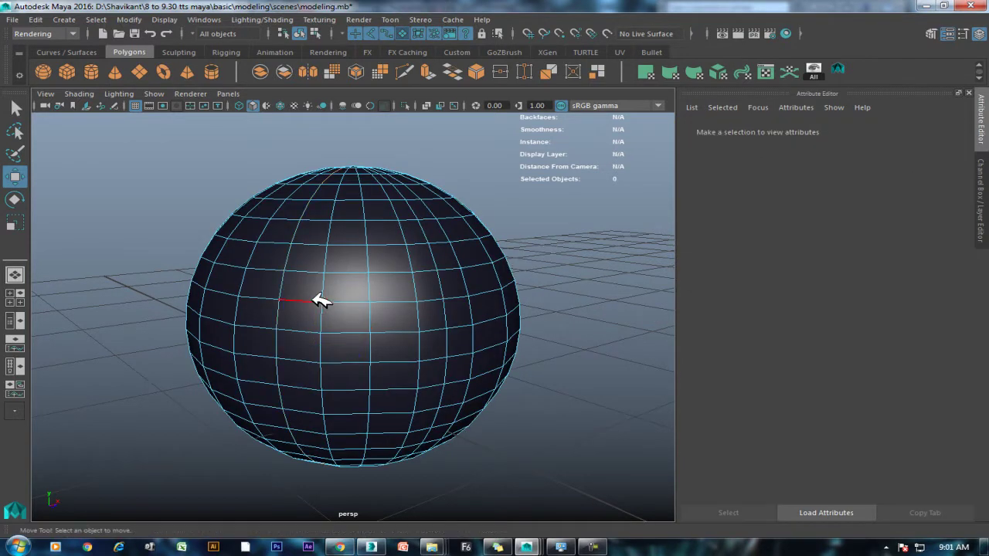
click(321, 301)
shift+right_drag(456, 251, 413, 225)
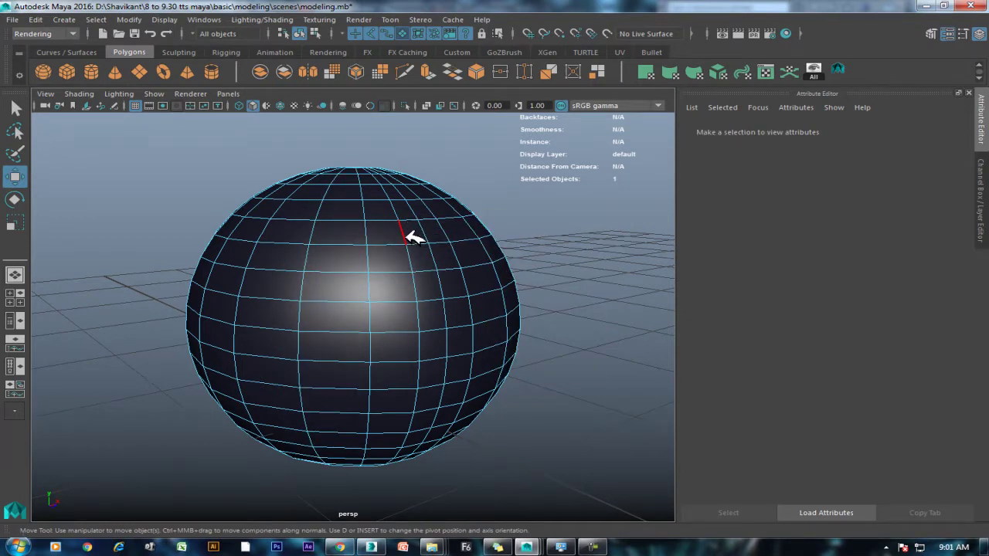
Return the sphere to object mode, reselect it and zoom out to the other primitives.
right_drag(383, 267, 450, 185)
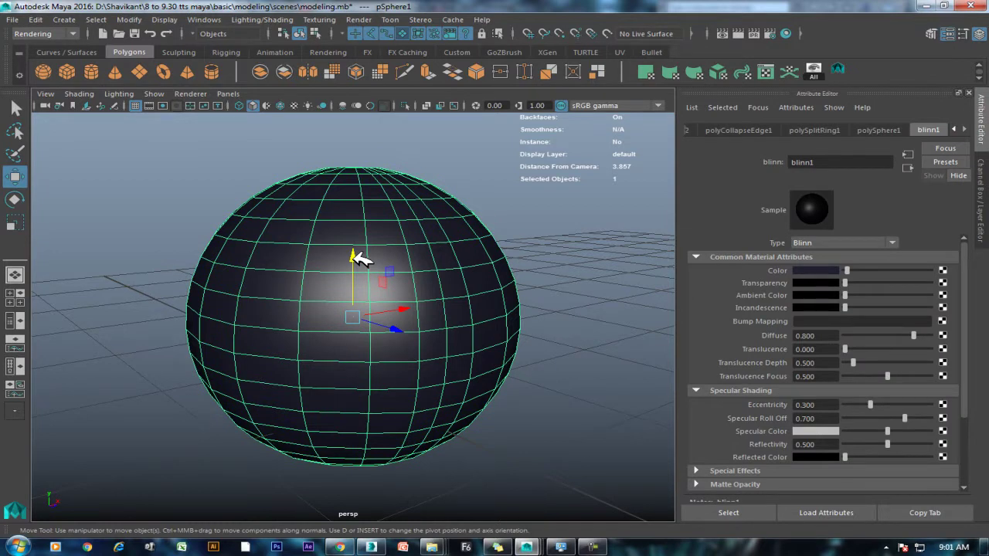
click(528, 232)
click(431, 287)
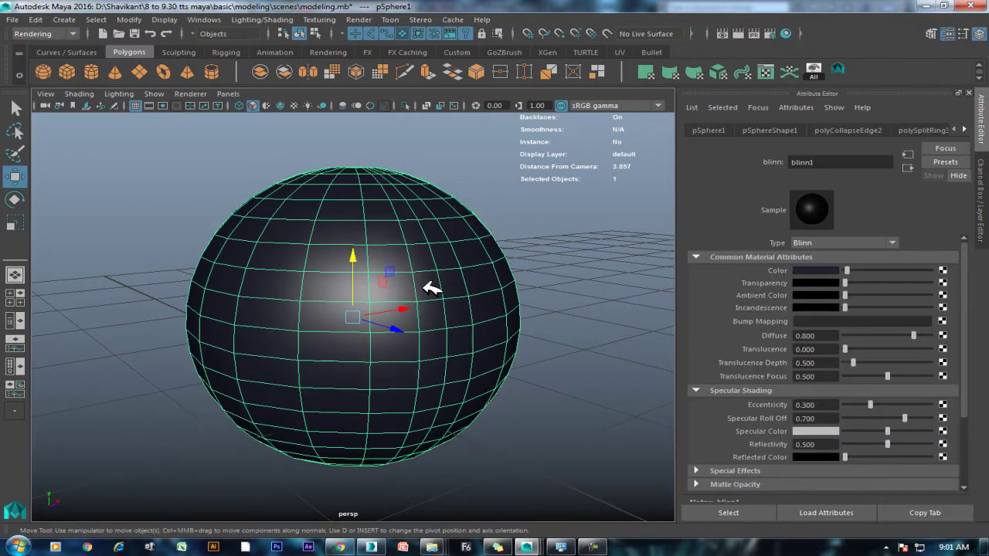
scroll(236, 194, down, 3)
scroll(348, 231, down, 2)
scroll(250, 224, down, 3)
scroll(314, 366, down, 2)
Select the torus, hide everything else, and assign it the existing blinn1 material.
click(255, 394)
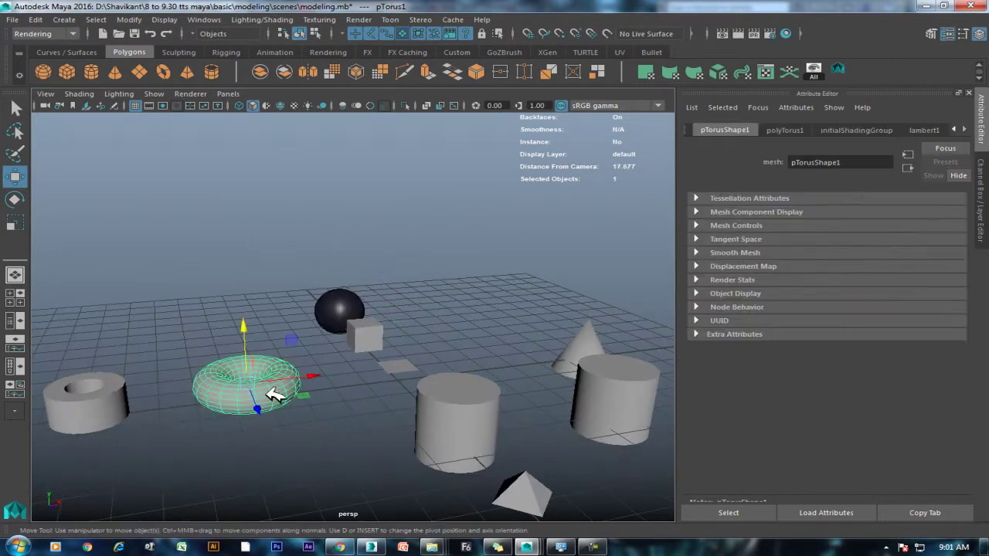
scroll(325, 383, up, 4)
key(alt+h)
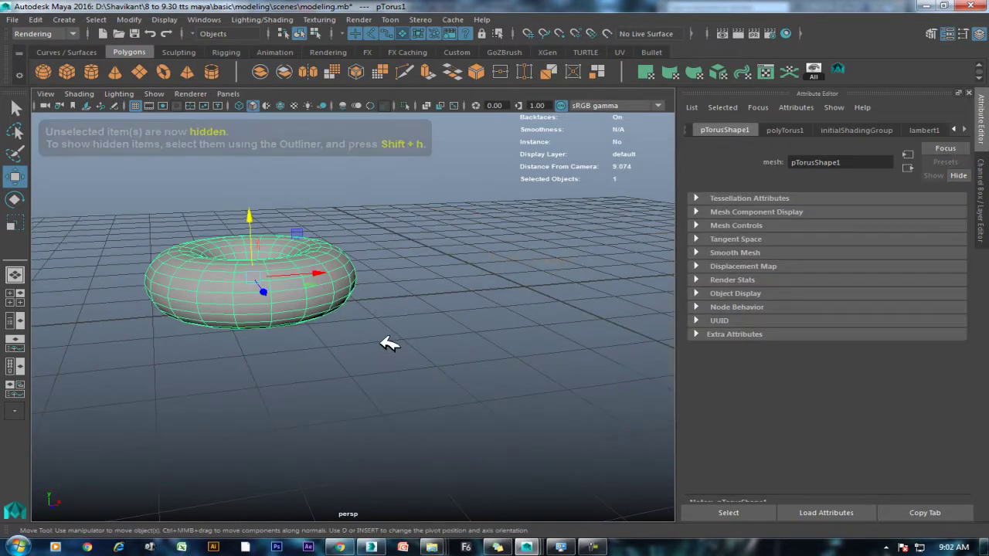
scroll(330, 326, up, 3)
mouse_move(331, 327)
alt+middle_down()
mouse_move(417, 320)
mouse_move(274, 325)
mouse_move(254, 316)
alt+middle_up()
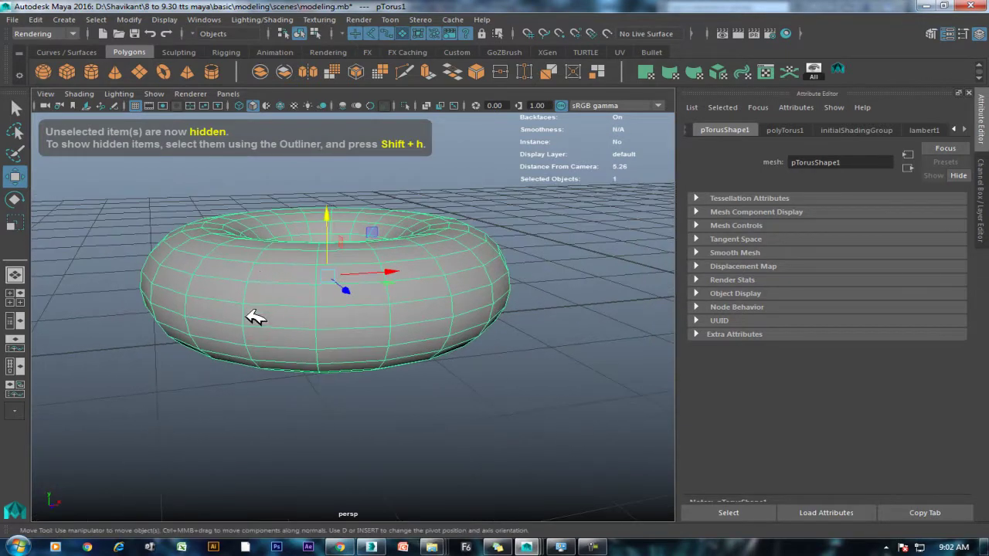
right_click(254, 317)
mouse_move(247, 516)
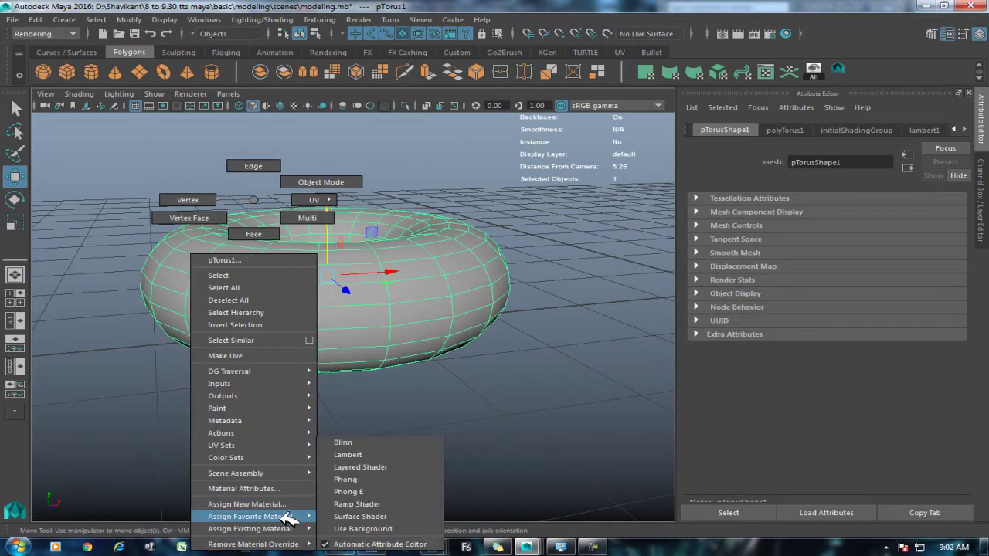
click(357, 516)
Switch the torus to edge mode and split a new edge loop through an edge ring.
mouse_move(357, 516)
alt+mouse_down()
mouse_move(431, 390)
mouse_move(419, 364)
alt+mouse_up()
alt+right_drag(420, 364, 409, 340)
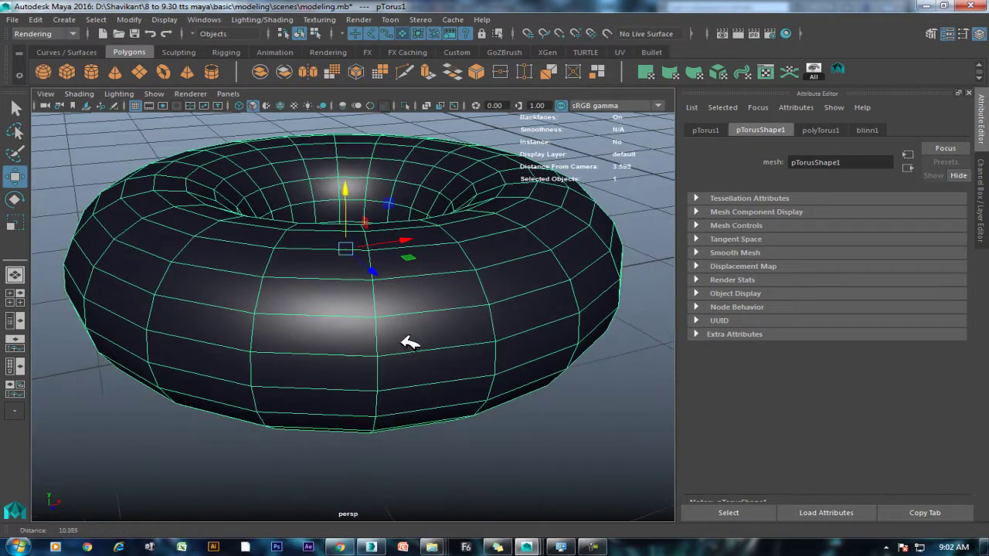
right_drag(306, 299, 309, 138)
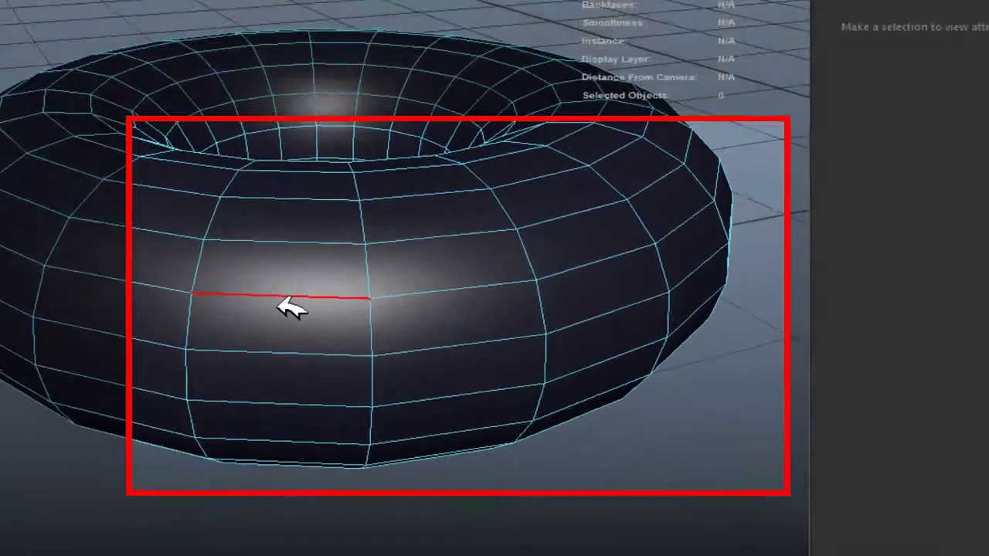
click(320, 318)
mouse_move(531, 168)
shift+right_down()
mouse_move(402, 223)
mouse_move(287, 173)
shift+right_up()
click(429, 245)
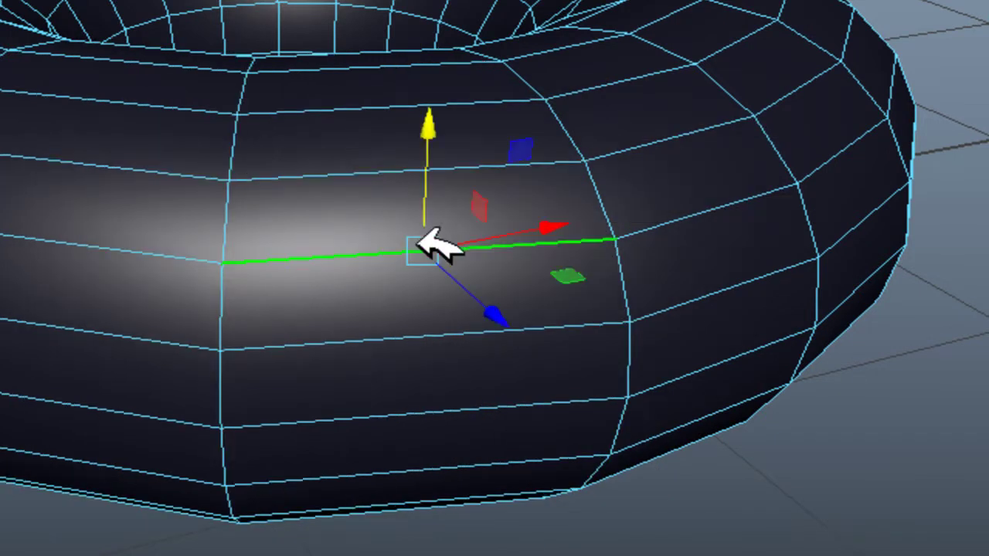
shift+right_drag(532, 137, 806, 335)
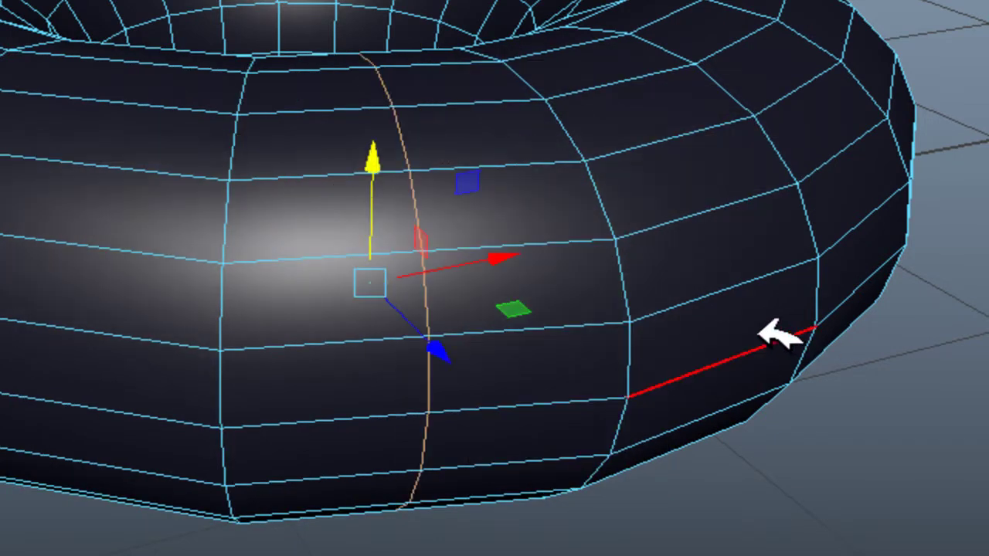
Split further edge loops through the left edge's ring, then reselect the torus in object mode.
click(132, 250)
shift+right_drag(394, 133, 417, 232)
mouse_move(477, 166)
shift+right_down()
mouse_move(363, 207)
mouse_move(260, 150)
shift+right_up()
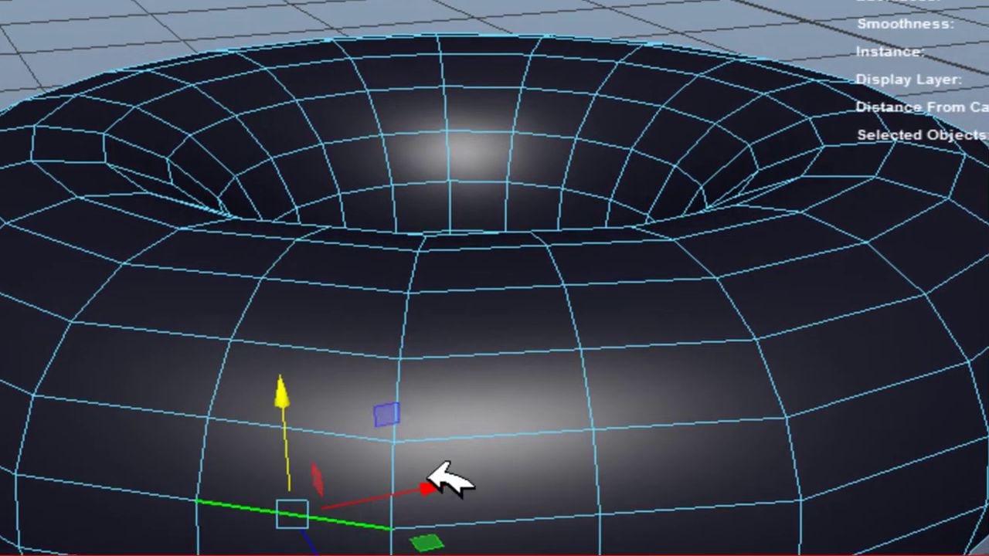
shift+right_drag(636, 387, 463, 464)
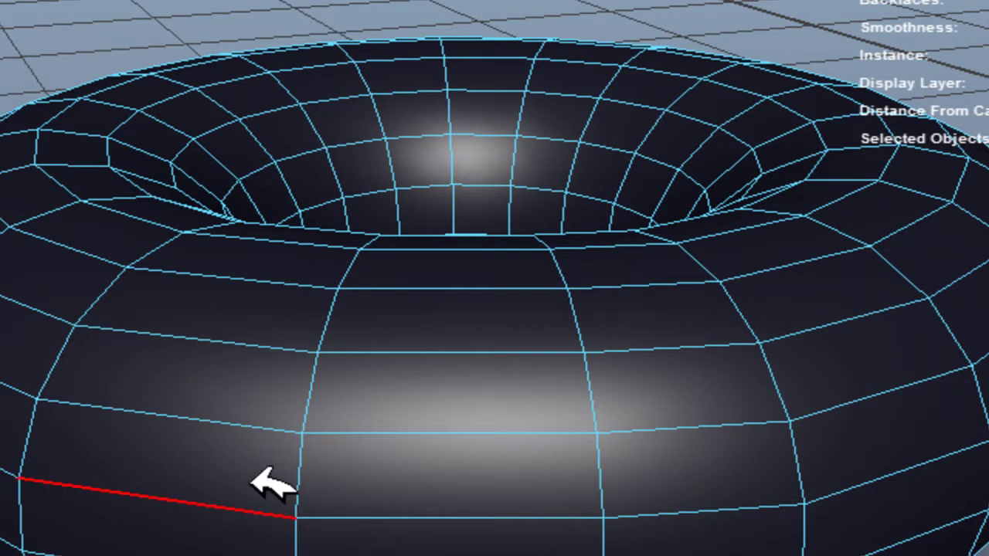
right_drag(545, 381, 717, 142)
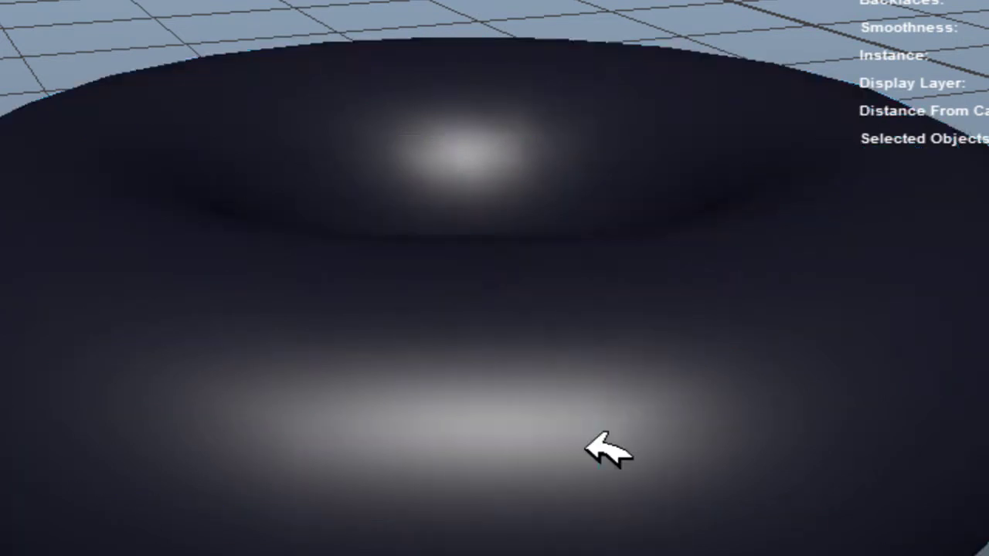
click(610, 386)
ctrl+right_click(719, 298)
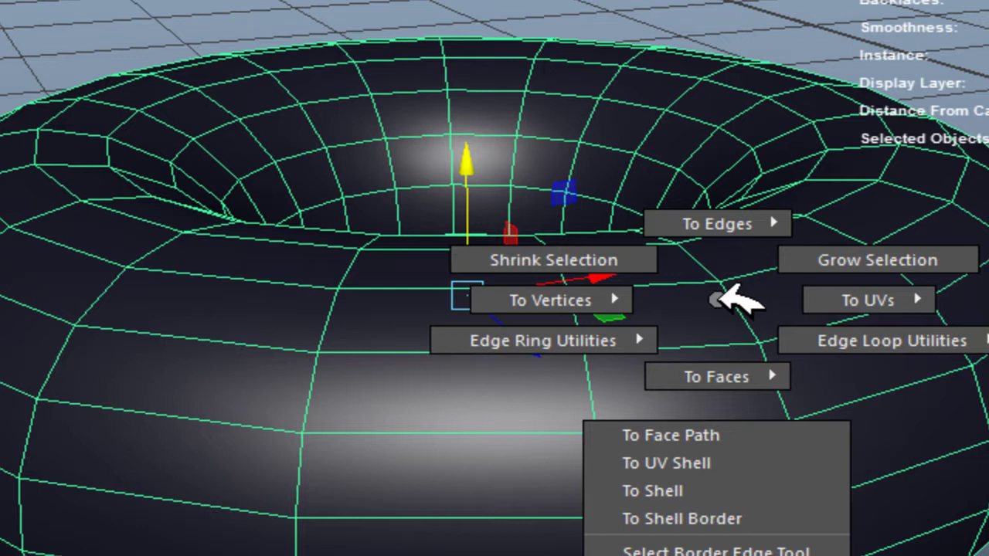
right_drag(481, 186, 501, 89)
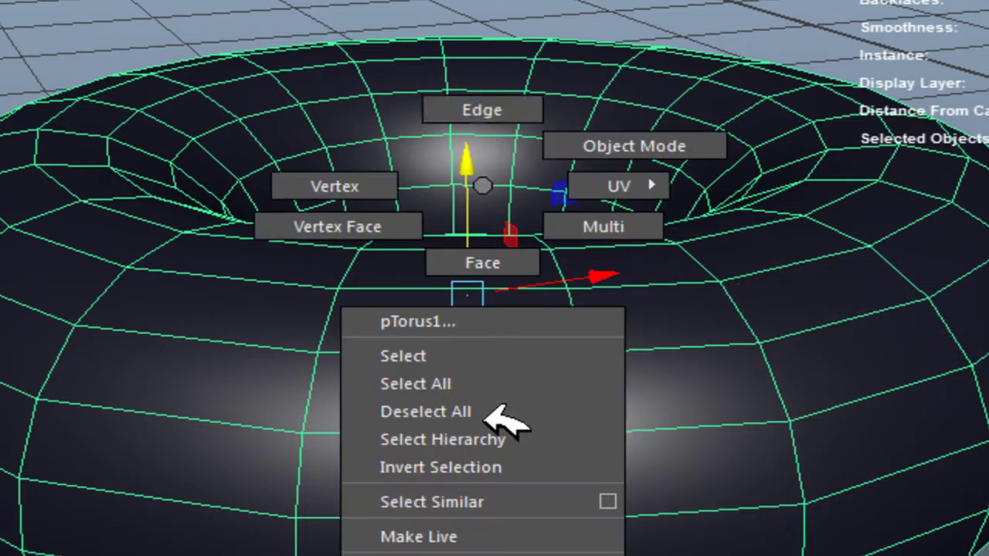
Delete two edge loops from the torus via Edge Loop Utilities > To Edge Loop and Delete.
click(418, 518)
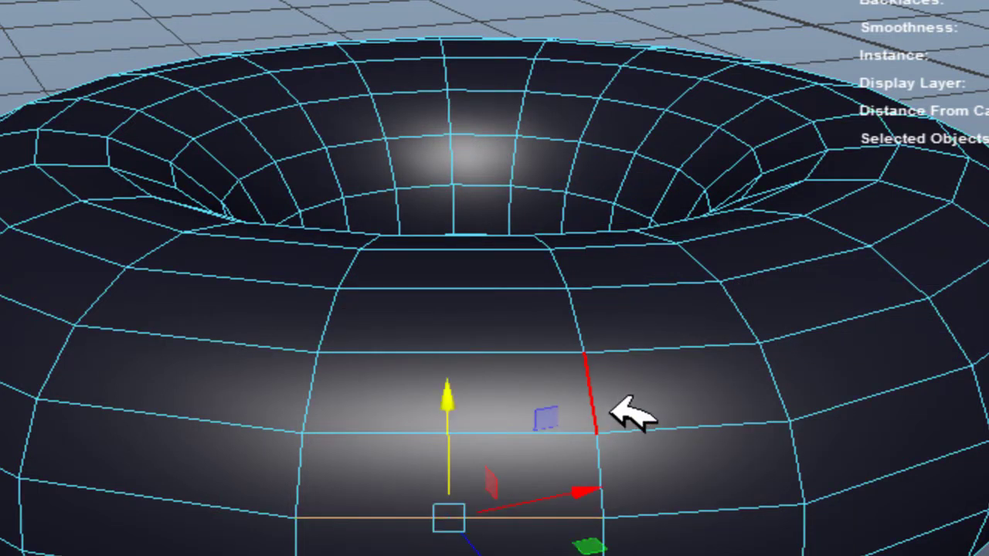
scroll(614, 398, down, 1)
ctrl+right_drag(578, 346, 838, 432)
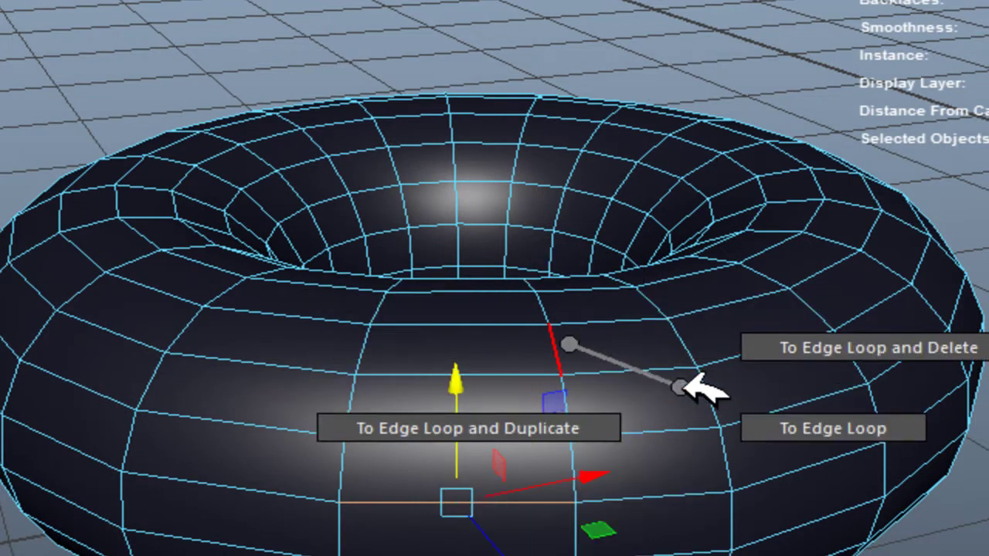
mouse_move(572, 350)
ctrl+right_down()
mouse_move(693, 400)
mouse_move(850, 360)
ctrl+right_up()
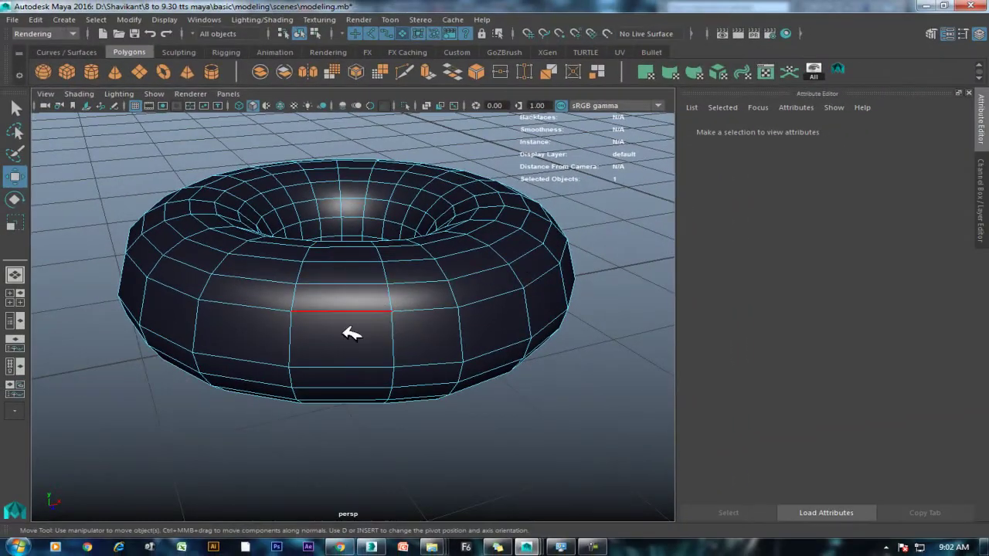
click(340, 365)
ctrl+right_drag(328, 294, 495, 295)
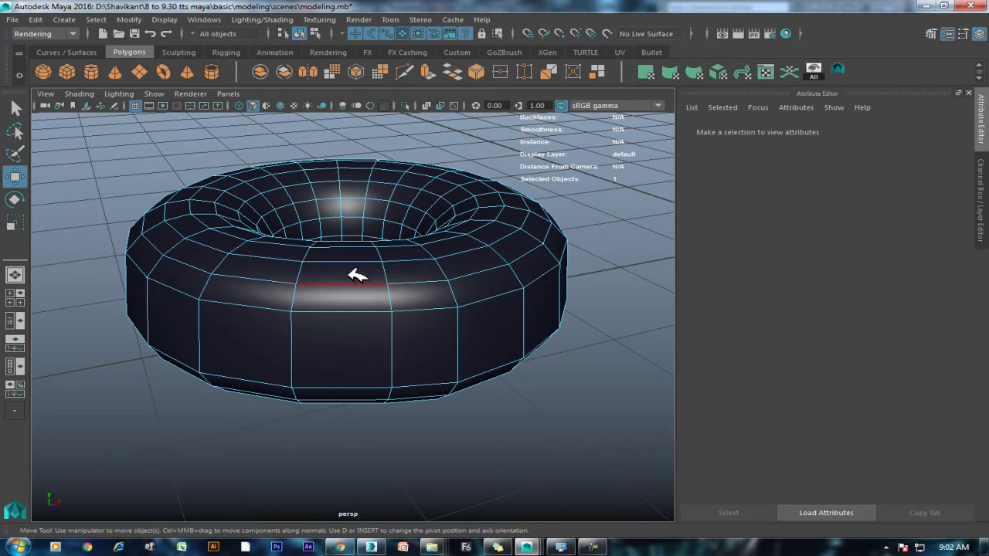
click(350, 264)
ctrl+right_drag(357, 305, 456, 313)
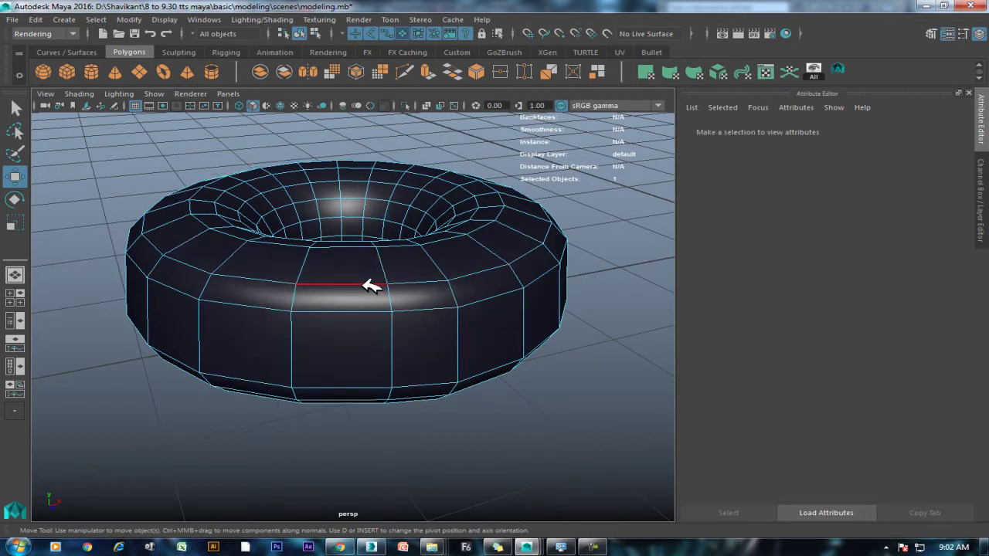
Add a blank line after 'ctrl+ rmb' in the shortcuts sticky note.
click(342, 250)
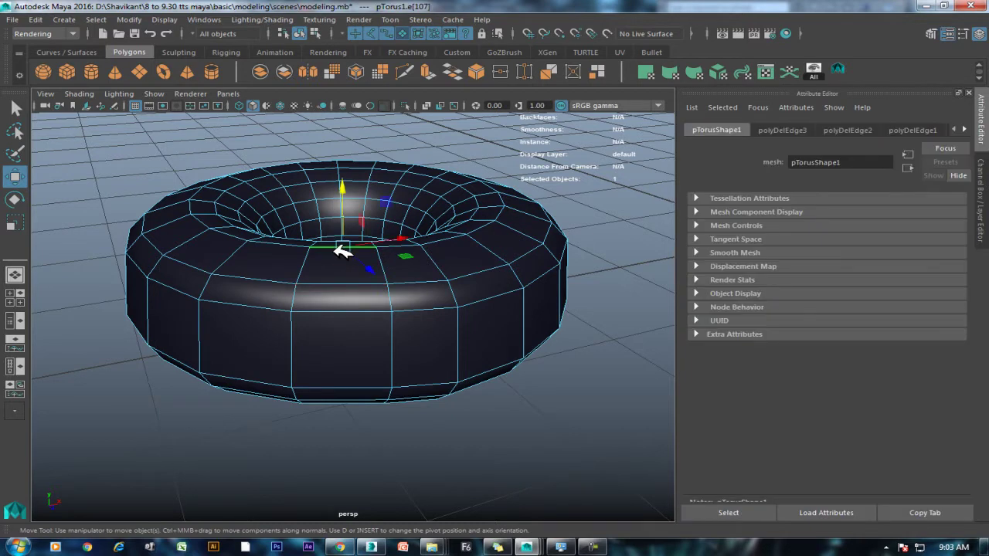
click(497, 547)
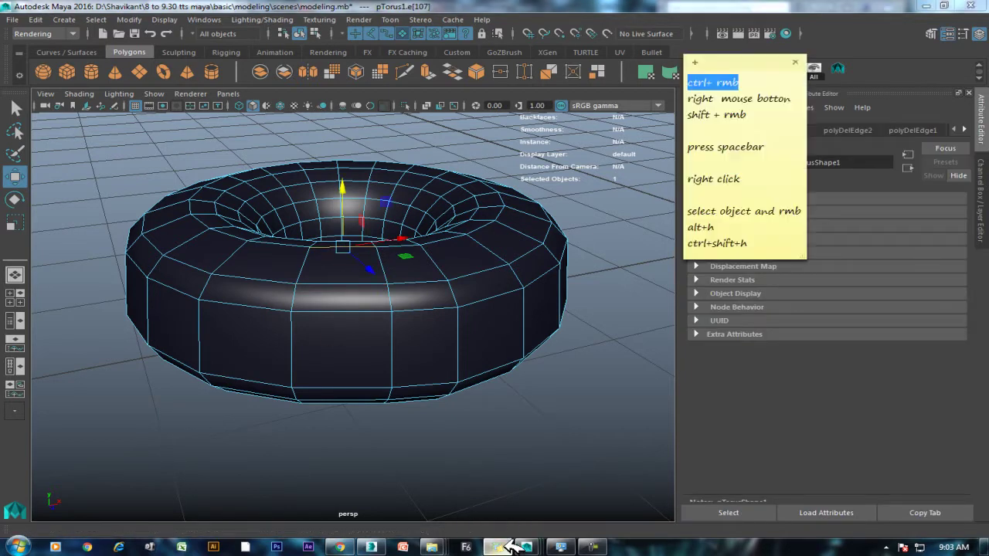
click(760, 85)
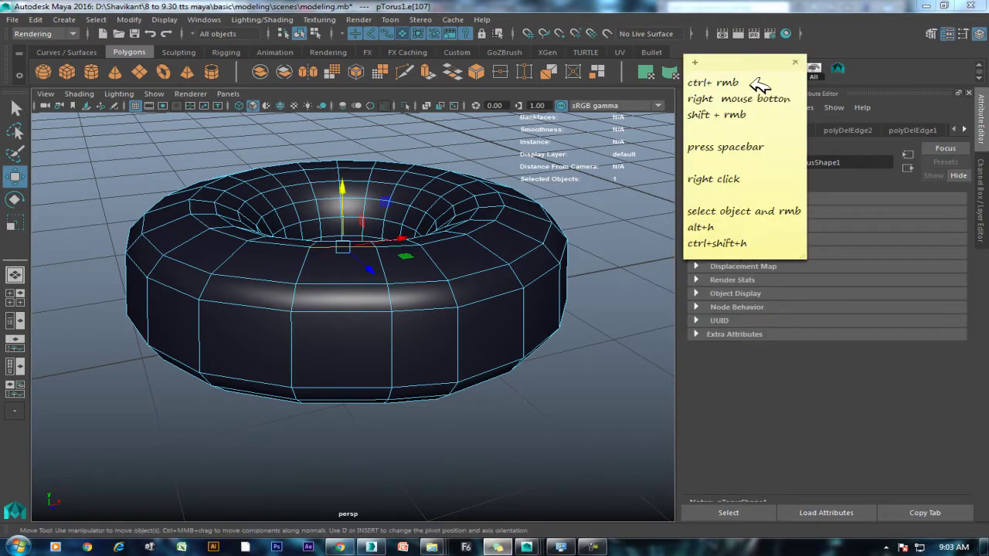
key(Return)
text(press g)
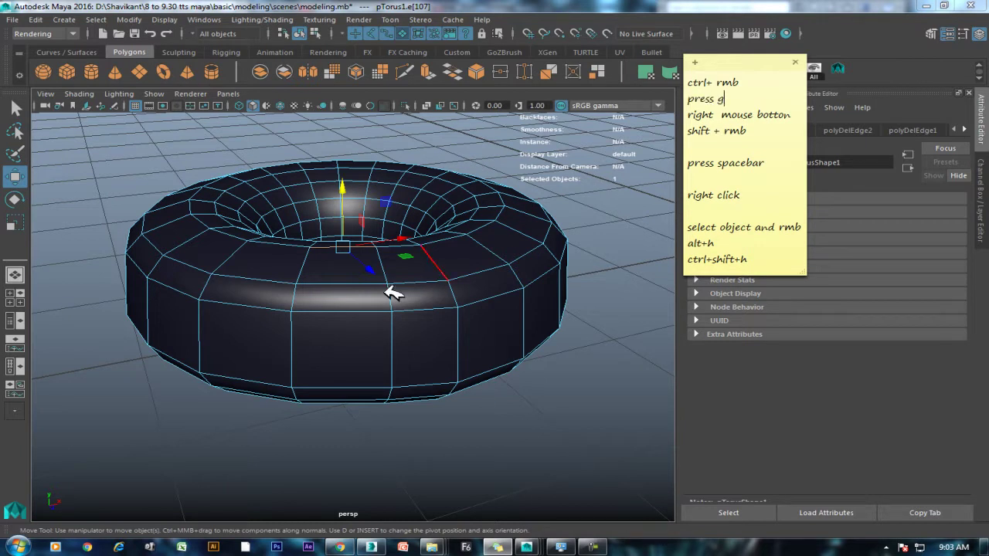
click(333, 301)
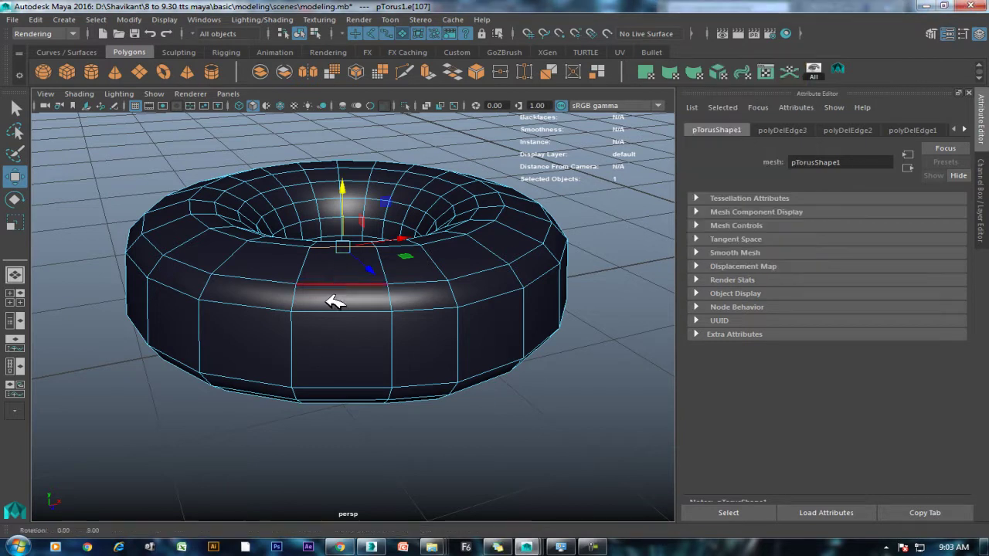
Switch the torus back to object mode and select it as a whole.
alt+drag(331, 303, 330, 290)
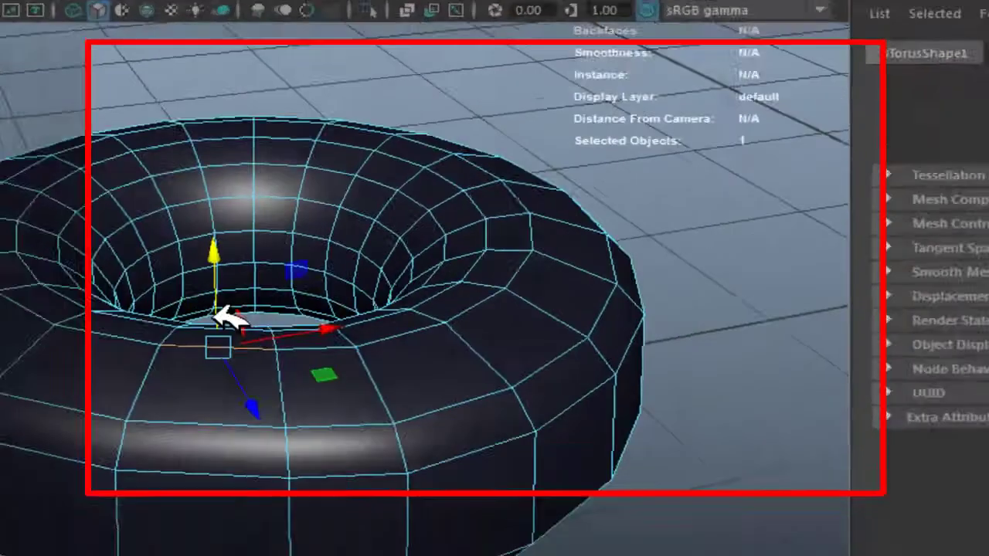
scroll(195, 398, down, 3)
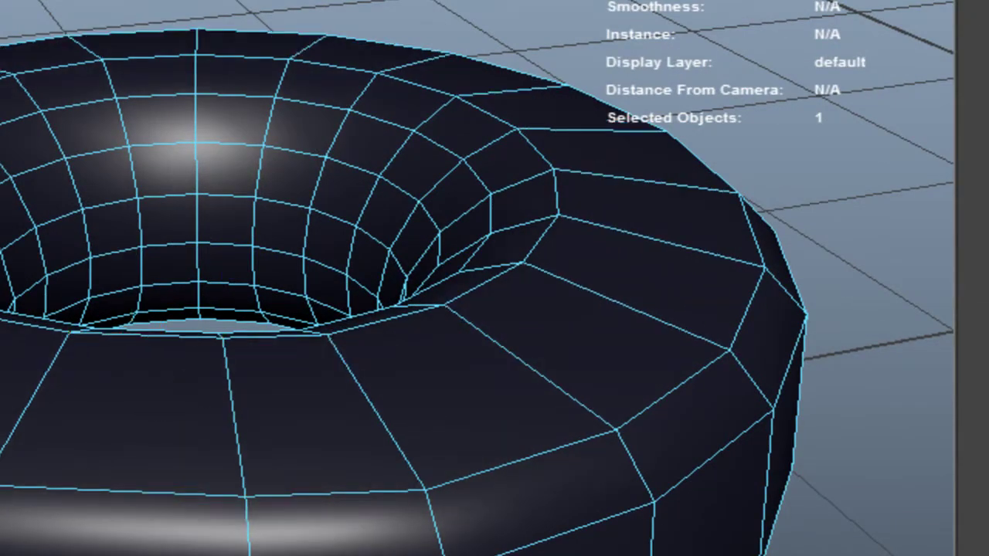
scroll(213, 421, down, 3)
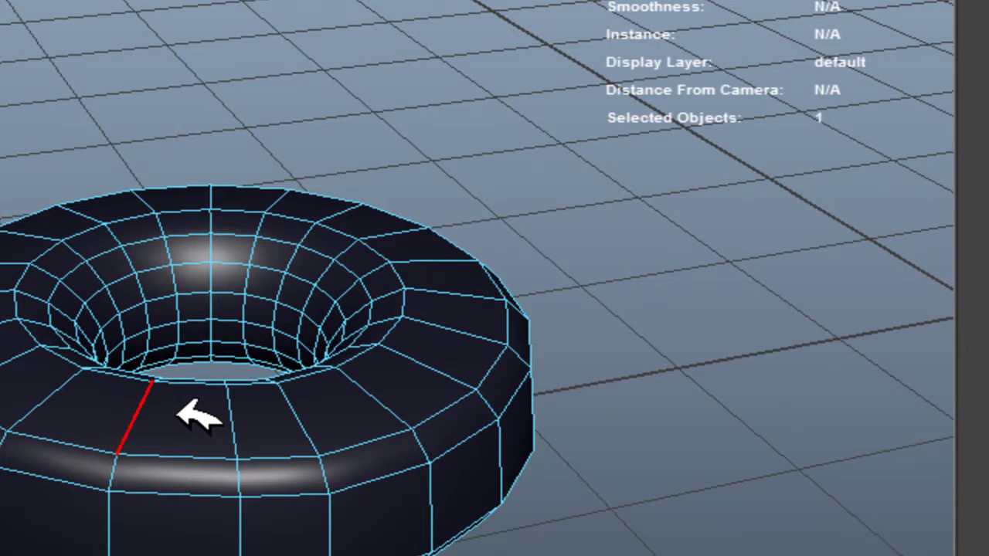
right_drag(189, 410, 336, 93)
click(220, 382)
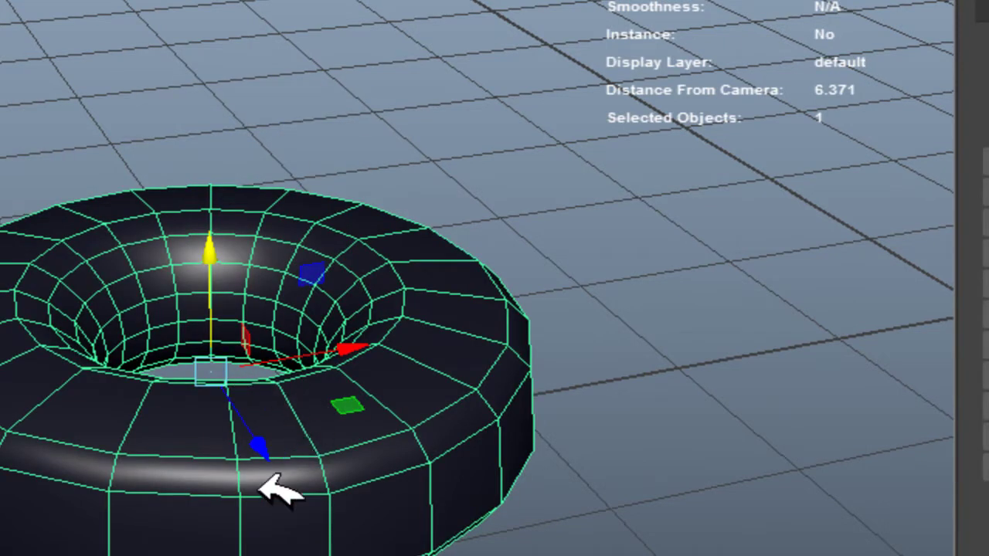
Frame the torus and duplicate the edge loop through an outer-wall edge.
key(f)
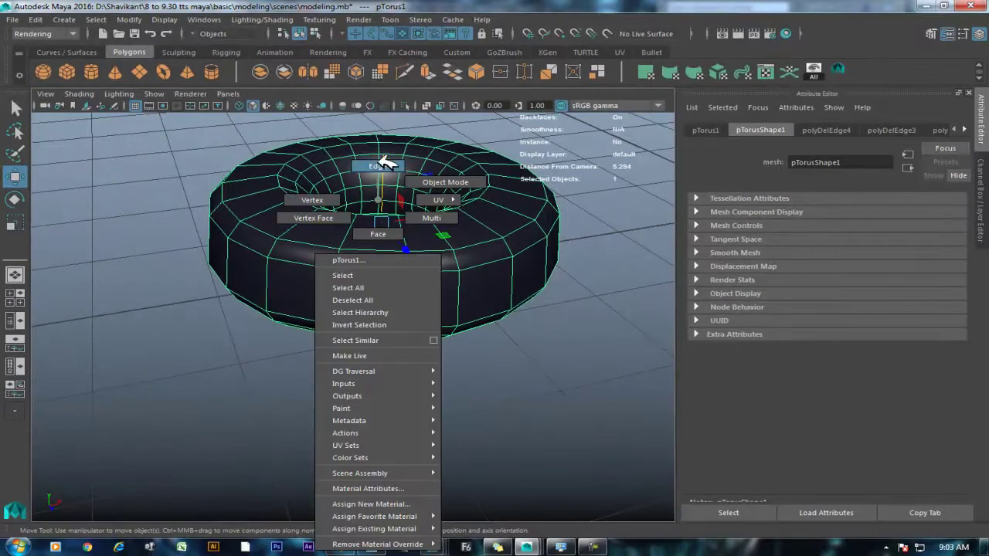
right_drag(383, 217, 383, 192)
click(415, 293)
ctrl+right_click(452, 282)
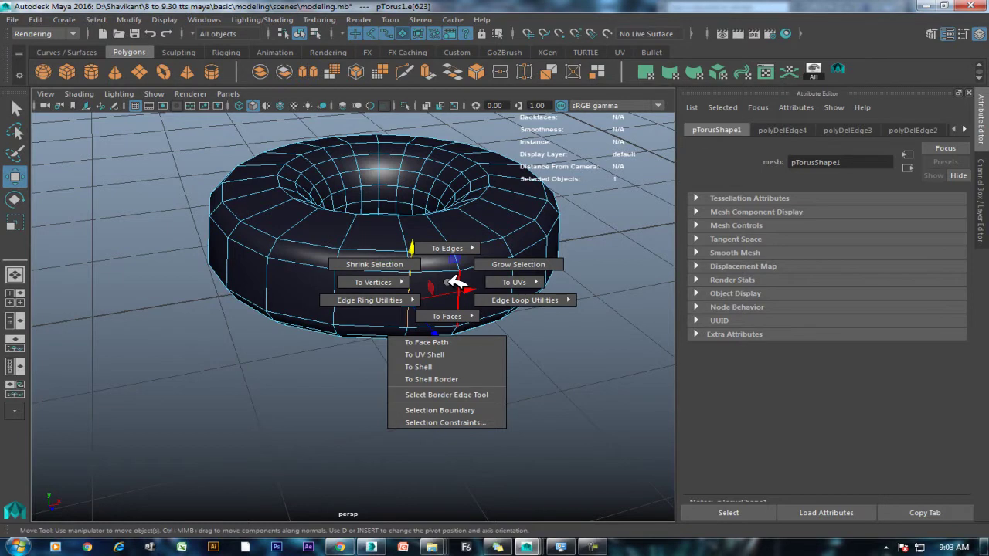
right_drag(456, 282, 504, 315)
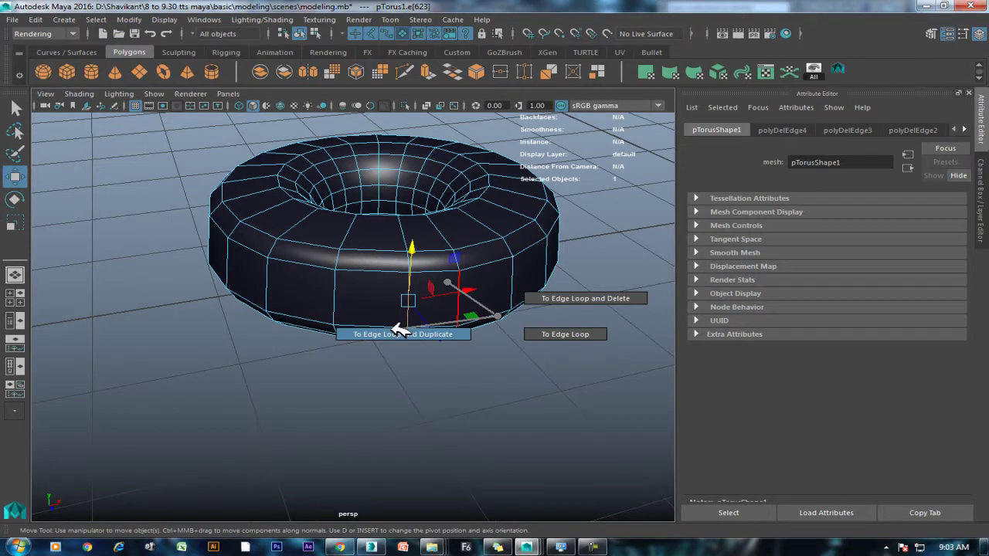
shift+right_drag(399, 330, 400, 329)
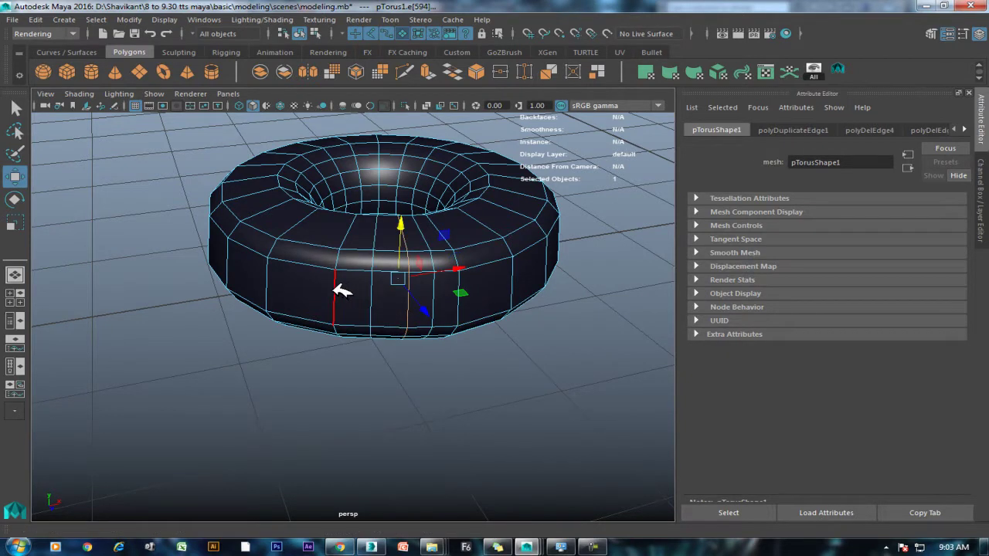
Duplicate edge loops through three more torus edges, then clear the selection.
click(278, 281)
shift+right_drag(435, 248, 351, 280)
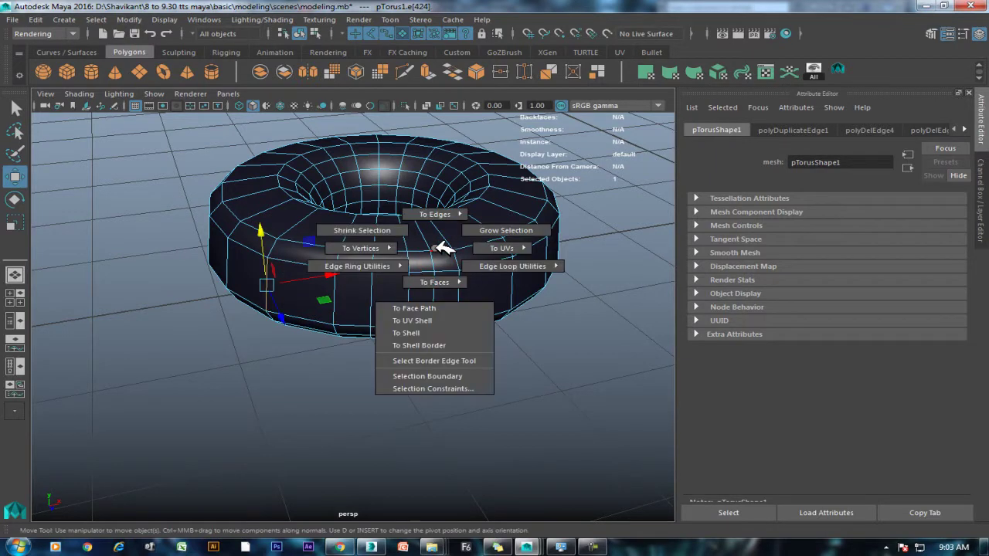
shift+right_drag(398, 249, 425, 320)
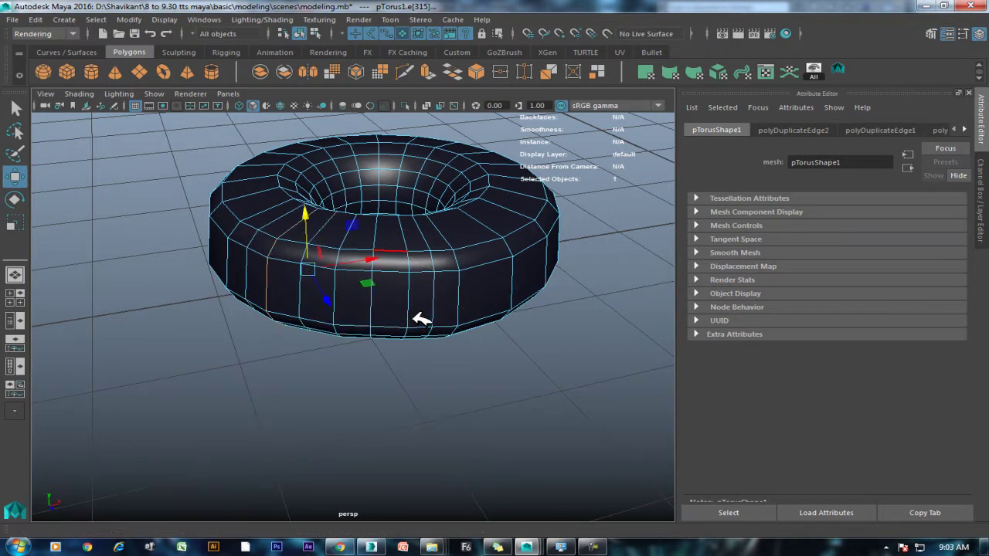
mouse_move(393, 278)
alt+mouse_down()
mouse_move(379, 283)
mouse_move(368, 270)
mouse_move(456, 261)
alt+mouse_up()
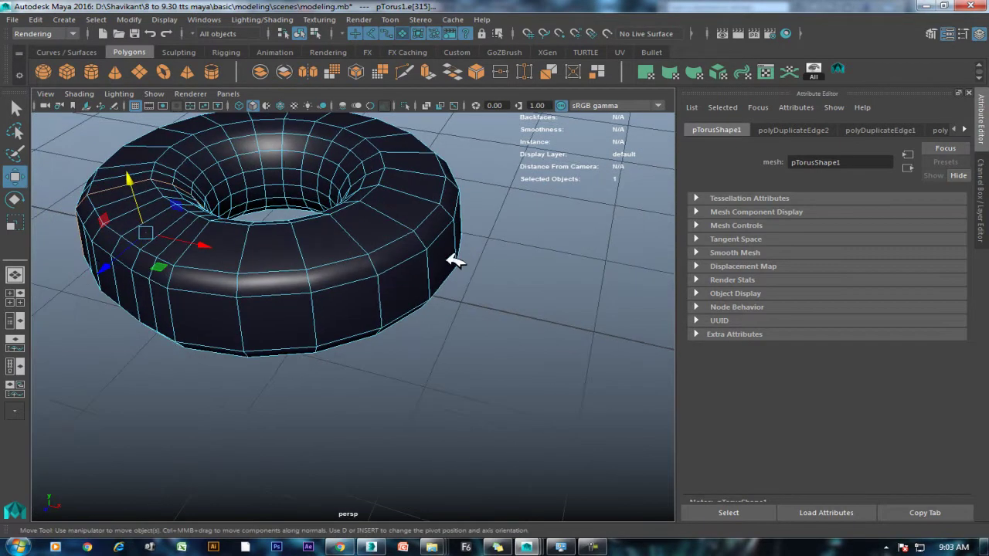
click(380, 286)
mouse_move(453, 269)
ctrl+right_down()
mouse_move(461, 268)
mouse_move(421, 334)
ctrl+right_up()
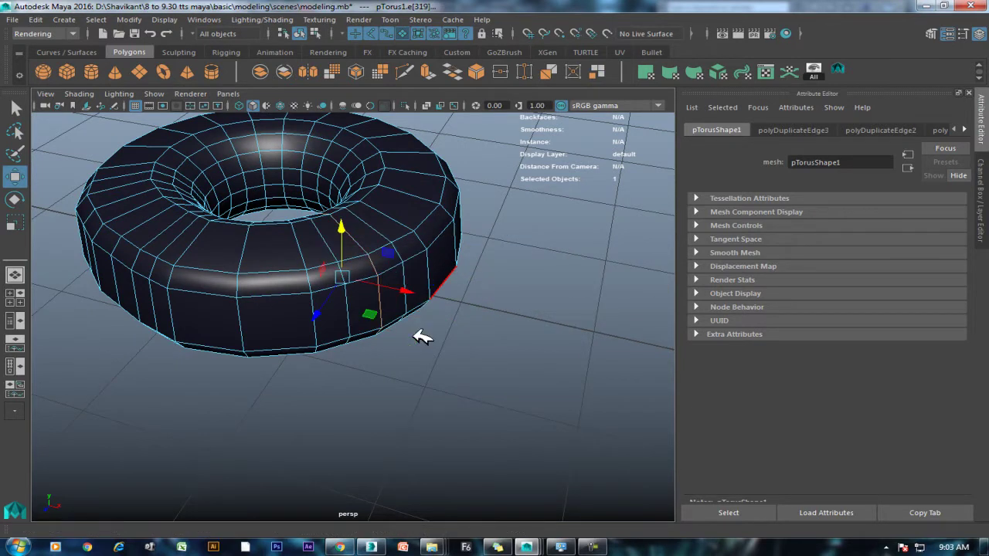
click(255, 315)
mouse_move(506, 269)
ctrl+right_down()
mouse_move(447, 293)
mouse_move(497, 265)
mouse_move(551, 281)
mouse_move(503, 292)
ctrl+right_up()
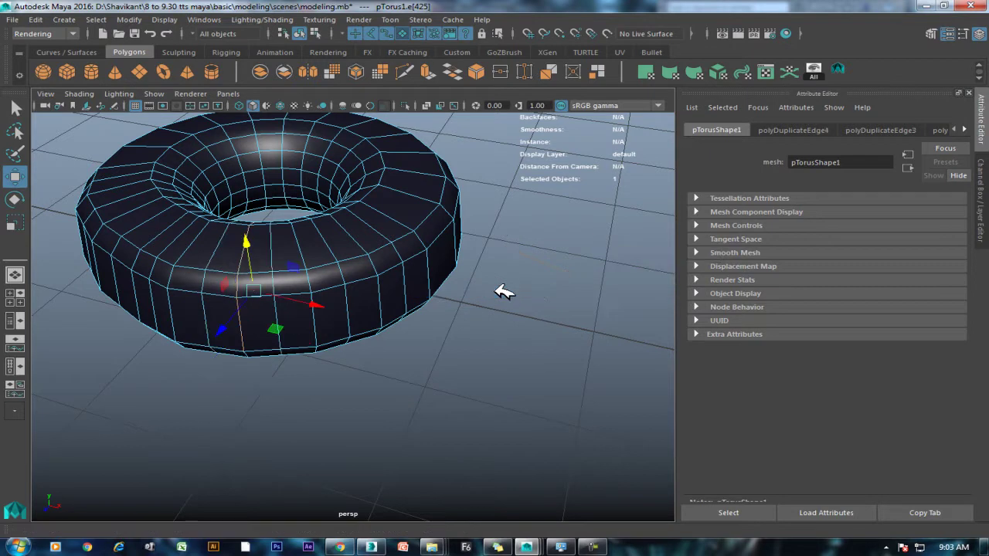
click(503, 292)
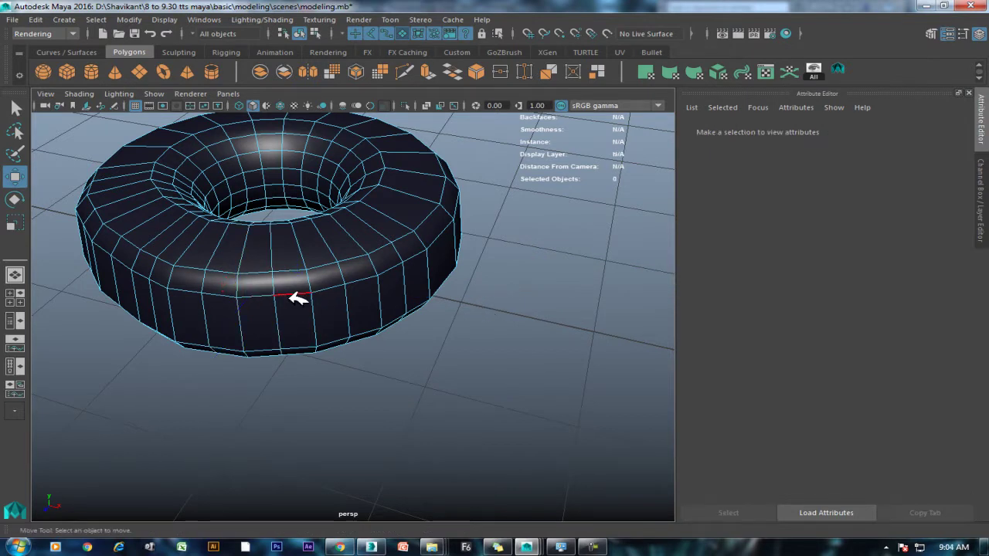
Expand a single torus edge selection into its full edge loop.
click(298, 296)
ctrl+right_drag(356, 254, 484, 301)
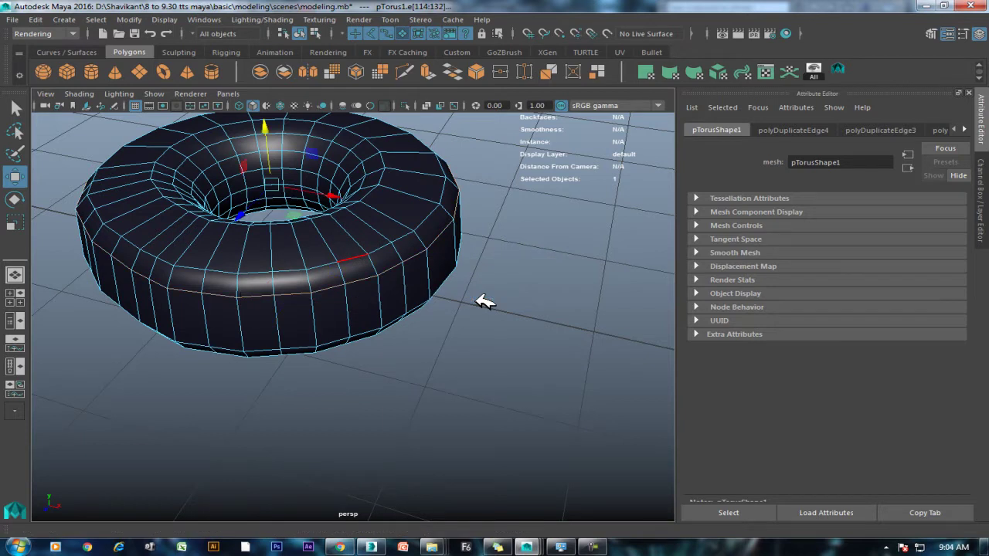
click(299, 266)
ctrl+right_drag(297, 267, 425, 309)
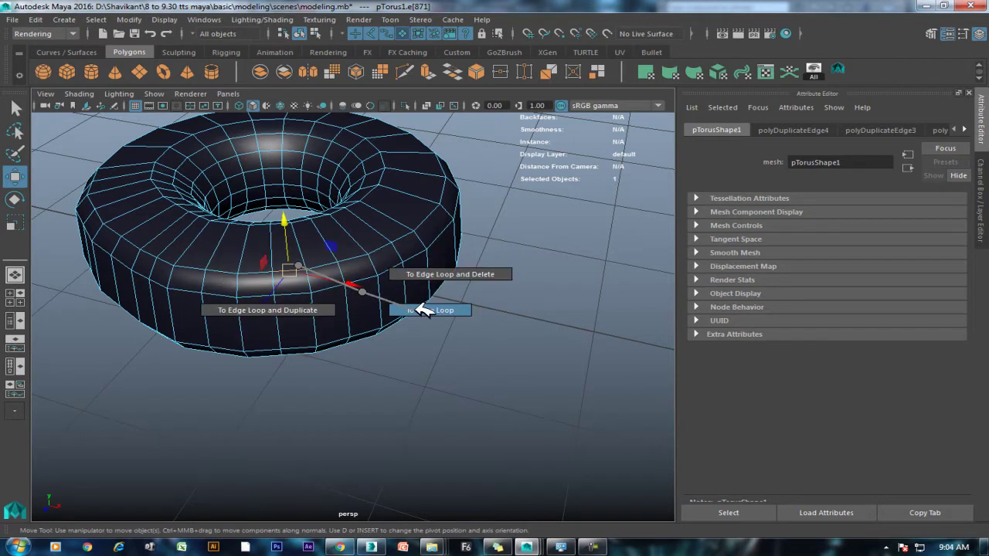
Return the torus to object mode and select it as a whole object.
right_drag(371, 256, 441, 159)
click(362, 217)
scroll(414, 272, up, 3)
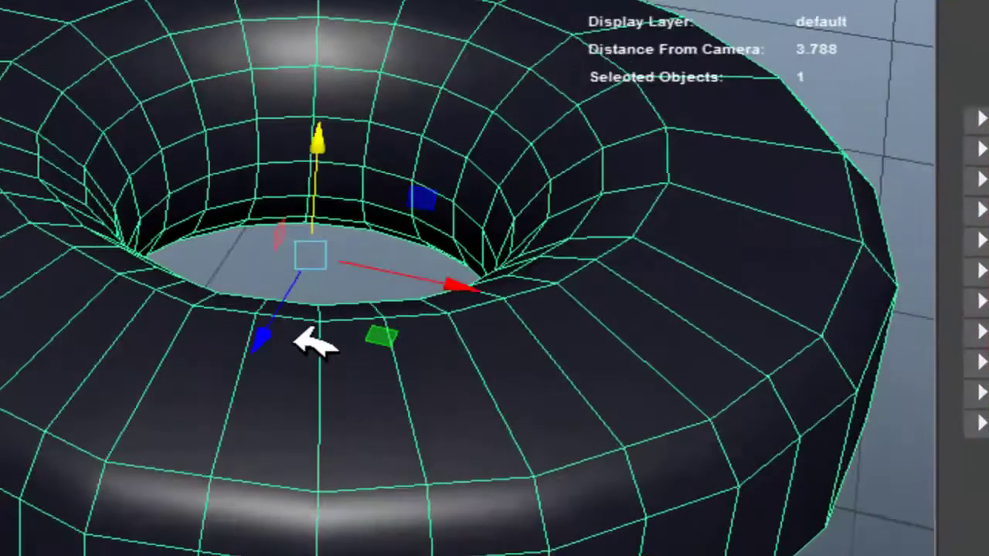
scroll(371, 386, down, 5)
Deselect the torus, select the bottom cylinder, and isolate it with Alt+H so only it shows.
click(514, 336)
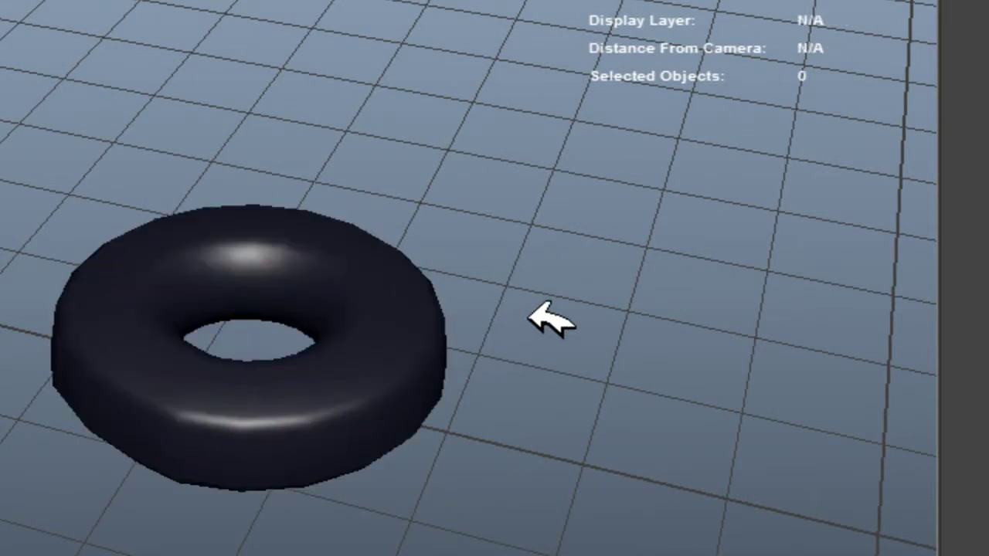
scroll(607, 382, down, 5)
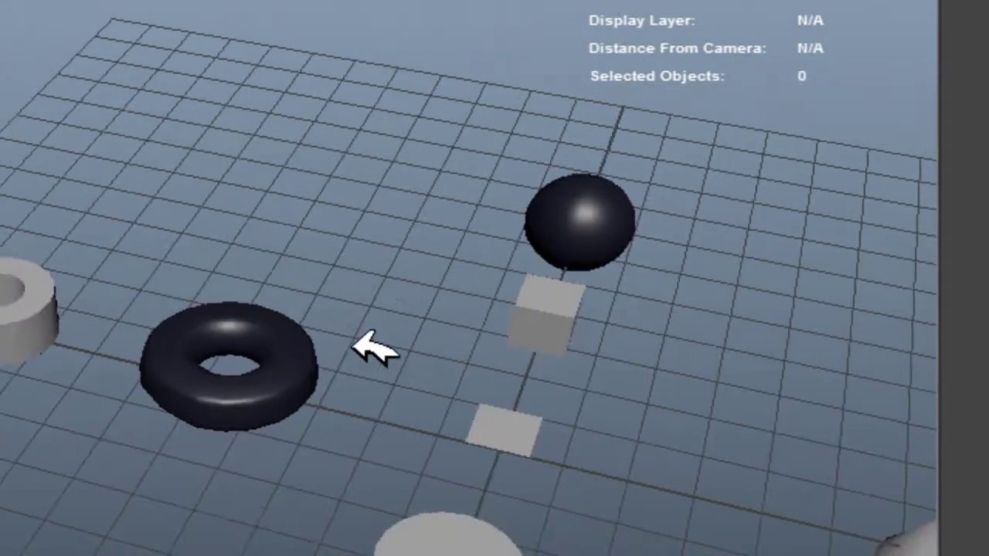
scroll(376, 347, up, 2)
click(657, 536)
mouse_move(483, 499)
alt+middle_down()
mouse_move(304, 399)
mouse_move(309, 364)
alt+middle_up()
scroll(309, 425, up, 2)
key(alt+h)
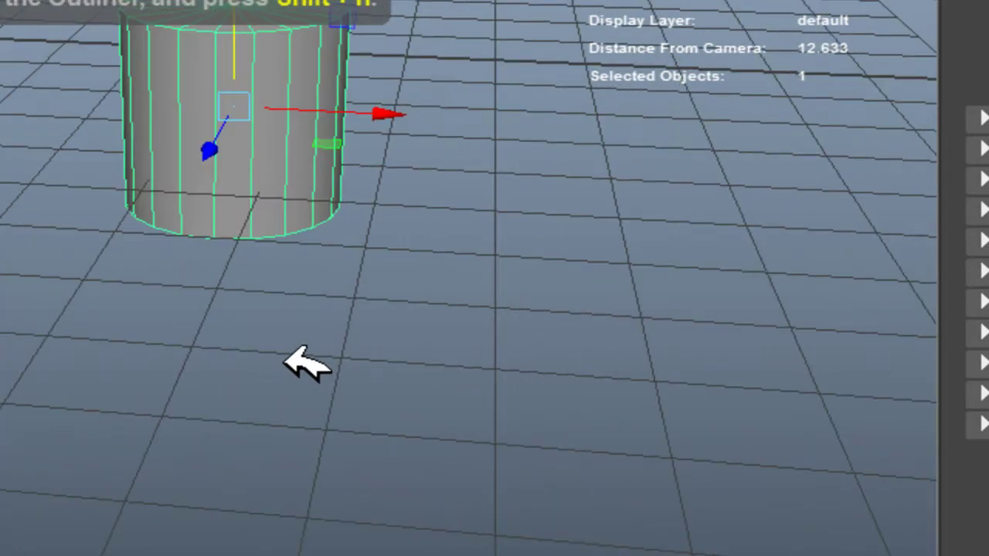
scroll(307, 363, up, 5)
Switch the cylinder to face mode, select a side face, and dismiss the selection conversion menu unchanged.
right_drag(381, 262, 376, 83)
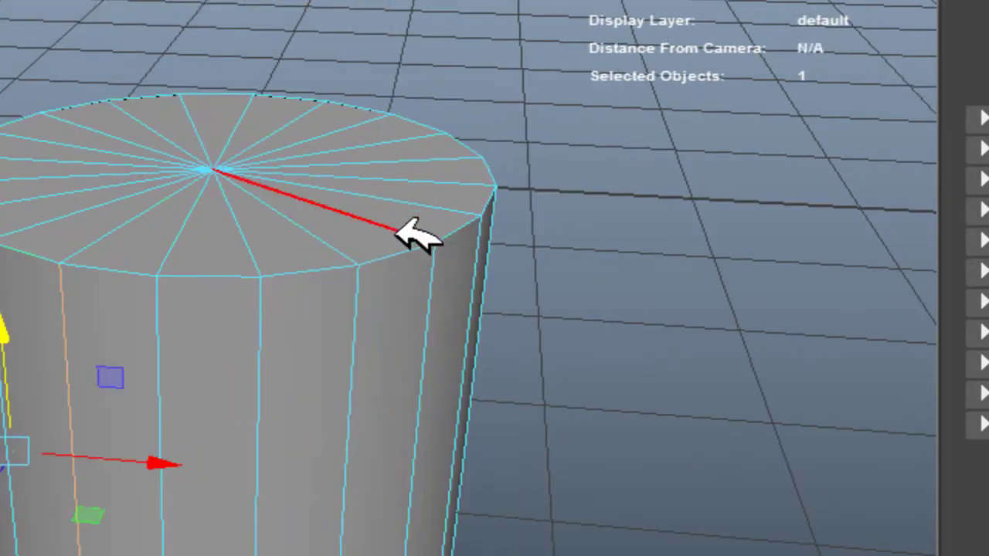
right_drag(418, 232, 413, 209)
click(320, 376)
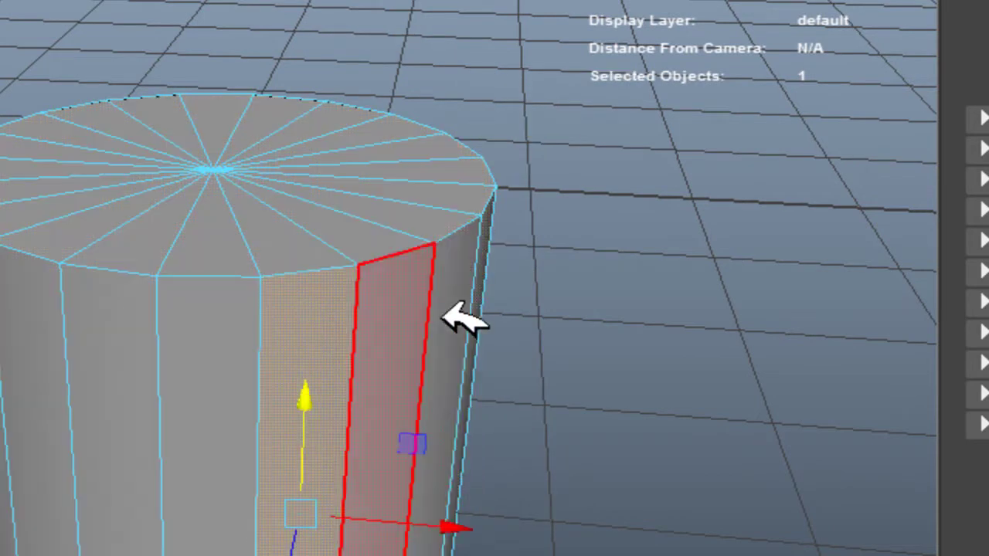
shift+right_drag(616, 254, 638, 255)
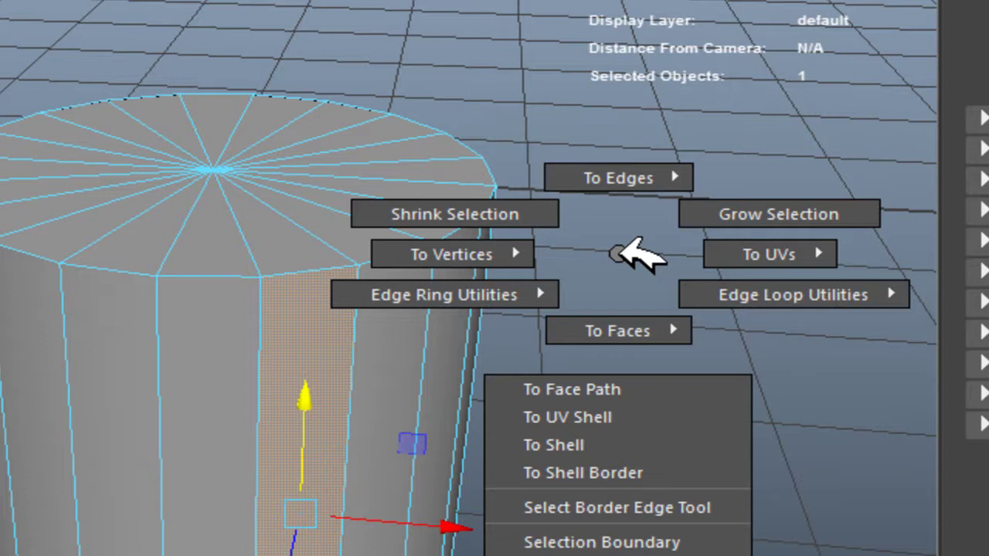
shift+right_drag(623, 249, 599, 257)
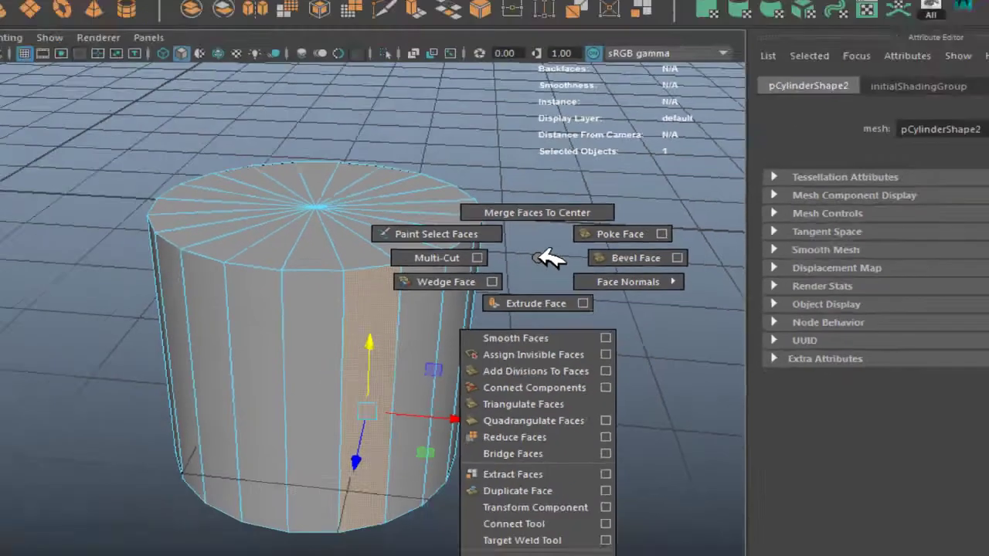
After checking the Maya shortcut notes, select the cylinder's front face and bring up its face marking menu.
click(497, 547)
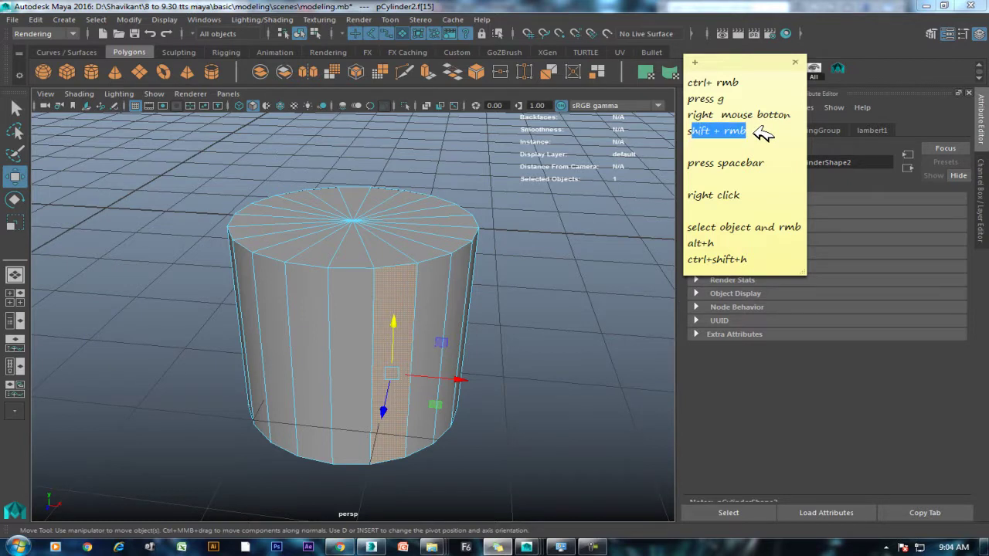
alt+drag(483, 220, 343, 357)
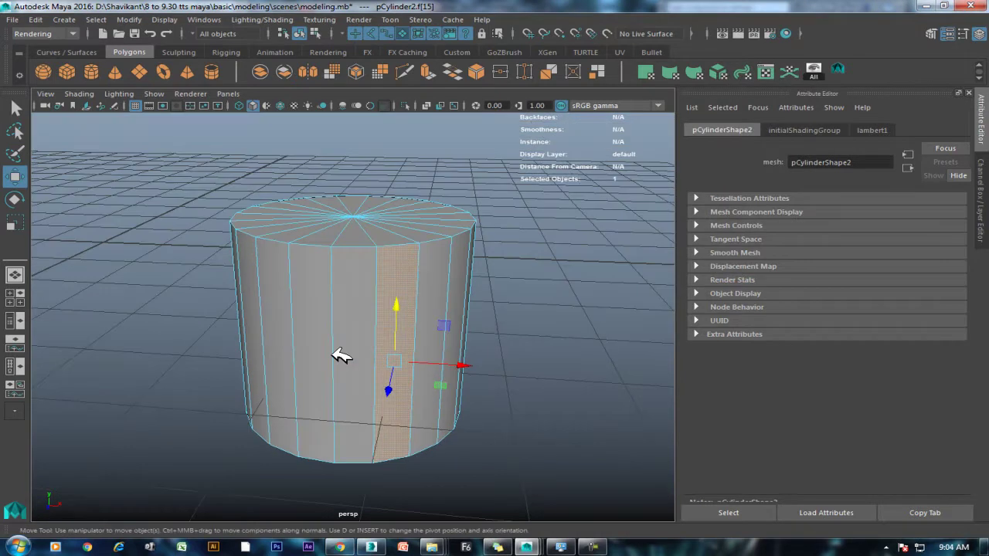
click(369, 329)
shift+right_click(559, 265)
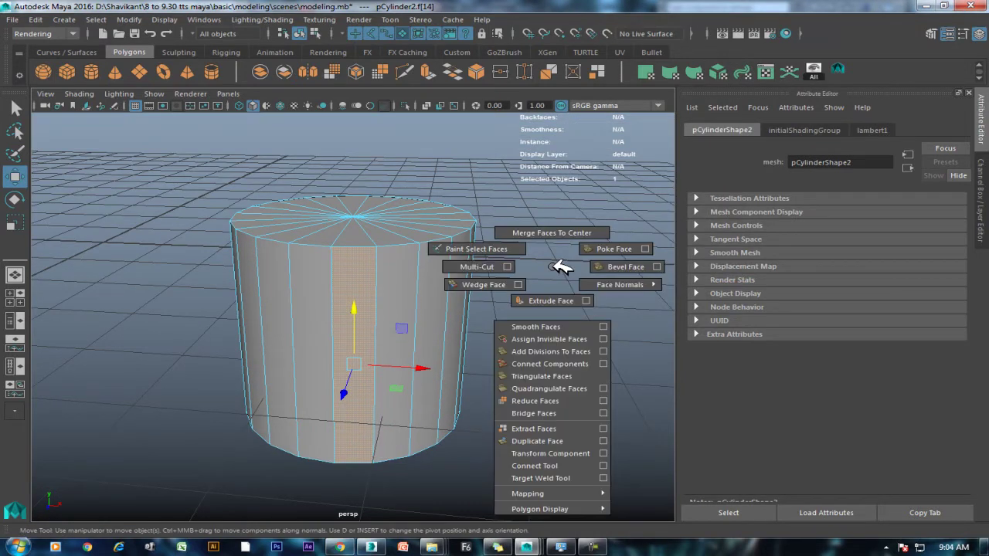
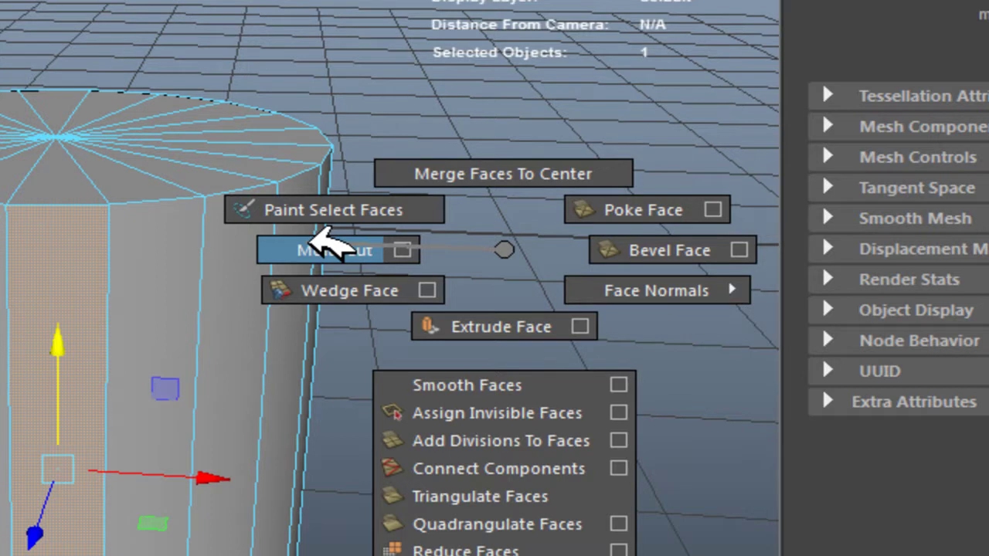
Start a Multi-Cut on the cylinder, placing cut points across three adjacent top-cap edges.
shift+right_drag(325, 246, 324, 245)
scroll(177, 247, up, 1)
scroll(139, 302, up, 1)
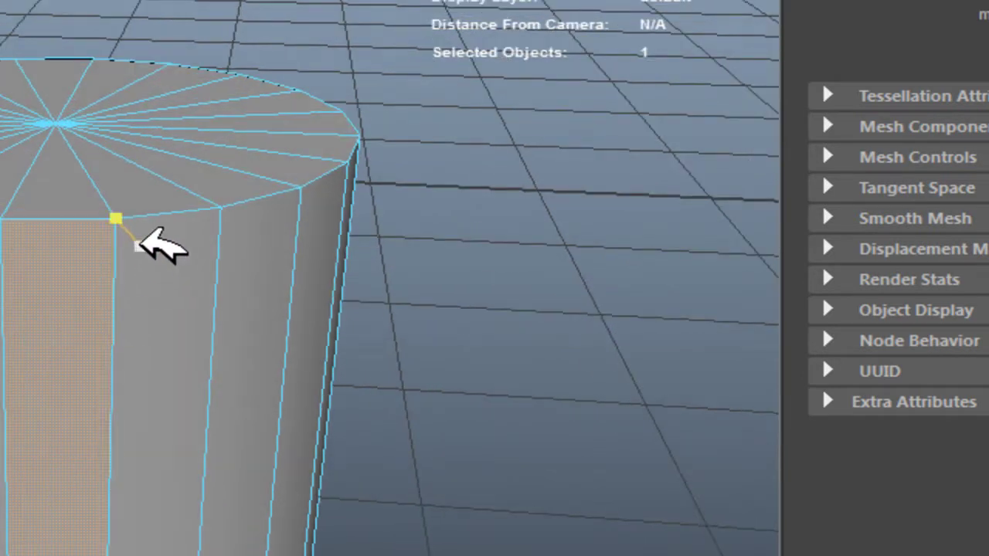
scroll(135, 224, up, 1)
scroll(85, 240, up, 1)
click(8, 255)
click(70, 257)
click(125, 245)
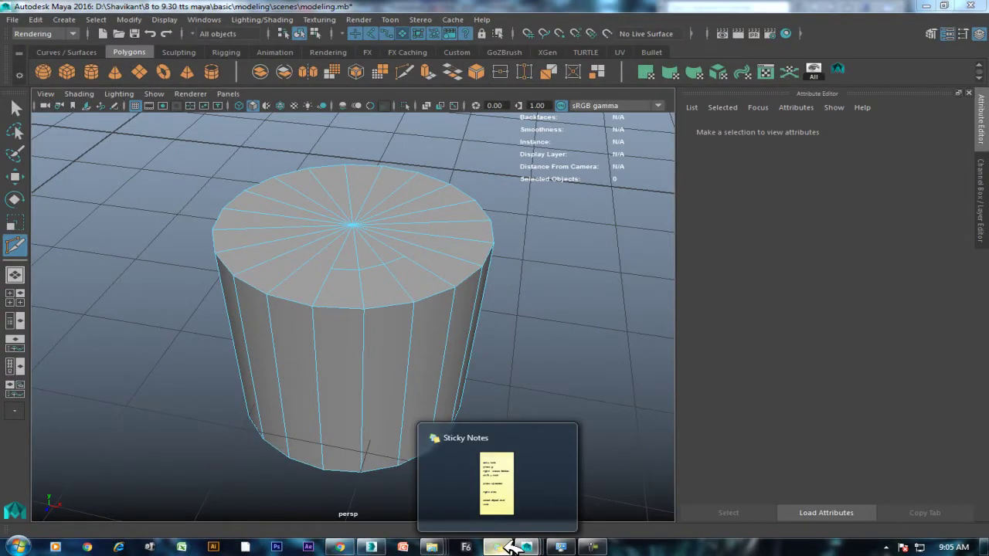
Add a 'press enter' line under 'shift + rmb' in the shortcut sticky note, then return to Maya.
click(510, 547)
click(767, 135)
key(Return)
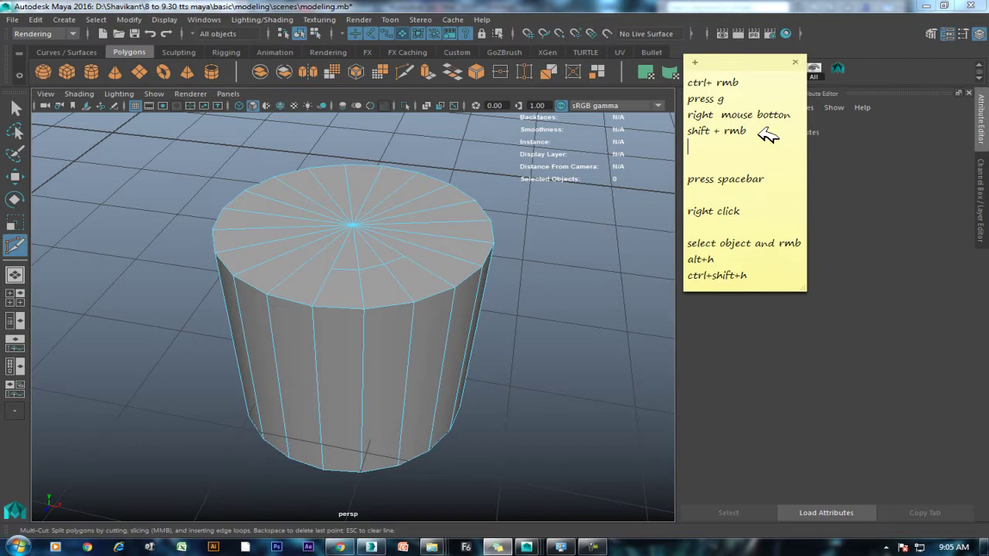
key(Return)
text(press ent)
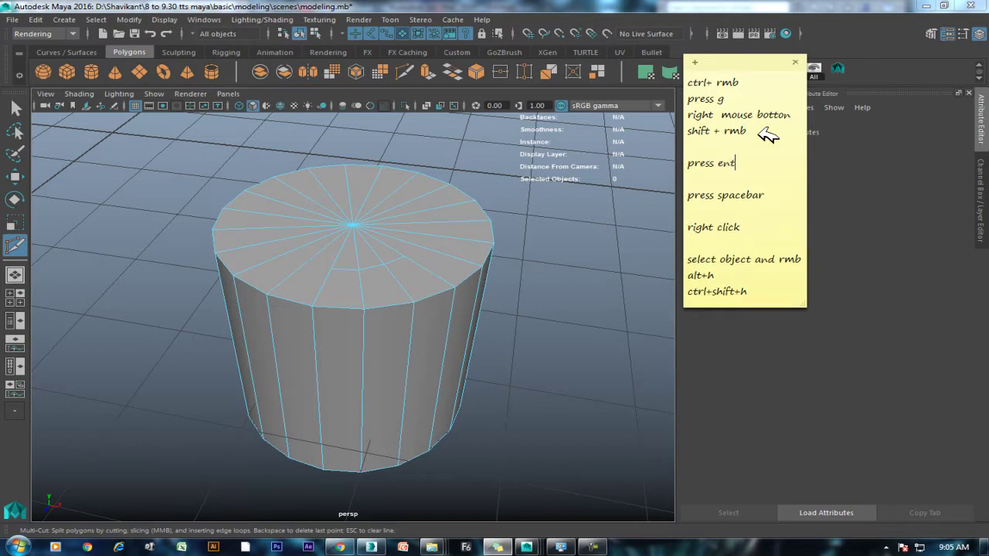
click(401, 266)
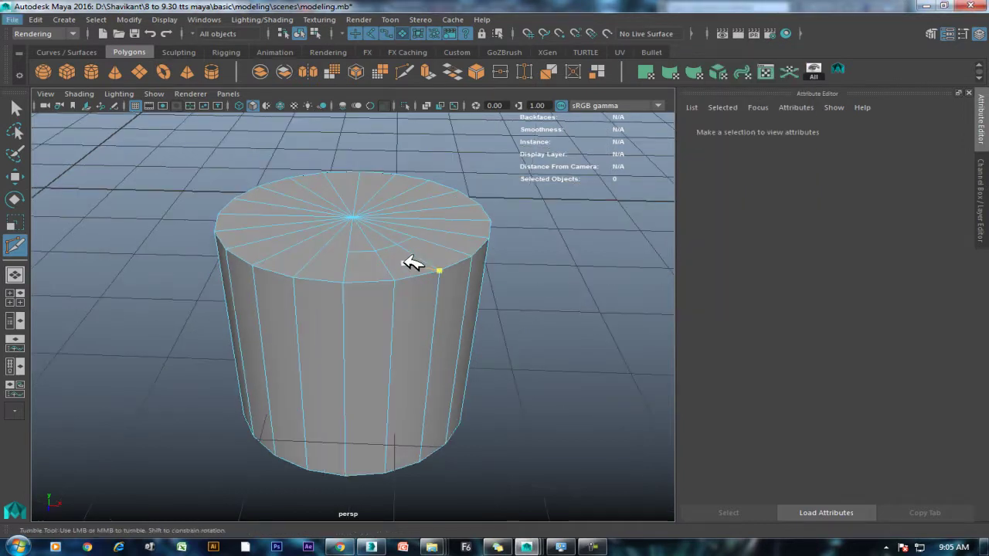
key(w)
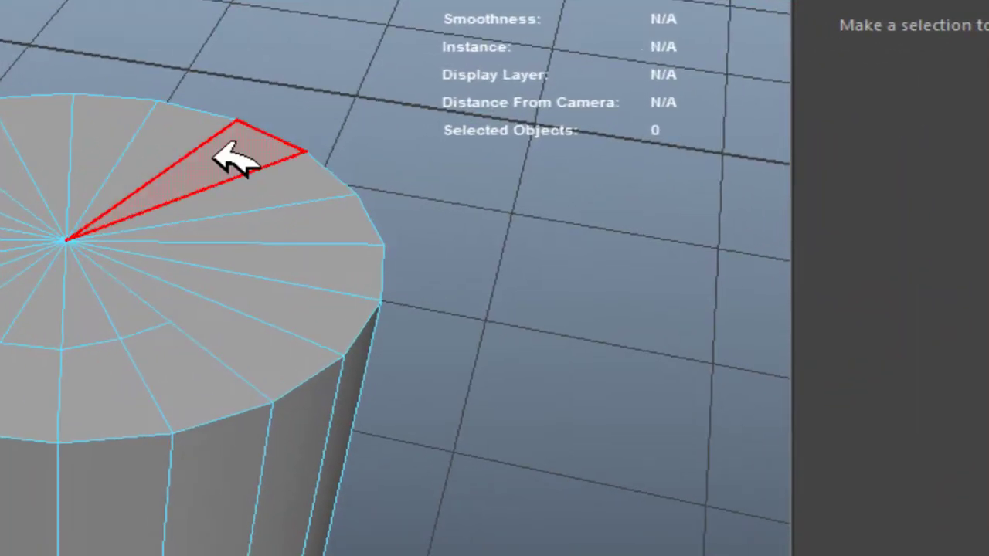
Return to object mode, select the cylinder and pick one of its side faces.
right_drag(178, 252, 270, 150)
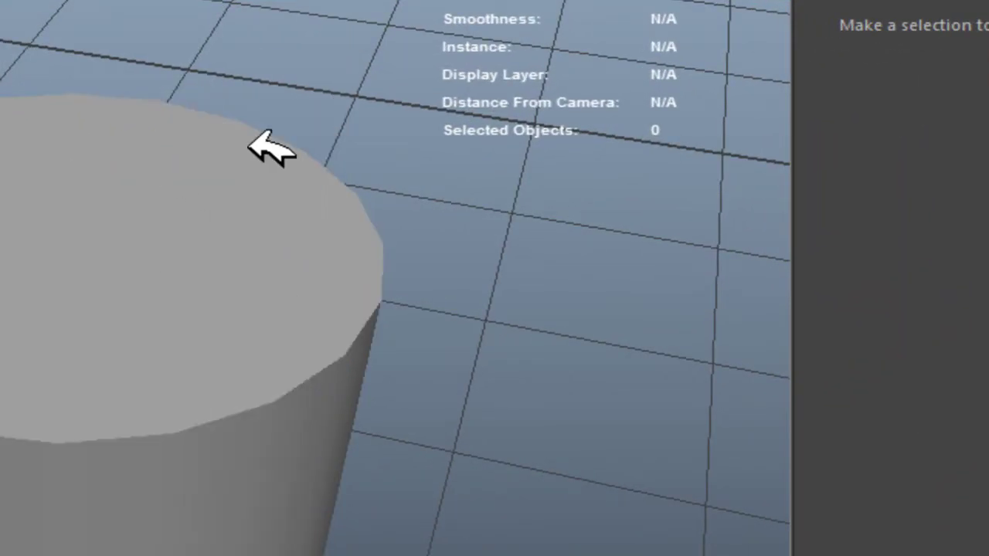
click(205, 186)
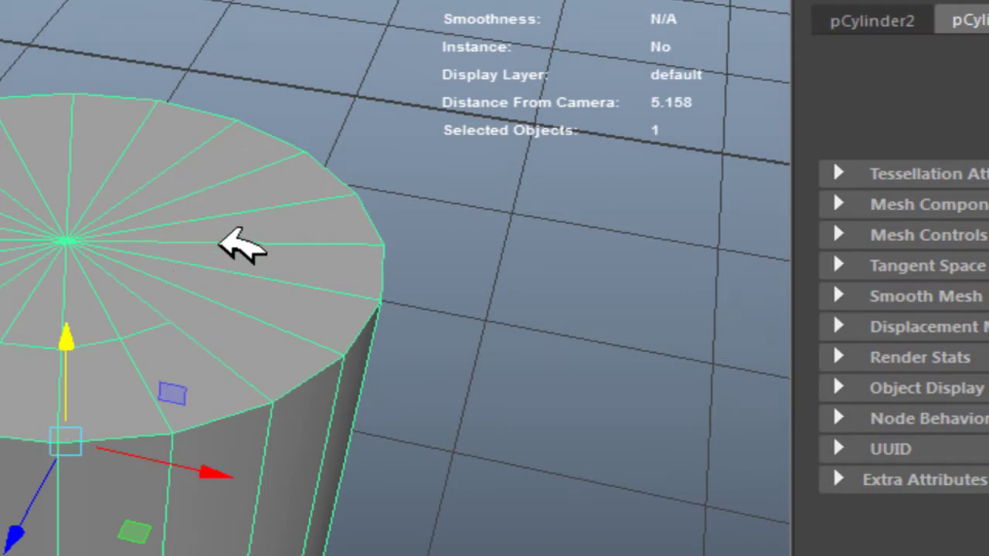
shift+right_click(249, 229)
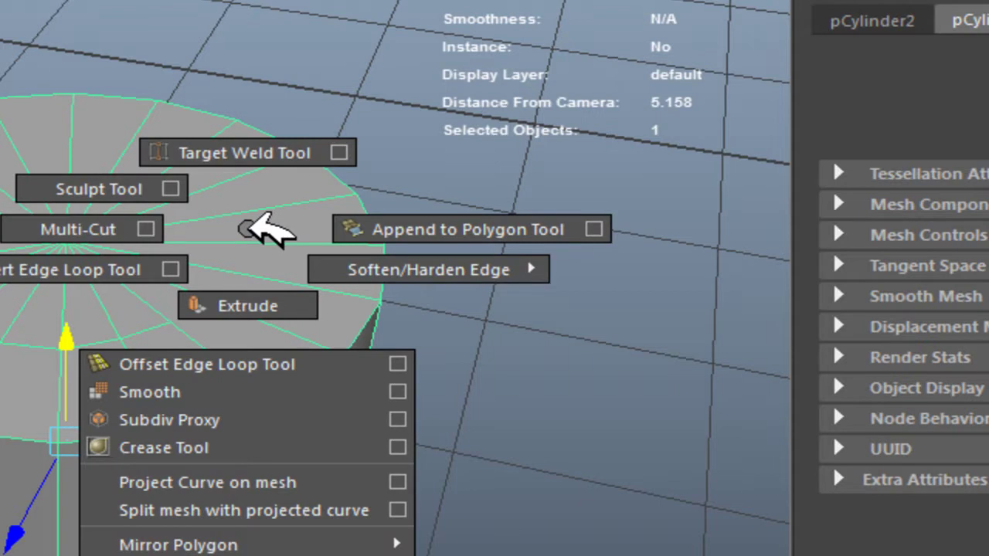
right_drag(249, 175, 267, 211)
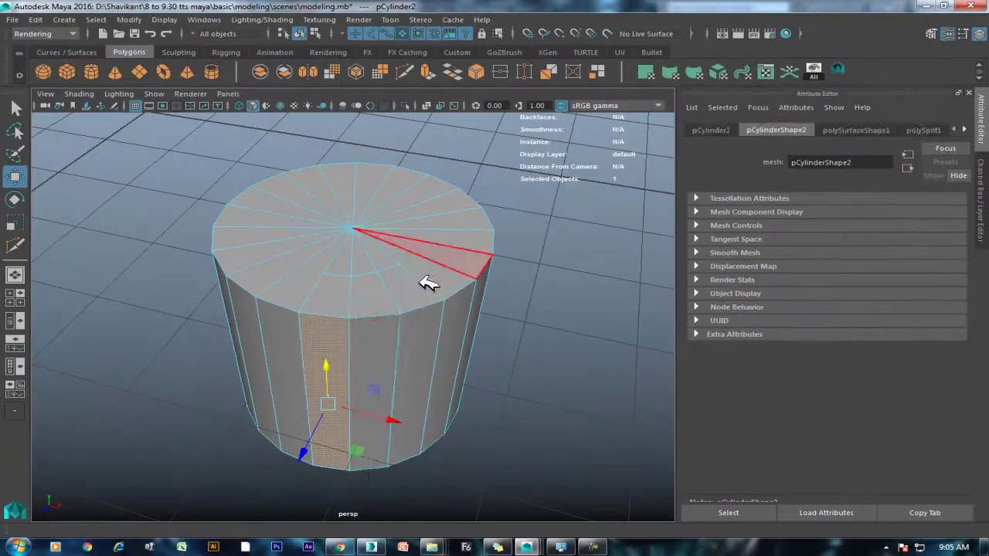
click(398, 356)
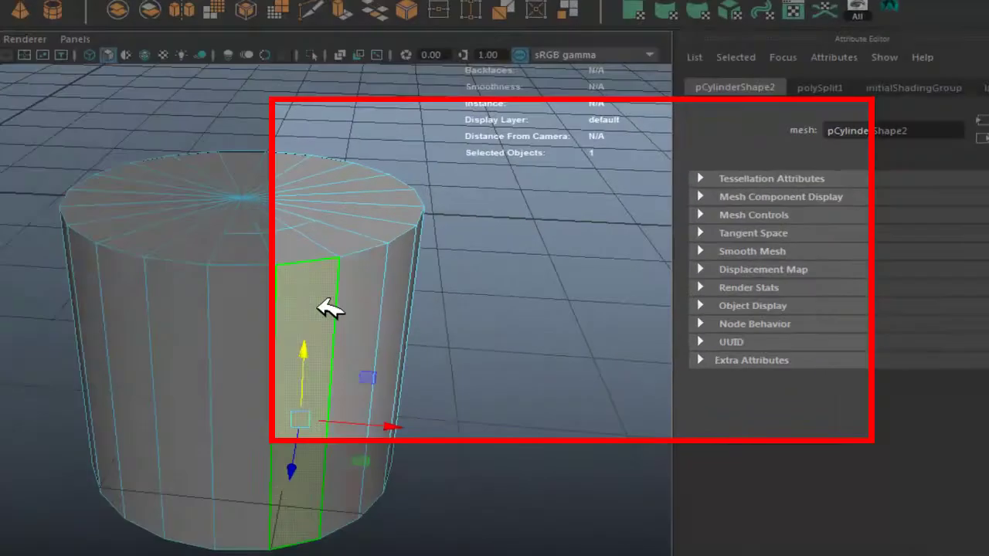
Switch to edge mode and select a vertical side edge, bringing up the edge ring options.
right_drag(407, 198, 410, 161)
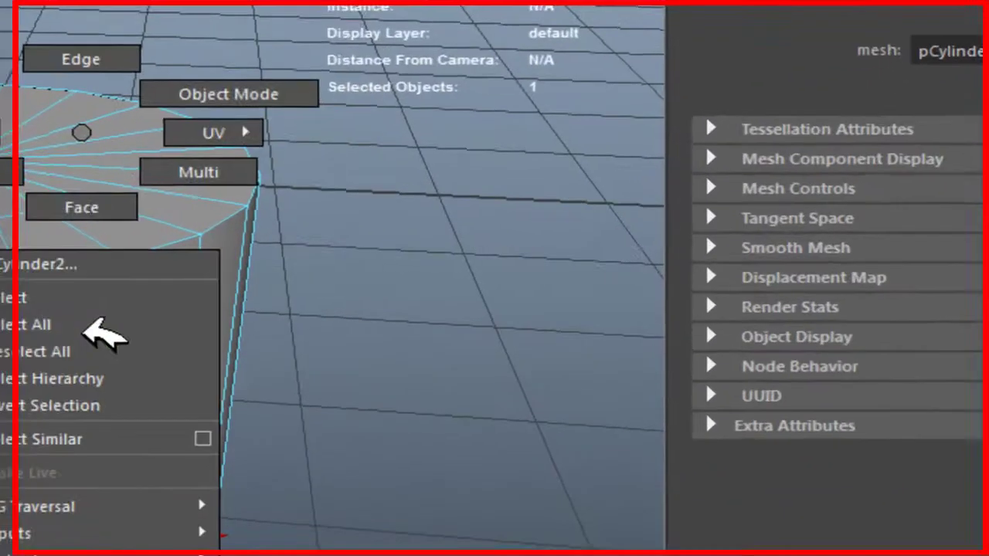
click(105, 391)
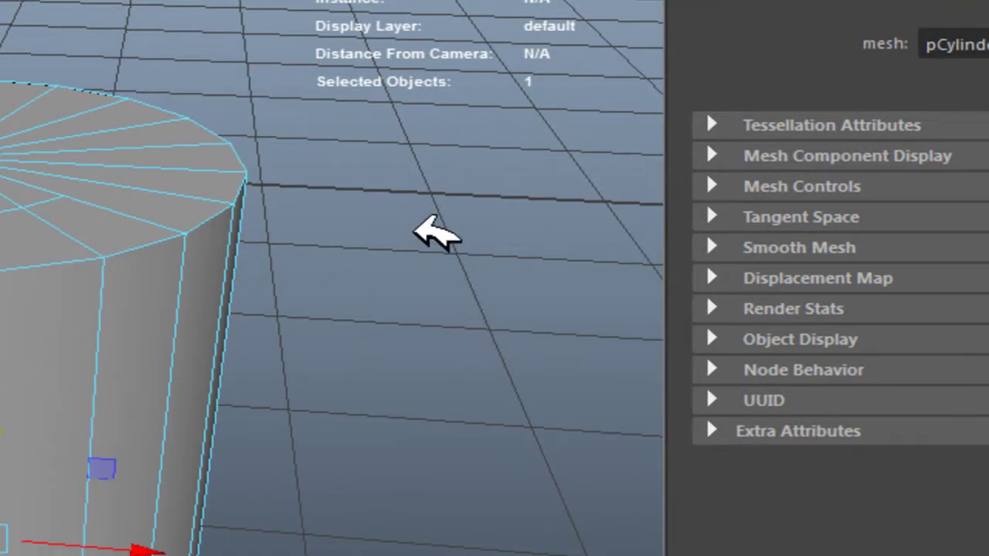
shift+right_drag(412, 232, 433, 232)
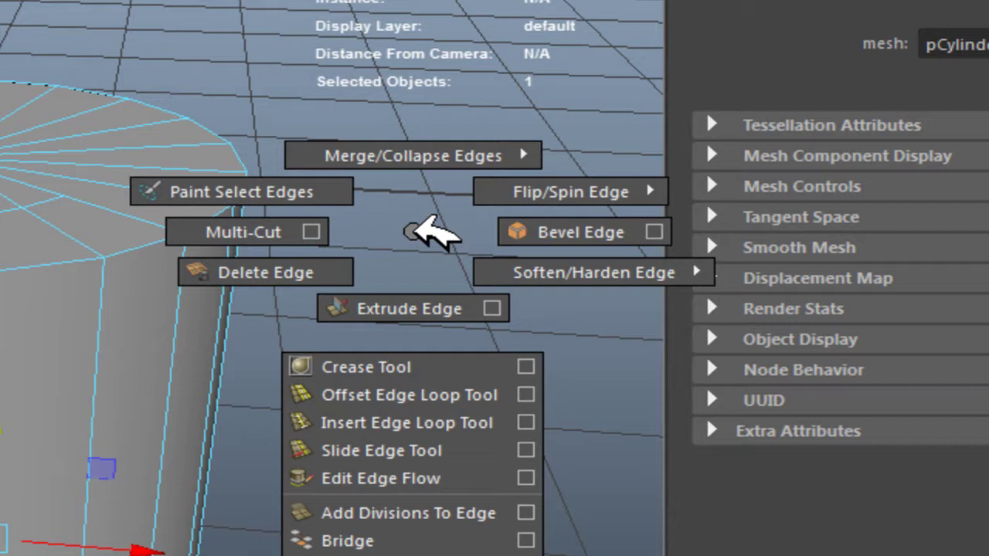
mouse_move(433, 232)
shift+right_down()
mouse_move(484, 139)
mouse_move(364, 253)
mouse_move(334, 266)
shift+right_up()
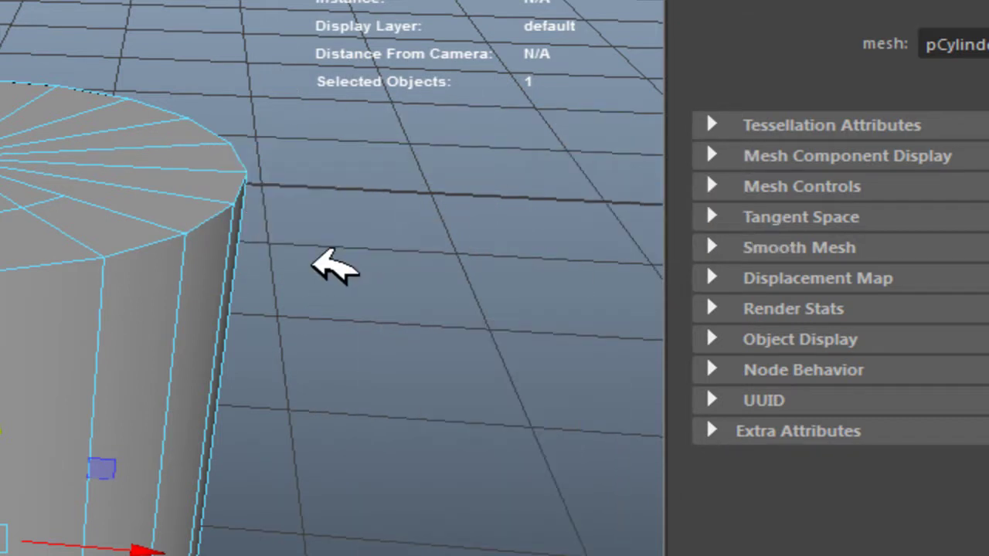
right_drag(388, 126, 409, 221)
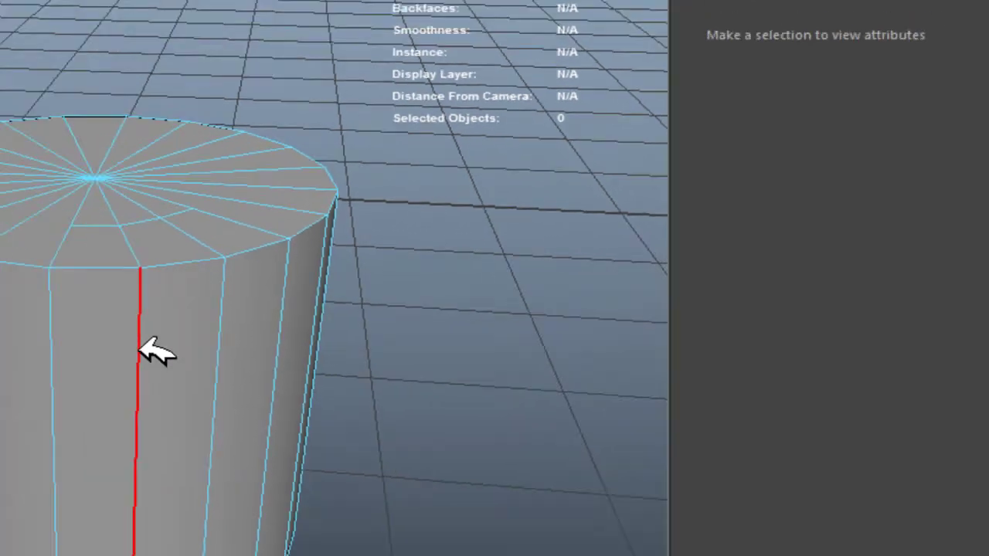
click(378, 309)
shift+right_drag(566, 249, 537, 319)
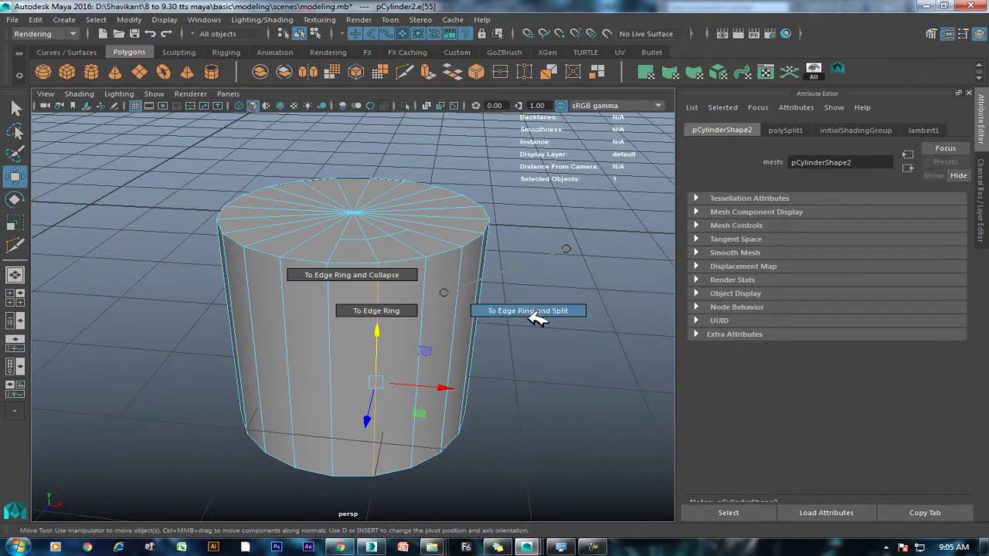
Split the side edge ring repeatedly to add horizontal edge loops around the cylinder.
shift+right_drag(553, 251, 489, 279)
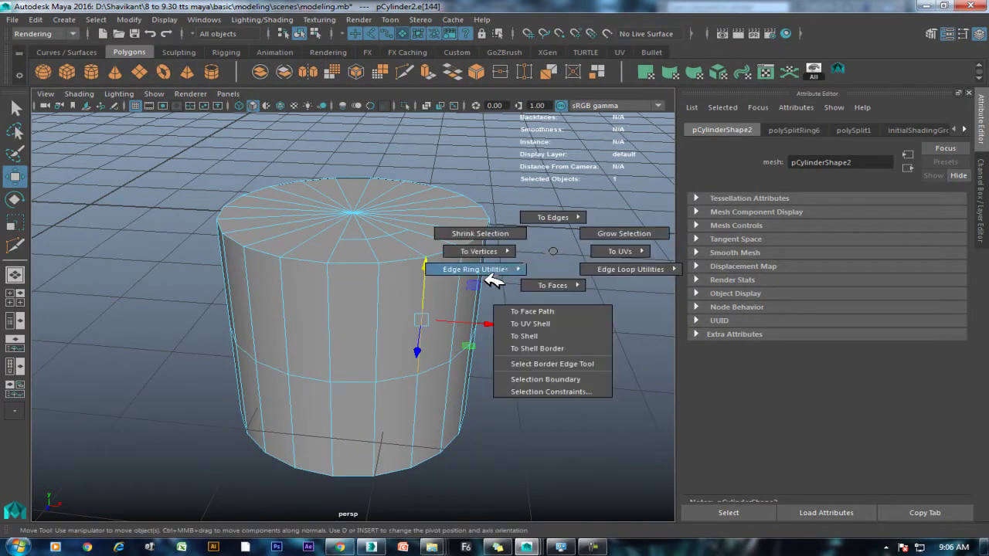
click(414, 410)
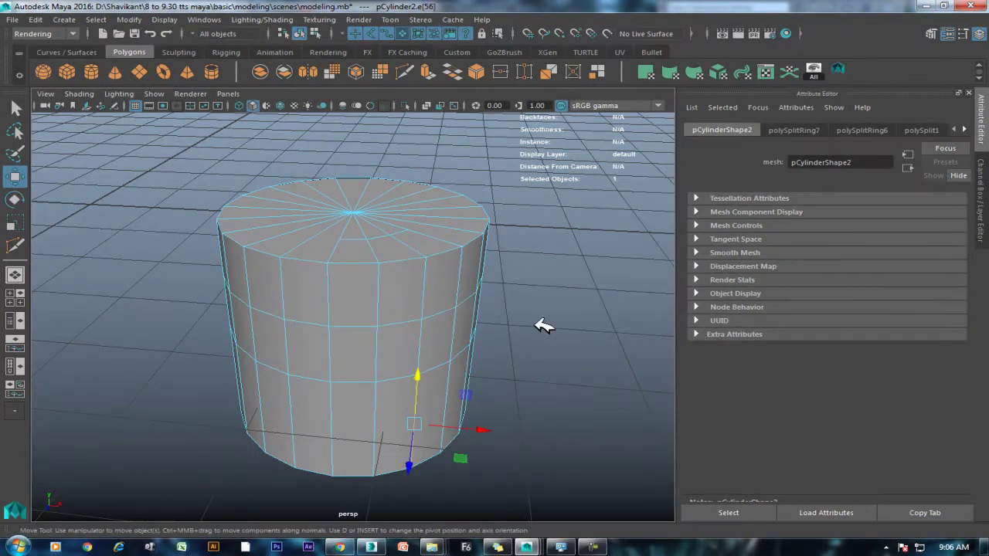
shift+right_drag(543, 326, 487, 309)
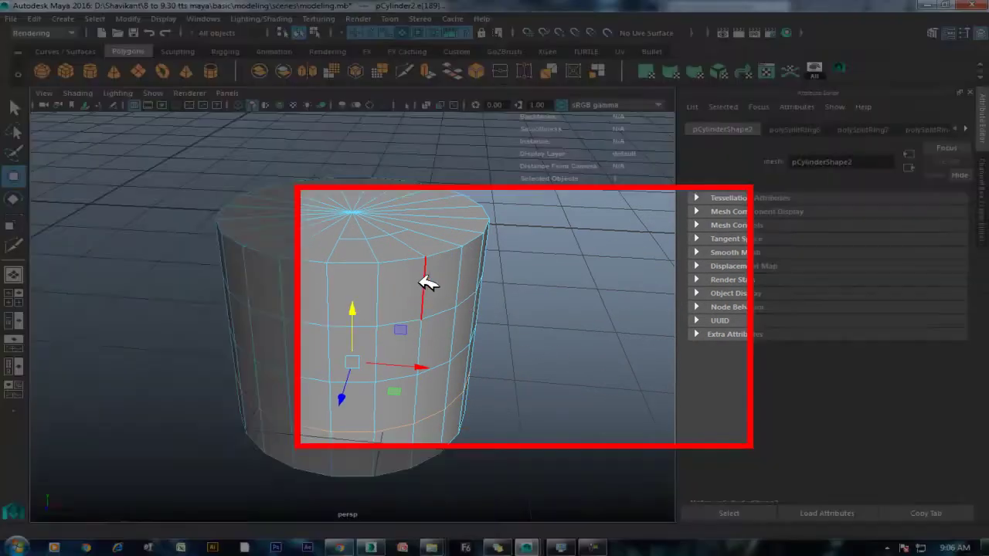
In face mode, pick a side face and Shift+double-click to select its horizontal face ring.
right_drag(420, 208, 422, 238)
click(416, 303)
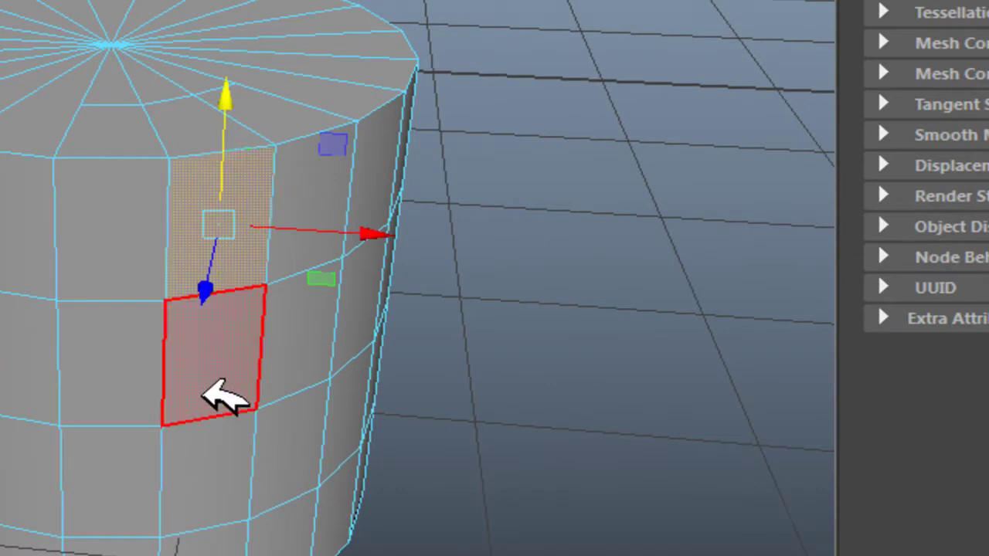
click(221, 398)
shift+right_drag(484, 234, 503, 236)
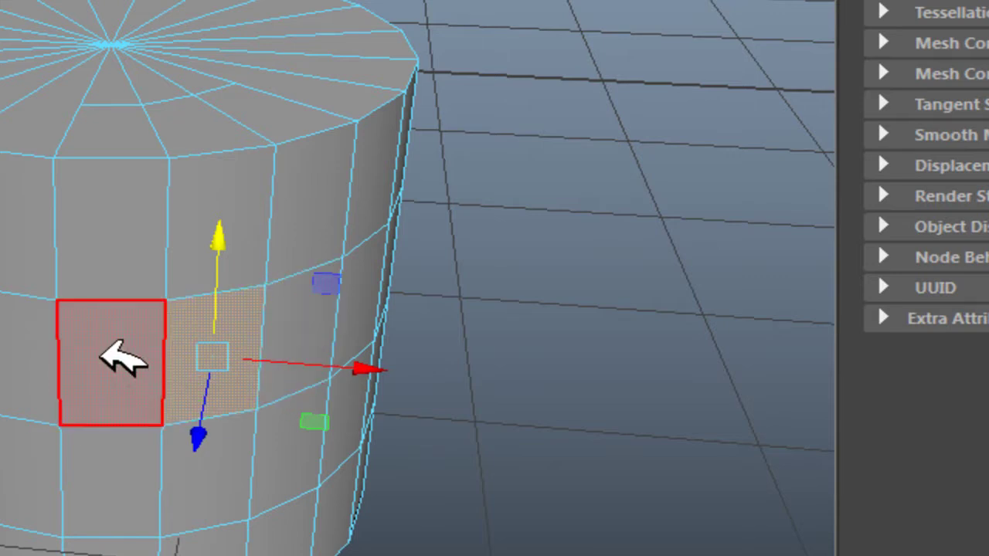
shift+double_click(103, 357)
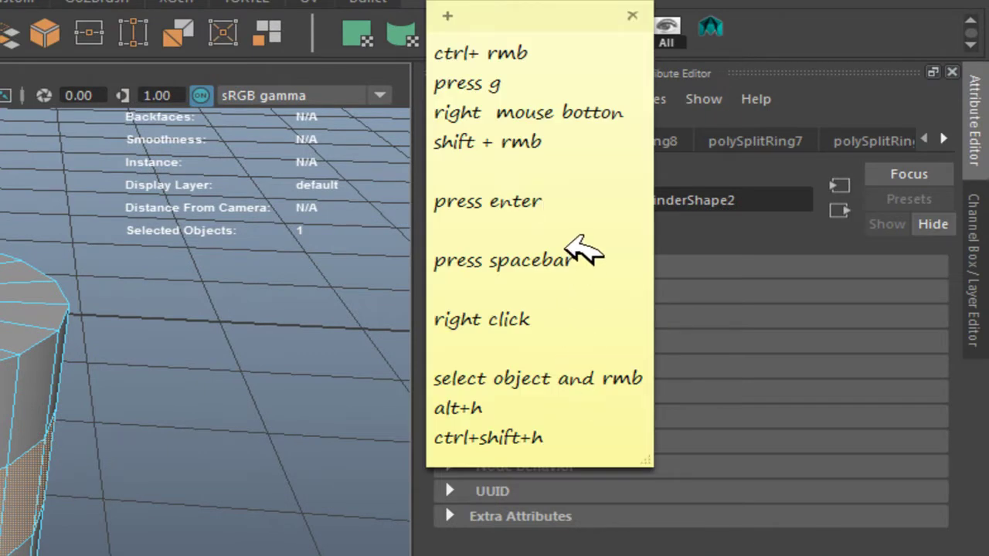
Insert blank lines after 'press enter' and type 'select one face & shift+ double click' in the note.
key(Return)
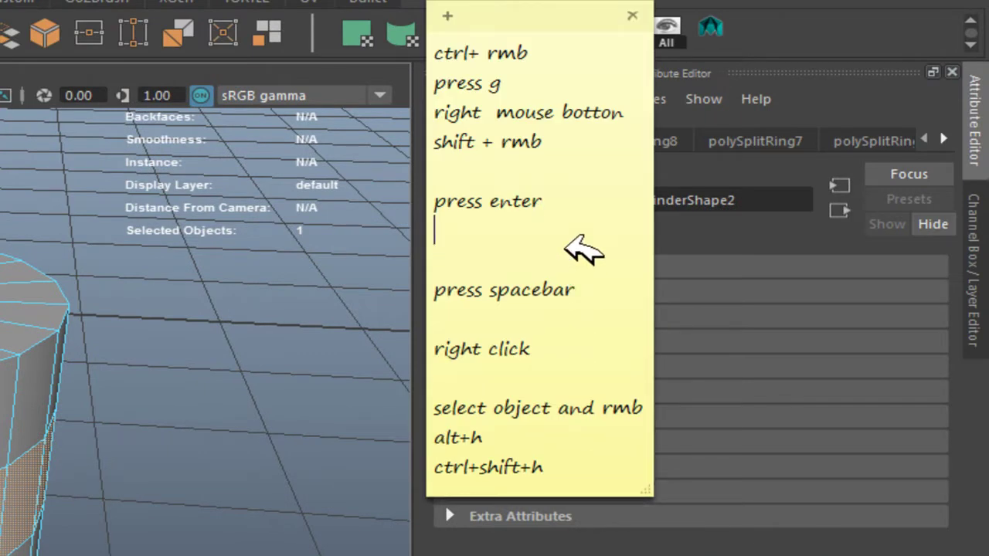
key(Return)
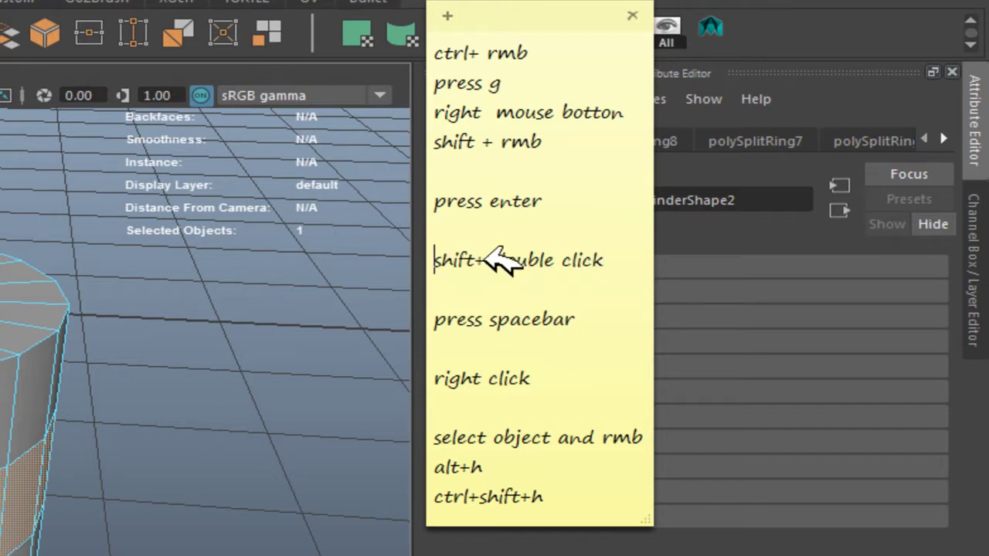
text(s)
text(e)
text(elect s)
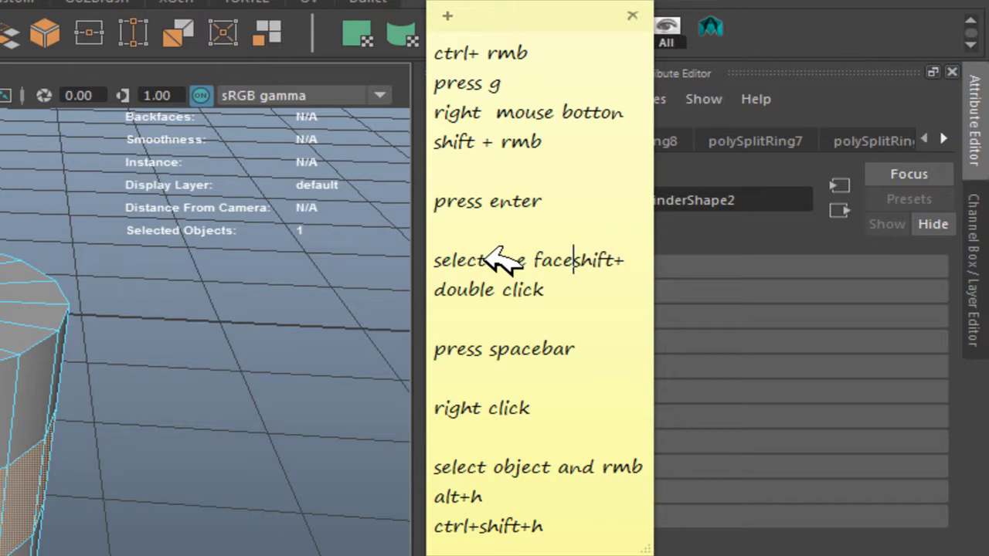
text( &)
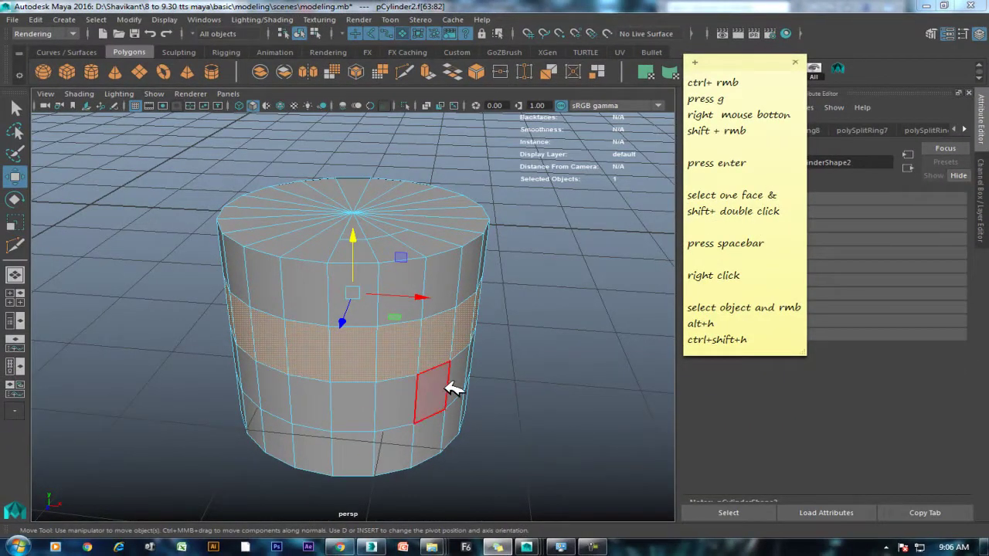
Try selecting a side face loop on the cylinder by Shift+double-clicking a face.
click(366, 360)
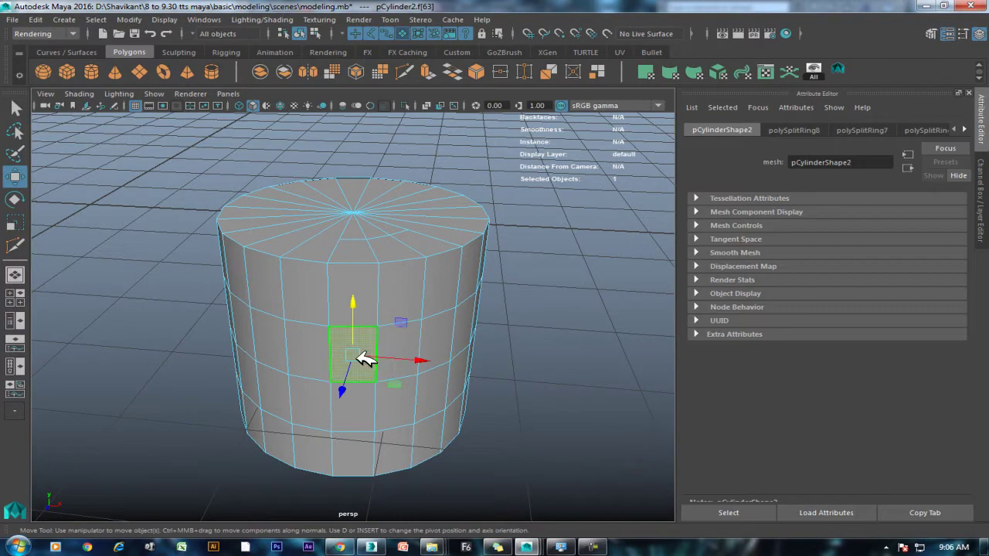
shift+double_click(403, 343)
click(396, 396)
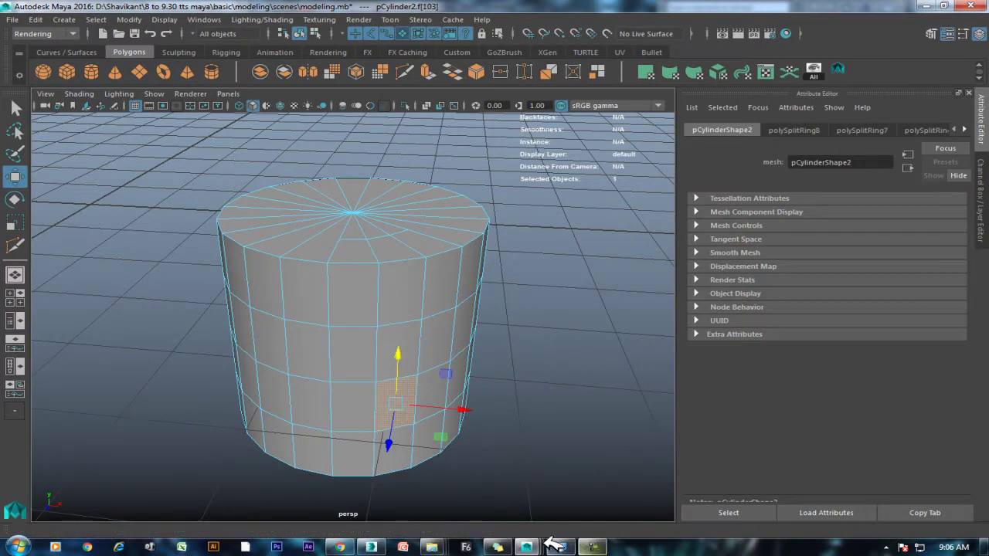
Add '(lmb)' to the shortcut note, then select the cylinder's full middle face ring.
mouse_move(497, 547)
click(506, 547)
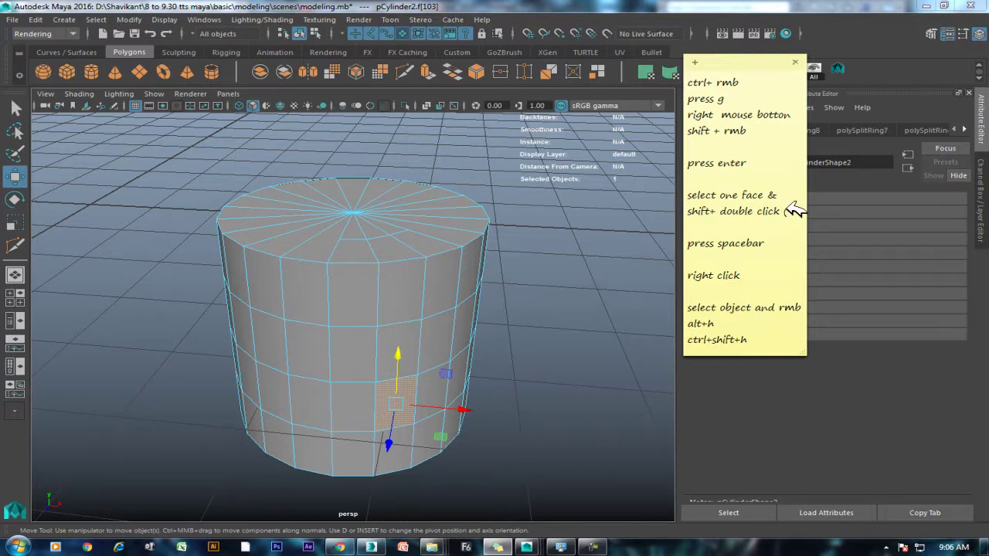
text(lmb)
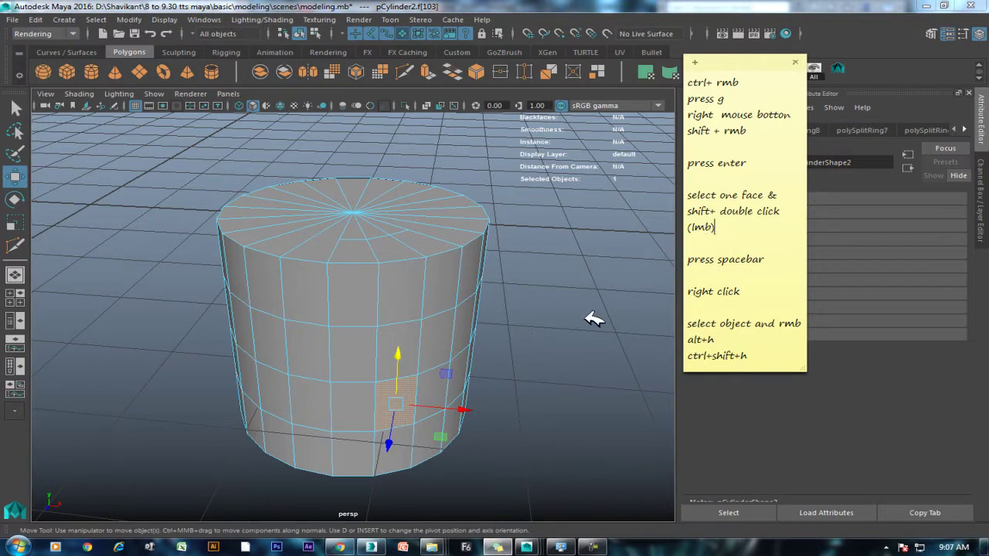
click(398, 347)
shift+double_click(352, 358)
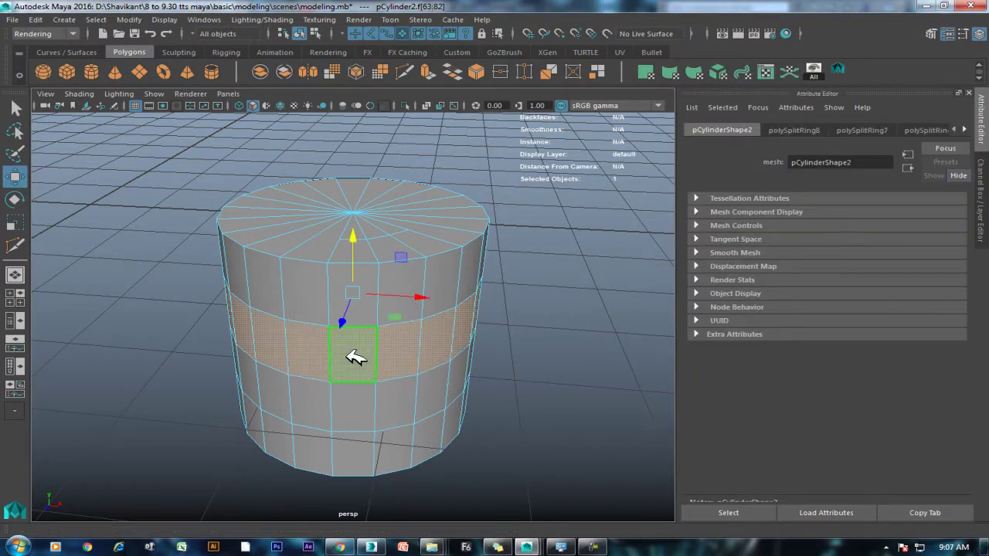
Extrude the middle face ring outward by 0.381 into a flange, then select the lower face loop.
shift+right_click(549, 284)
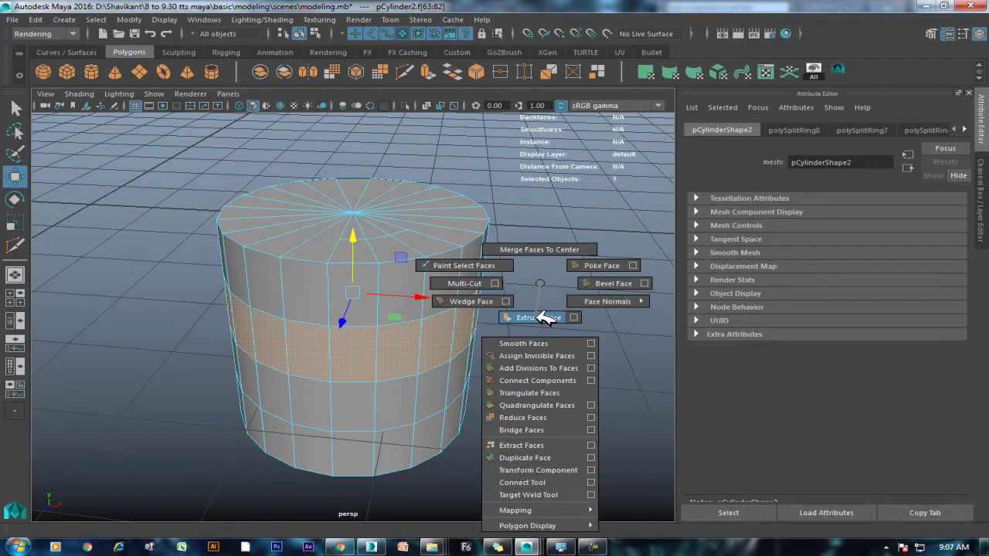
click(545, 318)
mouse_move(508, 276)
alt+mouse_down()
mouse_move(347, 371)
mouse_move(353, 402)
mouse_move(474, 379)
mouse_move(420, 354)
mouse_move(412, 374)
mouse_move(378, 335)
mouse_move(348, 363)
alt+mouse_up()
double_click(332, 380)
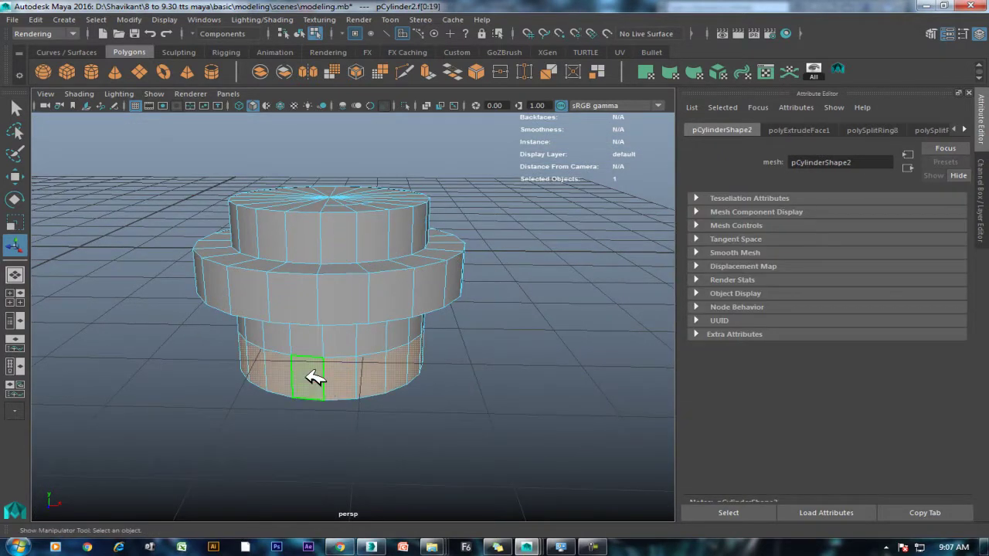
Extrude the lower face ring 0.659 outward as separate teeth with Keep Faces Together off.
shift+right_drag(489, 302, 497, 335)
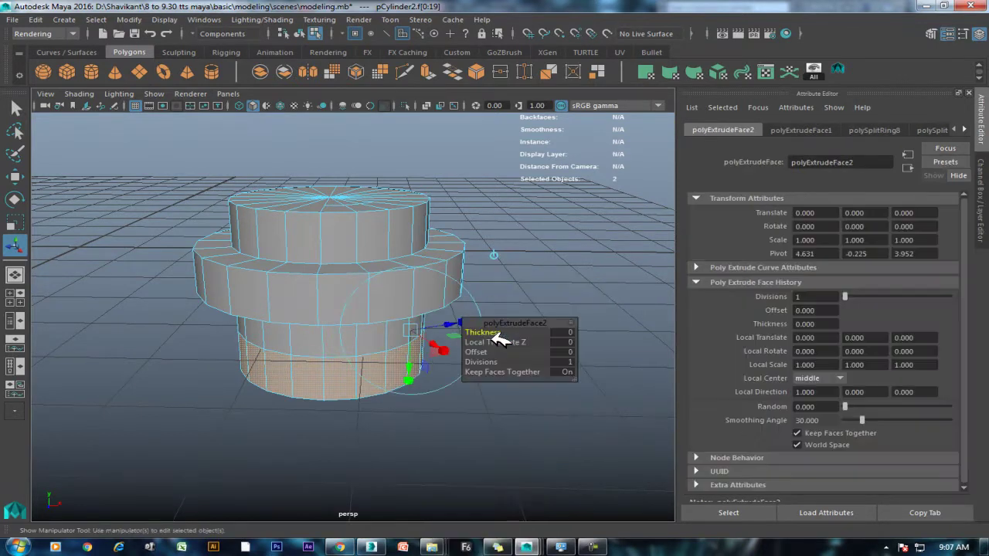
mouse_move(379, 402)
alt+mouse_down()
mouse_move(325, 441)
mouse_move(261, 403)
mouse_move(324, 411)
alt+mouse_up()
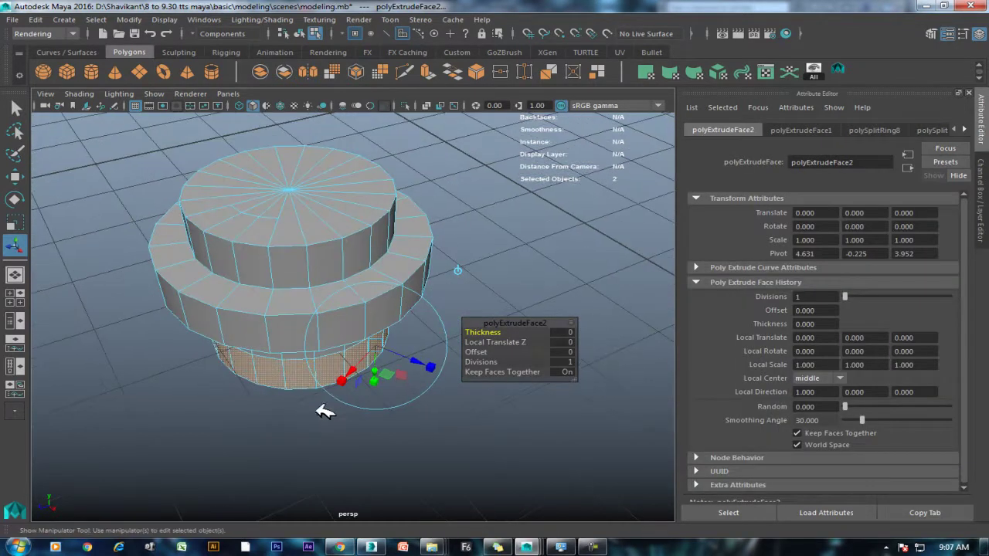
mouse_move(421, 360)
mouse_down()
mouse_move(463, 358)
mouse_move(471, 373)
mouse_up()
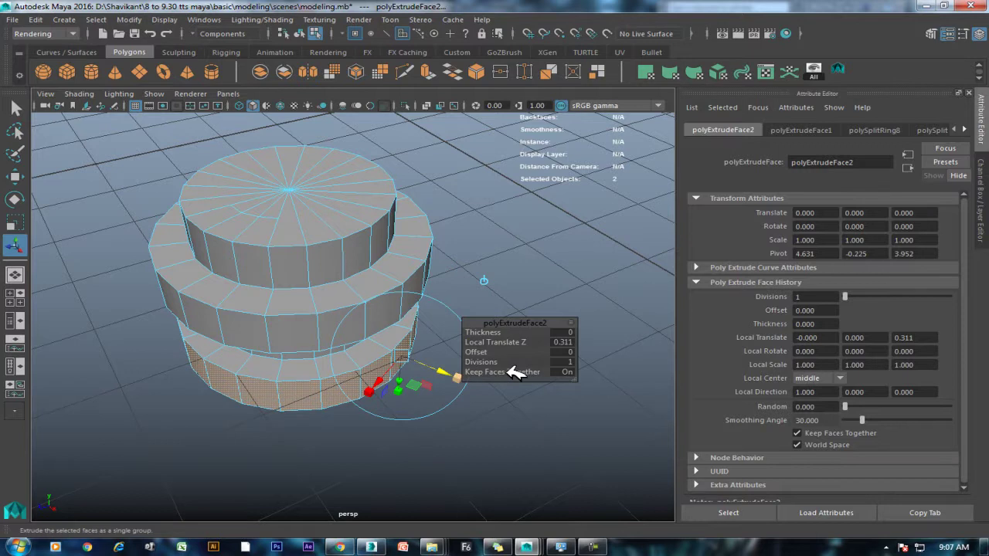
click(510, 372)
click(516, 372)
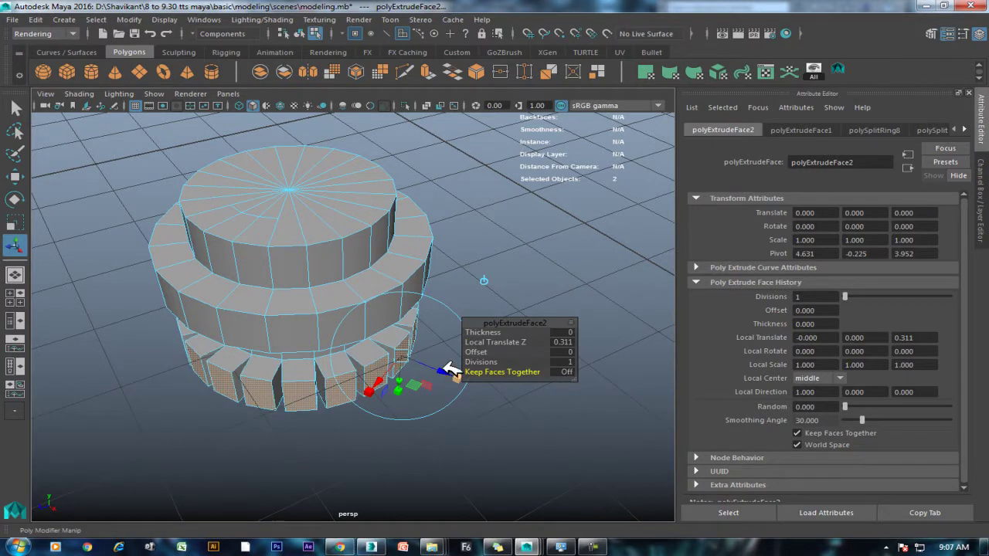
click(527, 370)
drag(450, 374, 494, 421)
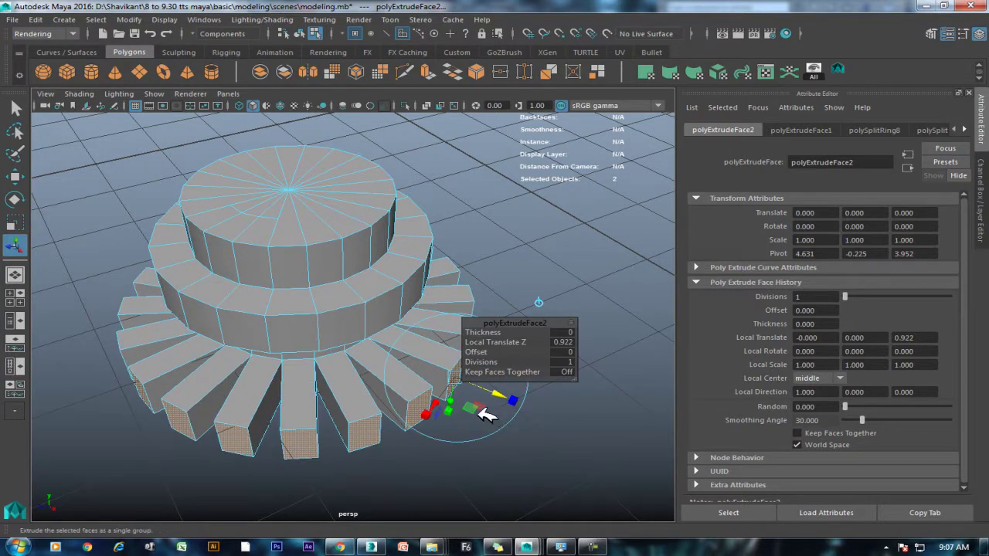
Try flattening and stretching the teeth in world space, undo the flattening, and return to object mode.
alt+drag(531, 462, 456, 360)
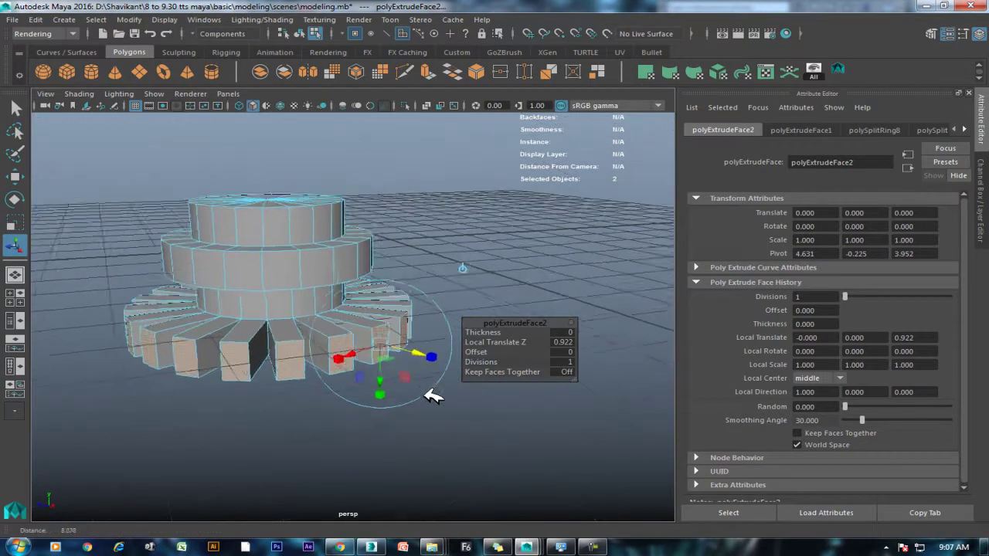
mouse_move(392, 398)
mouse_down()
mouse_move(382, 391)
mouse_move(389, 357)
mouse_move(394, 394)
mouse_move(415, 377)
mouse_move(440, 404)
mouse_move(371, 343)
mouse_move(396, 370)
mouse_move(374, 381)
mouse_move(380, 420)
mouse_move(375, 346)
mouse_move(396, 393)
mouse_move(320, 373)
mouse_up()
key(ctrl+z)
key(ctrl+z)
click(441, 266)
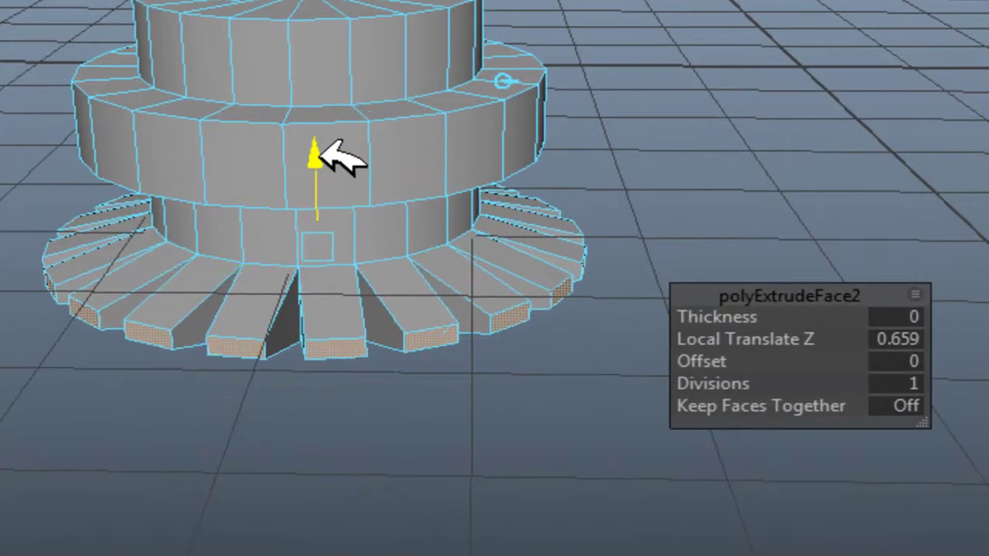
mouse_move(320, 143)
mouse_down()
mouse_move(286, 145)
mouse_move(302, 147)
mouse_move(313, 274)
mouse_move(280, 242)
mouse_move(216, 252)
mouse_move(337, 265)
mouse_move(357, 83)
mouse_up()
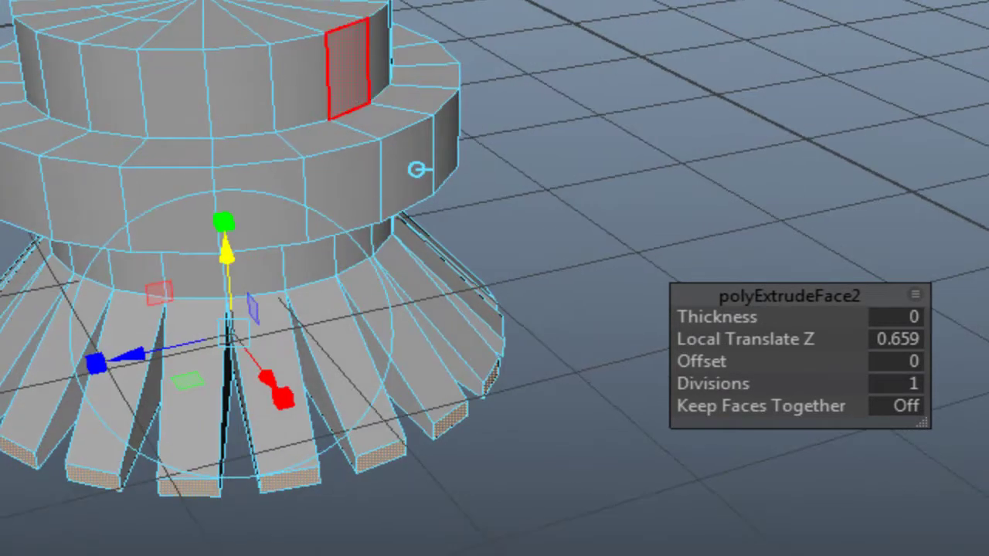
right_drag(302, 47, 270, 66)
alt+drag(269, 66, 314, 77)
Reselect the model and select the flange's complete face ring.
mouse_move(313, 77)
alt+right_down()
mouse_move(448, 251)
mouse_move(536, 237)
alt+right_up()
key(w)
alt+drag(536, 237, 771, 84)
click(770, 84)
click(564, 111)
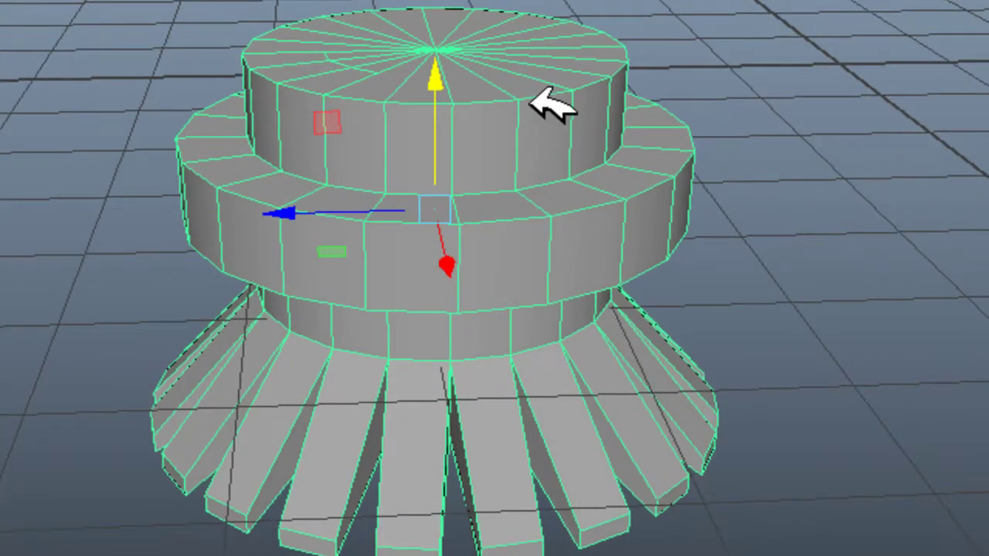
right_drag(550, 105, 548, 99)
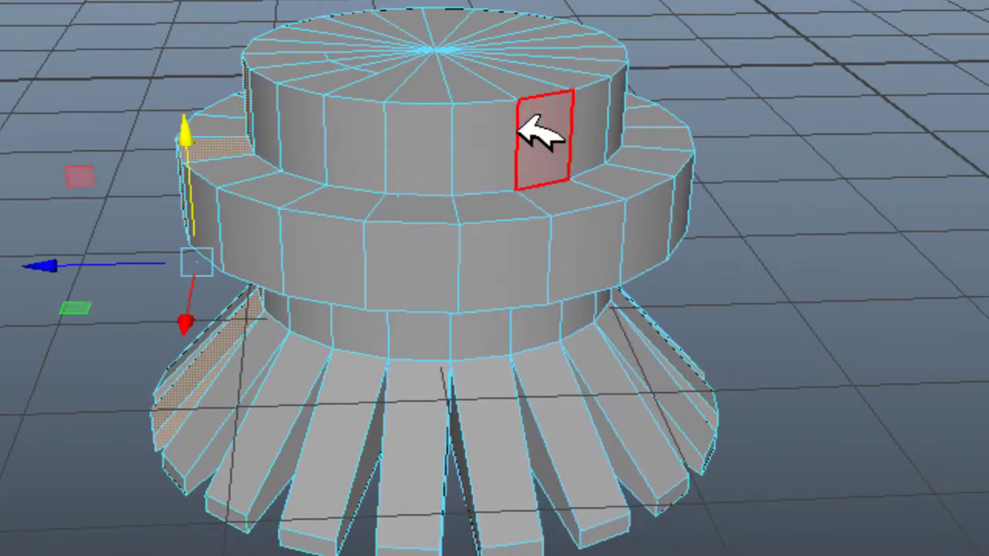
click(400, 265)
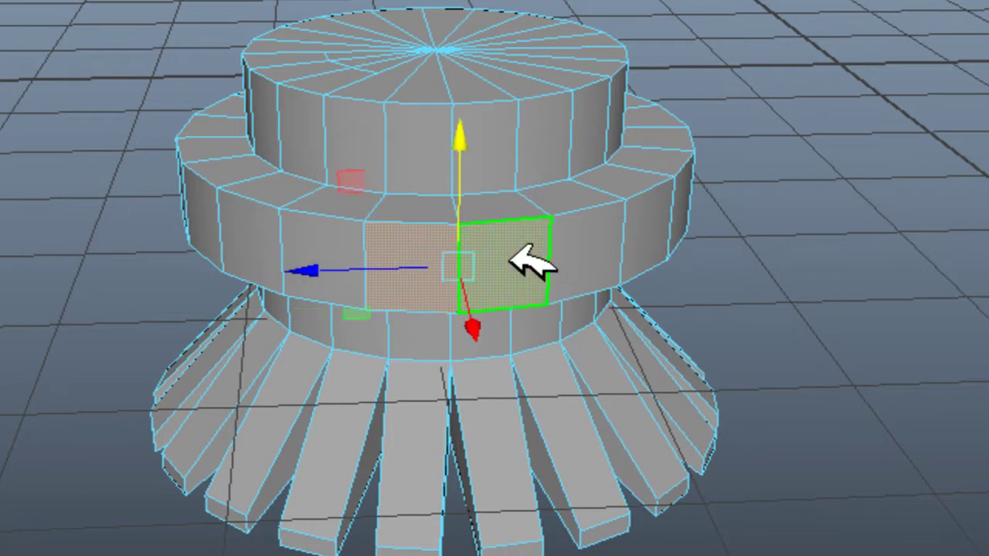
shift+double_click(531, 263)
Extrude the flange ring with thickness 0.4, offset 0.2, 3 divisions and faces kept together.
shift+right_drag(820, 128, 839, 204)
mouse_move(734, 313)
mouse_down()
mouse_move(777, 337)
mouse_move(738, 357)
mouse_up()
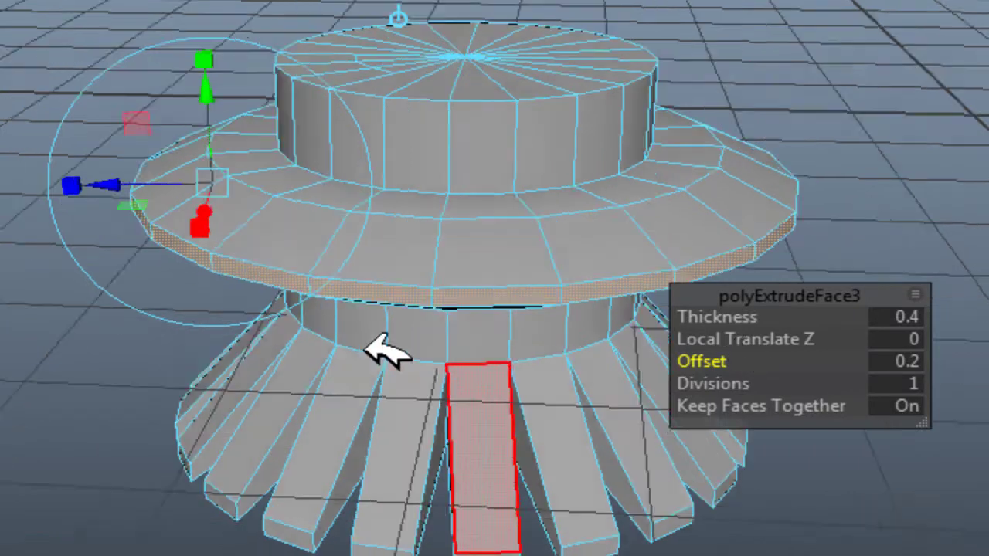
mouse_move(387, 286)
alt+mouse_down()
mouse_move(379, 258)
mouse_move(393, 283)
alt+mouse_up()
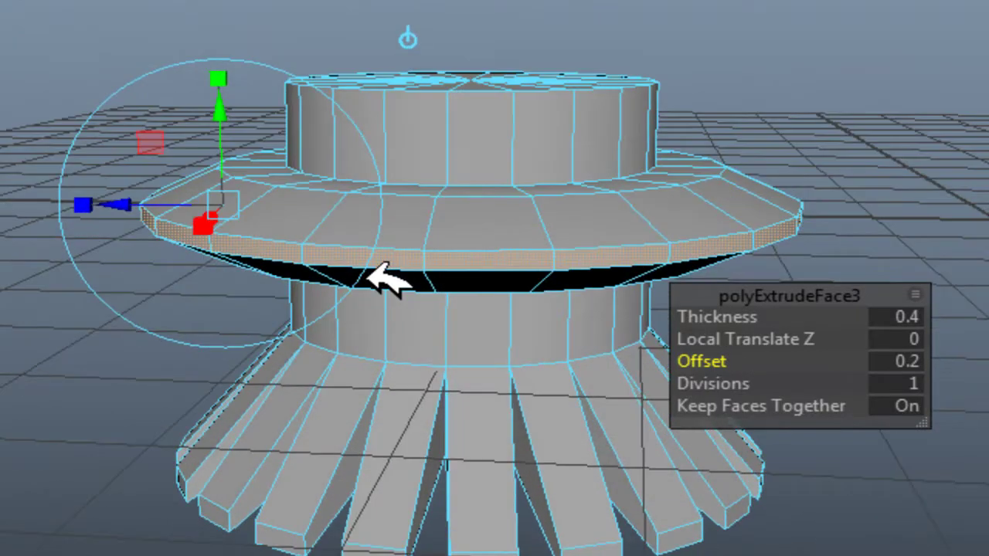
mouse_move(719, 382)
mouse_down()
mouse_move(735, 380)
mouse_move(199, 332)
mouse_move(701, 364)
mouse_move(775, 379)
mouse_move(682, 398)
mouse_up()
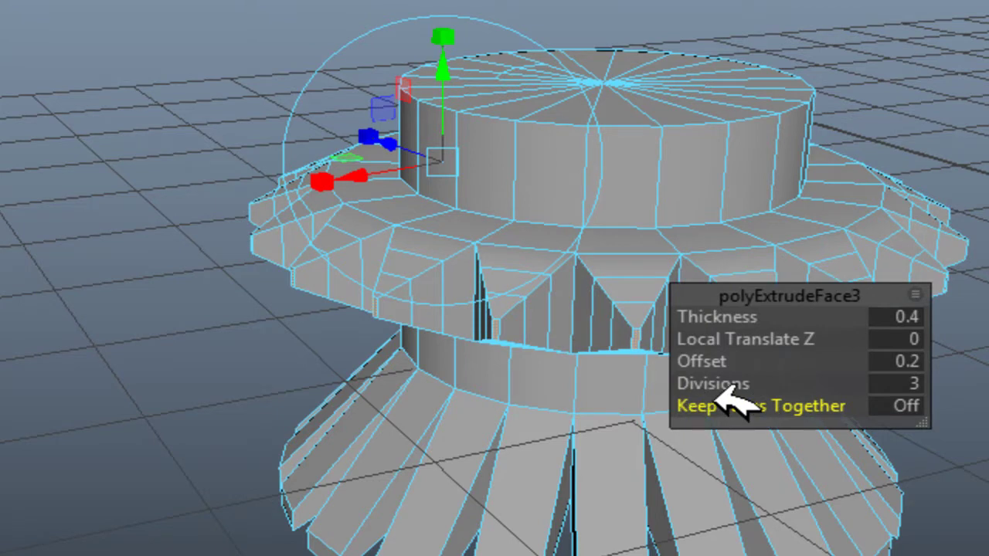
mouse_move(657, 402)
mouse_down()
mouse_move(810, 400)
mouse_move(194, 393)
mouse_move(344, 357)
mouse_move(221, 336)
mouse_move(404, 375)
mouse_up()
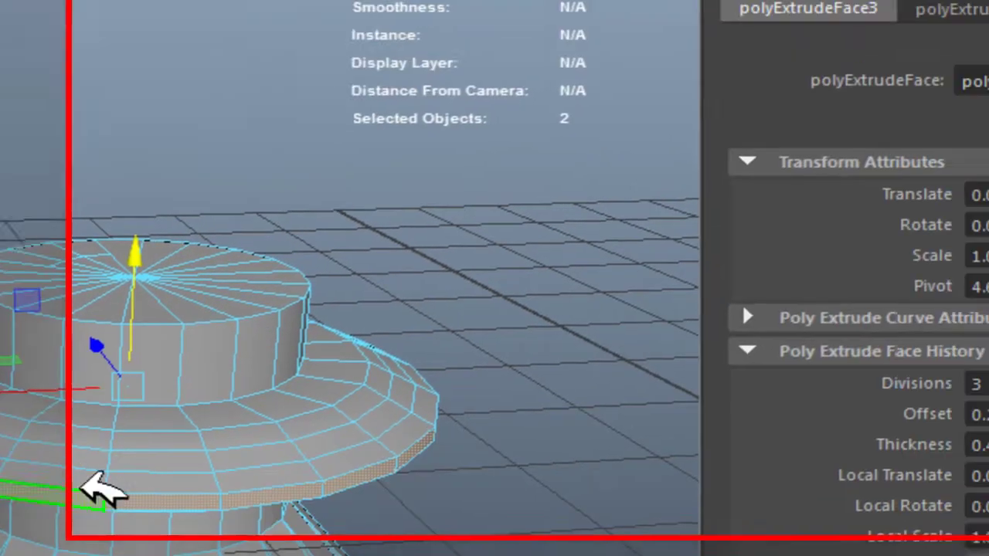
right_drag(199, 190, 209, 254)
Unhide all objects, then isolate the plain left cylinder with Alt+H.
click(121, 429)
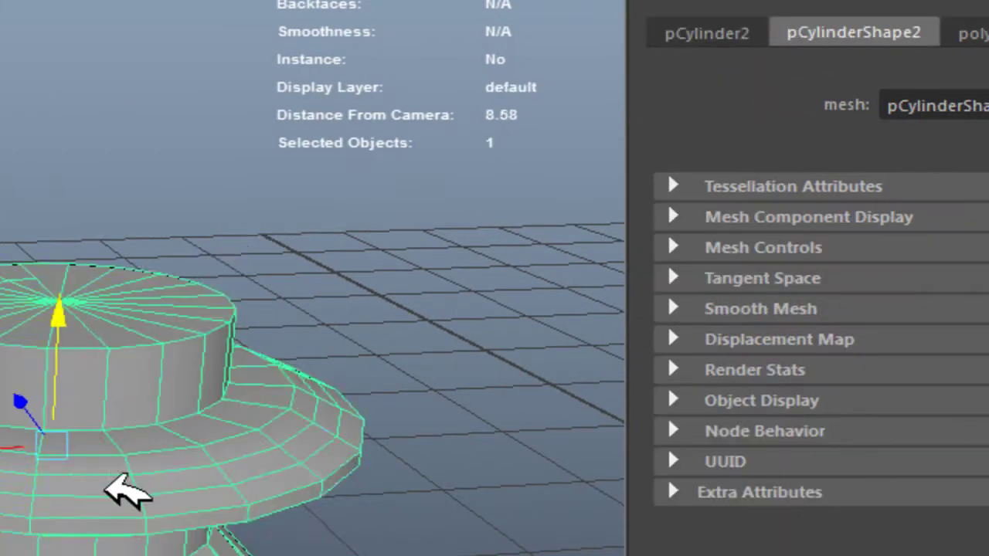
key(ctrl+1)
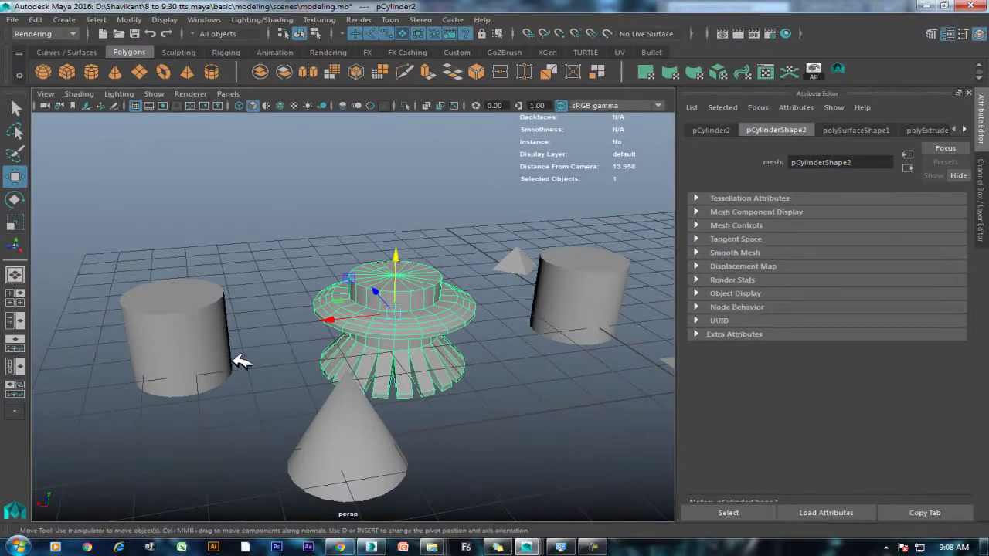
alt+drag(497, 345, 315, 375)
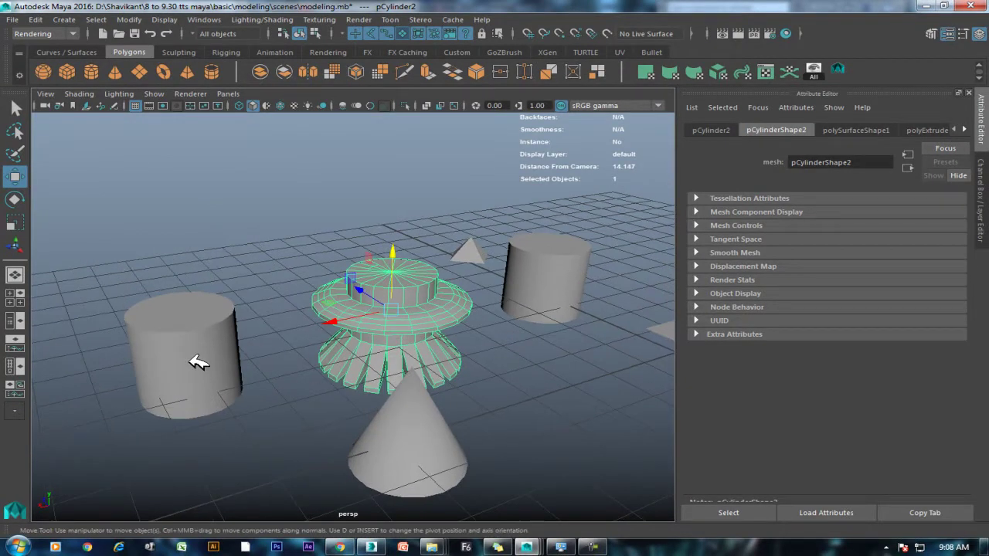
click(198, 363)
key(alt+h)
mouse_move(242, 347)
alt+mouse_down()
mouse_move(280, 358)
mouse_move(453, 268)
alt+mouse_up()
Select a vertical edge and split its edge ring three times, adding horizontal loops.
right_drag(430, 200, 437, 245)
right_drag(433, 169, 430, 167)
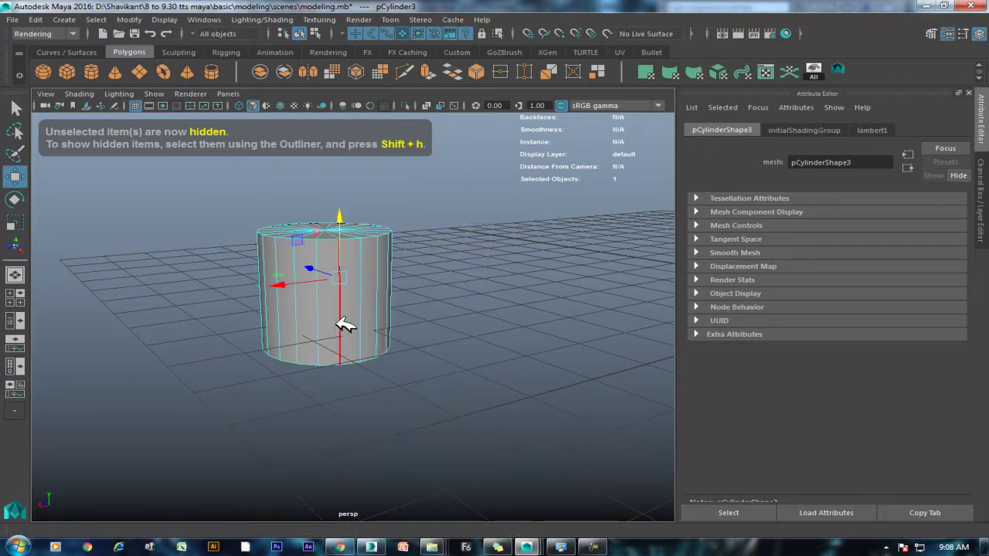
click(396, 274)
shift+right_drag(425, 252, 387, 269)
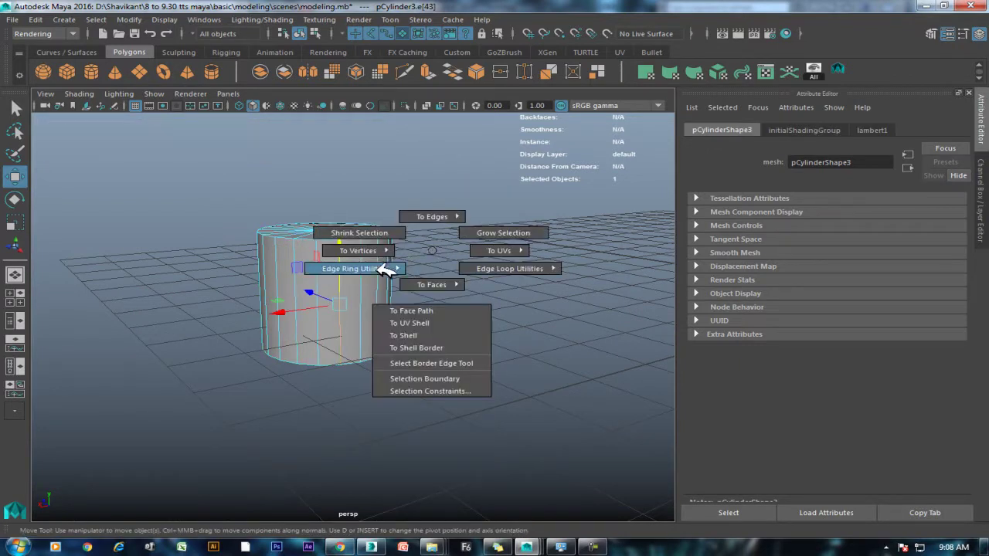
mouse_move(456, 252)
shift+right_down()
mouse_move(369, 282)
mouse_move(363, 358)
shift+right_up()
click(384, 255)
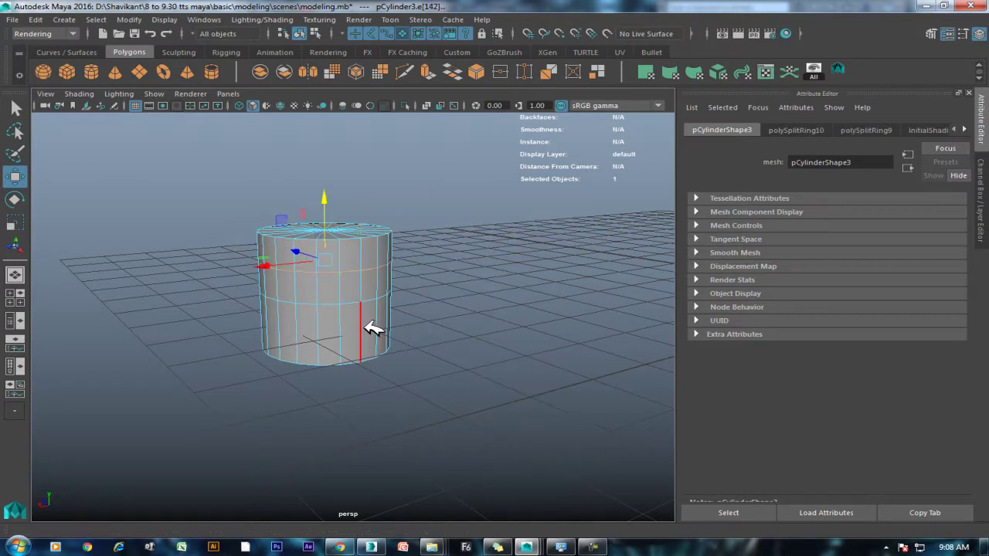
shift+right_drag(505, 265, 449, 286)
scroll(417, 330, up, 2)
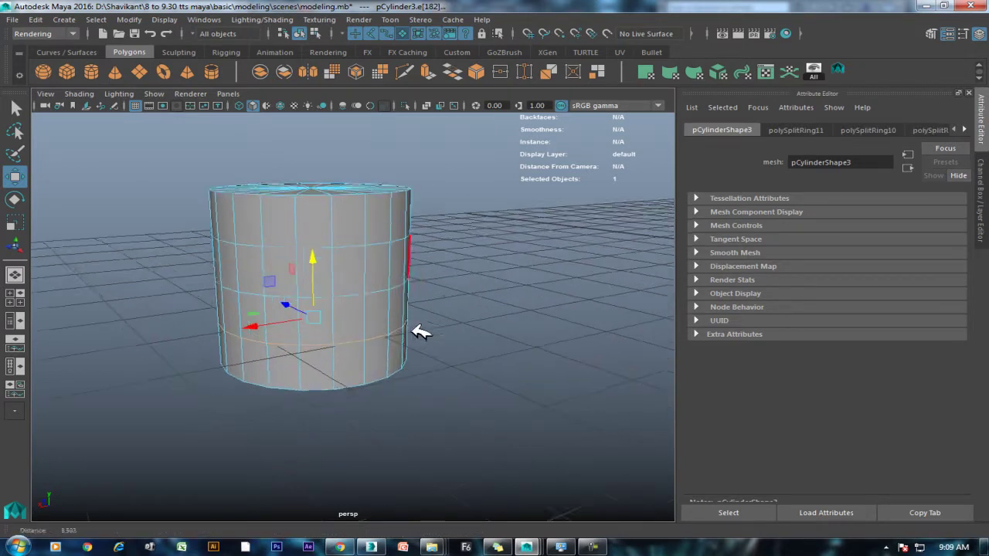
alt+drag(417, 331, 406, 282)
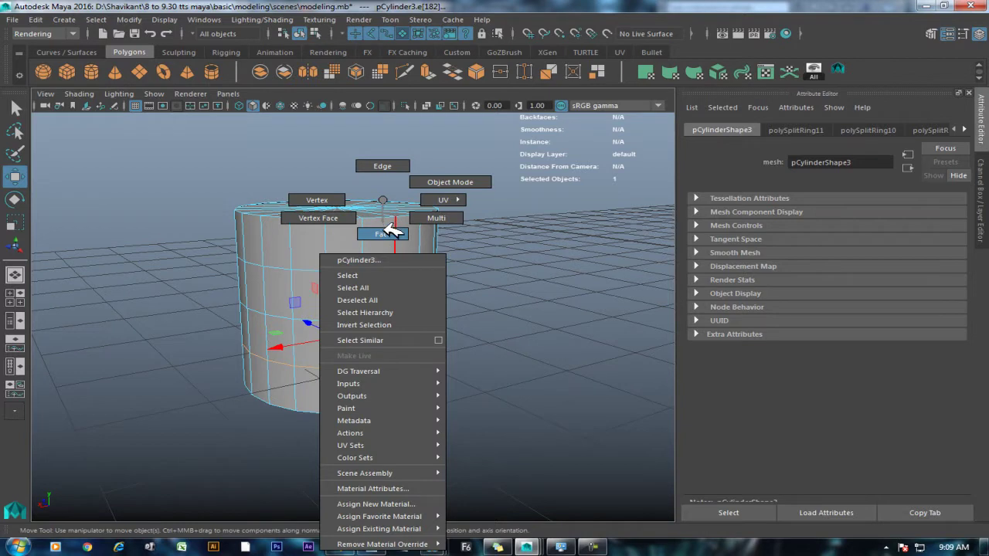
right_drag(392, 241, 384, 217)
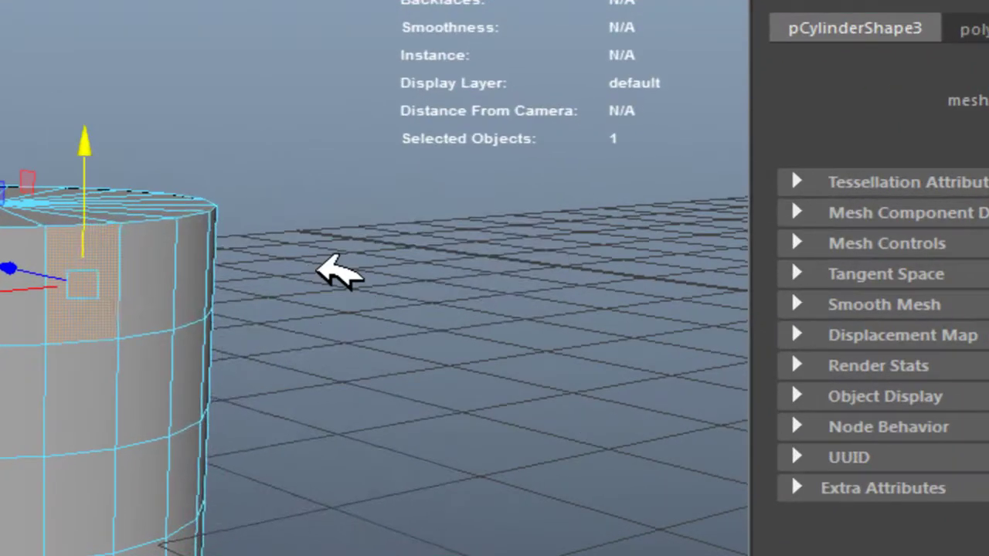
Select a cylinder side face with its top edge and apply Wedge Face.
shift+right_click(314, 304)
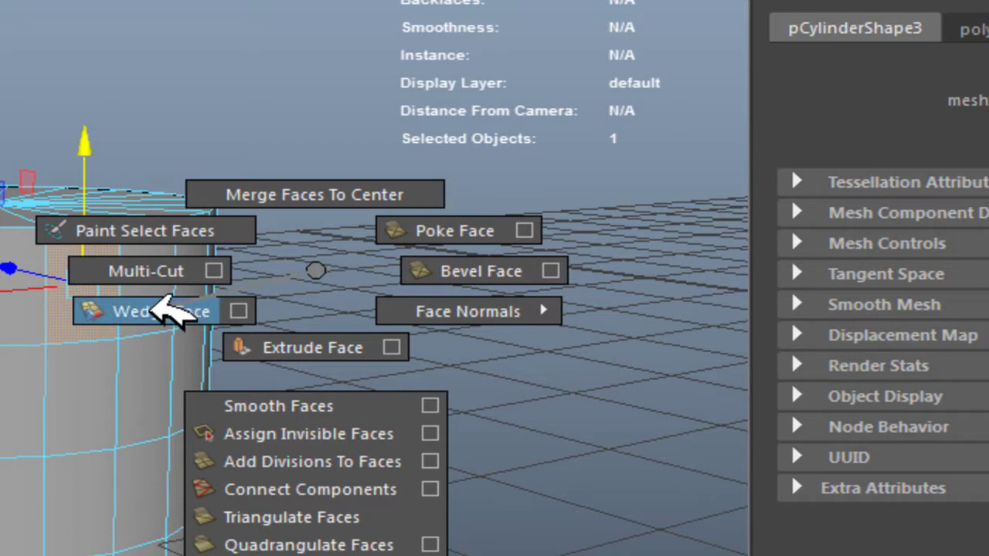
click(166, 310)
mouse_move(165, 309)
alt+mouse_down()
mouse_move(198, 327)
mouse_move(280, 412)
mouse_move(240, 463)
alt+mouse_up()
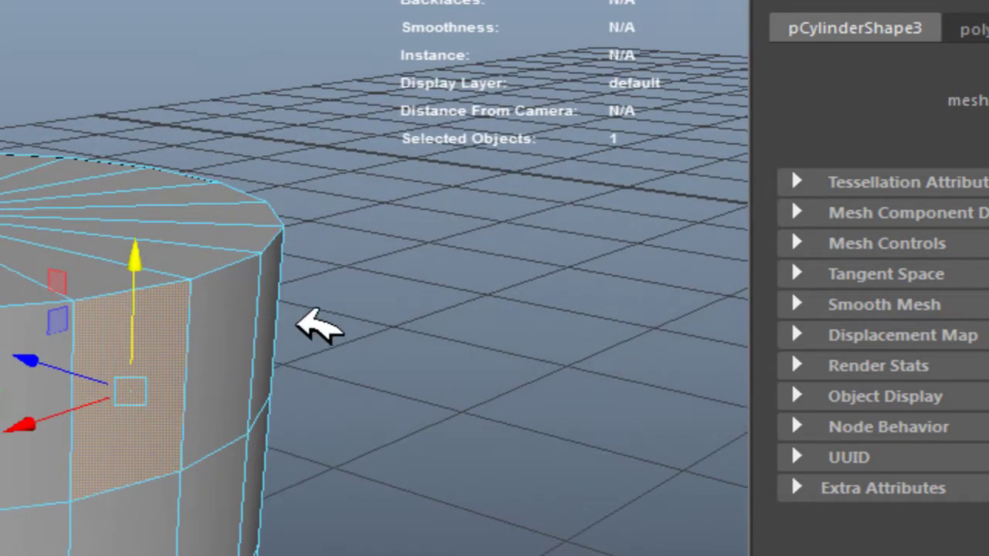
shift+right_click(349, 284)
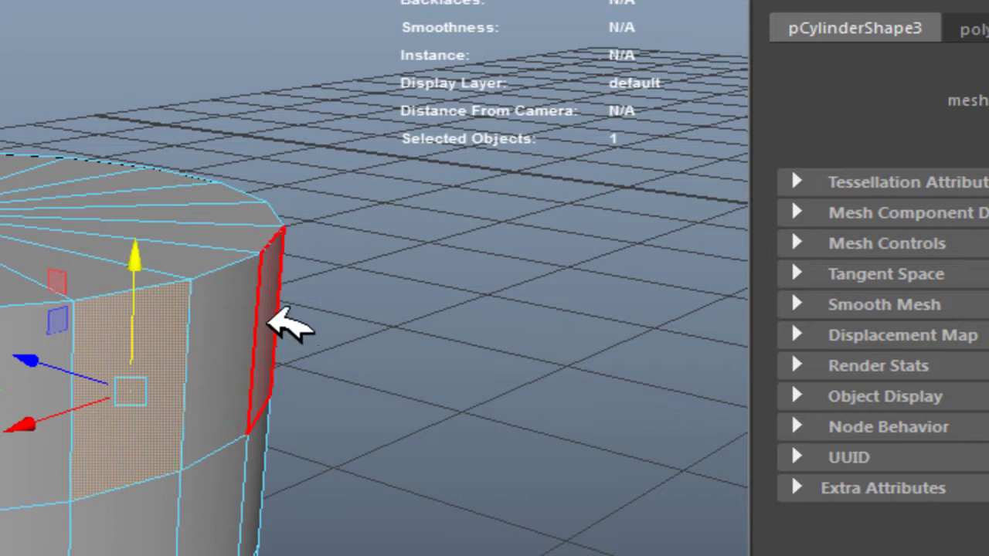
right_drag(360, 185, 479, 147)
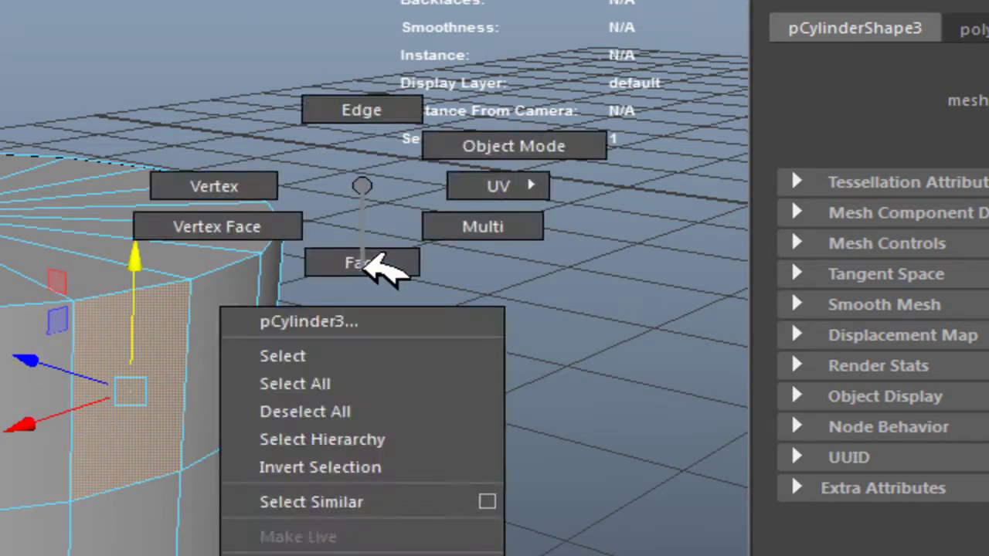
right_drag(413, 185, 552, 227)
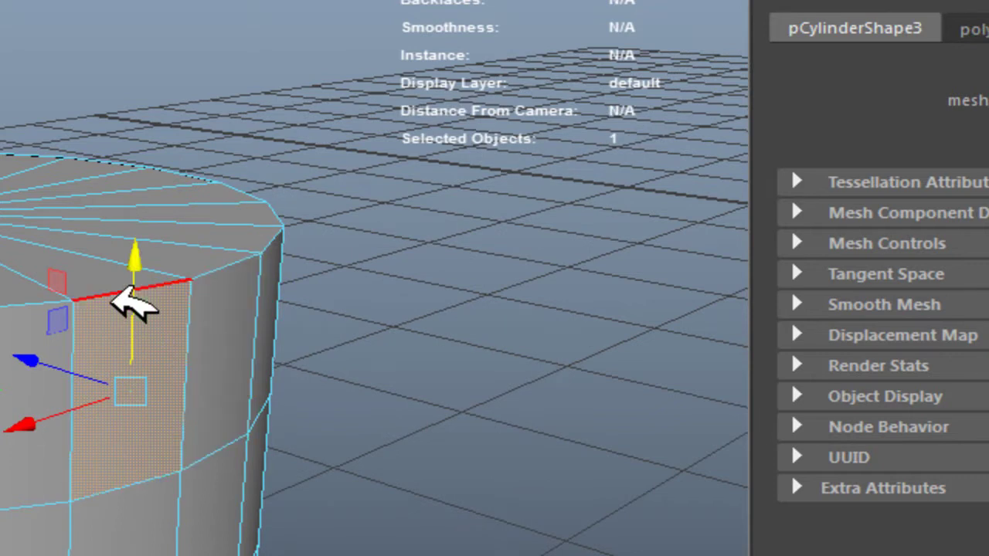
shift+right_drag(503, 238, 410, 263)
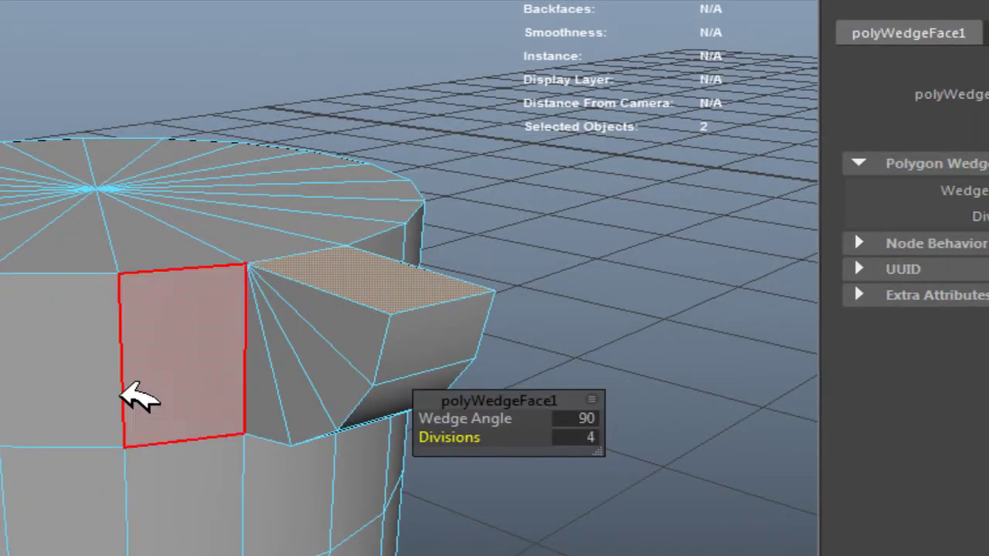
mouse_move(132, 397)
alt+mouse_down()
mouse_move(228, 394)
mouse_move(116, 381)
mouse_move(33, 408)
mouse_move(441, 438)
alt+mouse_up()
Set the wedge to 90 degrees with 7 divisions, then reselect the whole cylinder.
click(472, 415)
mouse_move(472, 415)
middle_down()
mouse_move(592, 420)
mouse_move(459, 415)
middle_up()
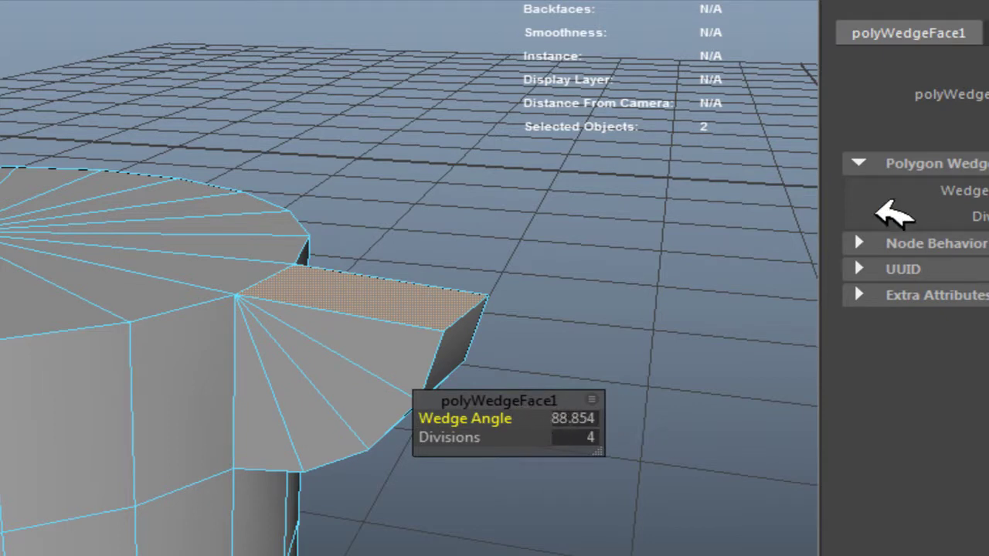
click(468, 437)
middle_drag(468, 439, 501, 441)
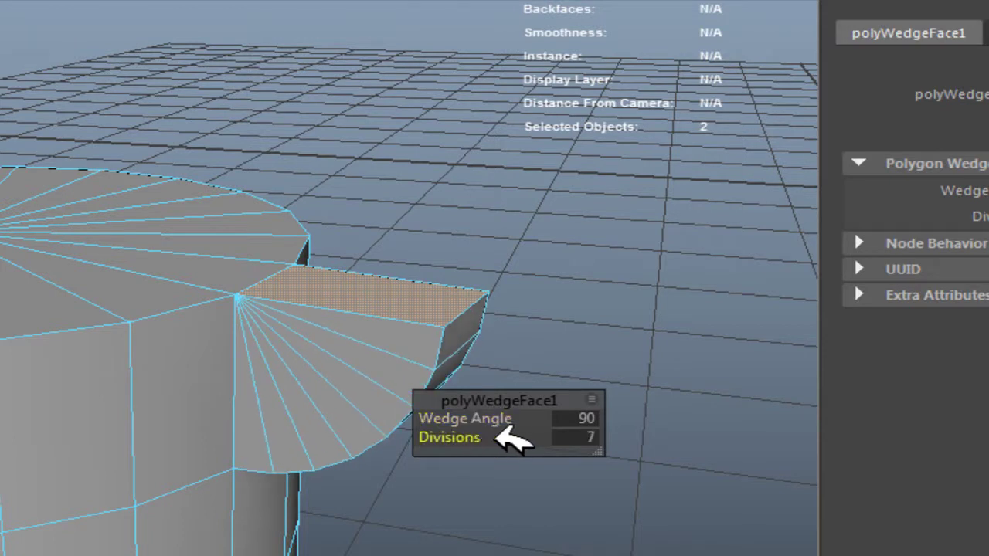
mouse_move(172, 464)
alt+mouse_down()
mouse_move(97, 410)
mouse_move(194, 399)
alt+mouse_up()
mouse_move(159, 165)
right_down()
mouse_move(268, 155)
mouse_move(338, 161)
right_up()
click(177, 421)
scroll(232, 283, up, 3)
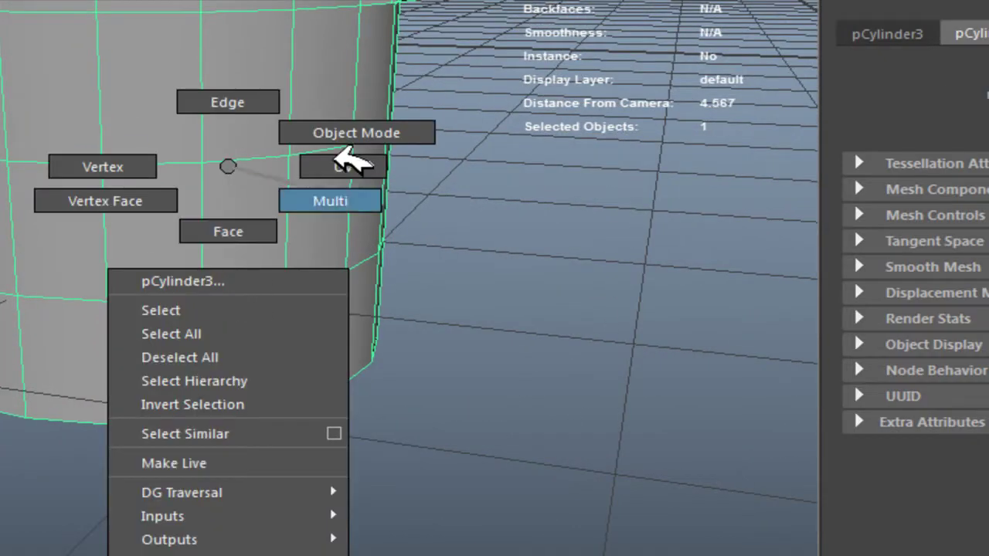
Select the cylinder's lower ring of faces.
click(360, 173)
click(259, 371)
shift+double_click(152, 400)
mouse_move(404, 349)
alt+mouse_down()
mouse_move(425, 198)
mouse_move(453, 128)
alt+mouse_up()
mouse_move(294, 100)
alt+mouse_down()
mouse_move(404, 217)
mouse_move(346, 355)
mouse_move(441, 194)
mouse_move(497, 231)
alt+mouse_up()
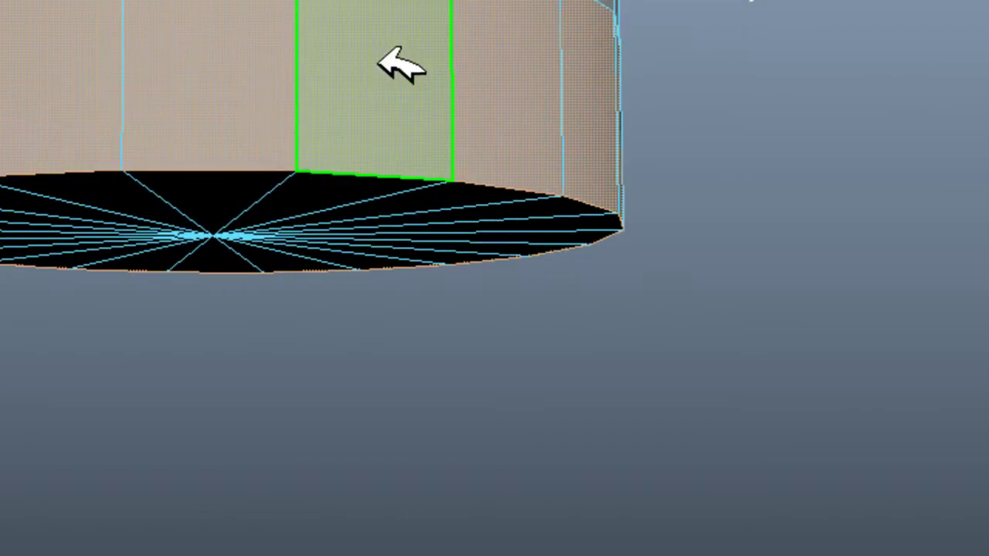
Wedge the lower face ring, try angles near zero and 90, then undo it.
shift+right_click(381, 63)
shift+right_drag(378, 64, 276, 100)
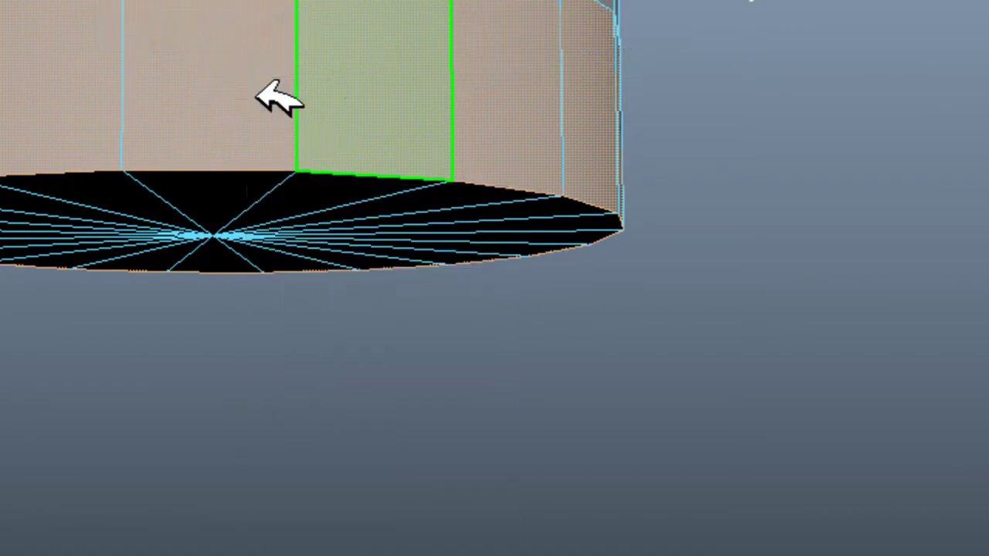
alt+drag(64, 345, 421, 193)
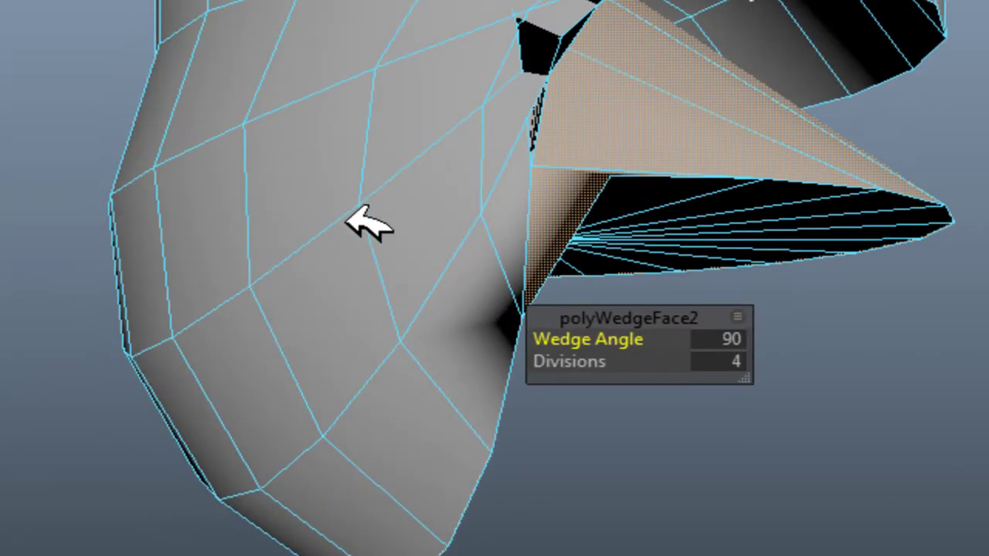
mouse_move(592, 358)
mouse_down()
mouse_move(418, 308)
mouse_move(506, 305)
mouse_move(477, 308)
mouse_up()
mouse_move(317, 339)
alt+mouse_down()
mouse_move(121, 332)
mouse_move(108, 354)
alt+mouse_up()
mouse_move(630, 325)
mouse_down()
mouse_move(502, 334)
mouse_move(311, 326)
mouse_up()
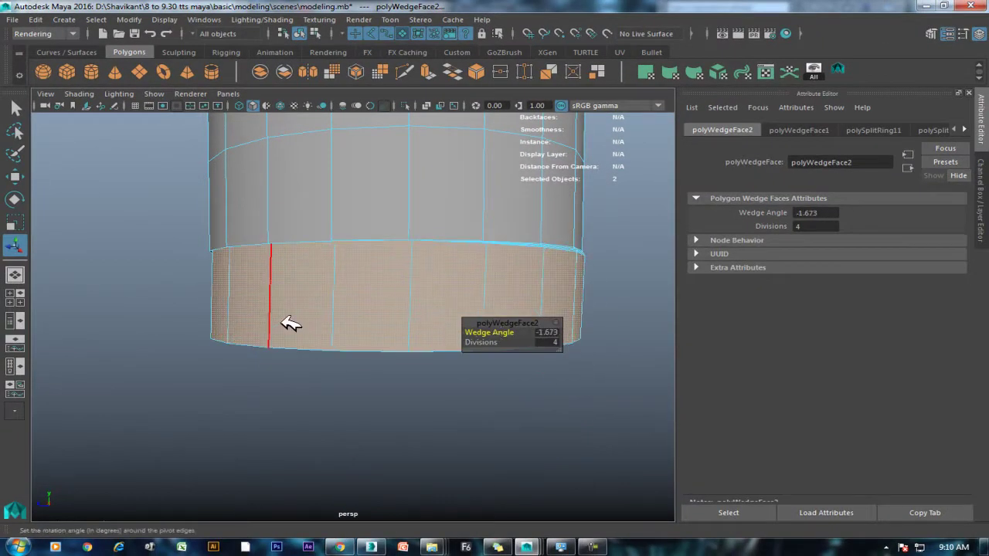
alt+drag(274, 410, 283, 408)
text(w)
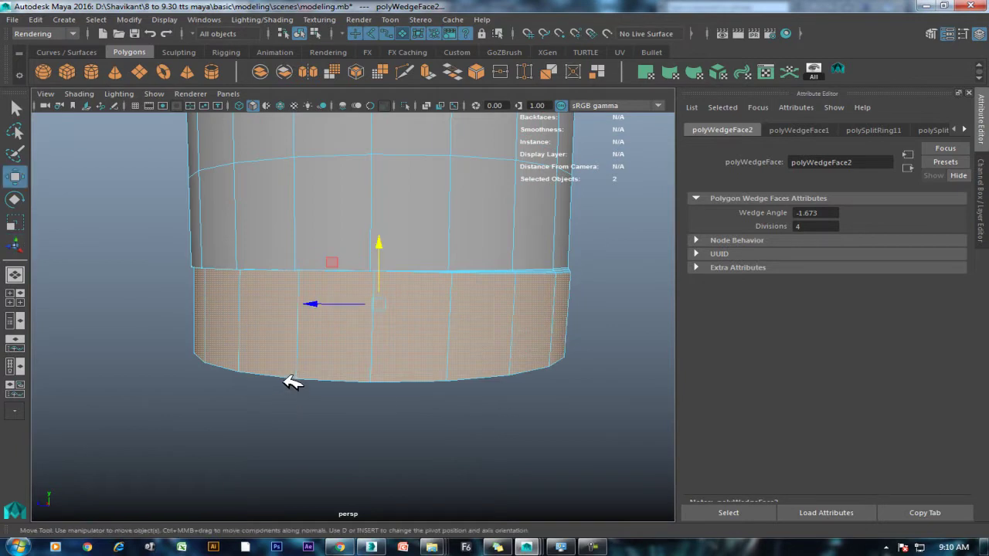
text(90)
key(Return)
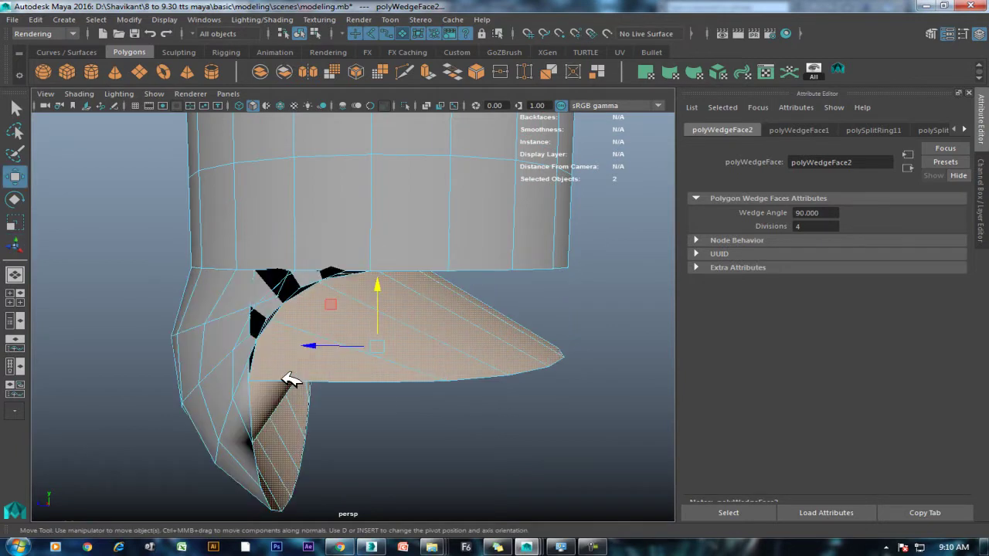
key(ctrl+z)
Add new lines to the Sticky Notes shortcut list and return to Maya.
click(511, 541)
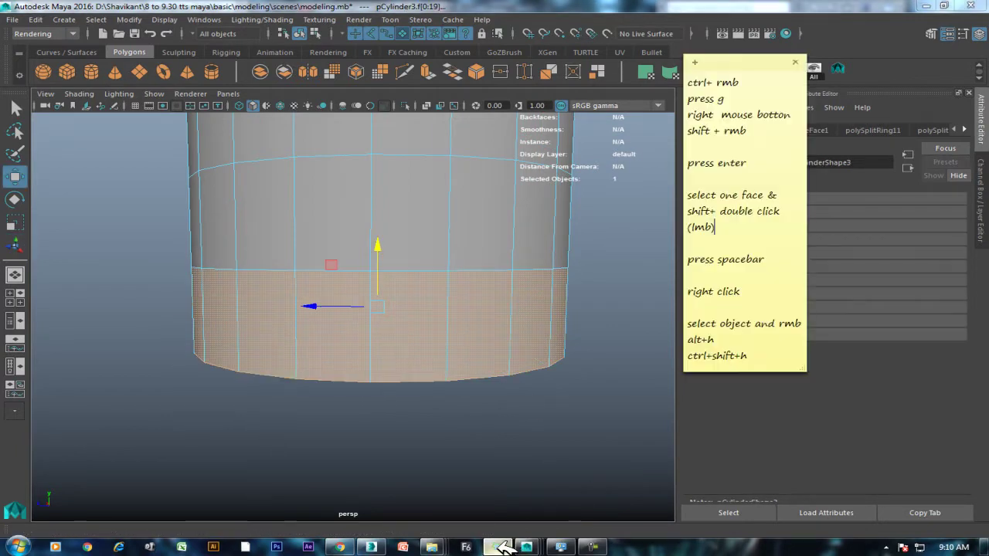
key(Return)
key(Return)
text(z for undo)
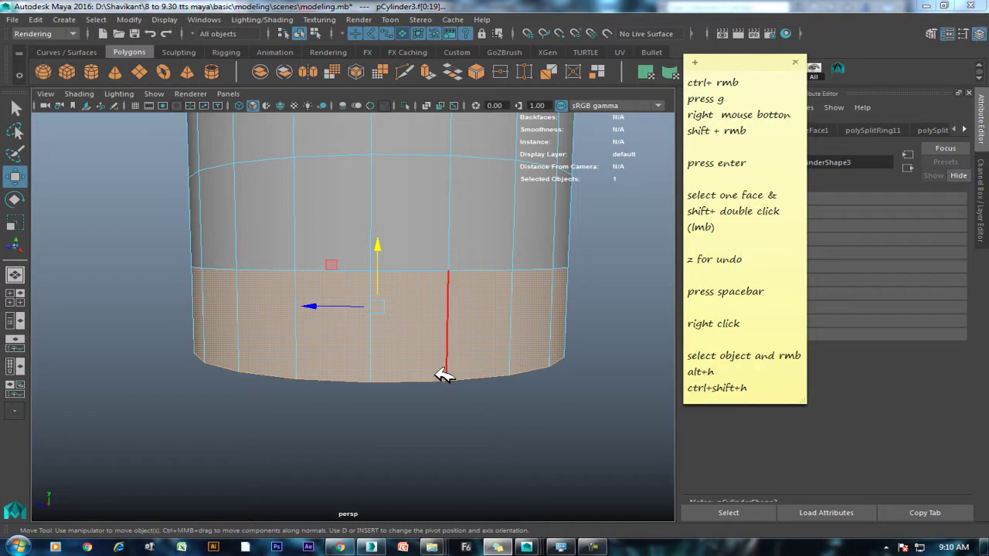
click(479, 420)
Select a single lower face of the cylinder plus its bottom edge as the hinge.
click(388, 341)
shift+click(342, 341)
mouse_move(342, 340)
alt+mouse_down()
mouse_move(417, 358)
mouse_move(515, 289)
alt+mouse_up()
shift+right_click(526, 253)
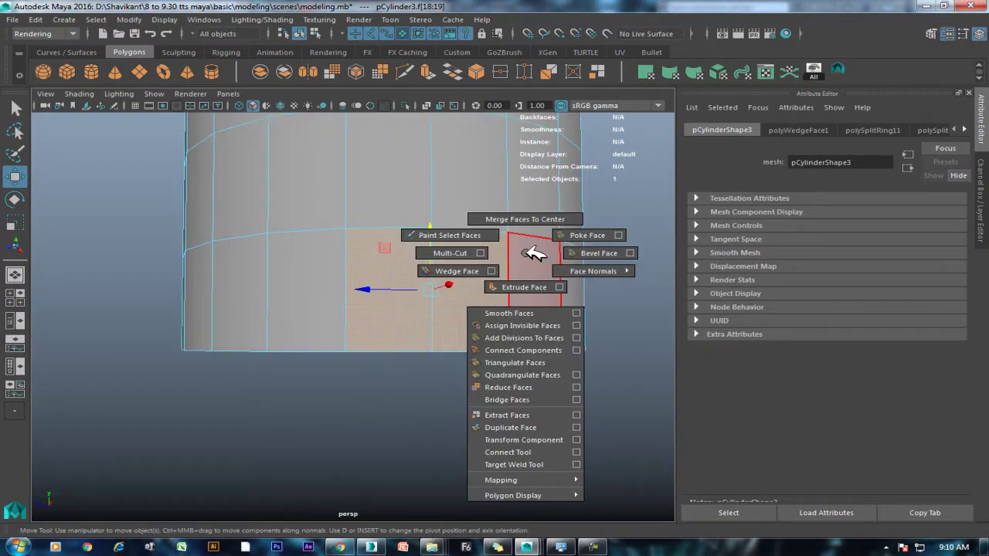
right_drag(613, 199, 655, 224)
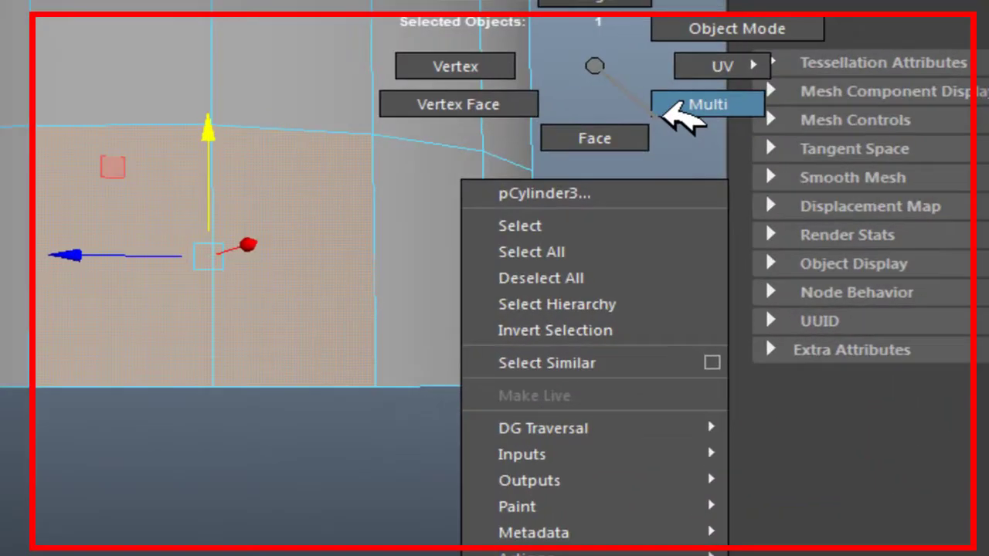
click(672, 108)
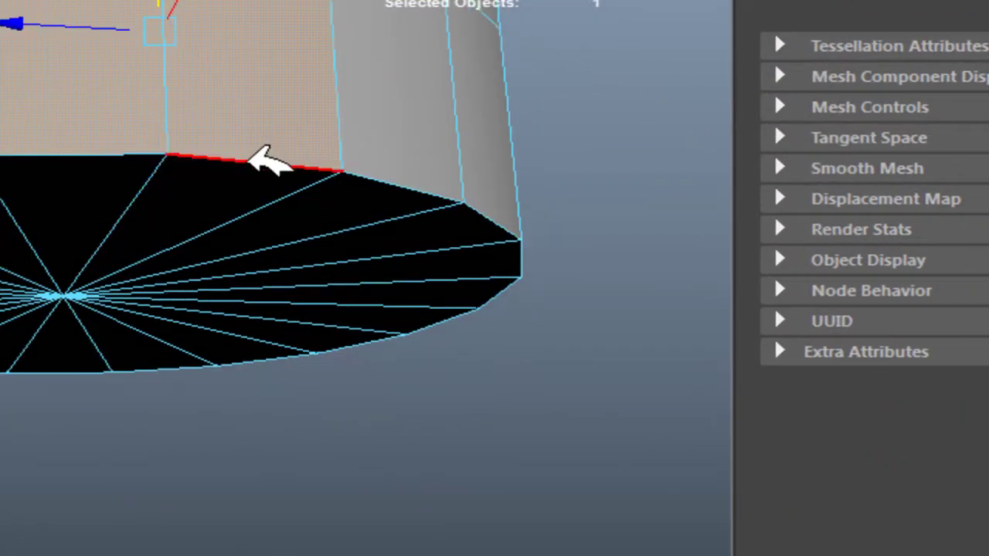
alt+drag(115, 314, 394, 367)
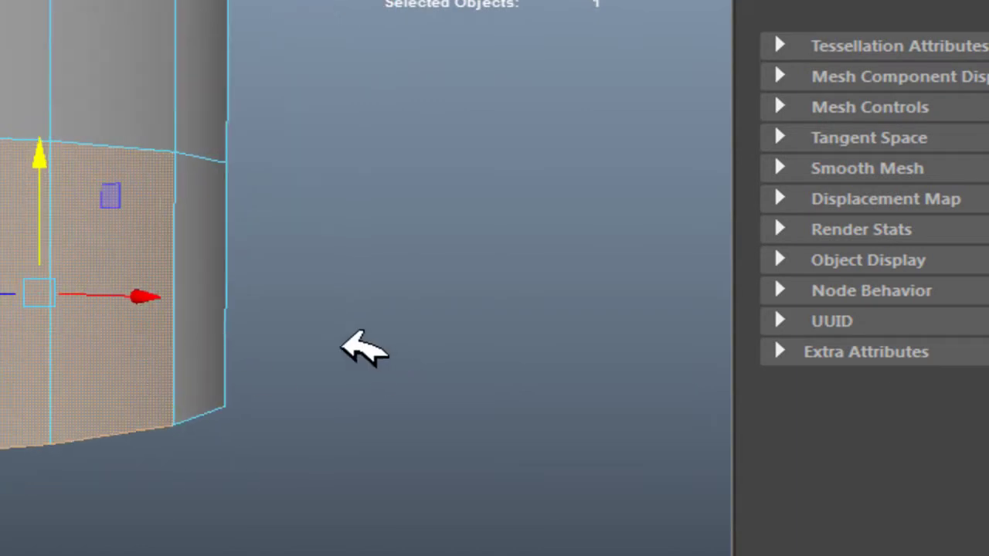
Wedge the face around its bottom edge to about 93.438 degrees, then deselect.
shift+right_click(409, 236)
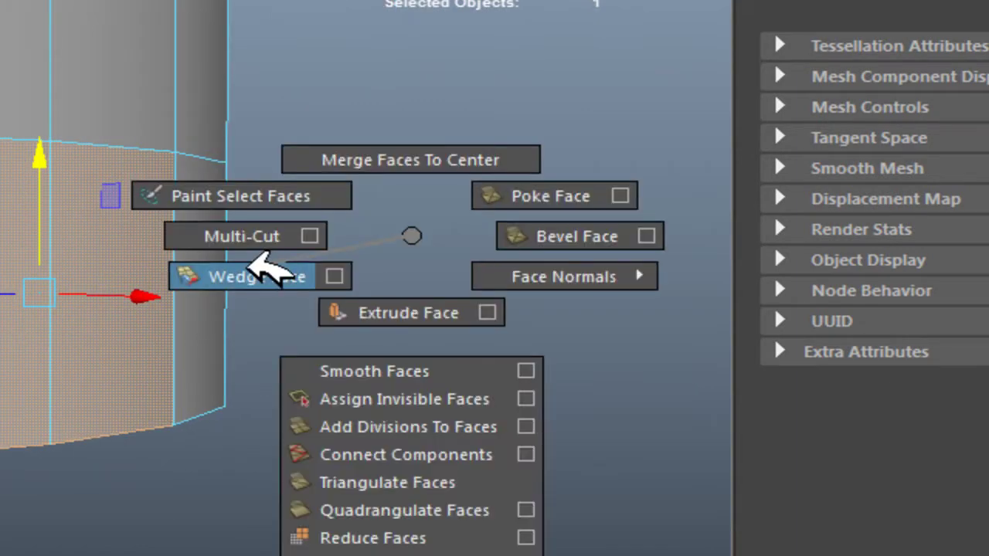
click(262, 274)
mouse_move(261, 266)
alt+mouse_down()
mouse_move(55, 471)
mouse_move(139, 290)
mouse_move(285, 331)
alt+mouse_up()
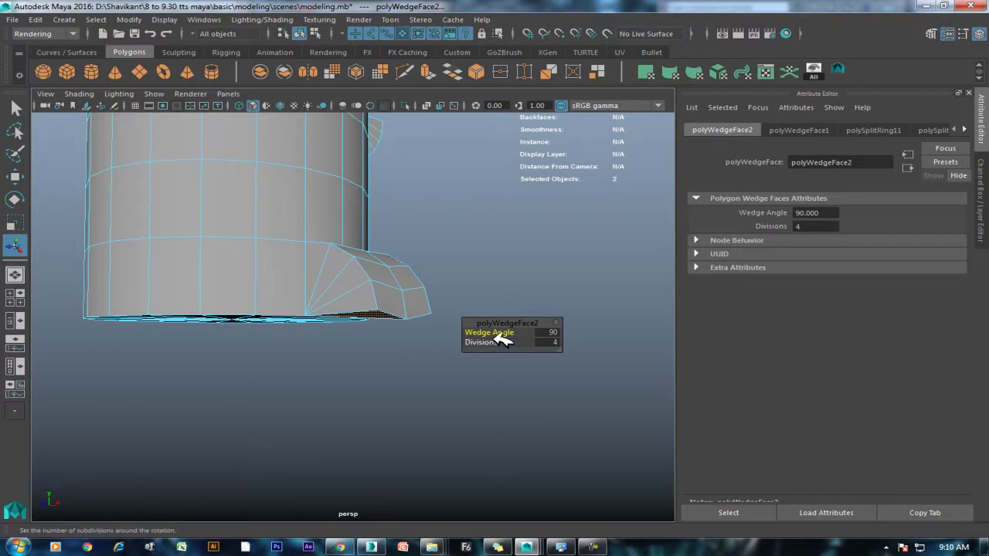
mouse_move(495, 332)
mouse_down()
mouse_move(479, 322)
mouse_move(509, 332)
mouse_move(473, 314)
mouse_up()
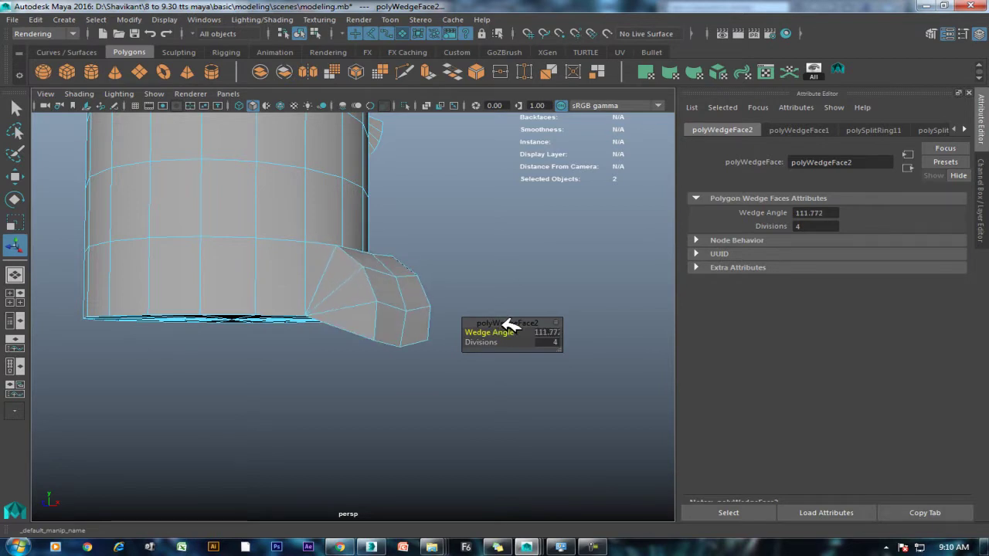
mouse_move(328, 349)
alt+mouse_down()
mouse_move(239, 353)
mouse_move(144, 378)
mouse_move(210, 375)
alt+mouse_up()
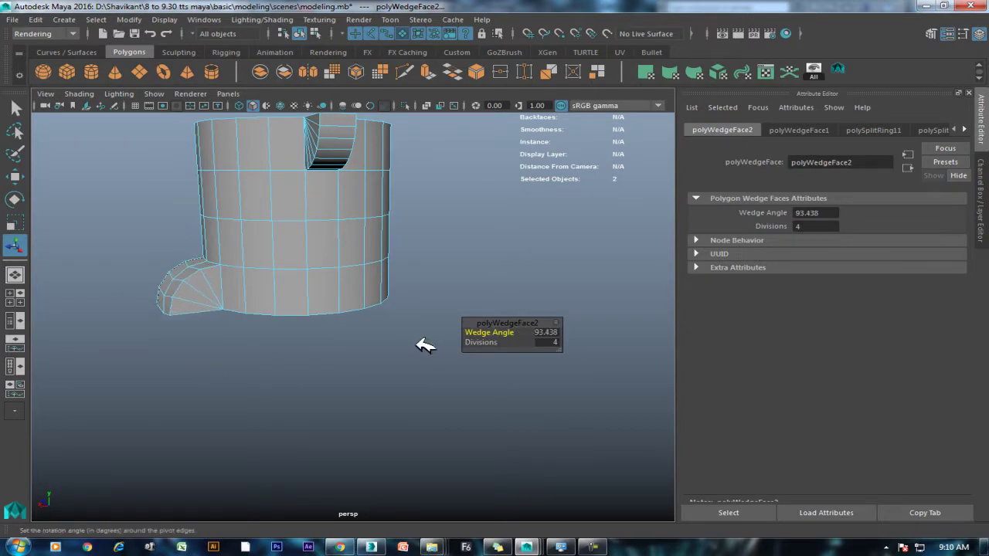
right_drag(275, 230, 344, 176)
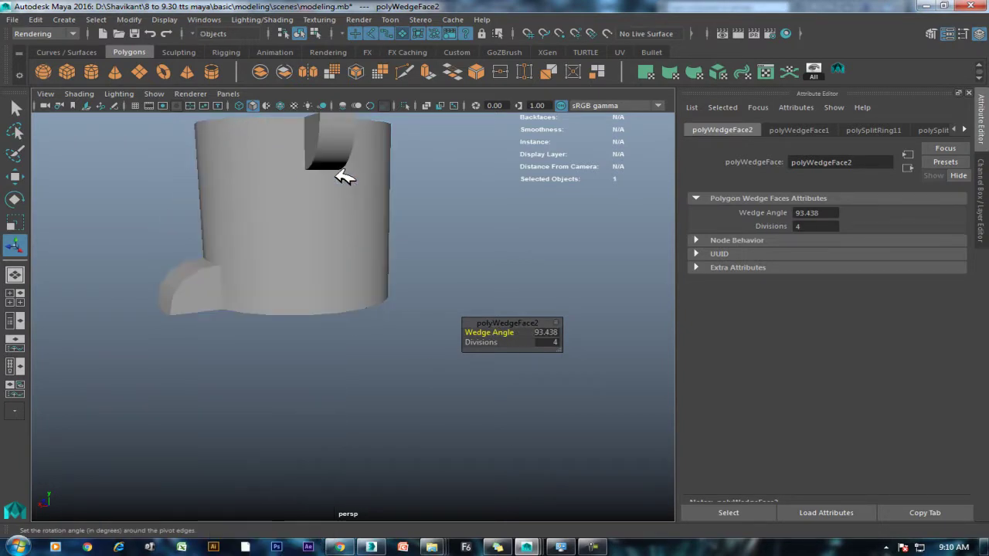
click(357, 372)
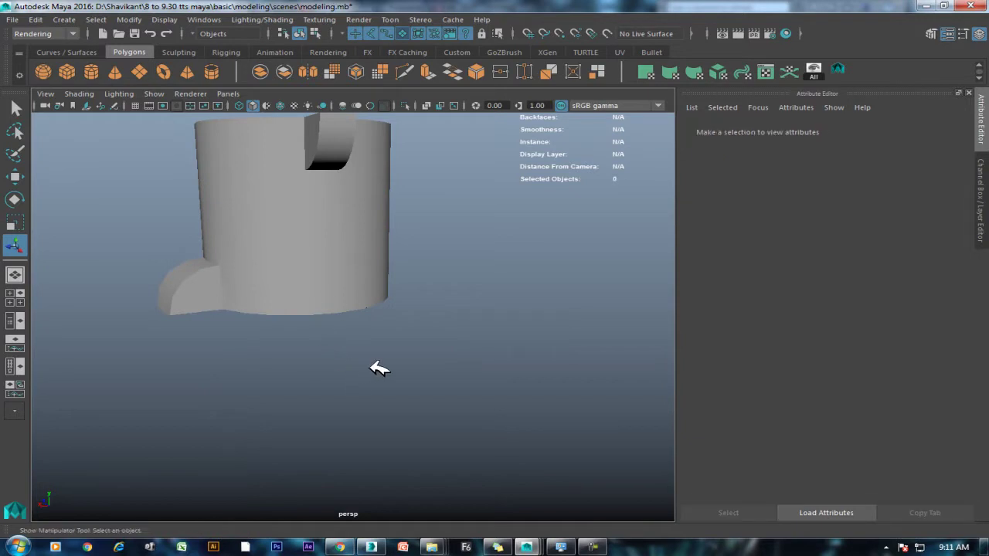
scroll(389, 364, down, 5)
Isolate the small cube and frame it in the view.
scroll(519, 338, down, 2)
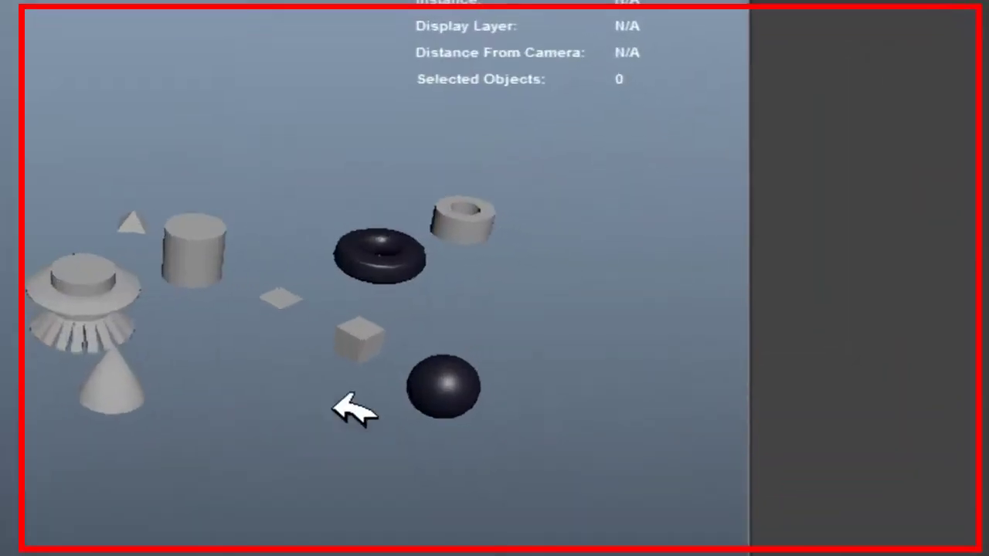
click(462, 311)
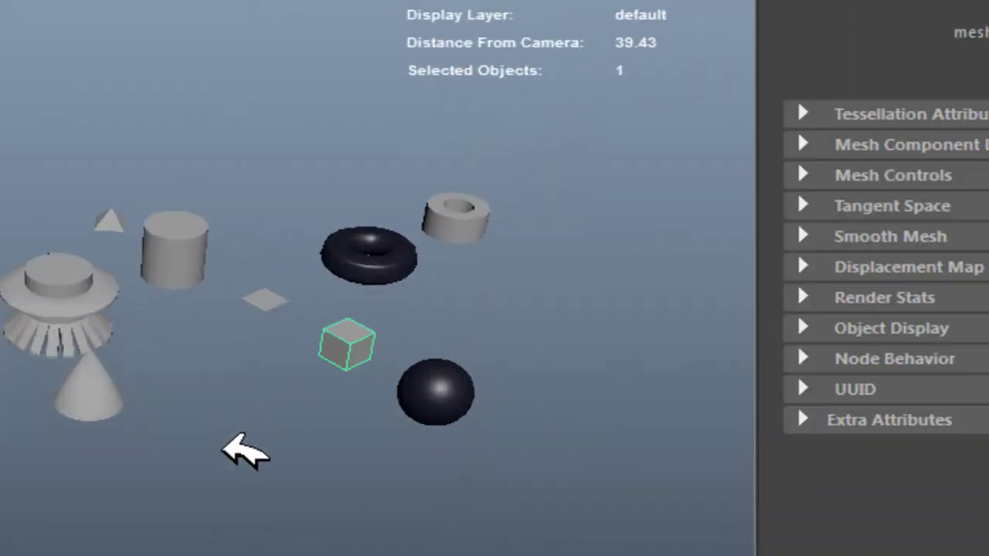
key(ctrl+1)
key(f)
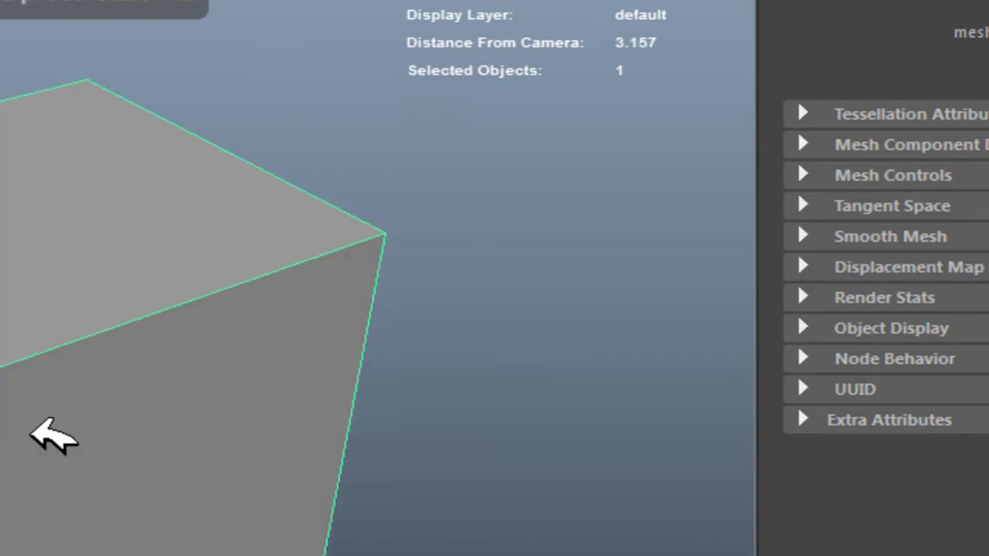
Wedge one cube face into a 90-degree fan, experimenting with the division count.
right_drag(99, 118, 118, 194)
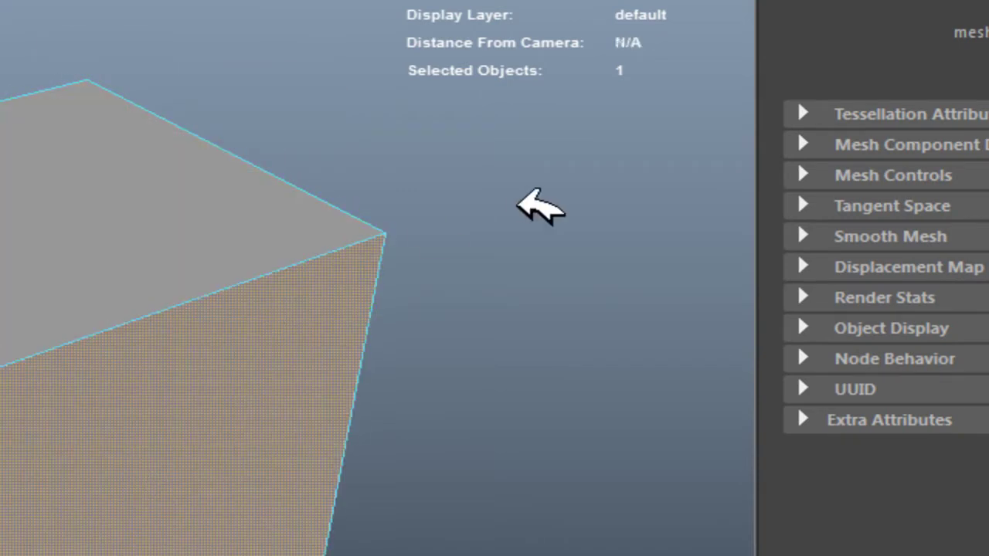
right_click(527, 200)
click(630, 158)
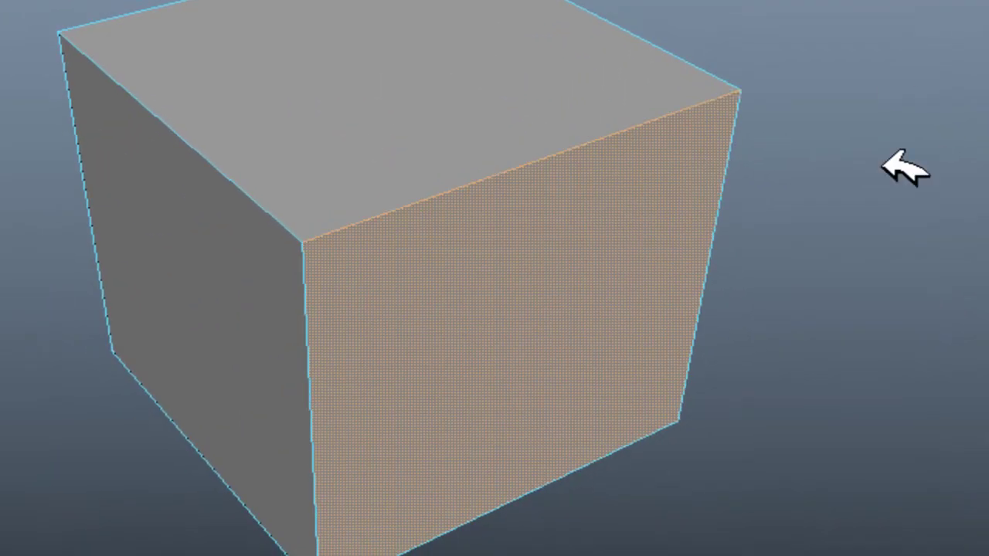
shift+right_drag(881, 88, 783, 144)
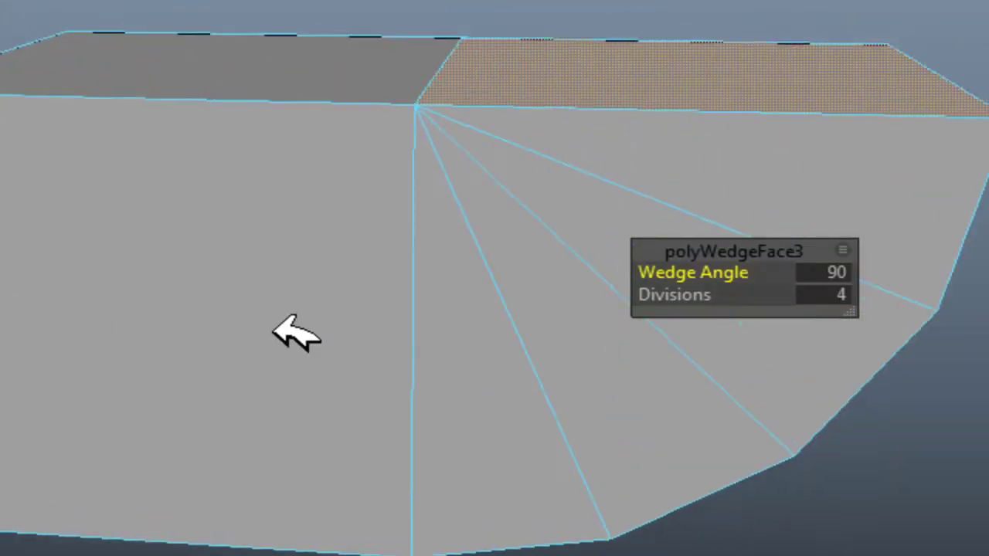
alt+right_drag(607, 254, 227, 214)
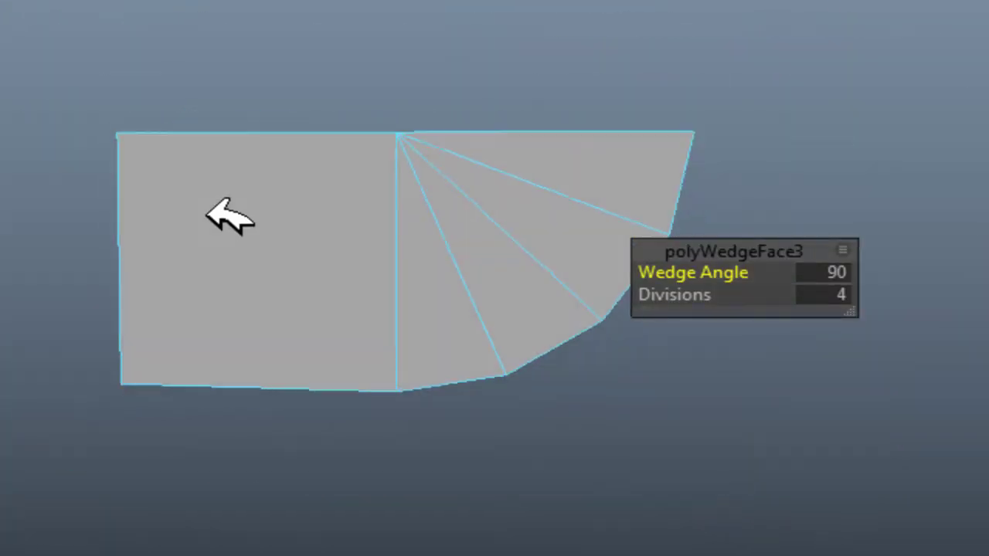
alt+drag(227, 214, 244, 202)
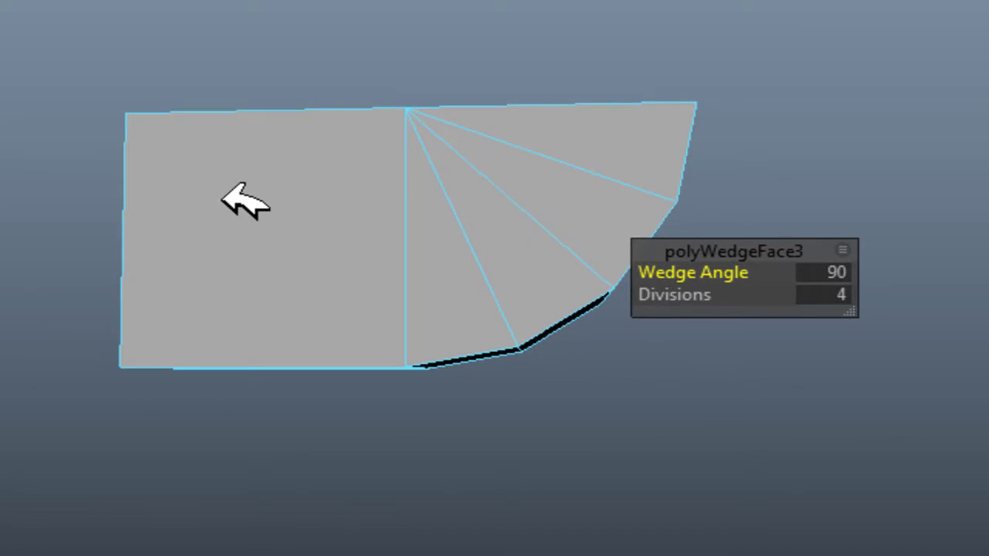
mouse_move(699, 295)
mouse_down()
mouse_move(758, 295)
mouse_move(671, 308)
mouse_move(386, 307)
mouse_up()
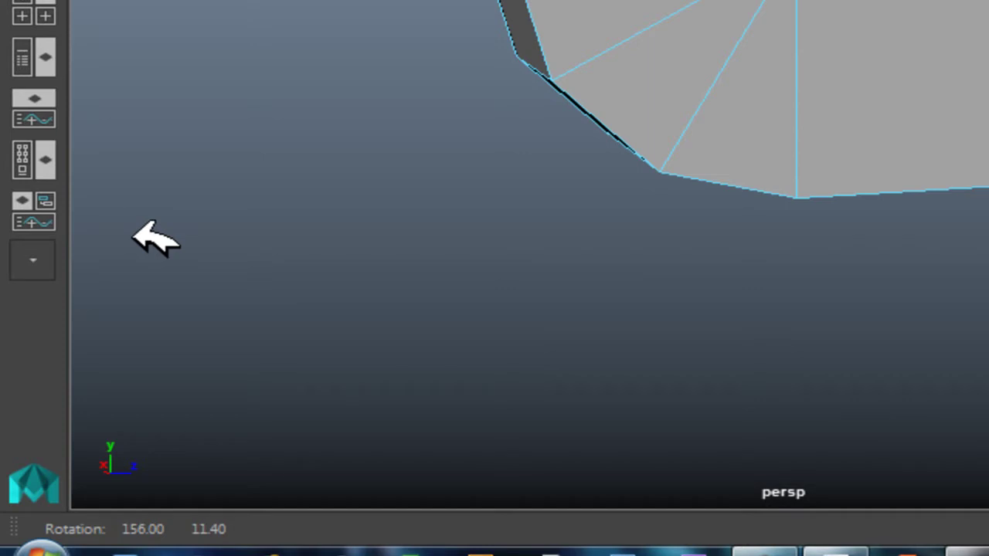
mouse_move(629, 148)
alt+mouse_down()
mouse_move(558, 174)
mouse_move(666, 222)
alt+mouse_up()
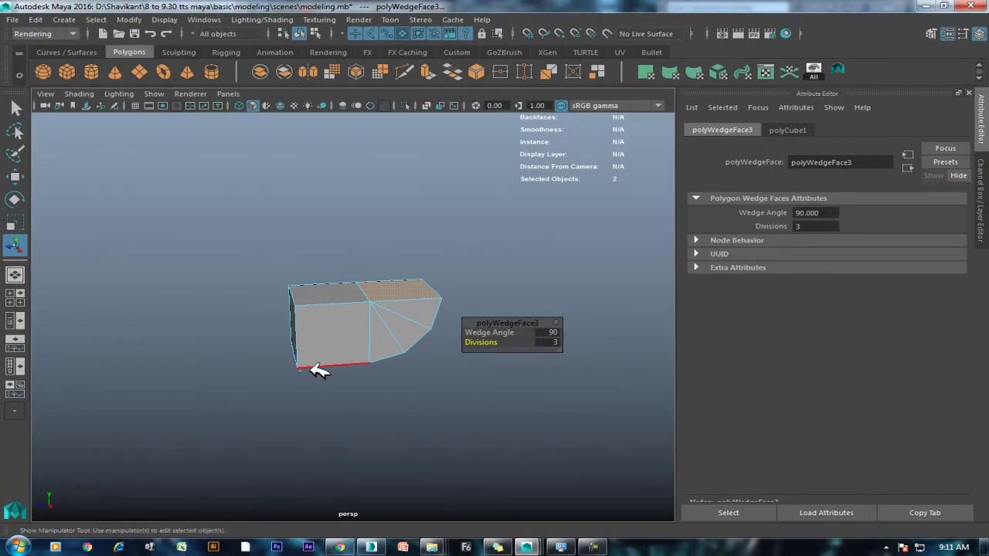
click(310, 367)
mouse_move(242, 375)
alt+mouse_down()
mouse_move(261, 343)
mouse_move(289, 386)
mouse_move(300, 386)
alt+mouse_up()
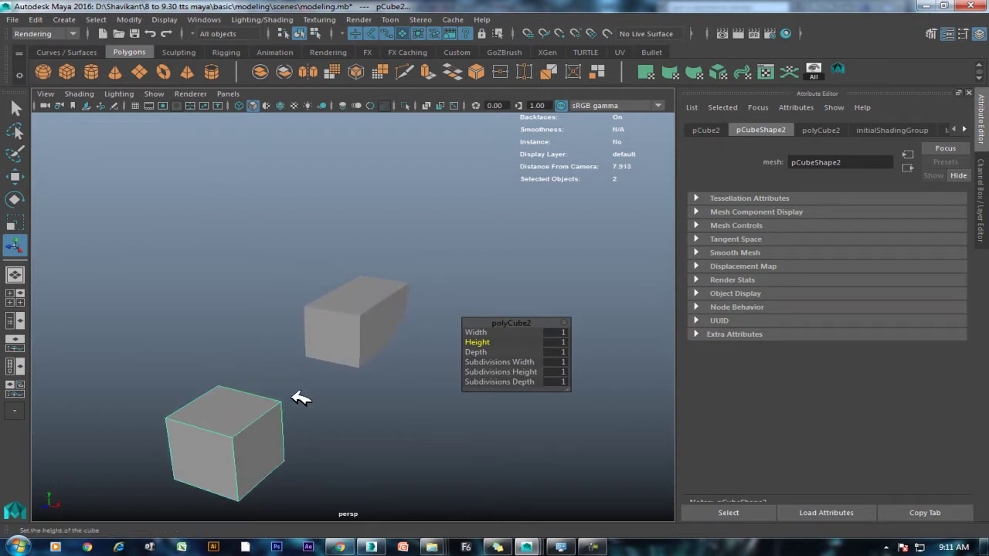
Scale the new cube along X into a long box.
key(w)
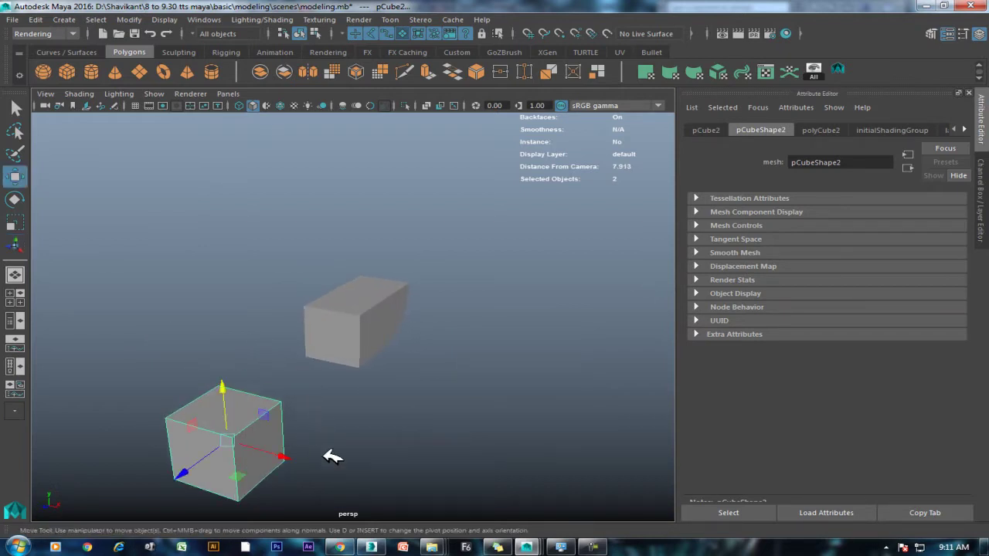
key(r)
mouse_move(286, 459)
mouse_down()
mouse_move(466, 513)
mouse_move(460, 381)
mouse_move(389, 409)
mouse_move(371, 353)
mouse_up()
mouse_move(354, 202)
right_down()
mouse_move(360, 283)
mouse_move(350, 239)
mouse_move(426, 219)
right_up()
Wedge the box's top face 90 degrees into four divisions.
click(316, 369)
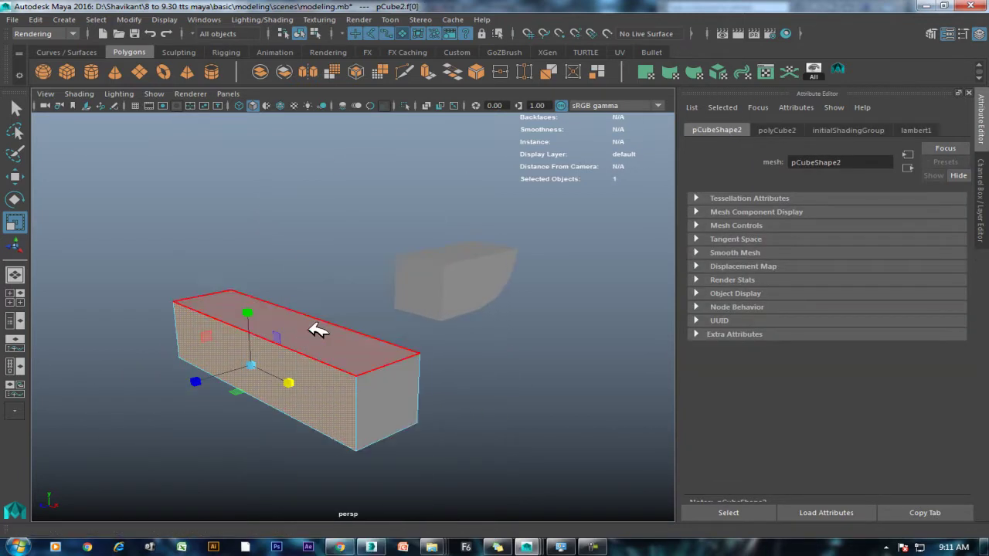
shift+right_click(307, 231)
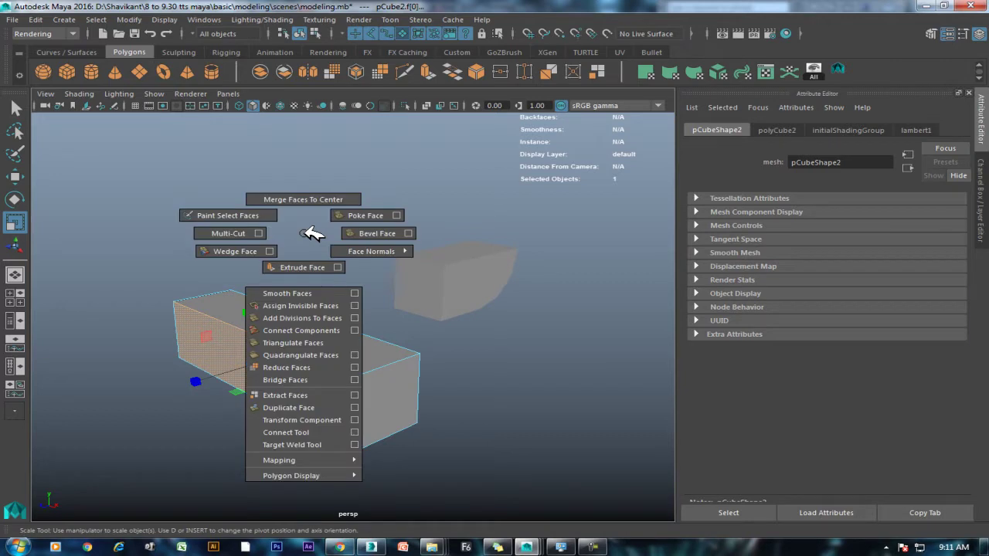
shift+right_drag(272, 249, 252, 256)
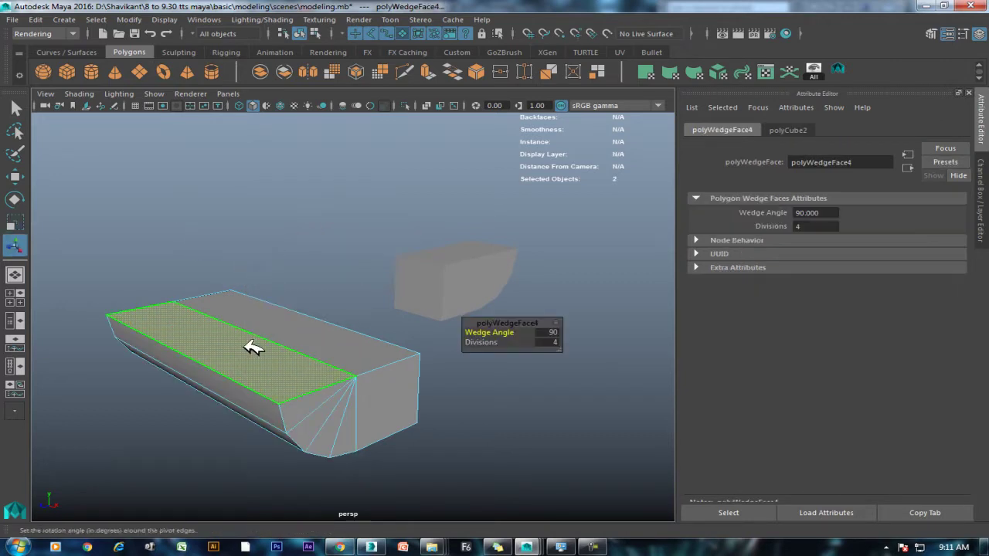
click(331, 298)
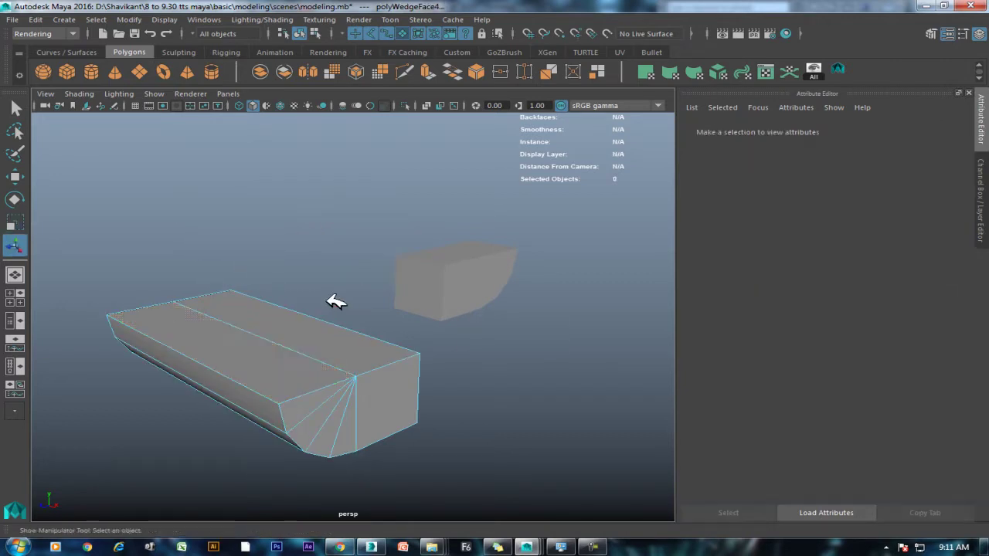
right_drag(311, 199, 379, 180)
click(312, 336)
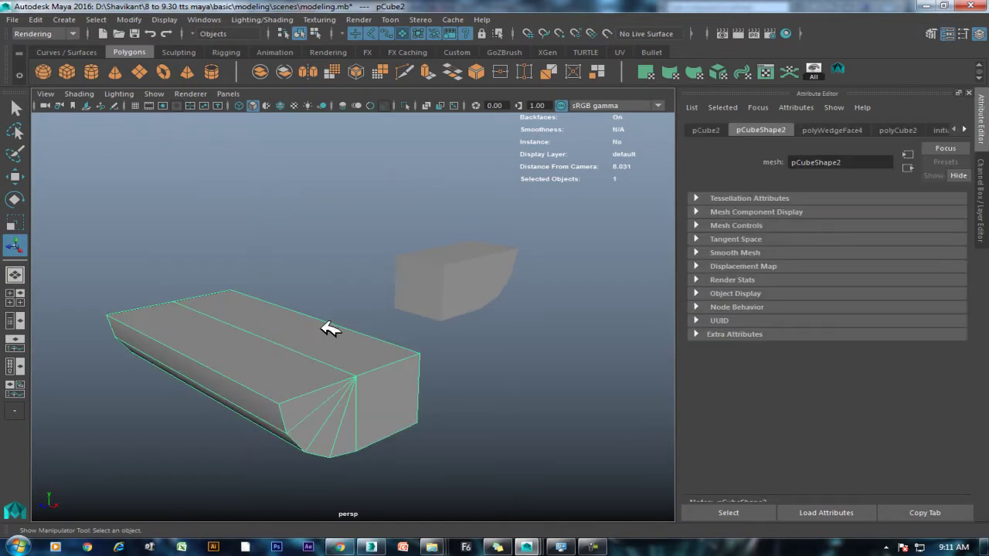
key(ctrl+z)
key(ctrl+z)
key(ctrl+z)
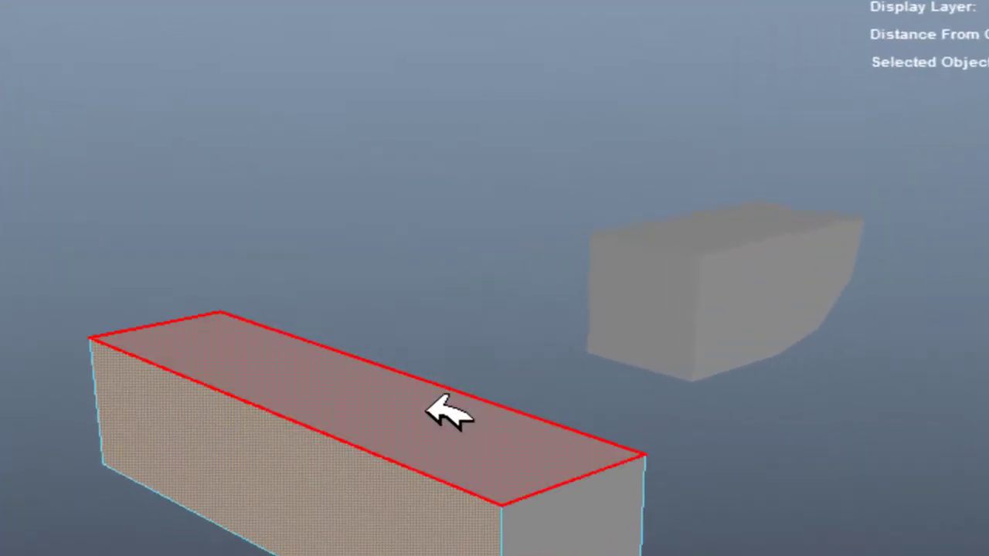
Wedge another face of the box into a 90-degree, four-part fan.
right_drag(324, 327, 328, 309)
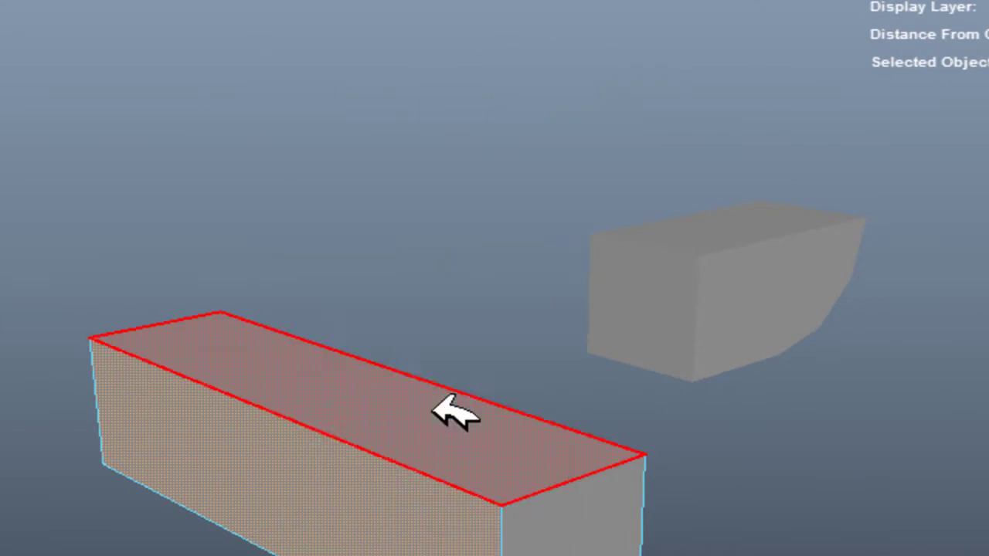
right_drag(441, 108, 574, 150)
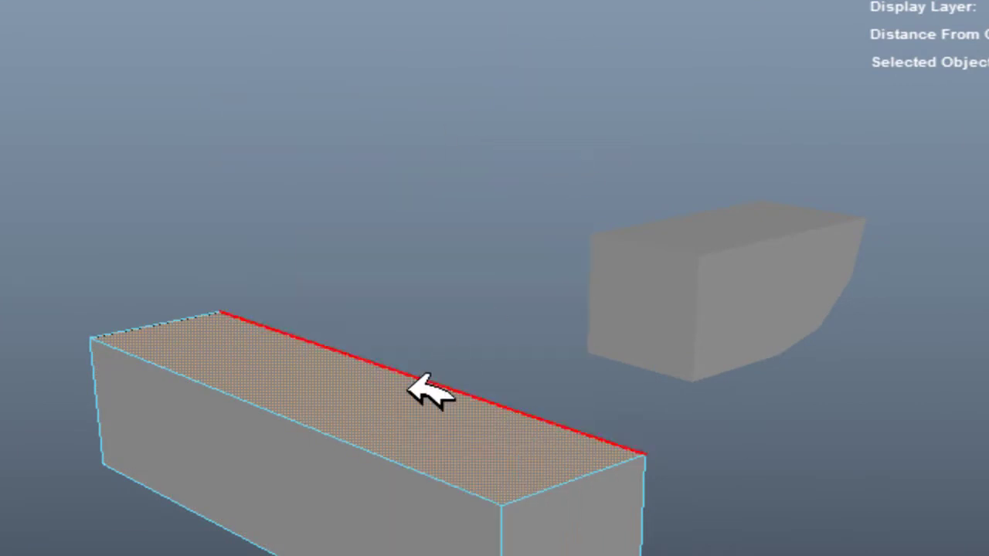
shift+right_drag(443, 147, 261, 205)
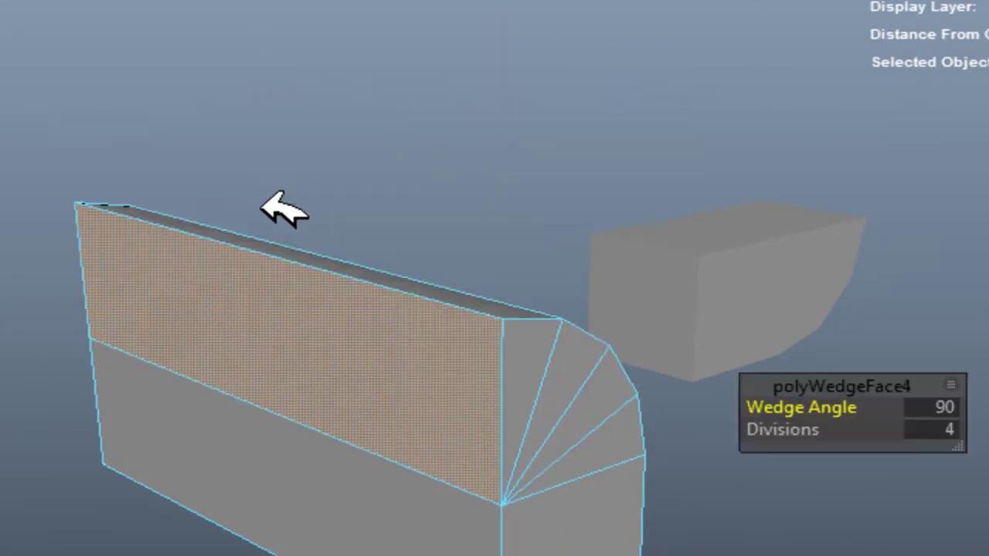
mouse_move(501, 302)
alt+mouse_down()
mouse_move(236, 280)
mouse_move(413, 261)
mouse_move(309, 243)
mouse_move(335, 232)
mouse_move(364, 259)
mouse_move(348, 308)
alt+mouse_up()
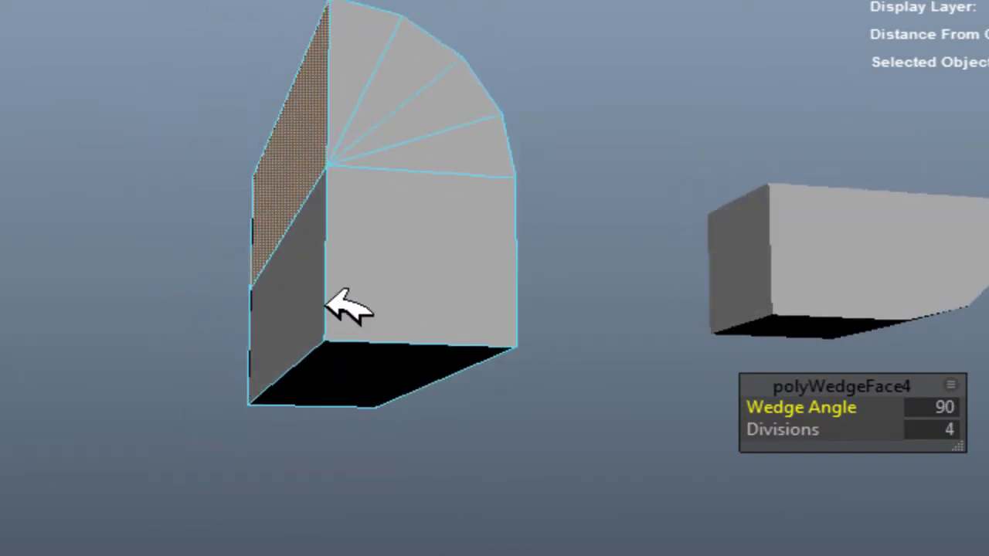
Wedge the box's bottom face into four divisions as well.
click(375, 393)
mouse_move(456, 370)
alt+mouse_down()
mouse_move(216, 373)
mouse_move(276, 289)
mouse_move(309, 287)
mouse_move(417, 359)
alt+mouse_up()
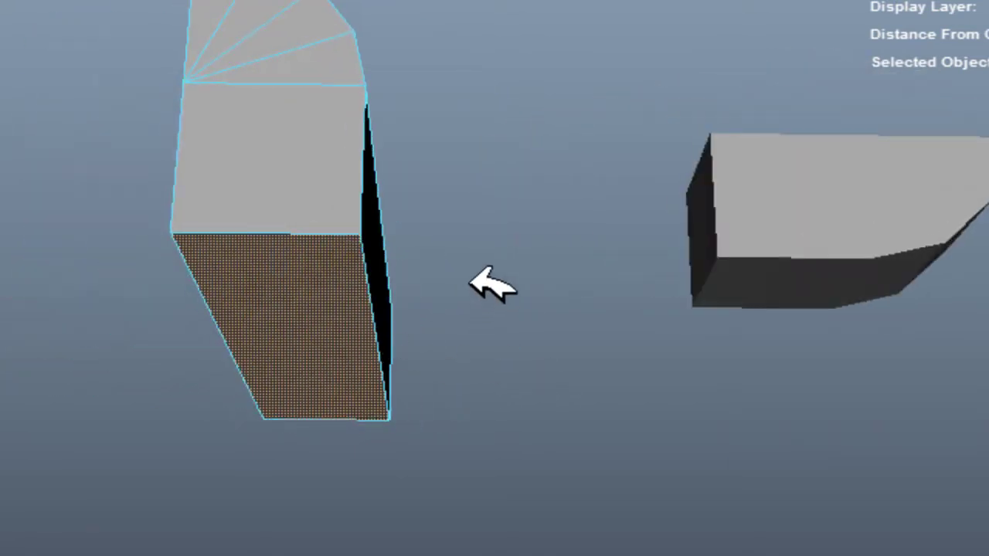
right_drag(484, 108, 596, 144)
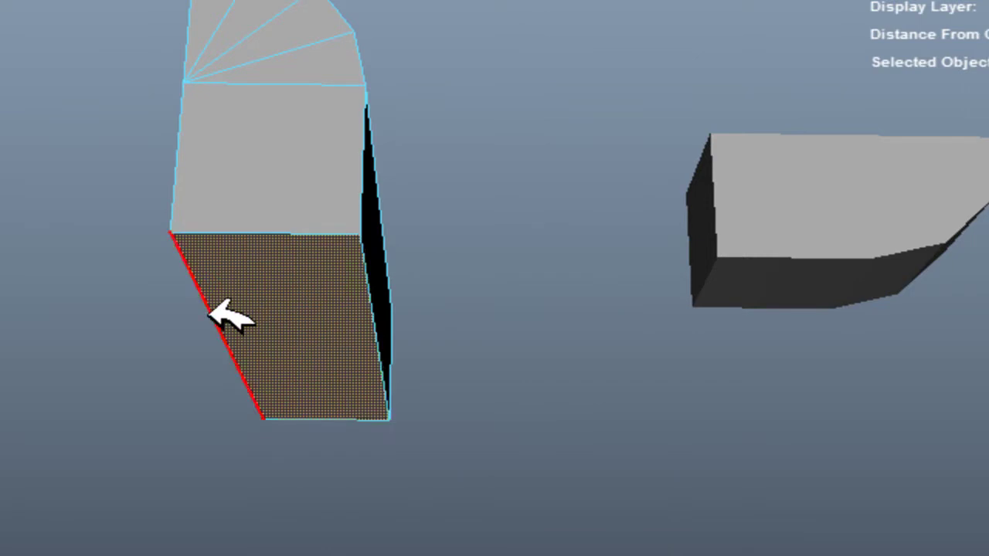
shift+right_drag(525, 216, 433, 239)
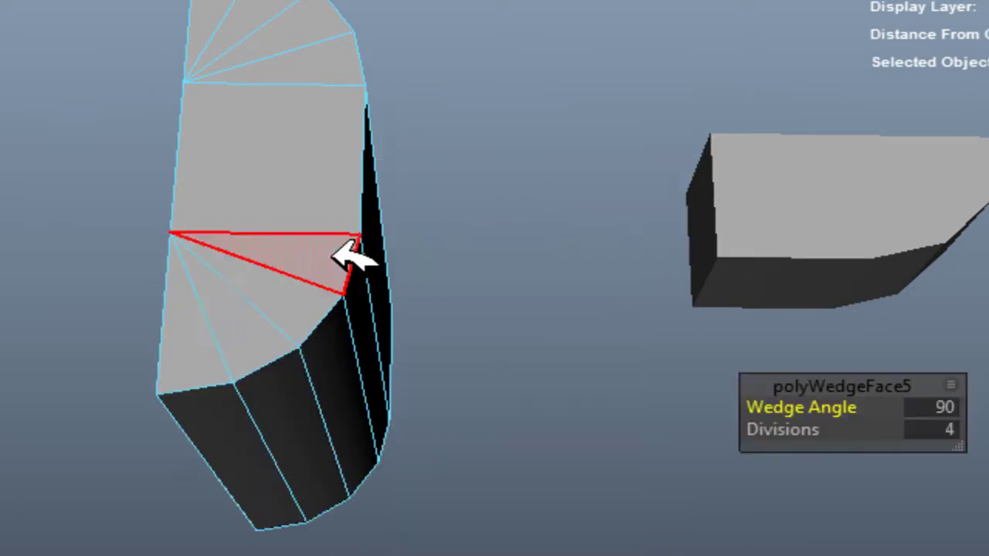
mouse_move(303, 334)
alt+mouse_down()
mouse_move(111, 154)
mouse_move(88, 386)
mouse_move(7, 457)
mouse_move(312, 376)
mouse_move(150, 420)
mouse_move(287, 474)
mouse_move(340, 356)
mouse_move(641, 232)
alt+mouse_up()
Extrude the middle and lower side faces outward by 3.084.
right_drag(613, 39, 636, 139)
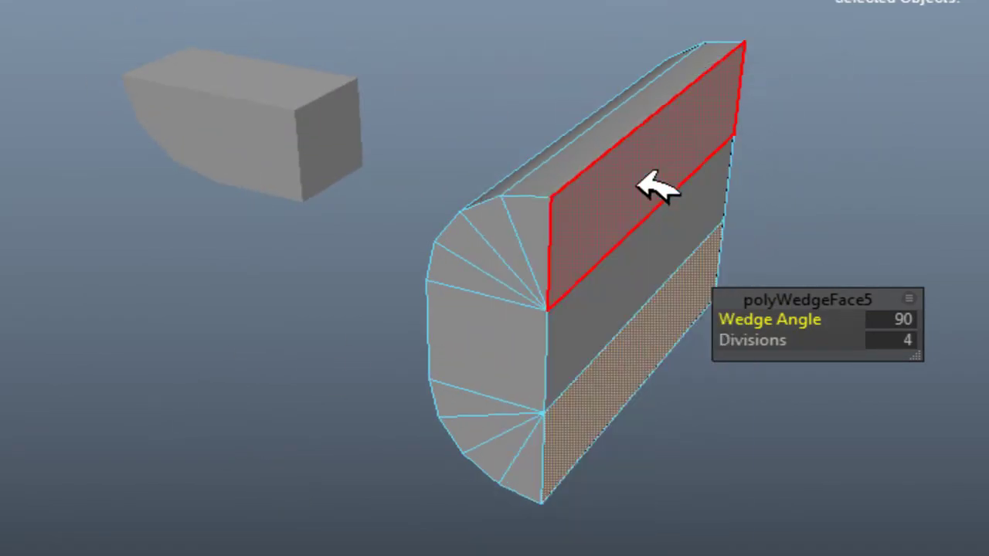
shift+click(626, 292)
shift+click(629, 380)
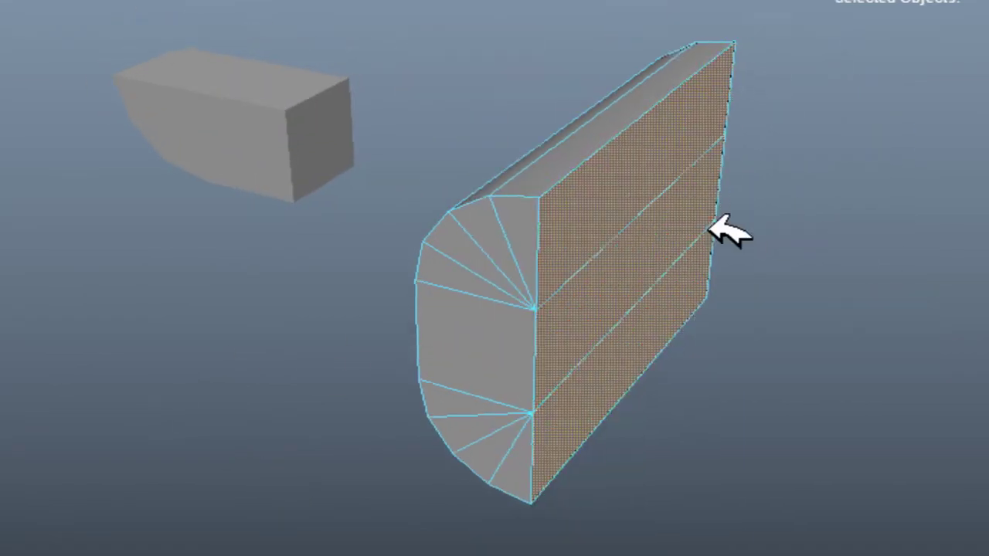
alt+drag(729, 231, 696, 84)
shift+right_drag(675, 84, 691, 155)
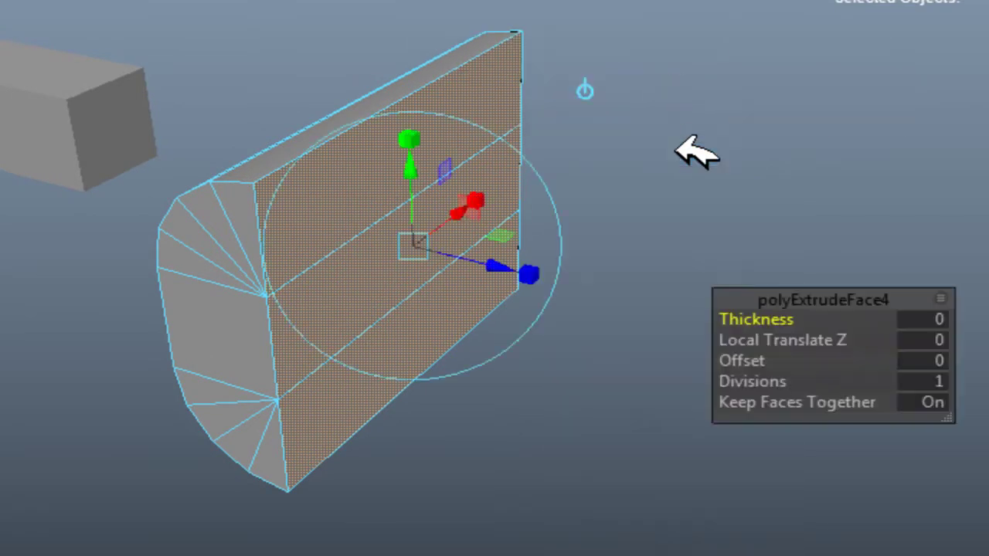
mouse_move(492, 255)
mouse_down()
mouse_move(861, 355)
mouse_move(155, 276)
mouse_move(357, 291)
mouse_move(302, 283)
mouse_move(473, 276)
mouse_move(506, 332)
mouse_up()
right_drag(260, 181, 333, 158)
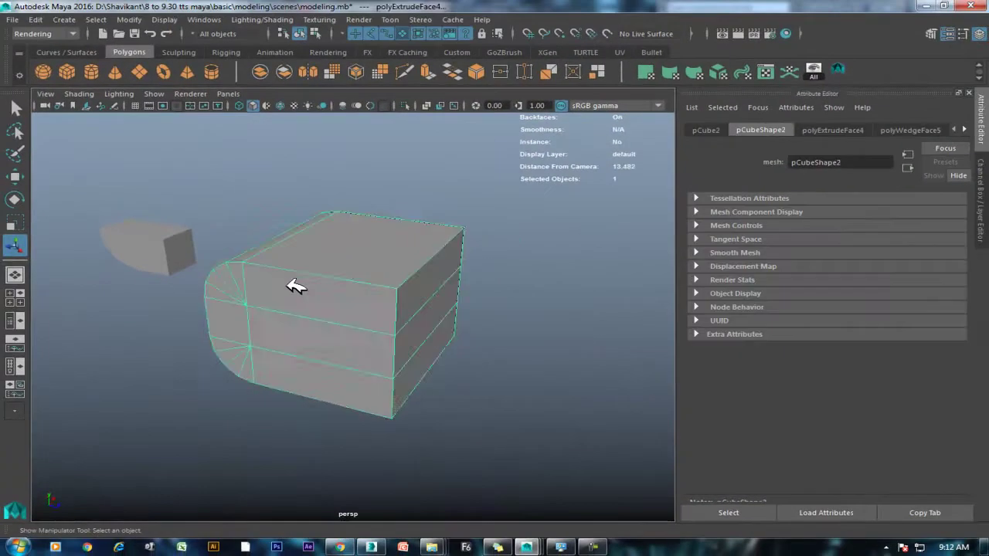
Switch to the Modeling menu set and open the Mesh > Mirror Geometry options.
mouse_move(329, 332)
alt+mouse_down()
mouse_move(406, 294)
mouse_move(394, 326)
mouse_move(441, 343)
mouse_move(371, 333)
mouse_move(331, 358)
alt+mouse_up()
key(w)
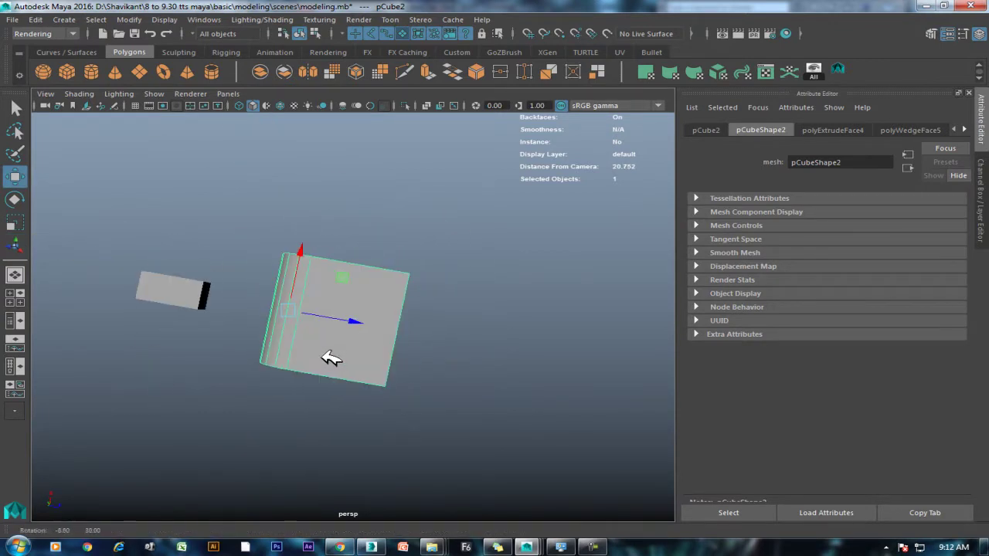
click(49, 34)
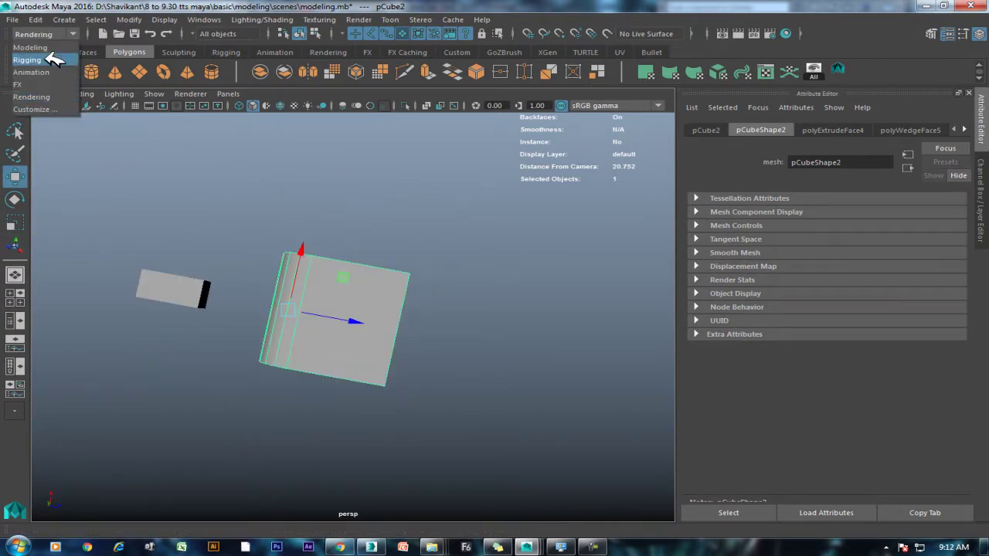
click(50, 49)
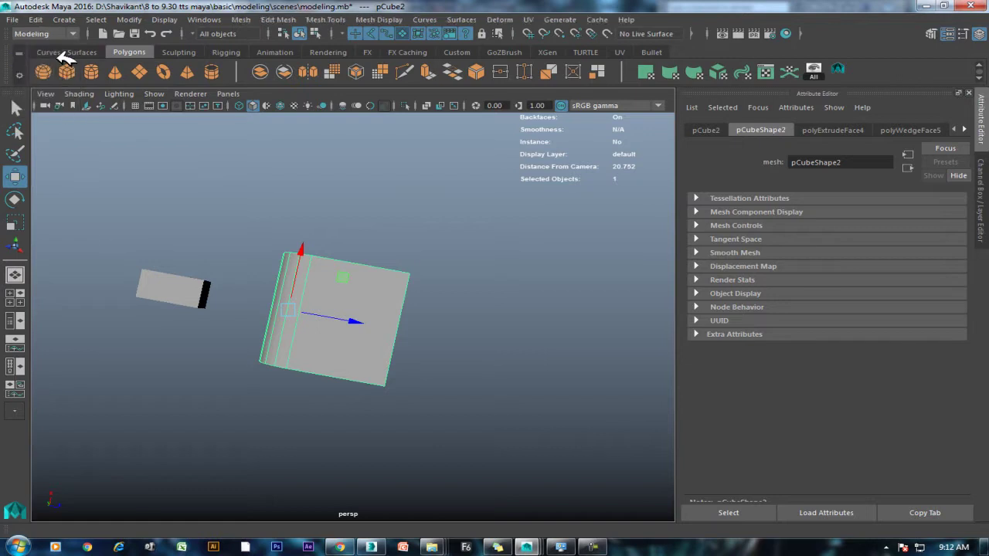
click(261, 21)
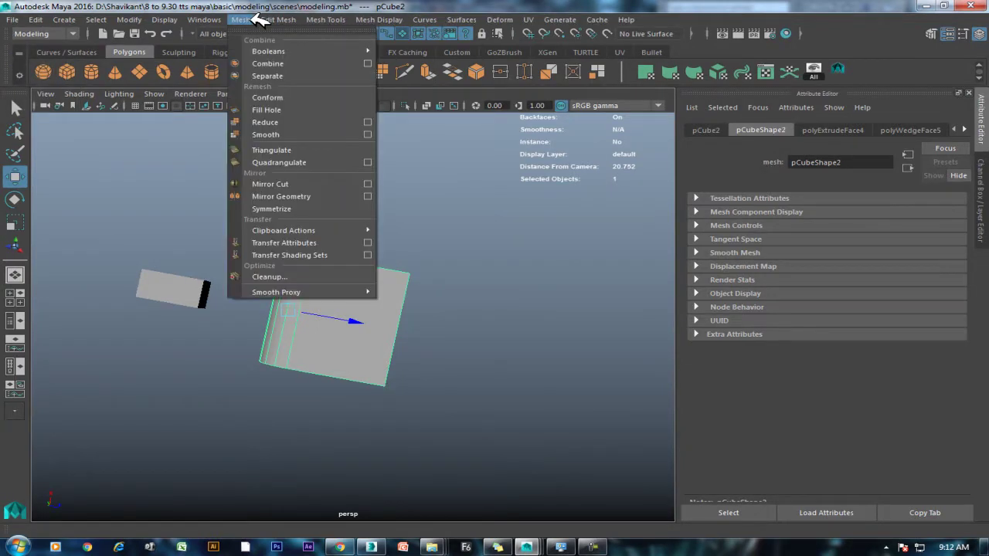
click(368, 196)
Undo a trial -Z mirror, reset Mirror Options, and mirror the block along +X.
click(756, 225)
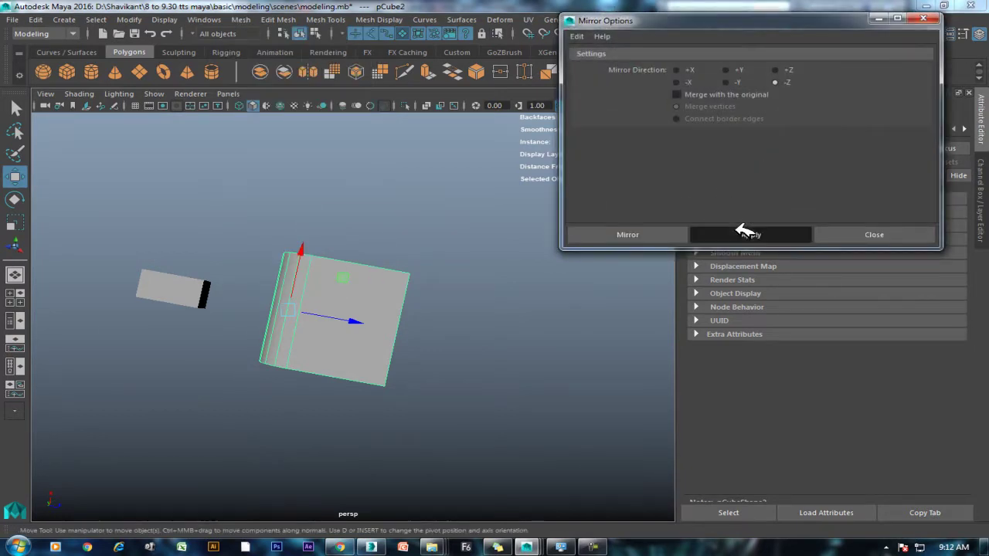
alt+drag(294, 340, 320, 283)
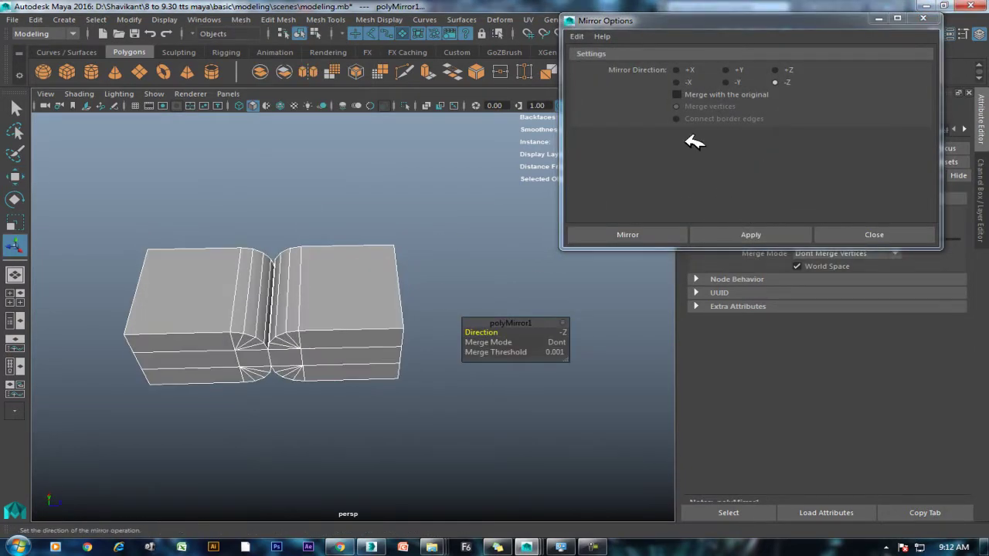
key(ctrl+z)
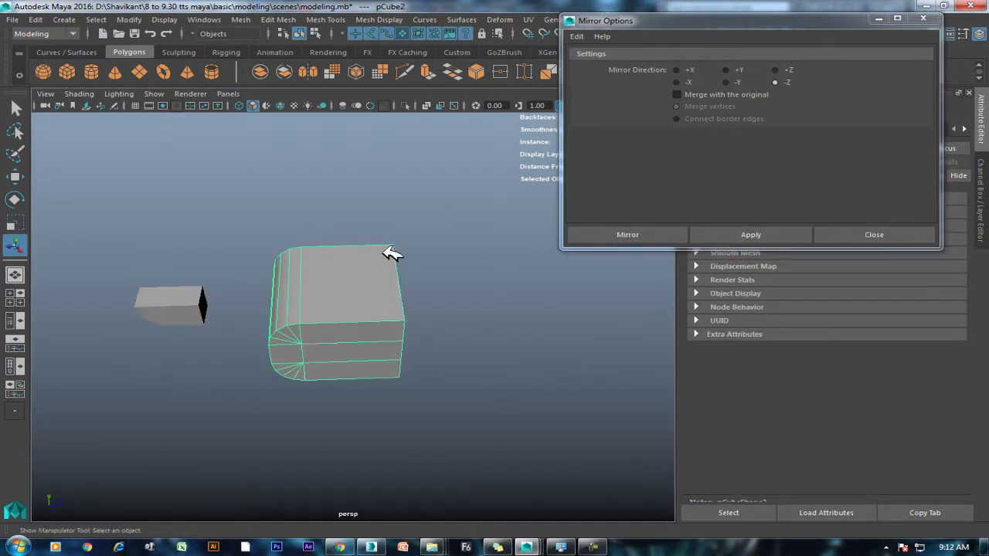
click(580, 37)
click(607, 62)
click(751, 234)
mouse_move(530, 276)
alt+mouse_down()
mouse_move(470, 311)
mouse_move(514, 300)
alt+mouse_up()
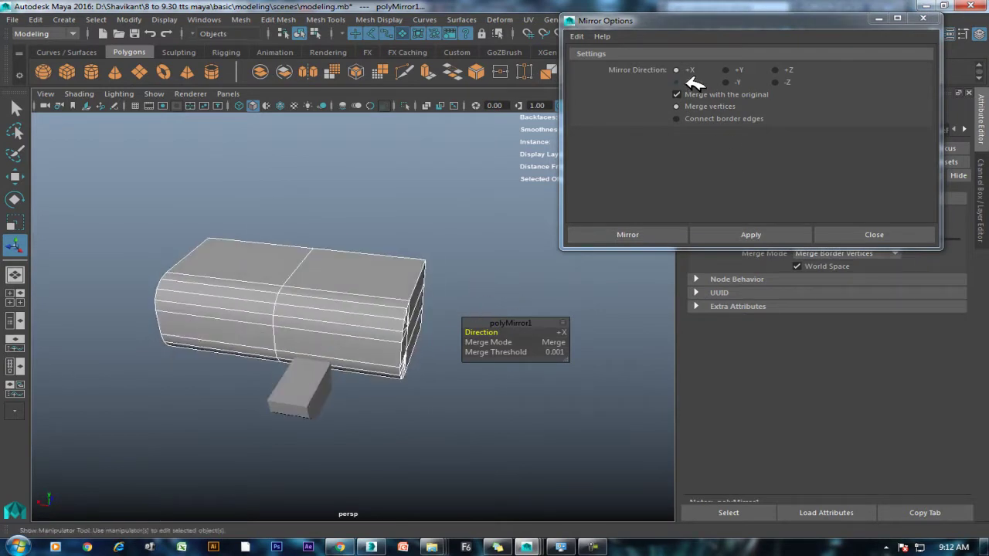
Mirror the mesh along -X, +Y and -Y.
click(690, 81)
click(750, 234)
alt+drag(622, 261, 289, 297)
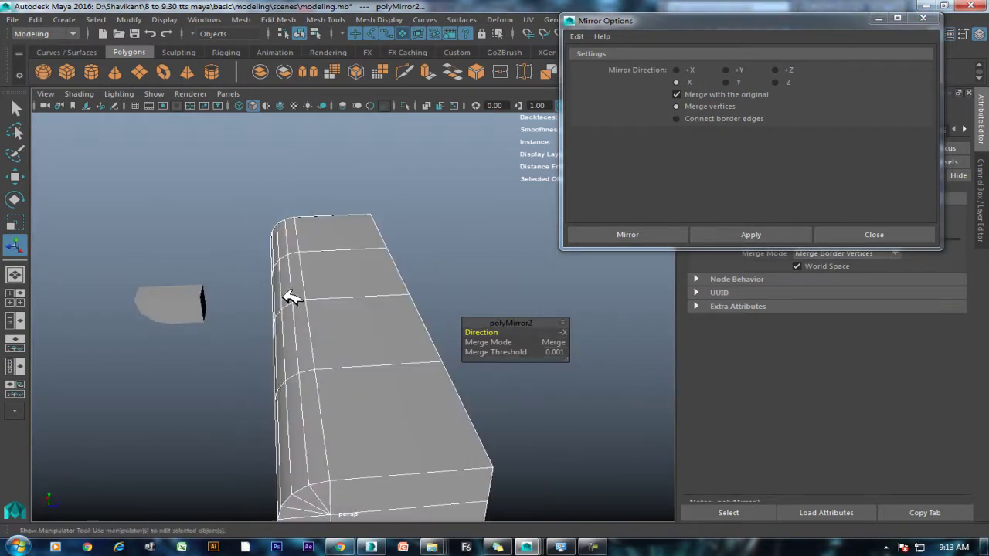
click(740, 68)
click(738, 232)
mouse_move(600, 265)
alt+mouse_down()
mouse_move(419, 271)
mouse_move(662, 162)
alt+mouse_up()
click(737, 230)
mouse_move(592, 283)
alt+mouse_down()
mouse_move(286, 214)
mouse_move(331, 225)
mouse_move(342, 242)
alt+mouse_up()
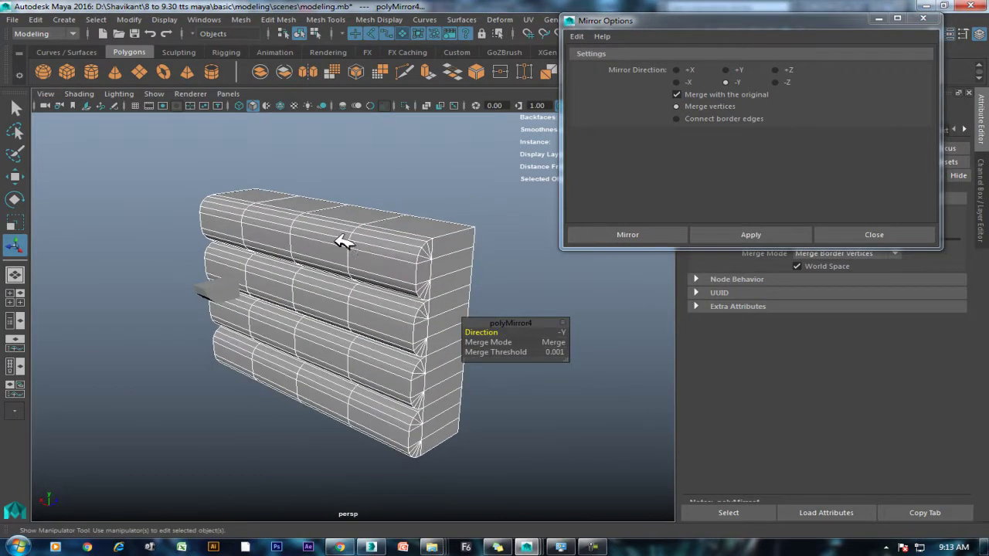
Mirror the mesh along +Z and -Z.
click(776, 70)
click(750, 234)
mouse_move(457, 283)
alt+mouse_down()
mouse_move(313, 289)
mouse_move(314, 260)
alt+mouse_up()
mouse_move(371, 272)
alt+mouse_down()
mouse_move(352, 268)
mouse_move(410, 247)
mouse_move(499, 250)
mouse_move(350, 249)
alt+mouse_up()
click(775, 82)
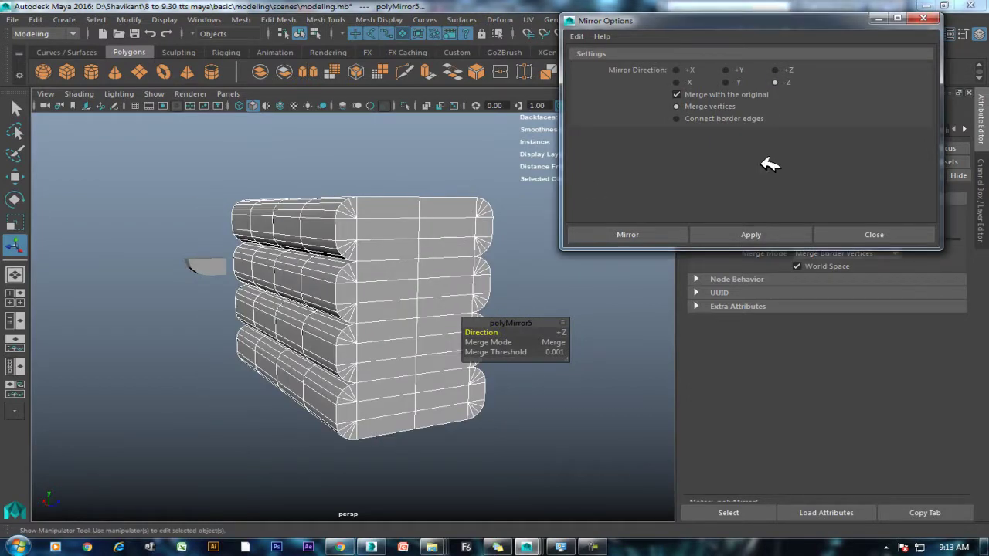
click(750, 234)
mouse_move(501, 272)
alt+mouse_down()
mouse_move(289, 347)
mouse_move(292, 338)
mouse_move(228, 327)
mouse_move(255, 298)
mouse_move(307, 292)
alt+mouse_up()
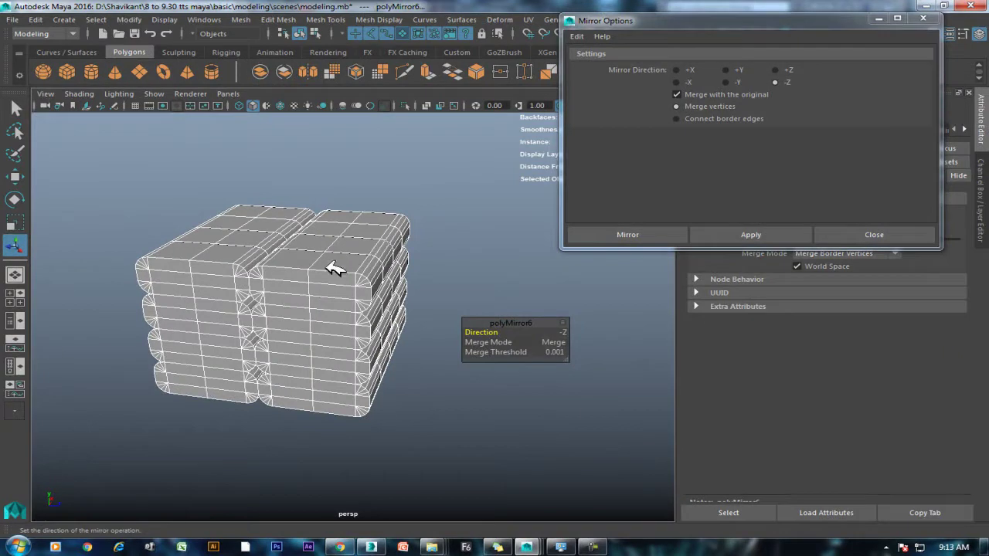
Reselect pCube2, preview it smoothed and unsmoothed, then close Mirror Options.
key(w)
click(456, 285)
click(330, 284)
mouse_move(367, 280)
alt+mouse_down()
mouse_move(641, 283)
mouse_move(468, 305)
mouse_move(388, 301)
alt+mouse_up()
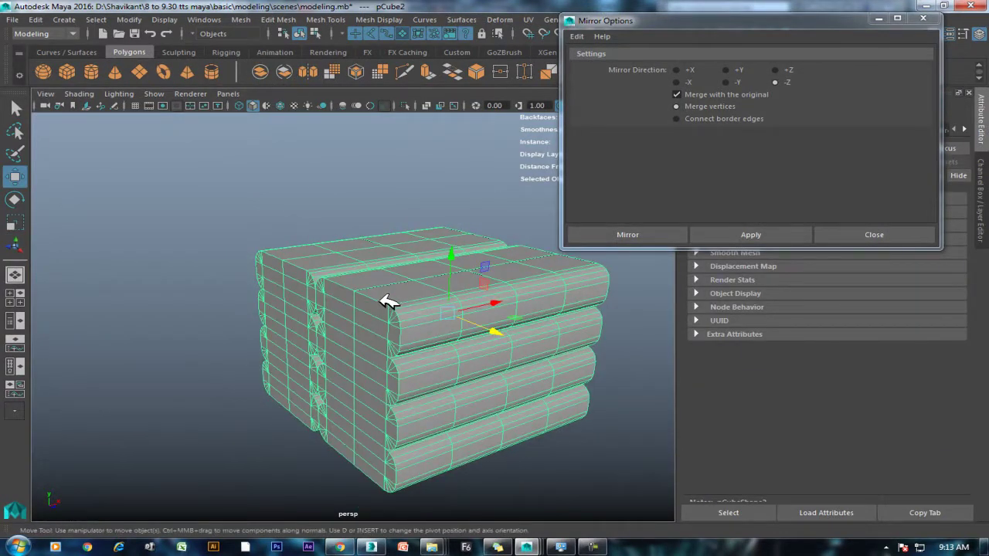
key(3)
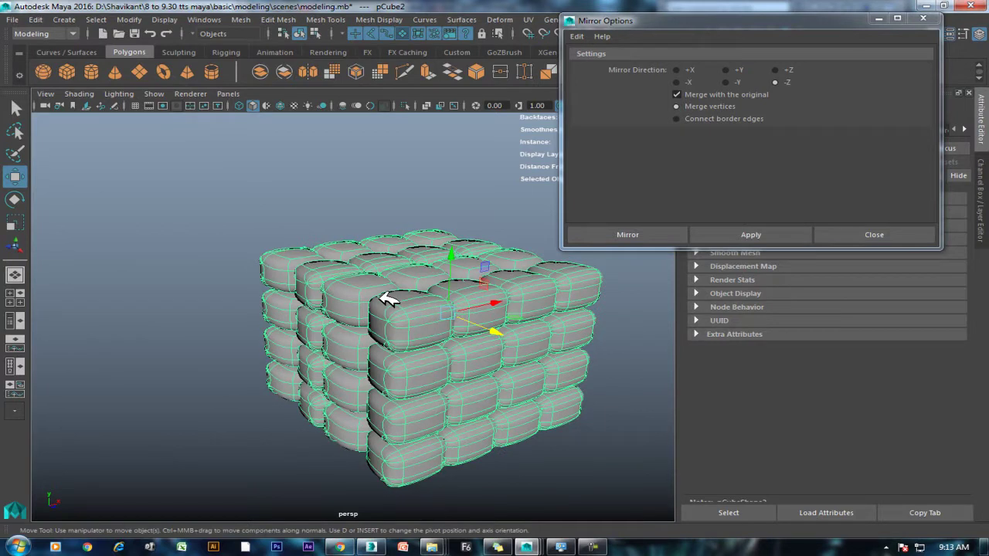
key(1)
alt+drag(386, 297, 441, 316)
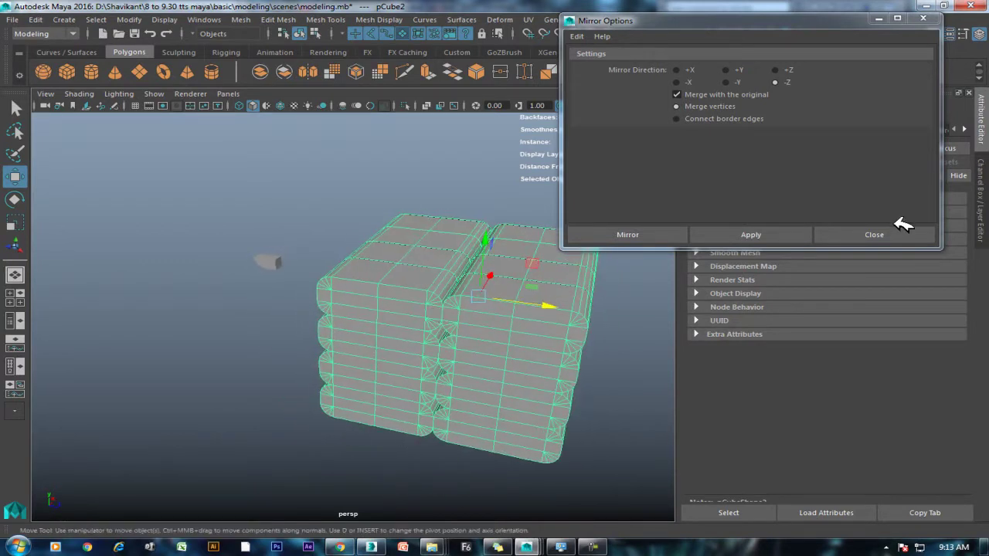
click(870, 234)
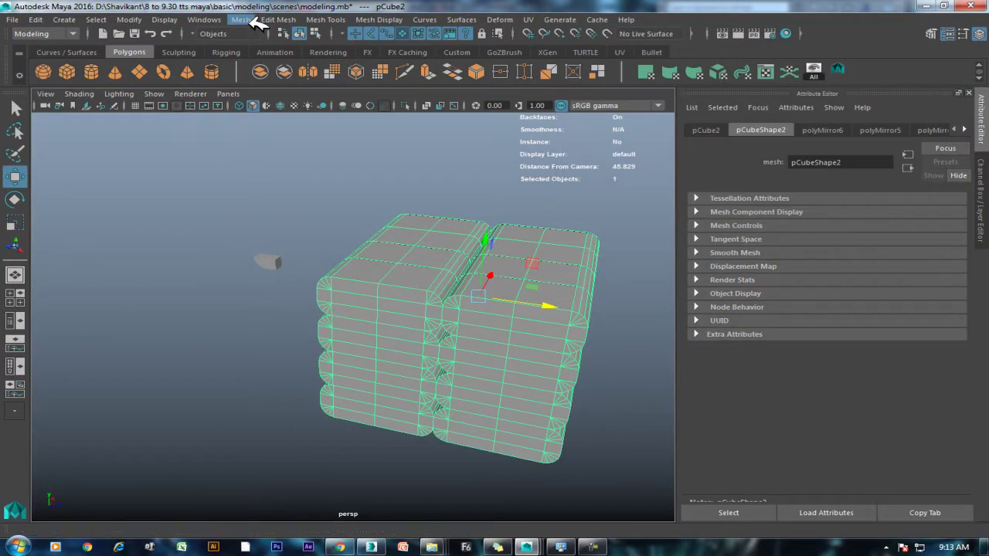
Reselect the mirrored mesh and inspect it from above in object mode.
click(249, 21)
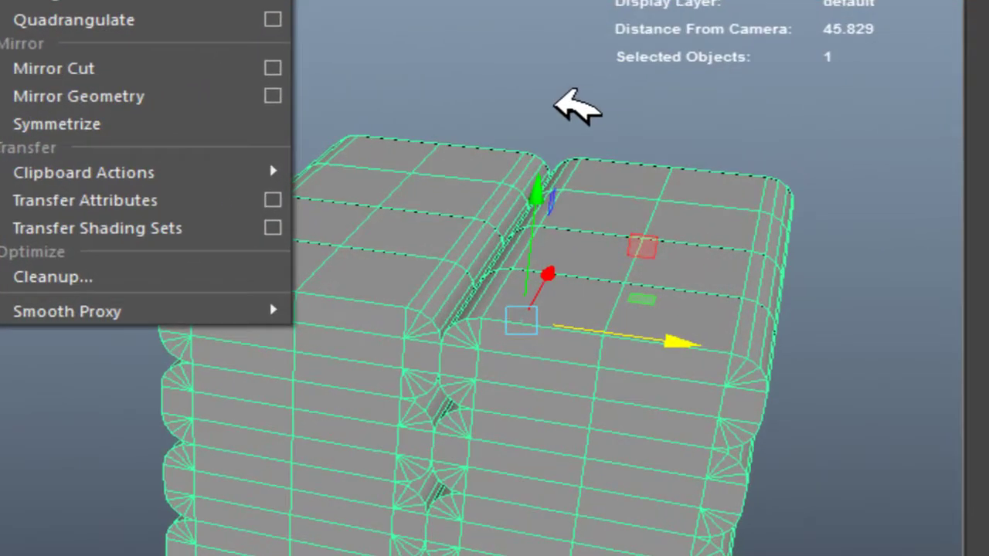
click(500, 202)
click(409, 289)
mouse_move(371, 309)
alt+mouse_down()
mouse_move(348, 430)
mouse_move(177, 279)
mouse_move(194, 283)
alt+mouse_up()
alt+right_drag(149, 238, 142, 267)
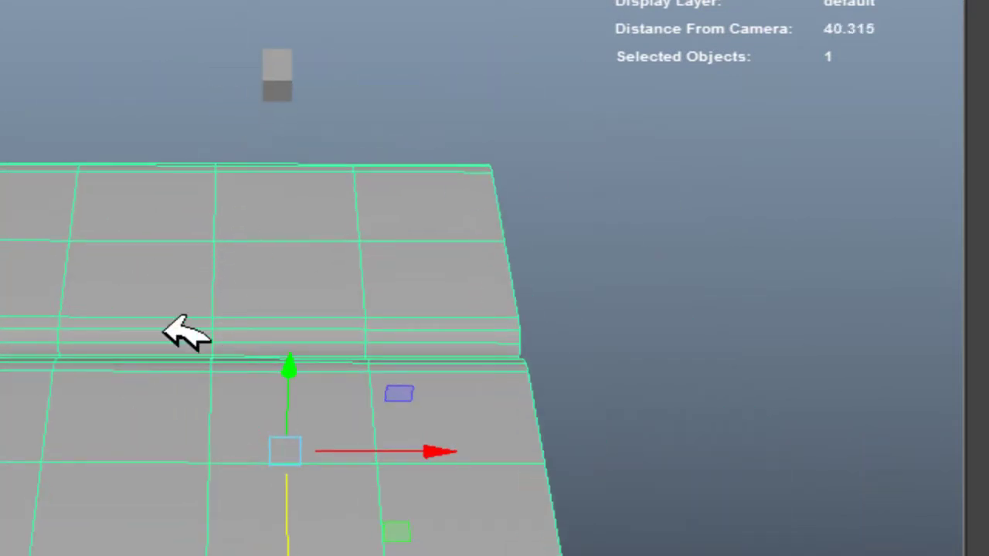
alt+drag(172, 331, 270, 353)
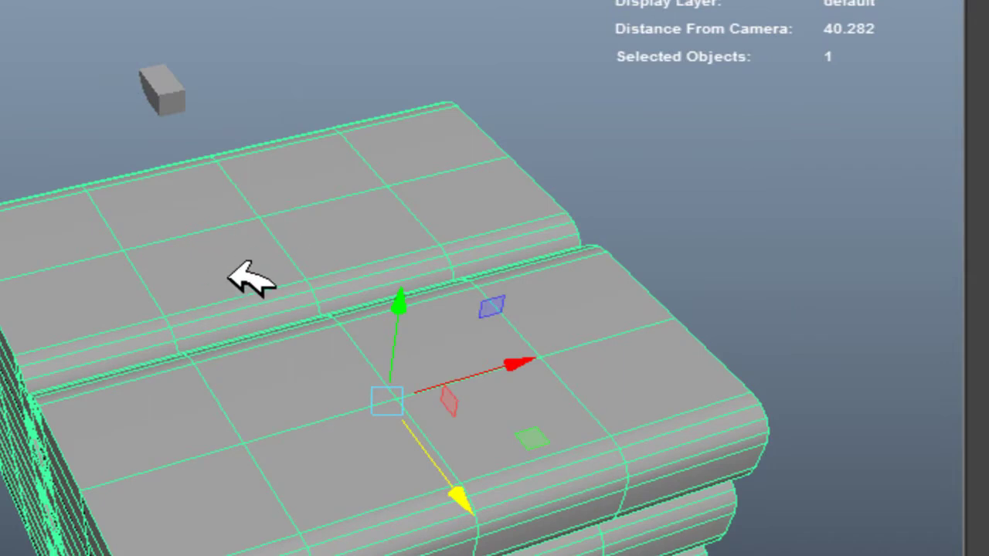
right_drag(239, 99, 239, 93)
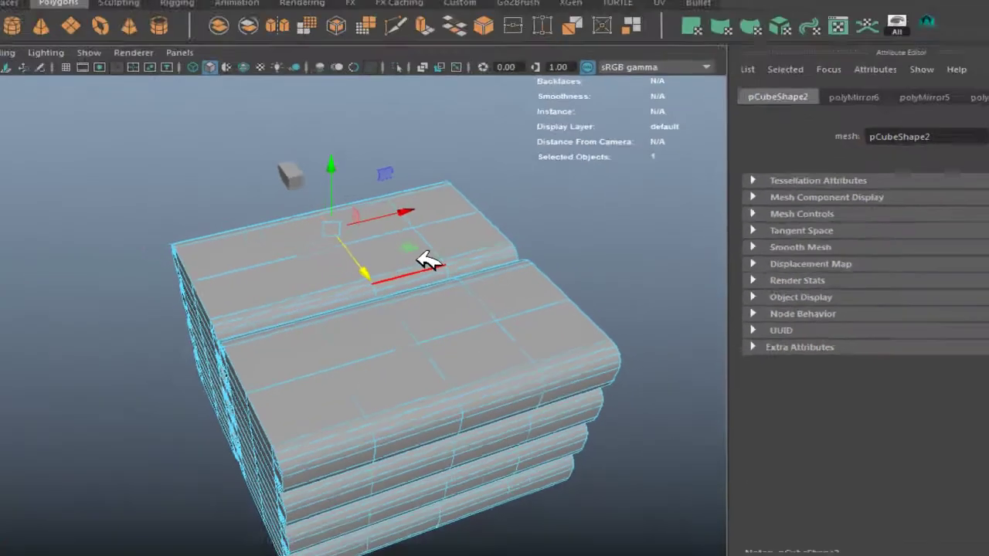
right_drag(438, 243, 476, 199)
click(468, 294)
alt+drag(467, 294, 402, 312)
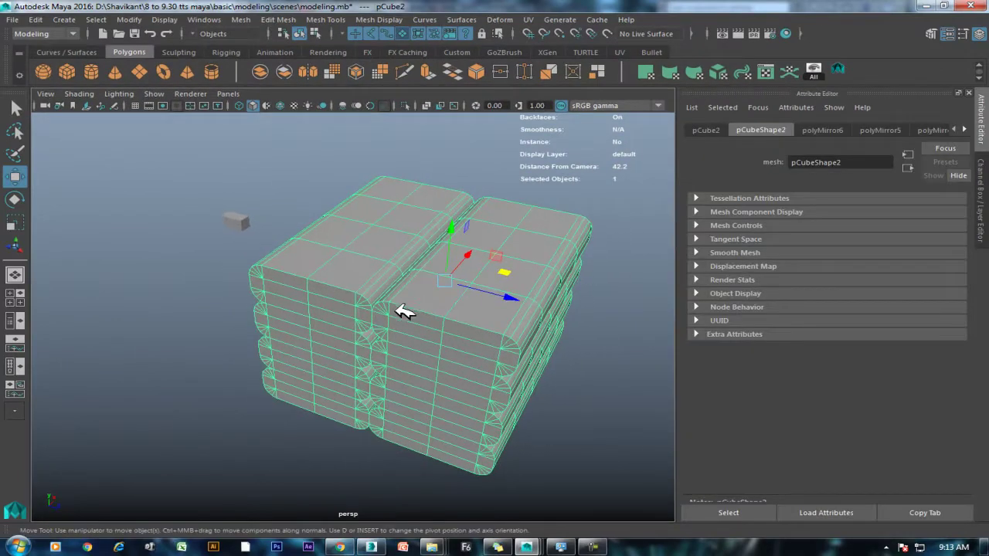
Separate the mirrored mesh into 64 blocks and click single pieces to inspect them.
shift+right_click(317, 154)
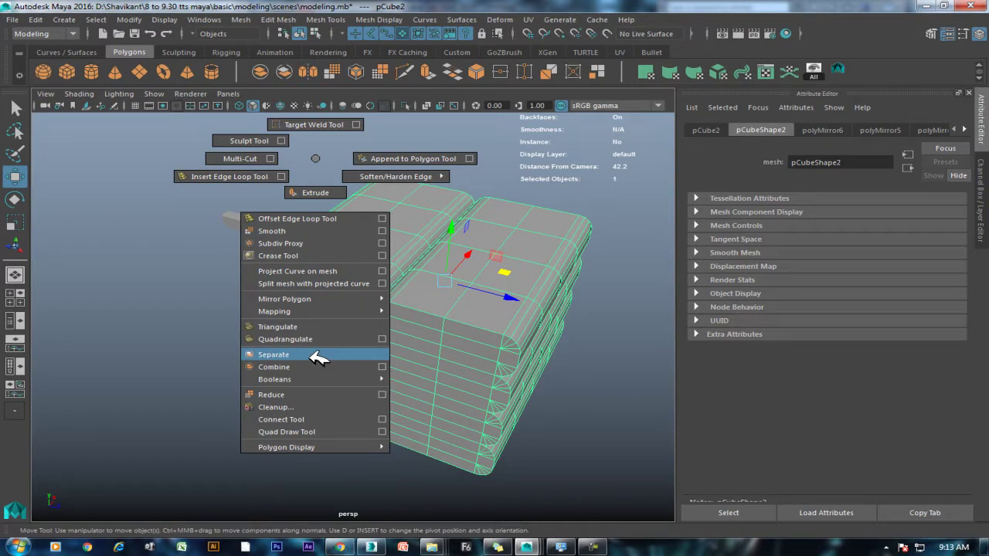
click(317, 356)
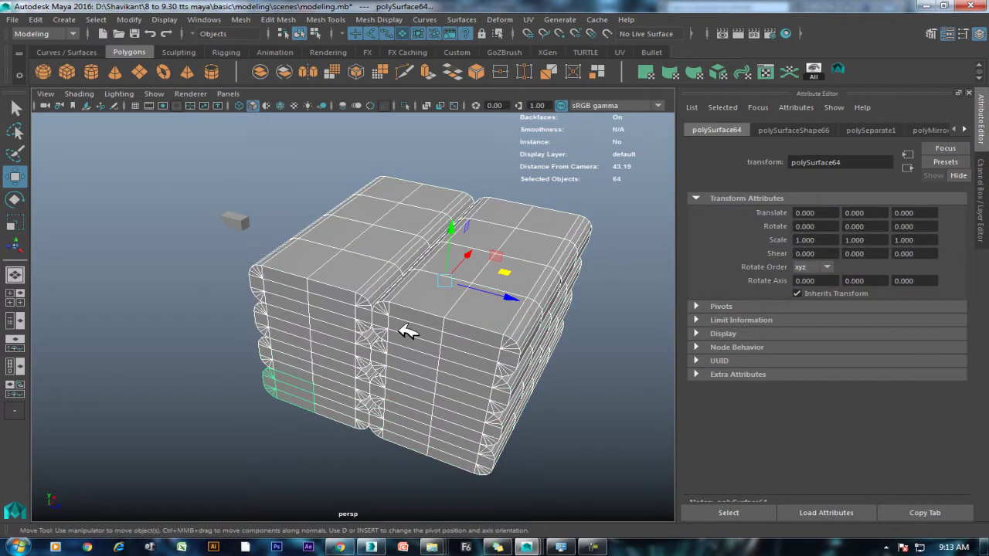
mouse_move(371, 333)
alt+mouse_down()
mouse_move(466, 314)
mouse_move(470, 276)
mouse_move(526, 349)
alt+mouse_up()
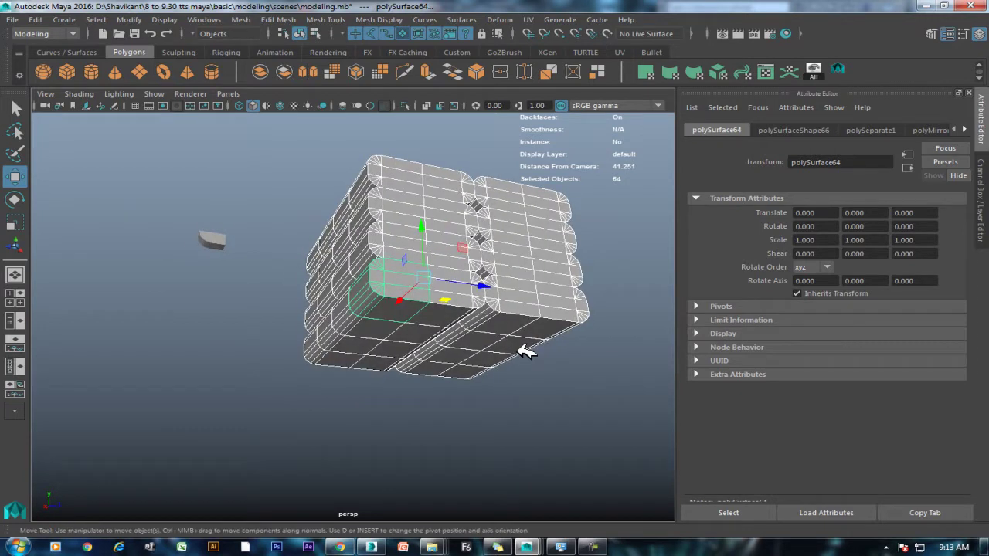
click(533, 360)
click(400, 291)
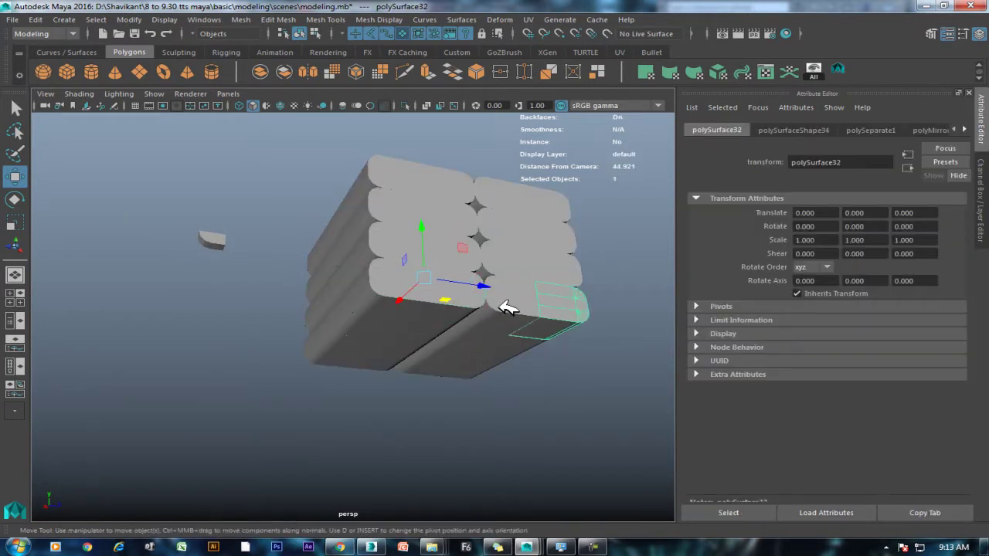
click(359, 236)
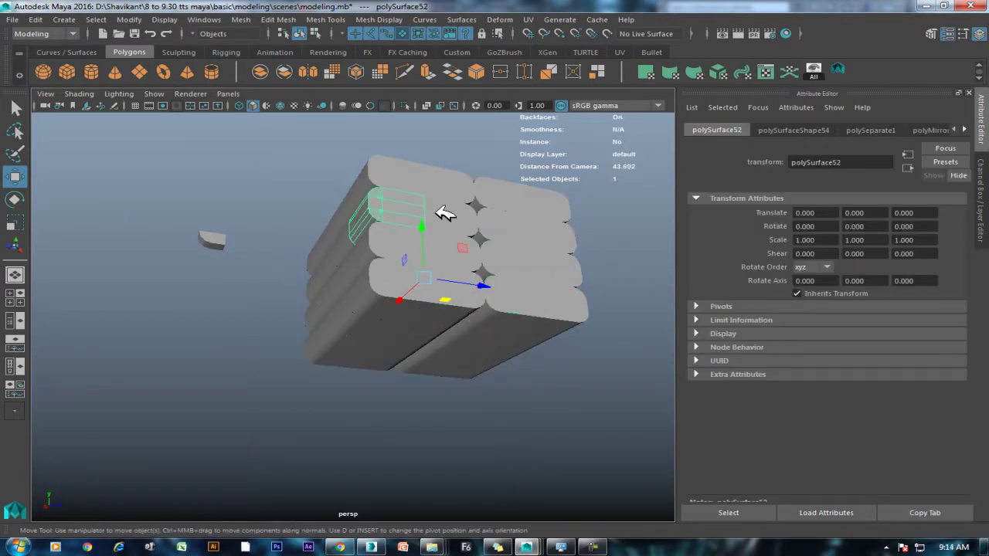
Marquee-select all the separated pieces and bring up the polygon menu for Combine.
alt+drag(446, 214, 446, 259)
alt+drag(549, 297, 441, 309)
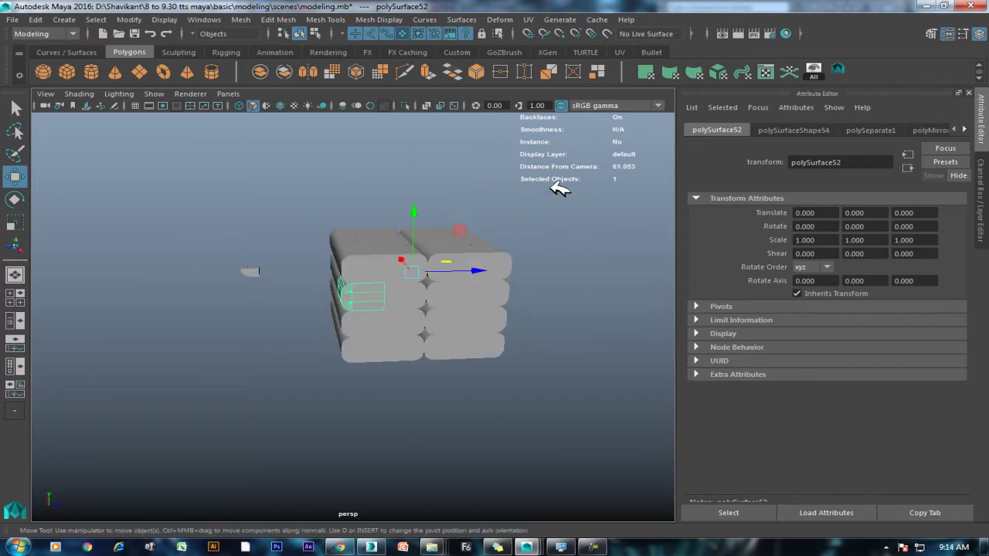
mouse_move(320, 435)
alt+mouse_down()
mouse_move(412, 318)
mouse_move(439, 327)
alt+mouse_up()
shift+right_drag(394, 248, 386, 458)
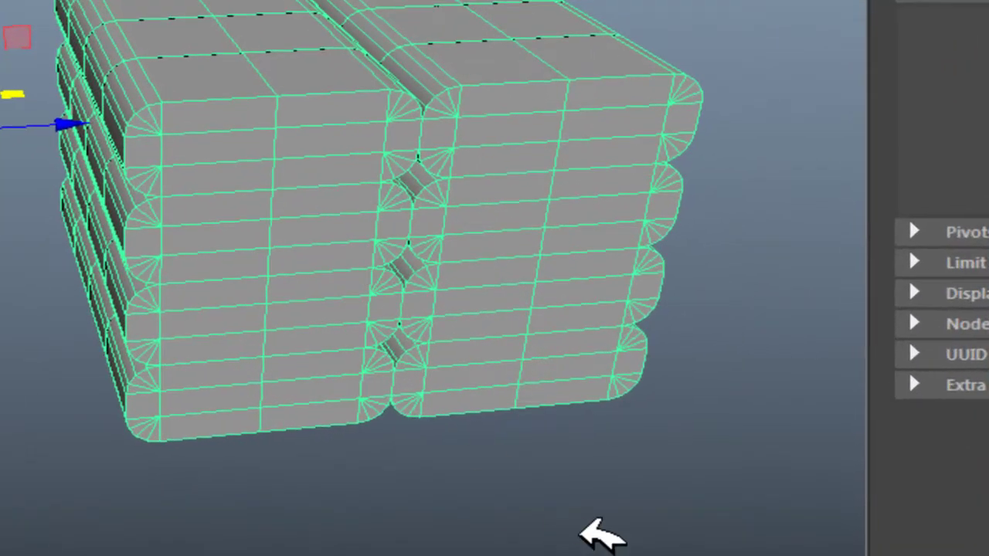
Reselect the combined cube, view it head-on, and preview it smoothed with 3.
click(551, 445)
click(289, 318)
mouse_move(316, 221)
alt+mouse_down()
mouse_move(448, 247)
mouse_move(265, 266)
alt+mouse_up()
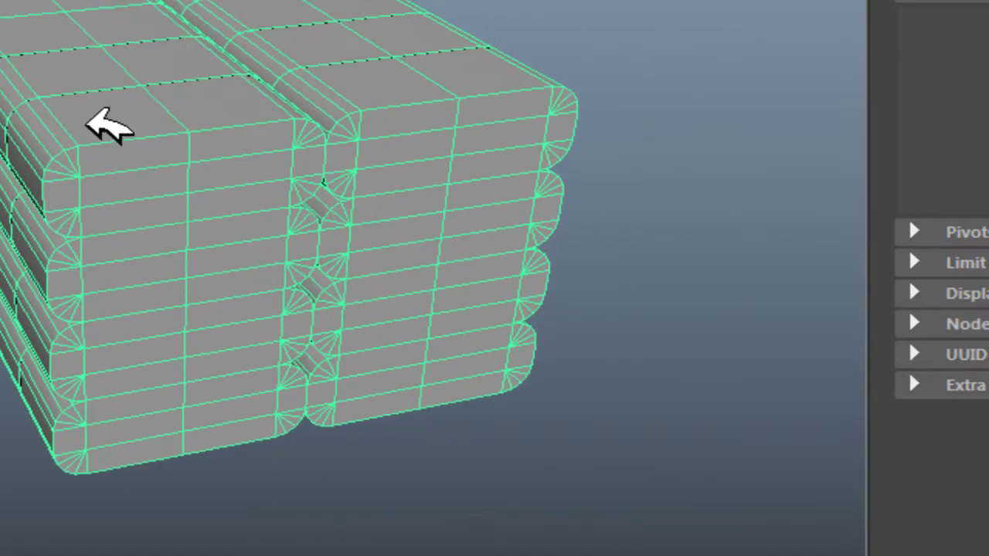
mouse_move(234, 95)
alt+mouse_down()
mouse_move(168, 162)
mouse_move(296, 150)
mouse_move(221, 177)
mouse_move(386, 84)
alt+mouse_up()
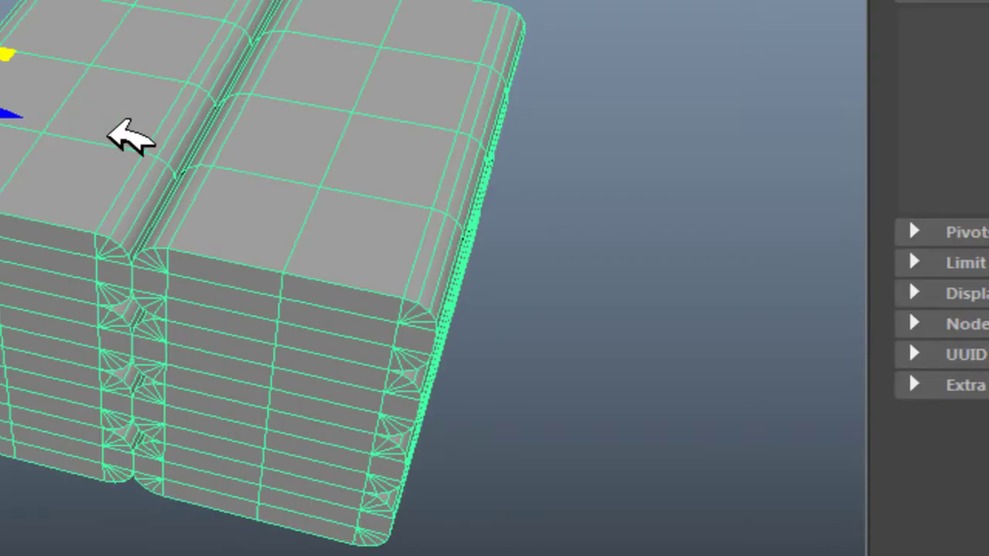
key(3)
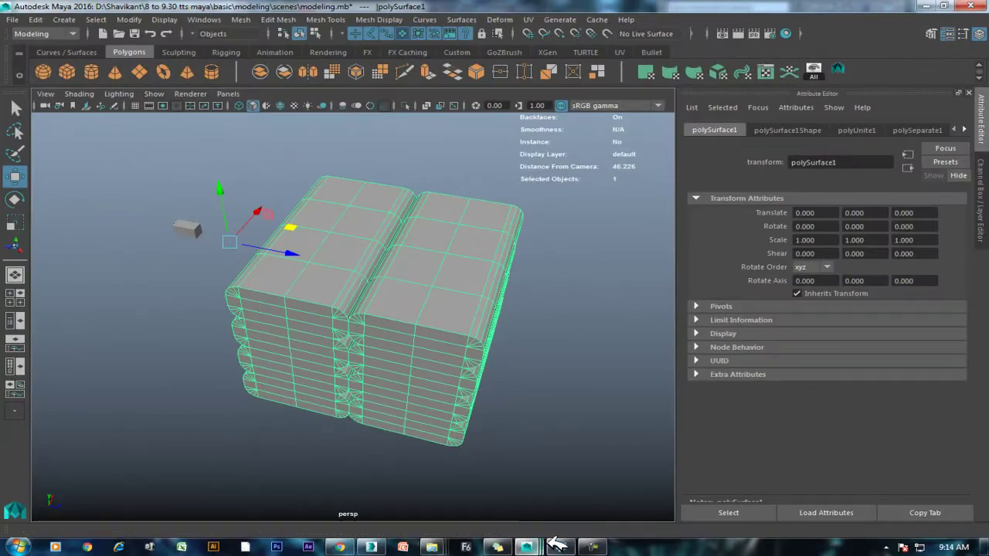
Add a blank line to the shortcut notes, then toggle smooth preview (3) and cage (1).
click(497, 547)
key(Return)
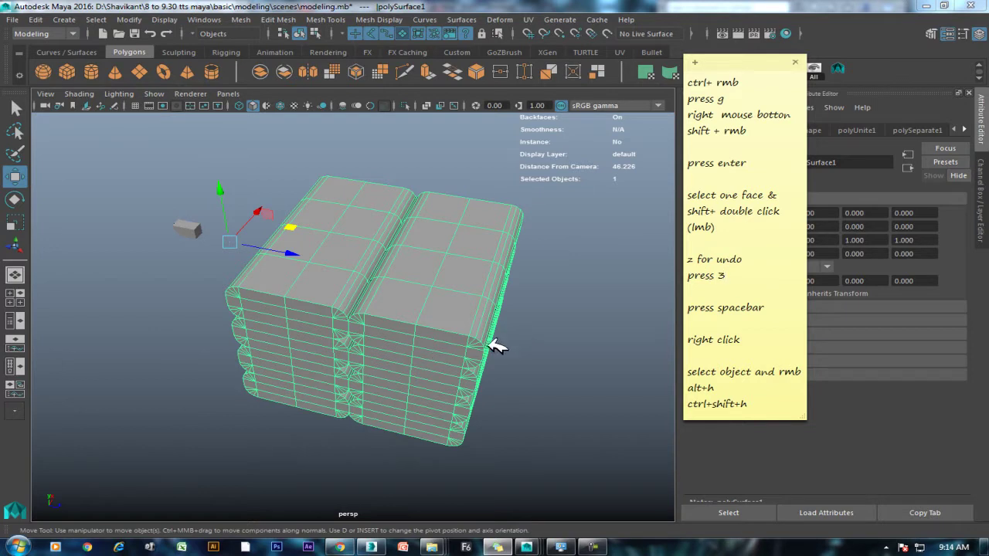
alt+drag(497, 348, 454, 319)
key(3)
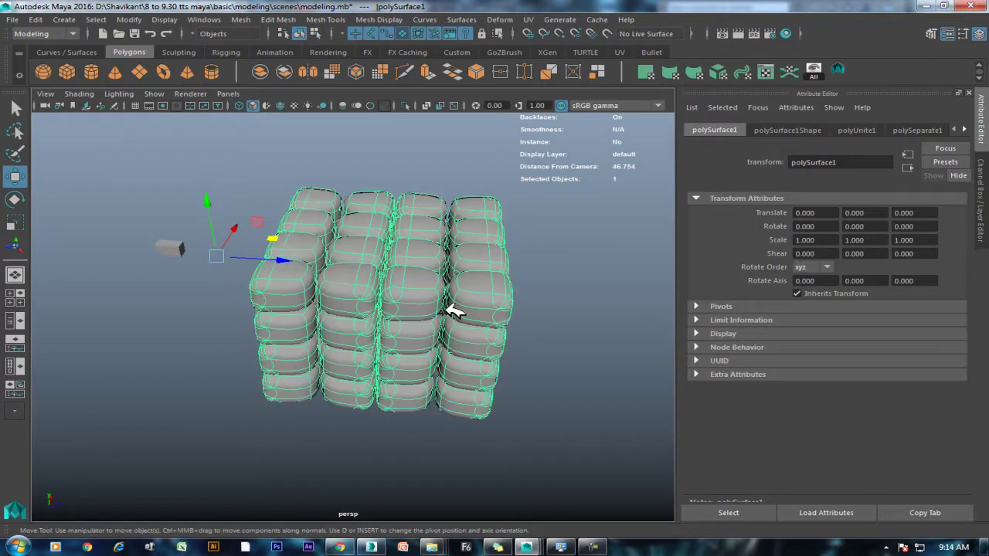
key(1)
alt+drag(452, 309, 393, 300)
Extrude one top face near the stack's corner upward into a raised block with Ctrl+E.
right_drag(468, 217, 388, 188)
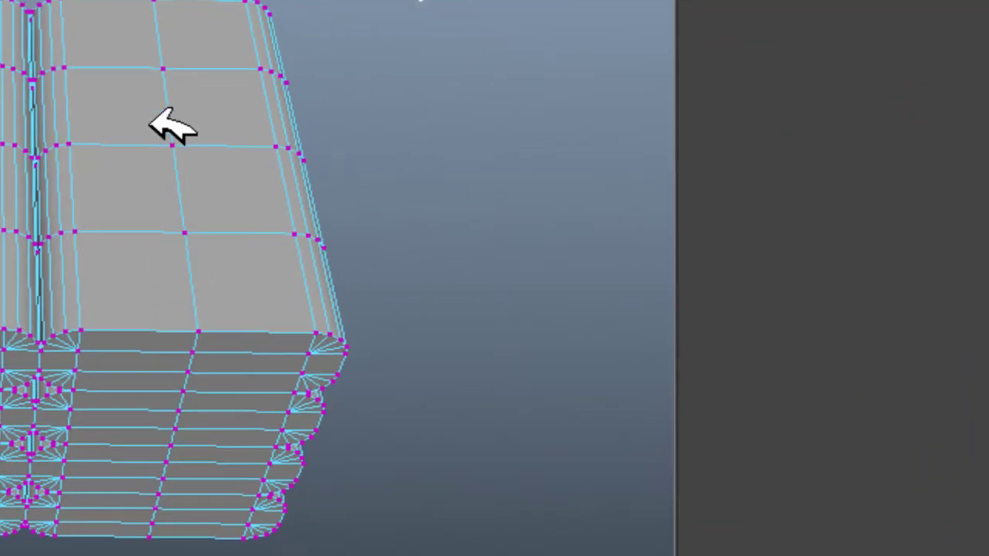
alt+right_drag(166, 126, 291, 243)
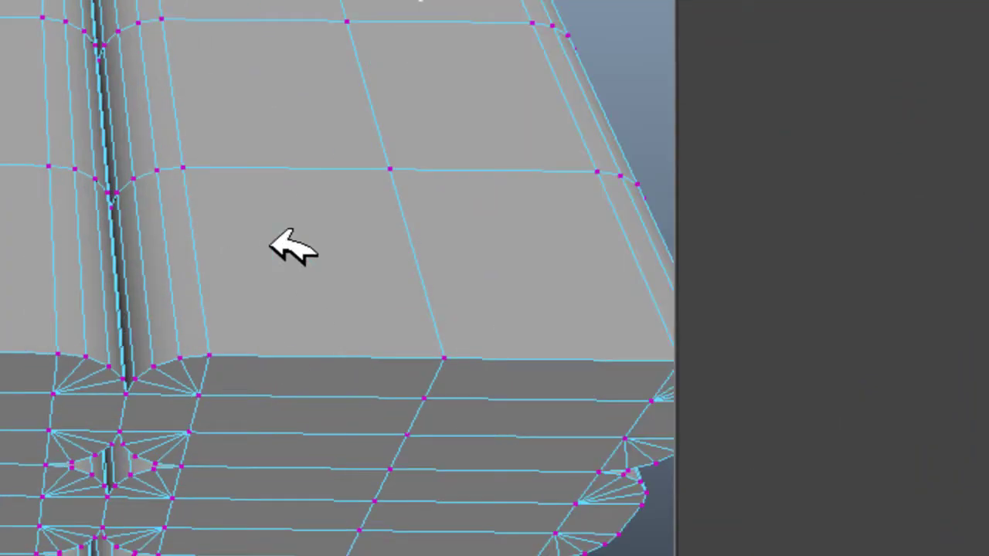
alt+drag(291, 243, 245, 363)
right_drag(246, 363, 173, 130)
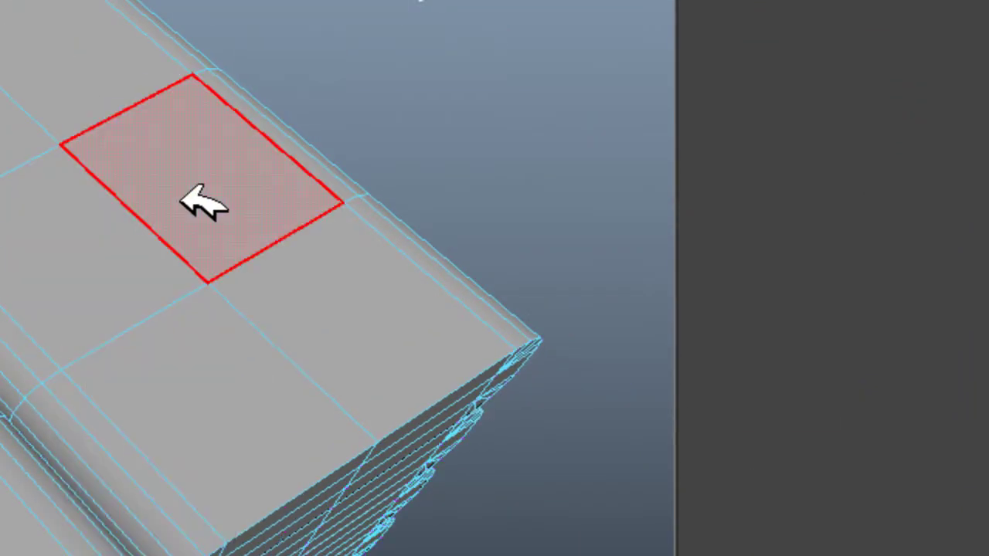
click(203, 203)
key(ctrl+e)
mouse_move(364, 221)
mouse_down()
mouse_move(353, 327)
mouse_move(441, 227)
mouse_move(324, 259)
mouse_up()
Inspect the raised block from above and below, then bring up the Separate command.
mouse_move(324, 259)
alt+right_down()
mouse_move(221, 270)
mouse_move(353, 266)
alt+right_up()
alt+drag(353, 265, 331, 276)
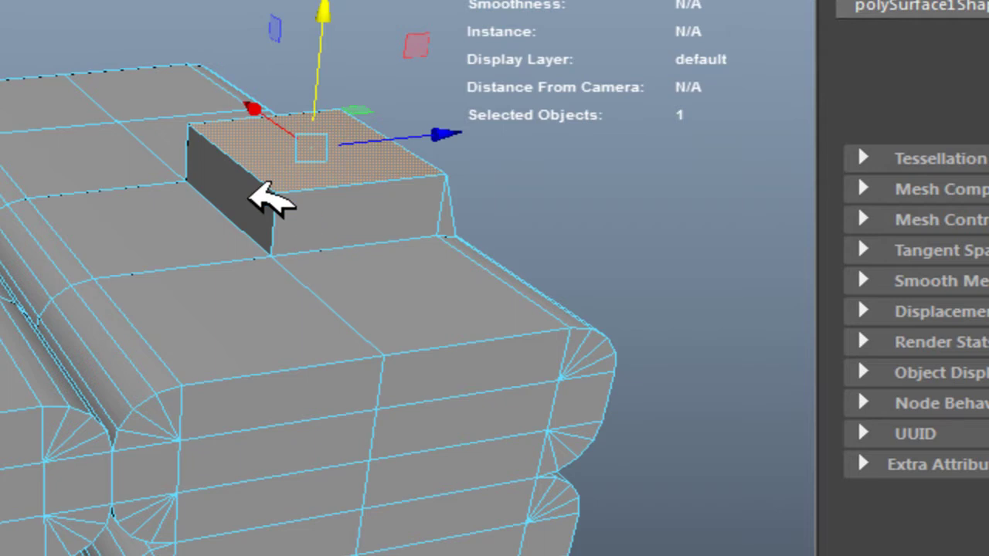
scroll(272, 200, down, 3)
alt+drag(236, 217, 85, 188)
mouse_move(84, 188)
alt+right_down()
mouse_move(158, 375)
mouse_move(244, 85)
alt+right_up()
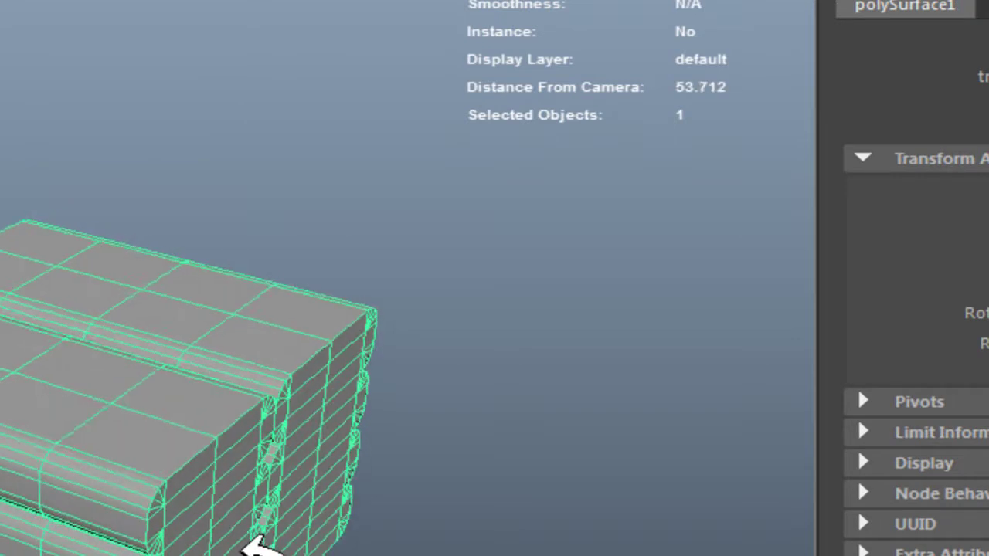
alt+drag(252, 545, 199, 431)
scroll(178, 434, up, 2)
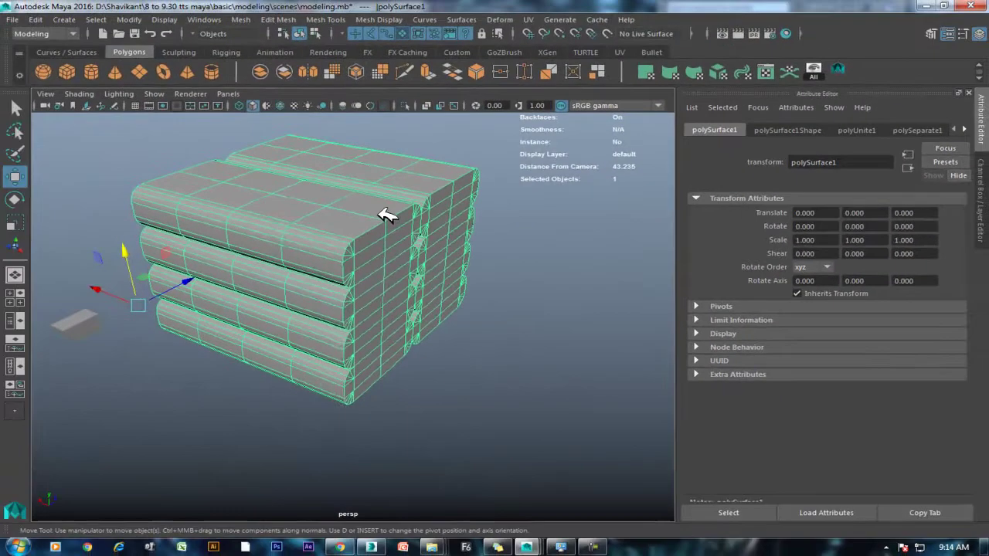
shift+right_drag(379, 208, 369, 400)
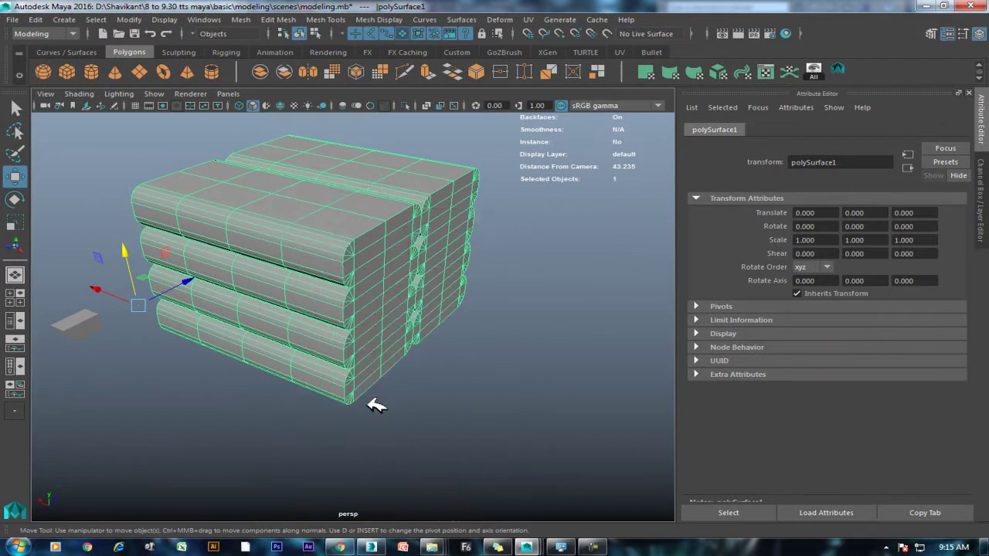
Select the bottom-front corner block, trying a move along X and undoing it.
click(369, 401)
click(376, 397)
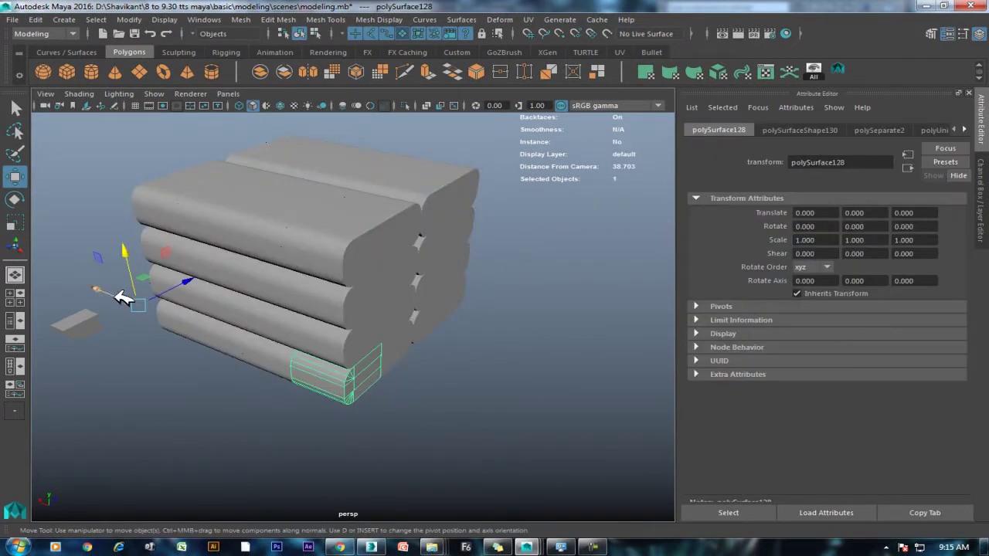
mouse_move(106, 287)
mouse_down()
mouse_move(349, 391)
mouse_move(417, 375)
mouse_up()
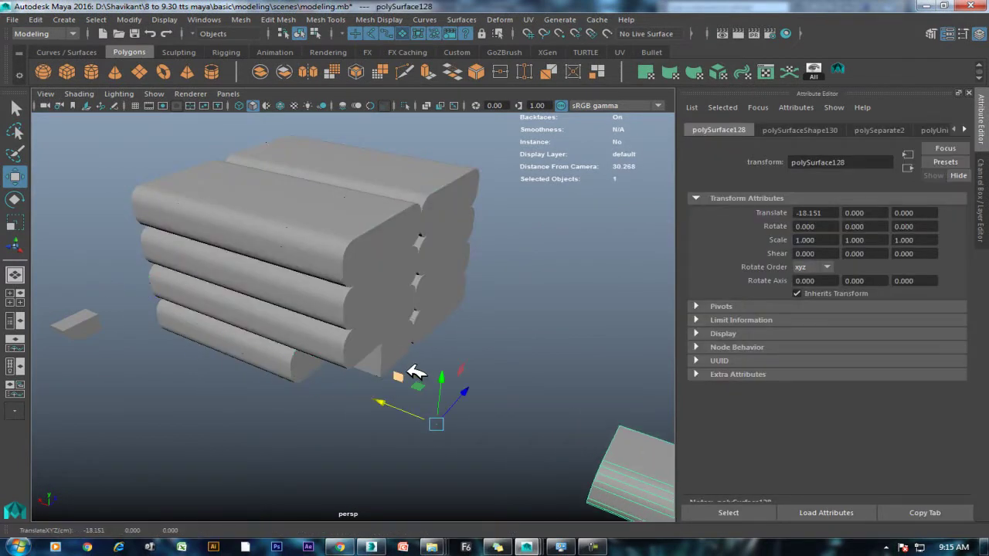
key(ctrl+z)
shift+right_drag(492, 306, 493, 304)
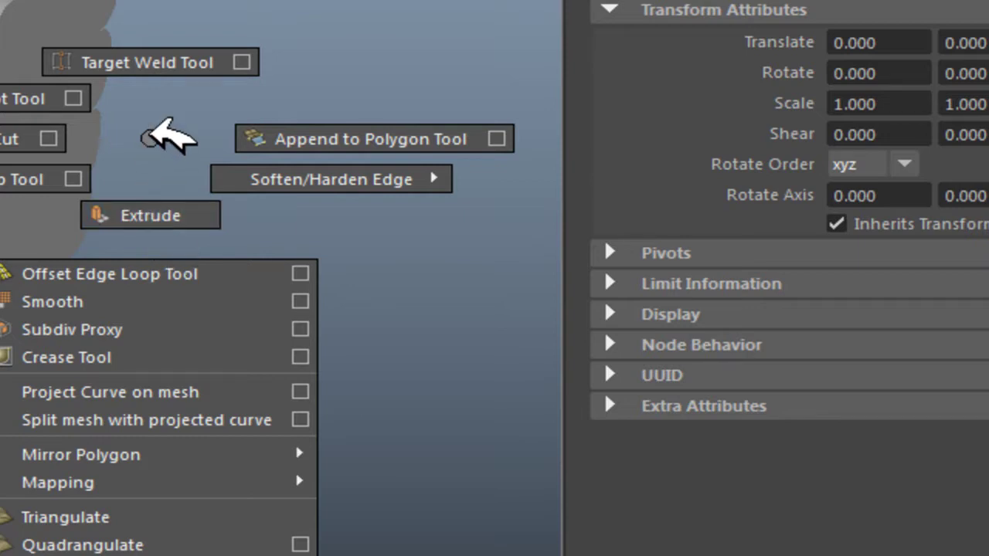
shift+right_drag(159, 251, 151, 139)
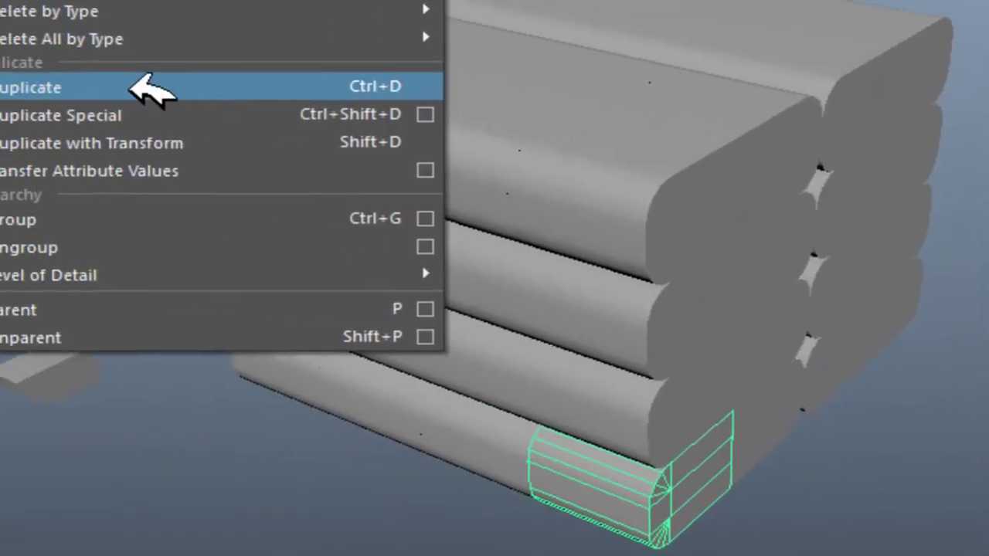
Duplicate the corner block, move the copy to the lower right, and marquee-select the stack.
click(130, 87)
mouse_move(106, 287)
mouse_down()
mouse_move(569, 442)
mouse_move(636, 445)
mouse_up()
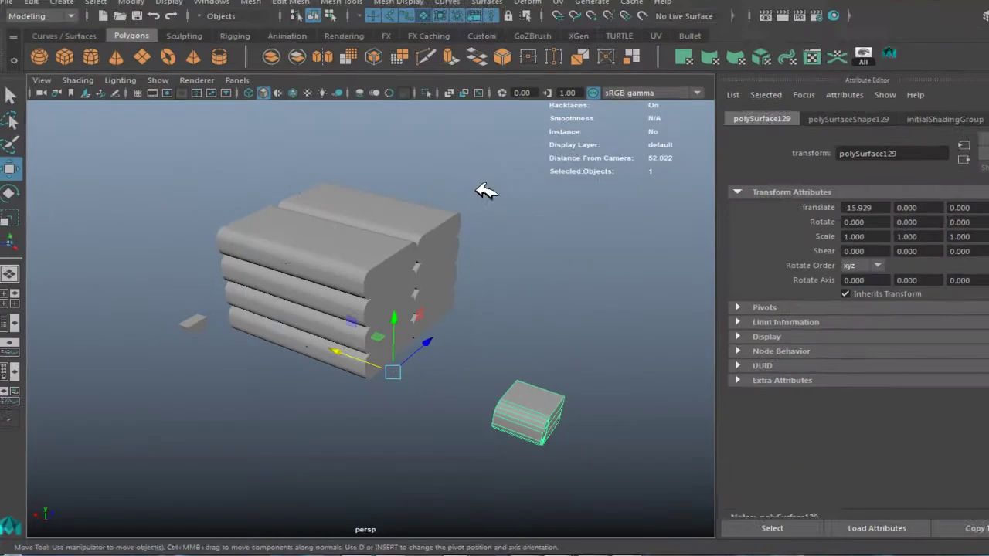
drag(593, 179, 221, 376)
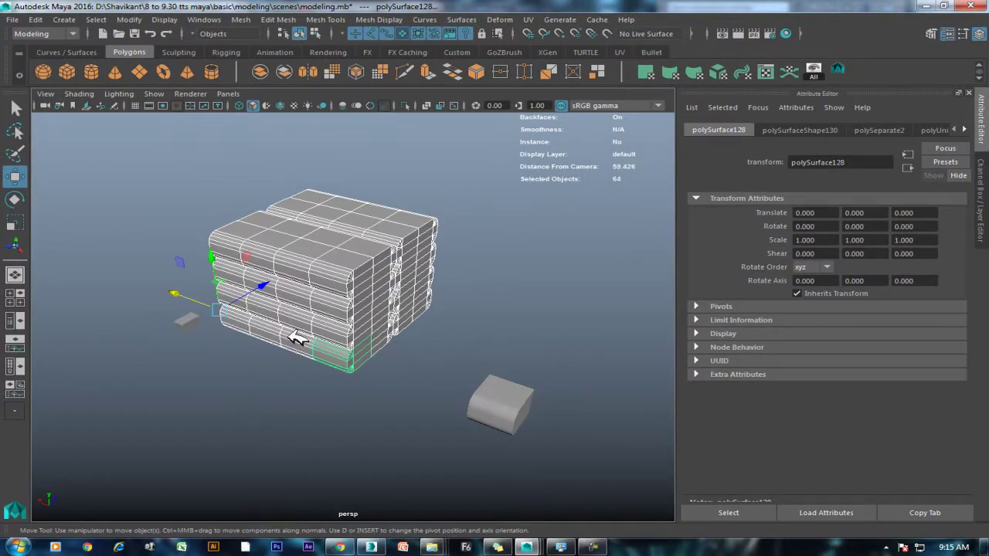
shift+right_drag(432, 211, 427, 419)
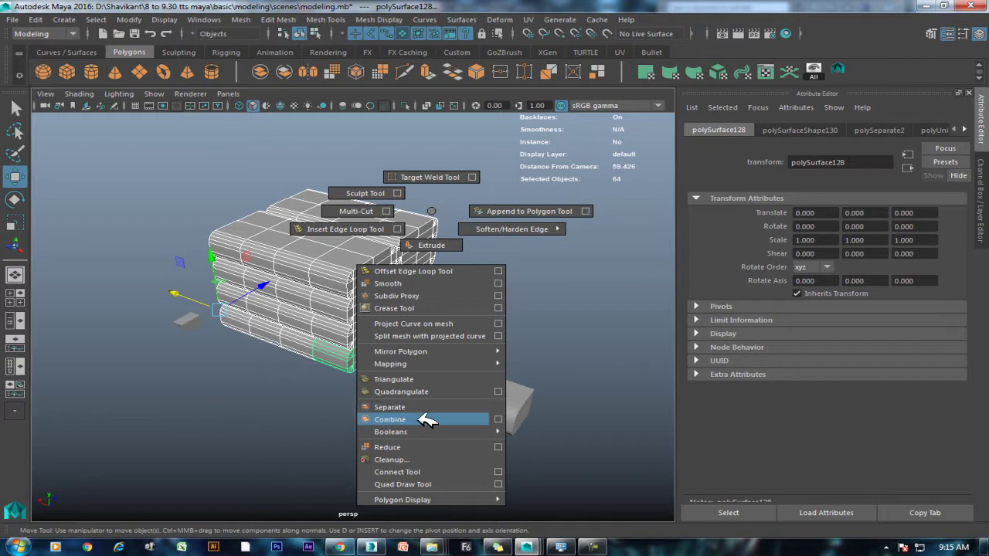
Combine the stack pieces into one mesh, then select and zoom toward the copied block.
click(513, 396)
click(499, 398)
mouse_move(499, 398)
alt+mouse_down()
mouse_move(393, 281)
mouse_move(384, 349)
mouse_move(419, 348)
mouse_move(255, 320)
mouse_move(402, 376)
alt+mouse_up()
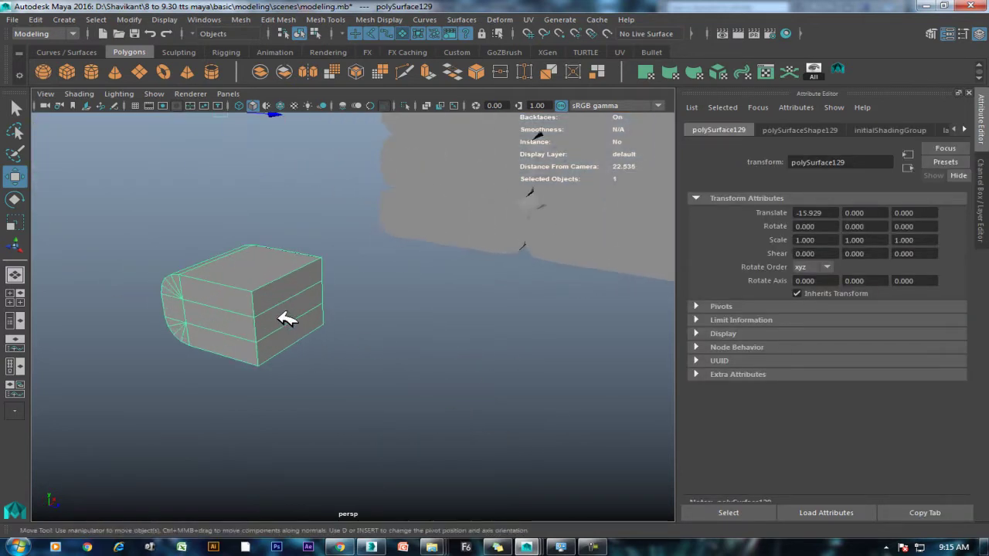
alt+drag(287, 320, 265, 315)
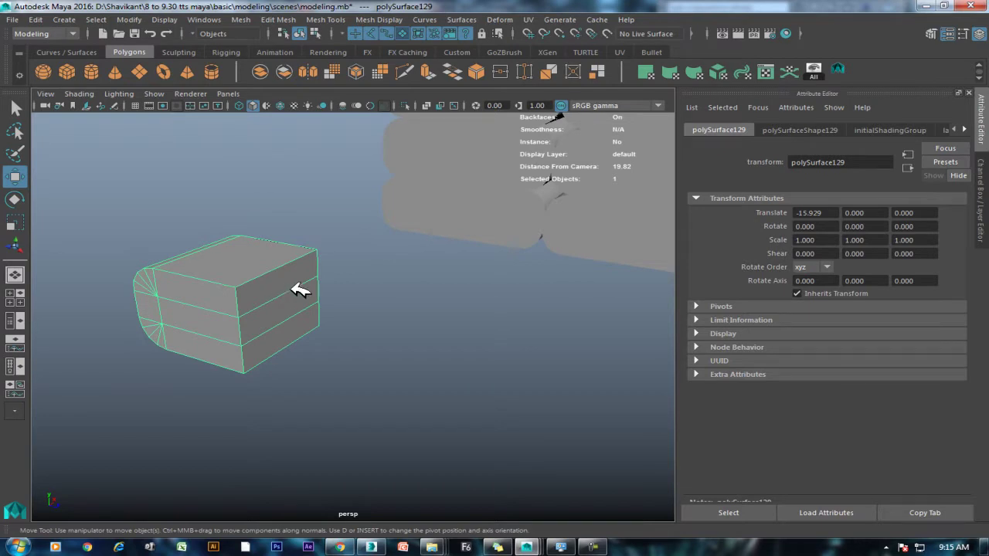
Delete the faces on the copied block's flat end, leaving it open, and return to Object Mode.
right_drag(287, 269, 277, 232)
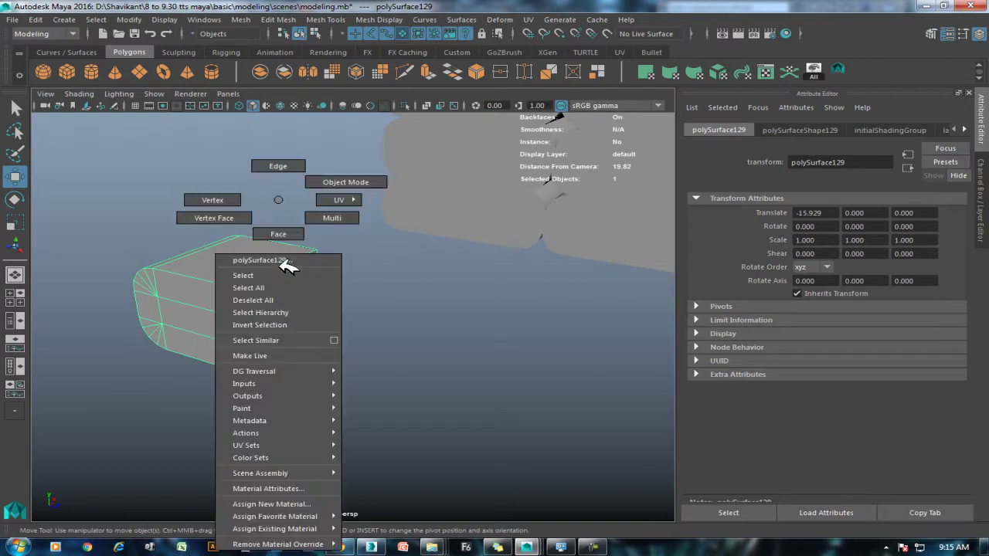
click(286, 294)
right_drag(286, 294, 287, 239)
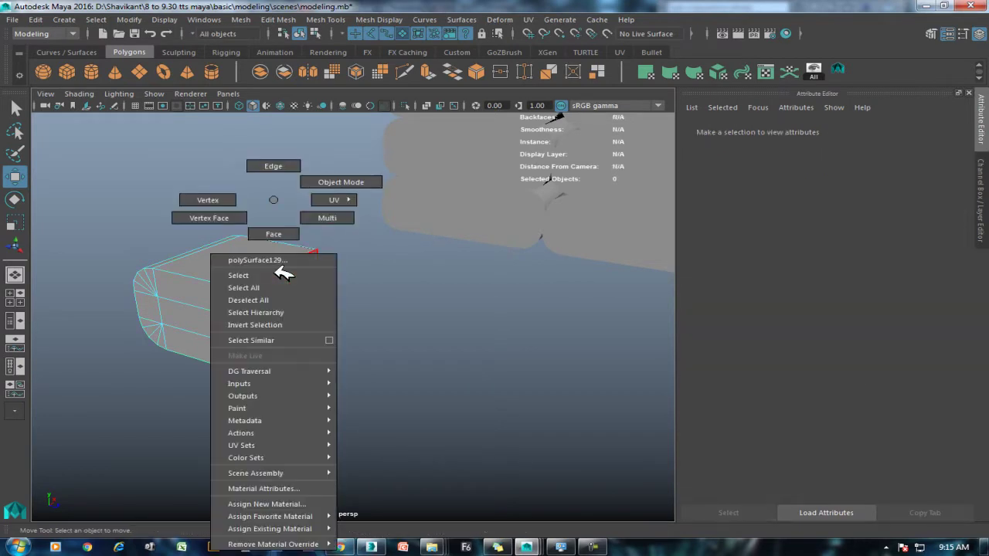
click(292, 284)
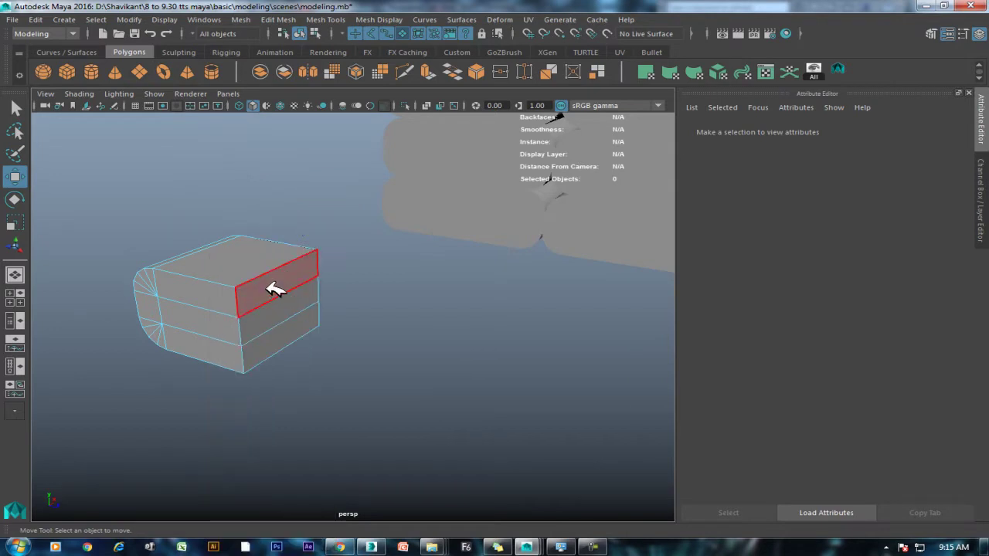
drag(293, 284, 276, 331)
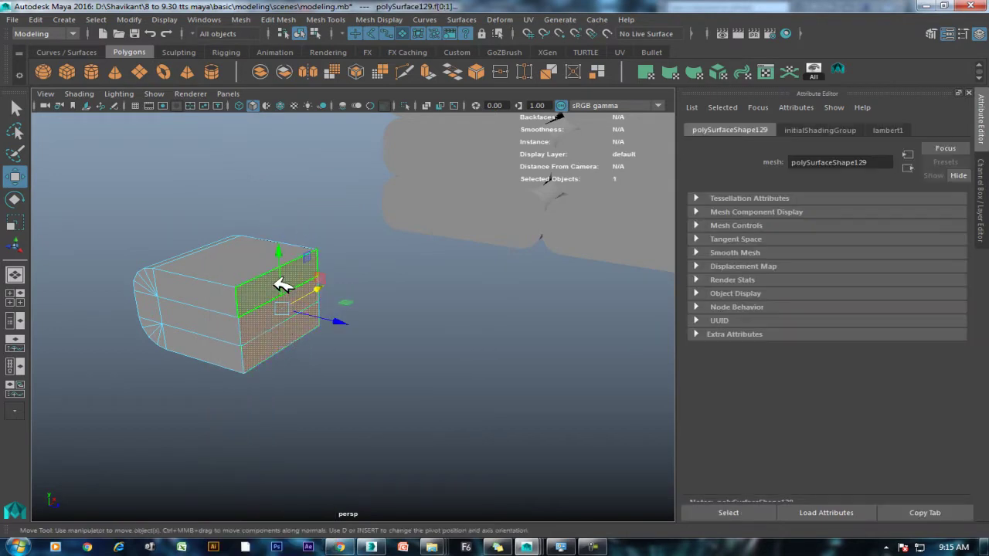
key(Delete)
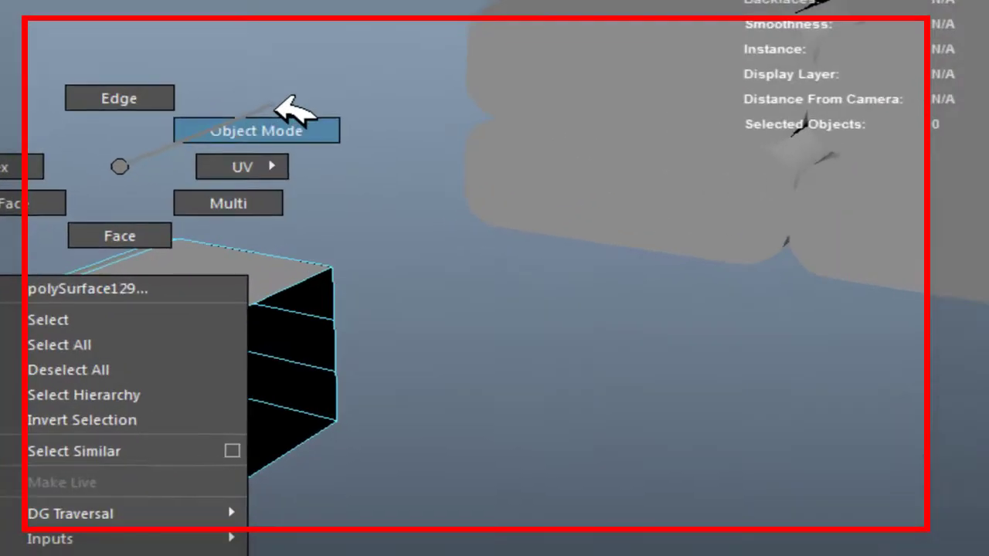
right_drag(239, 291, 280, 175)
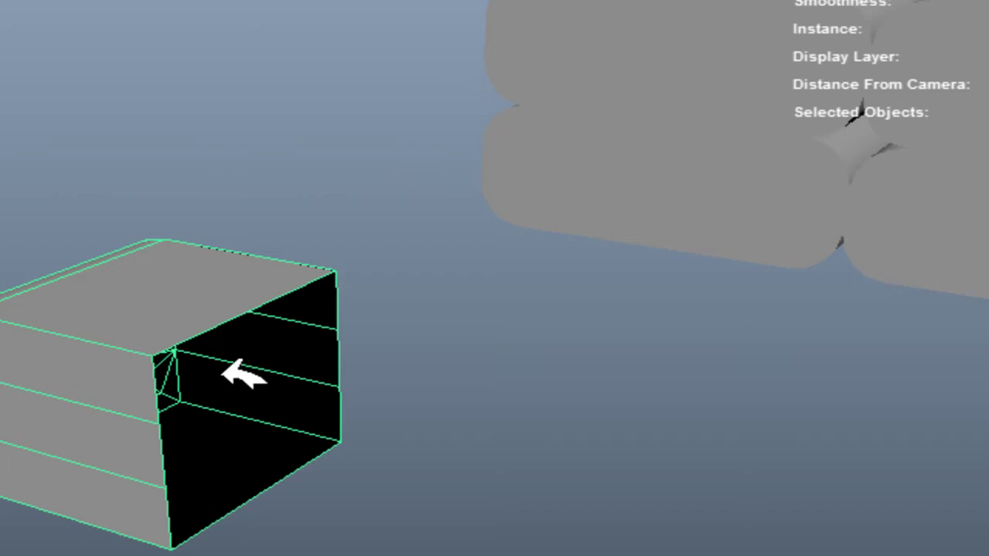
mouse_move(227, 371)
alt+mouse_down()
mouse_move(254, 389)
mouse_move(270, 453)
mouse_move(253, 437)
alt+mouse_up()
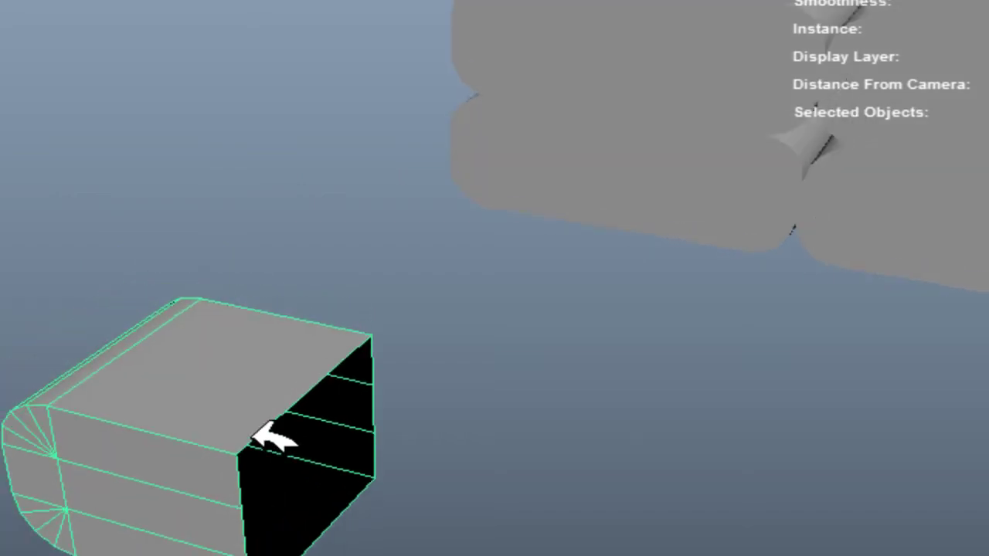
Center the pivot on the copied corner block via the Modify menu.
alt+drag(261, 276, 185, 290)
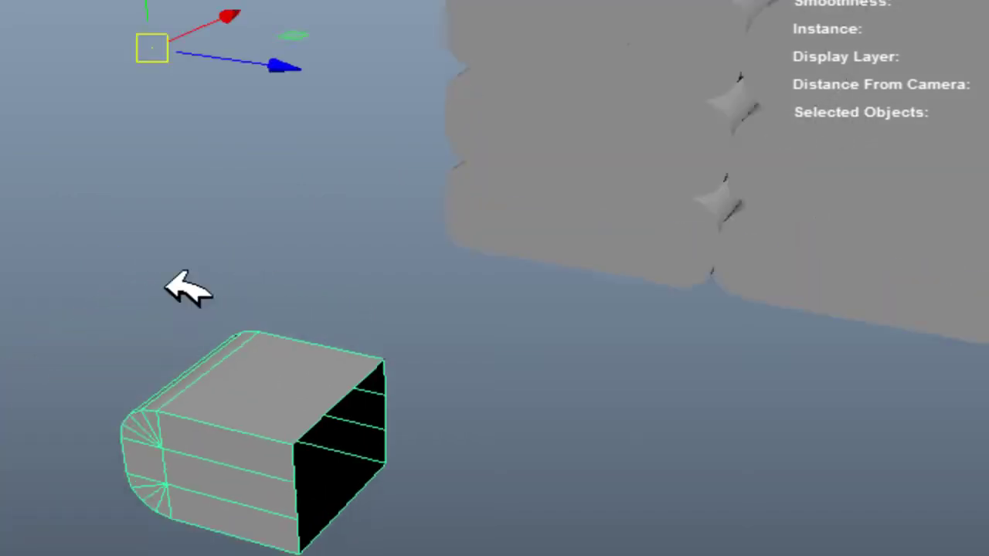
alt+right_drag(185, 290, 210, 100)
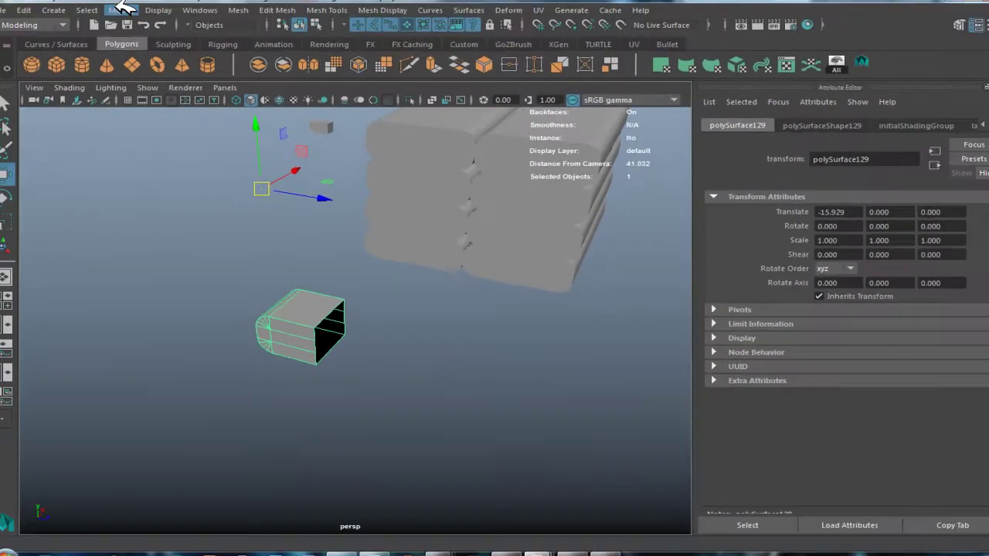
click(122, 9)
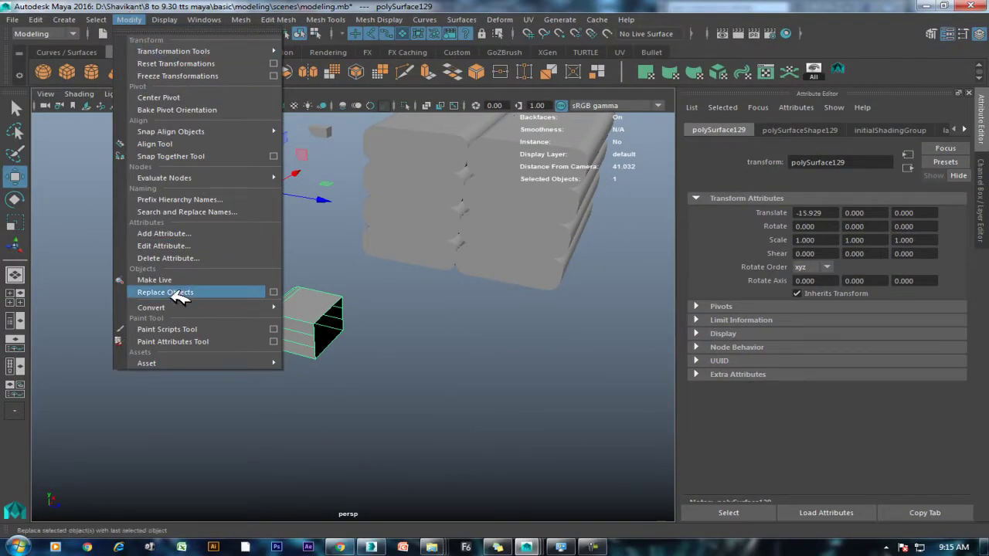
click(195, 97)
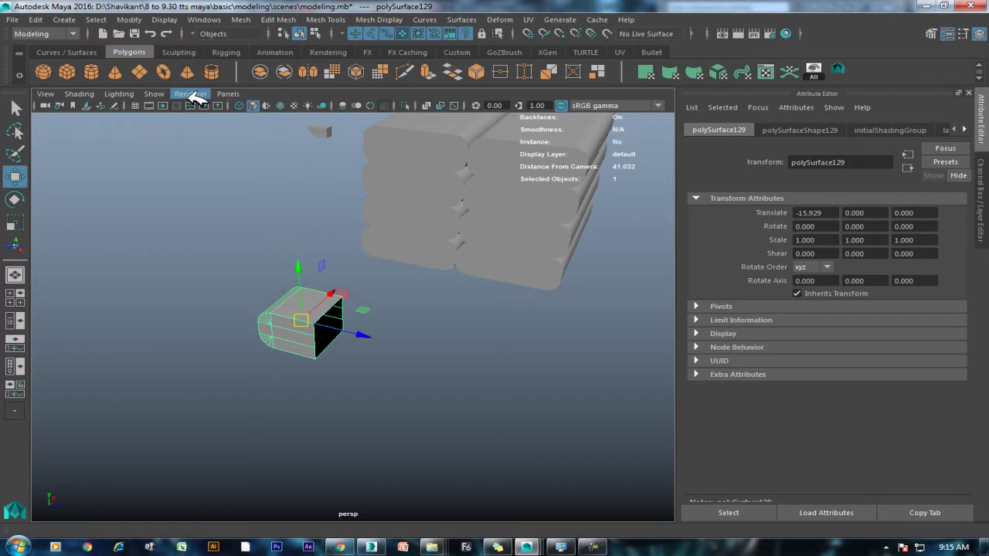
Snap the block's pivot to the bottom corner of its open side using d and v.
scroll(287, 327, up, 2)
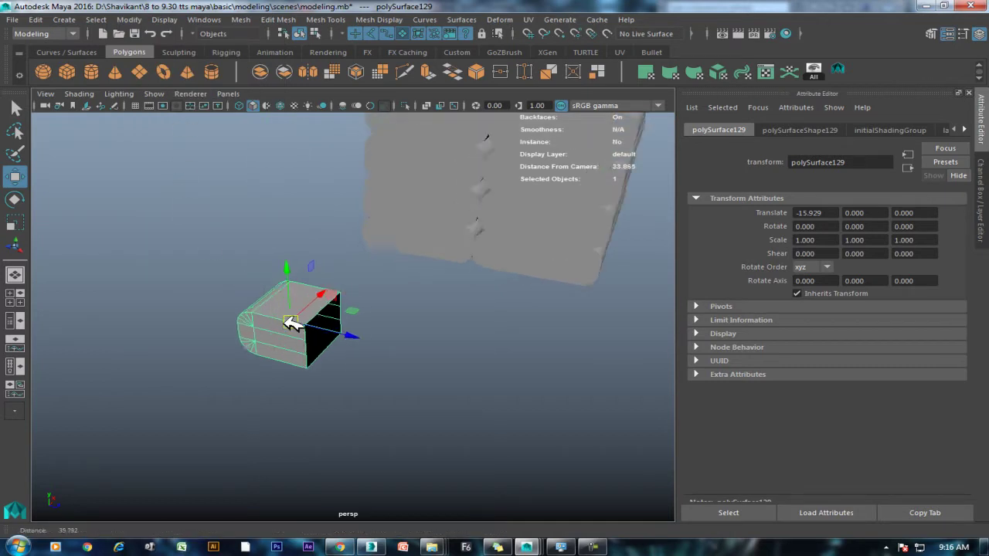
scroll(336, 358, up, 2)
scroll(276, 330, up, 1)
key(d)
key(v)
middle_drag(288, 400, 294, 399)
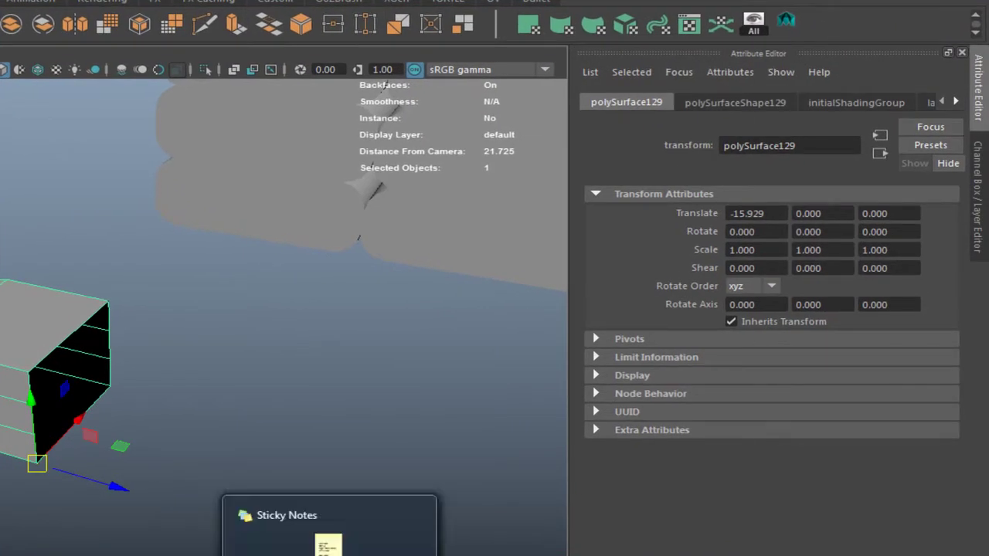
Add lines 'press d for pivot', 'Press d+v+mmb' and 'v for vertex' to the sticky note.
click(329, 537)
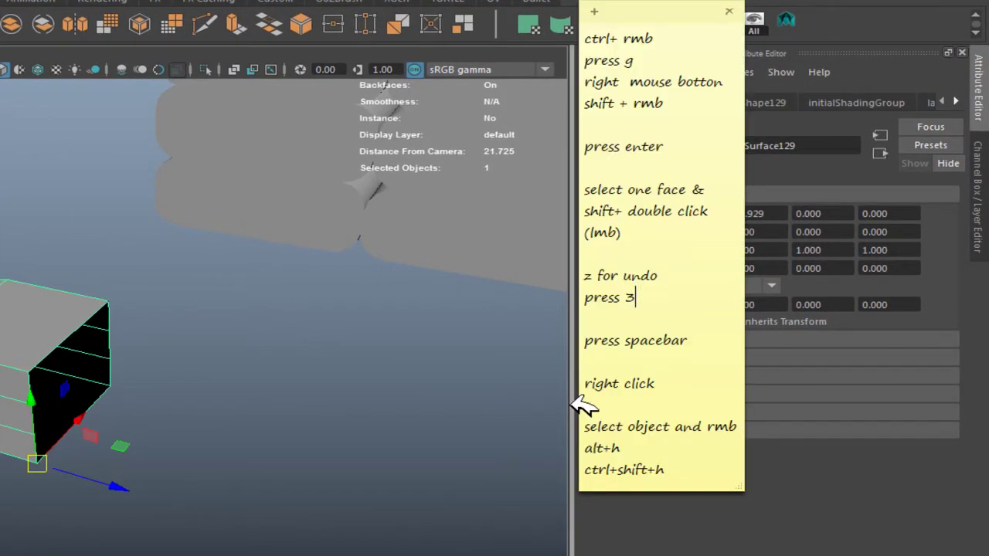
key(Return)
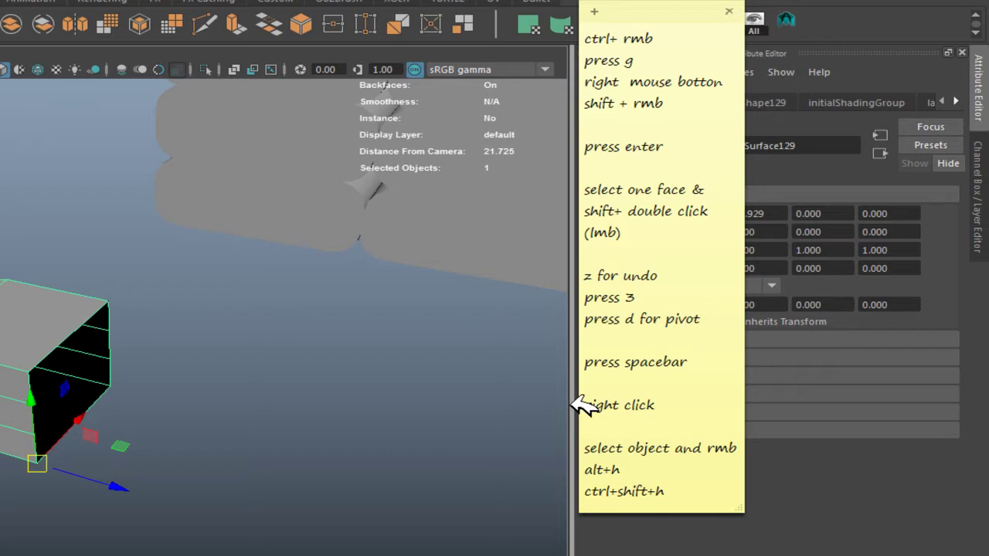
key(Return)
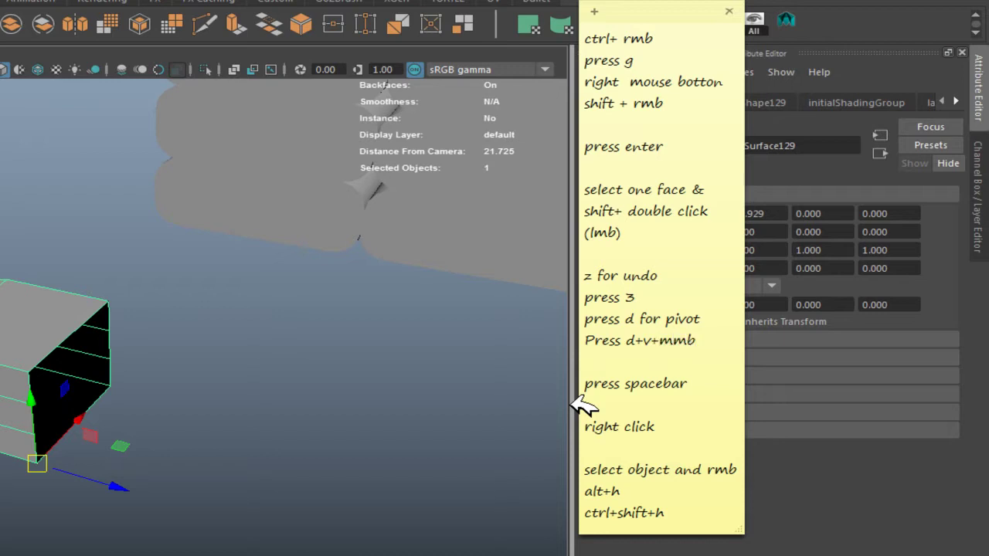
key(Return)
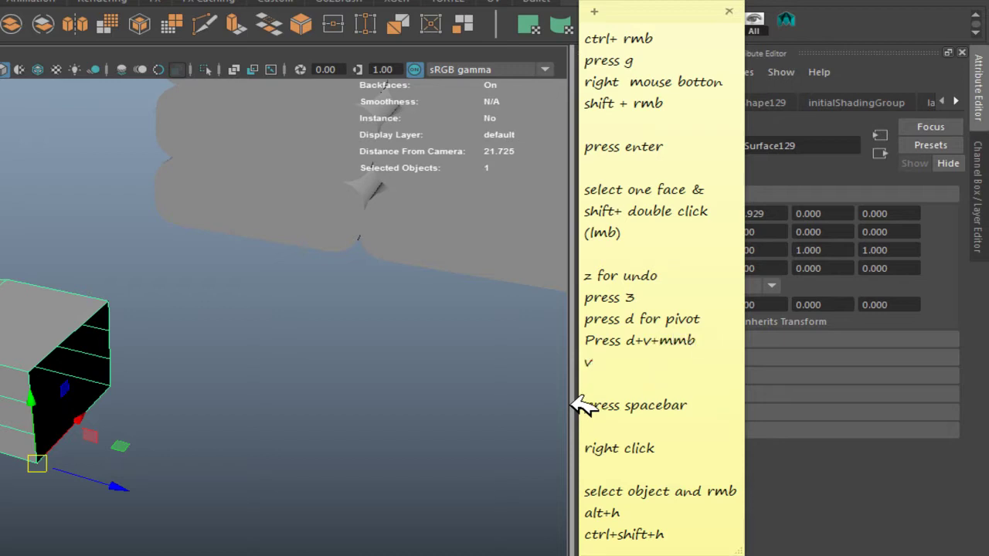
text(v for)
text(ver)
text(t)
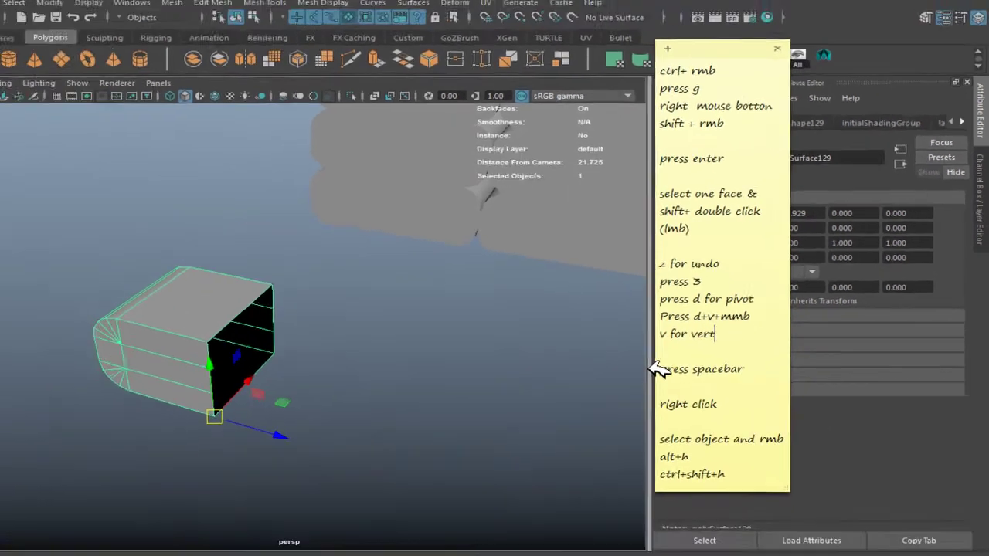
text(ex)
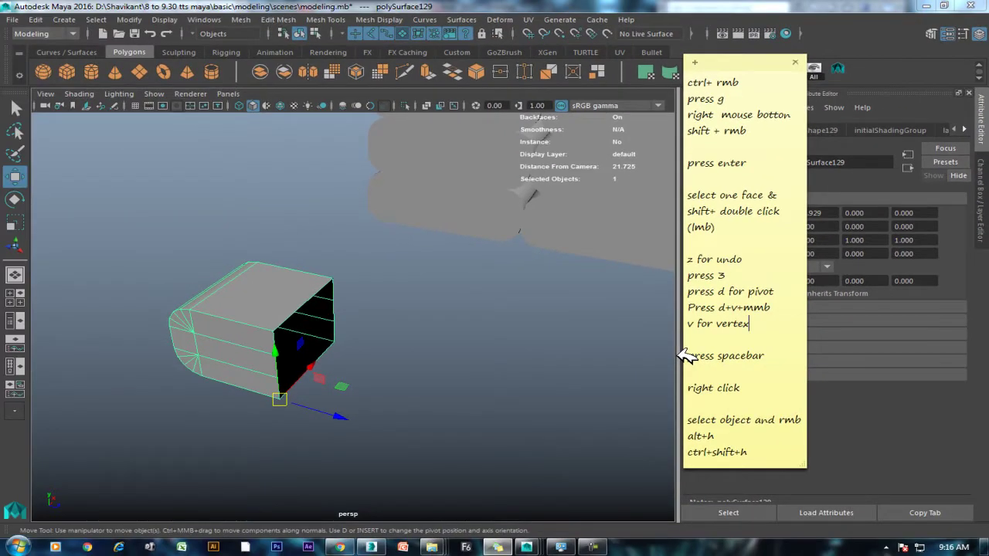
End the note with a new line, then return to Maya and reselect the half block.
key(Return)
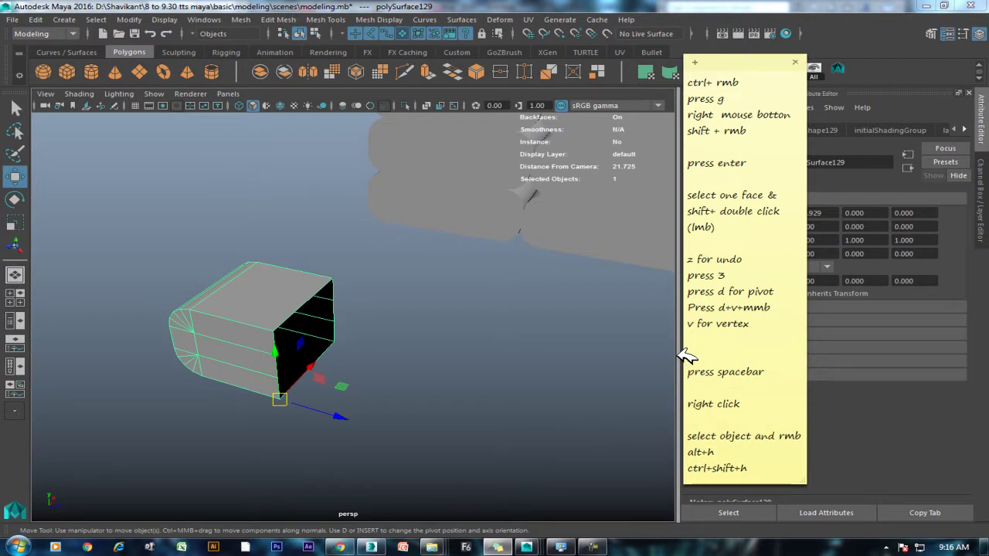
click(379, 347)
click(294, 335)
alt+drag(336, 343, 313, 343)
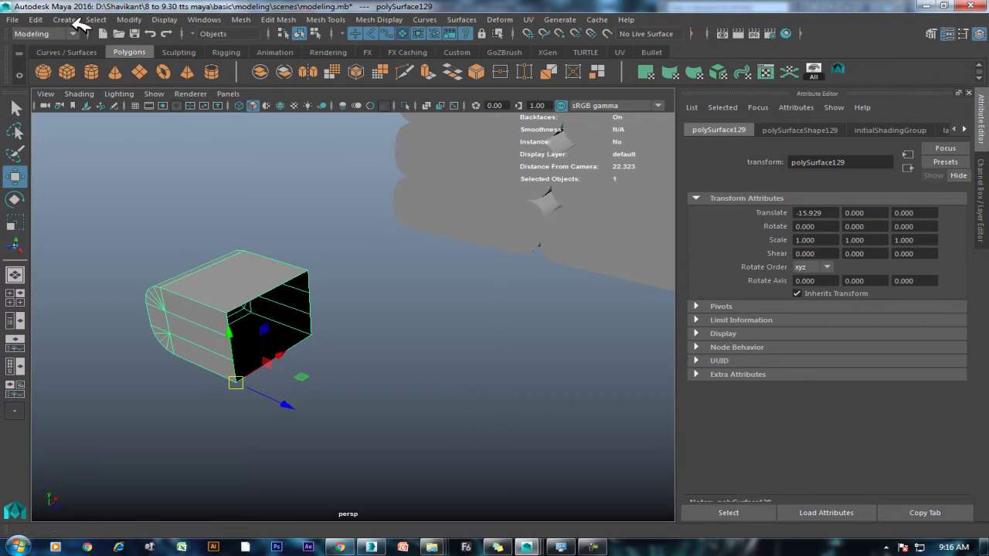
Create a Duplicate Special copy with reset settings and Scale Z set to -1.
click(36, 18)
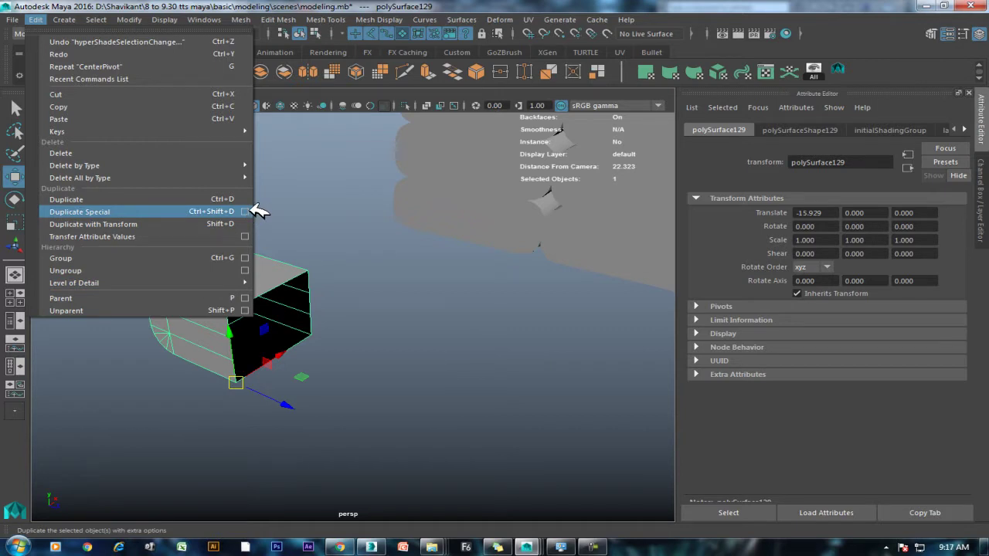
click(245, 212)
click(576, 37)
click(606, 62)
text(-1.0000)
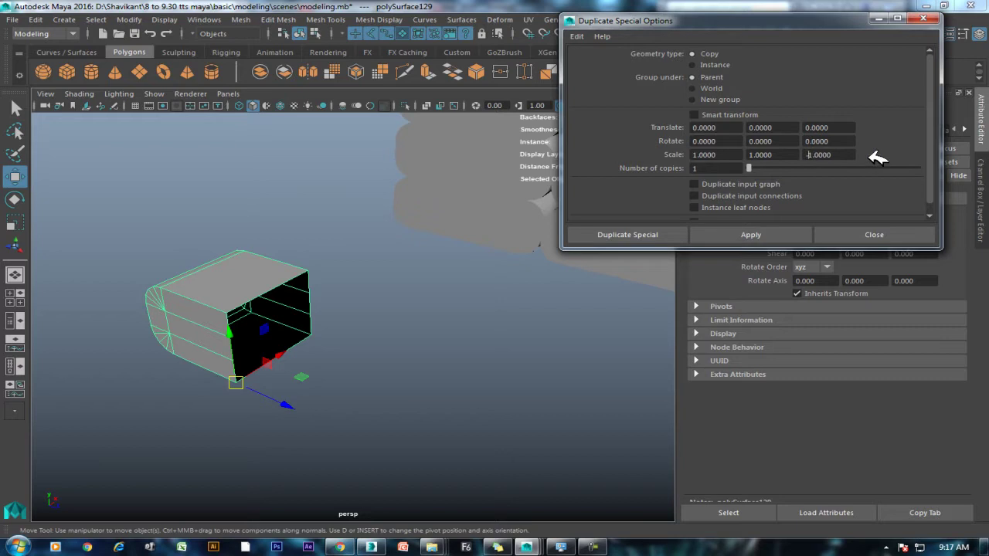
click(790, 234)
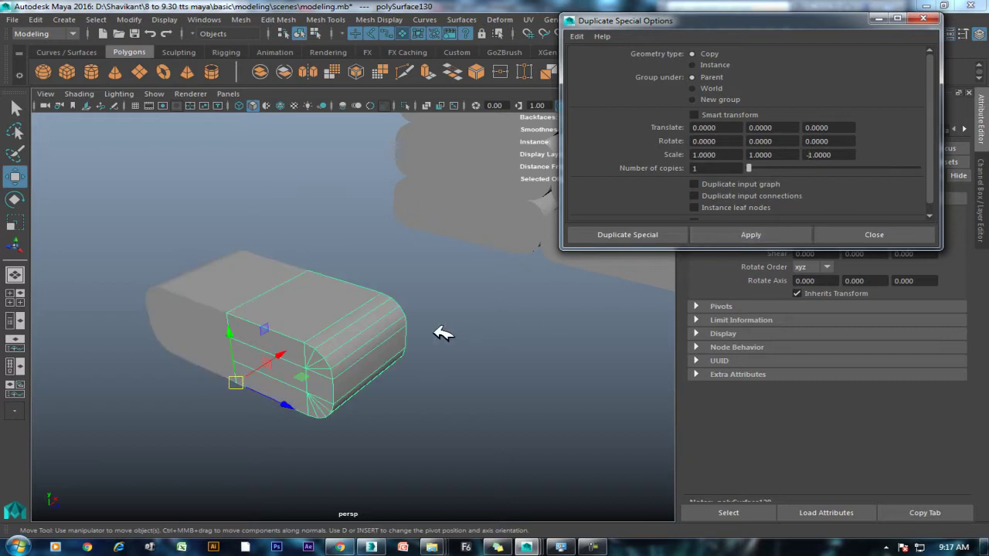
Close the duplicate options, select both halves, and Combine them into one mesh.
click(901, 234)
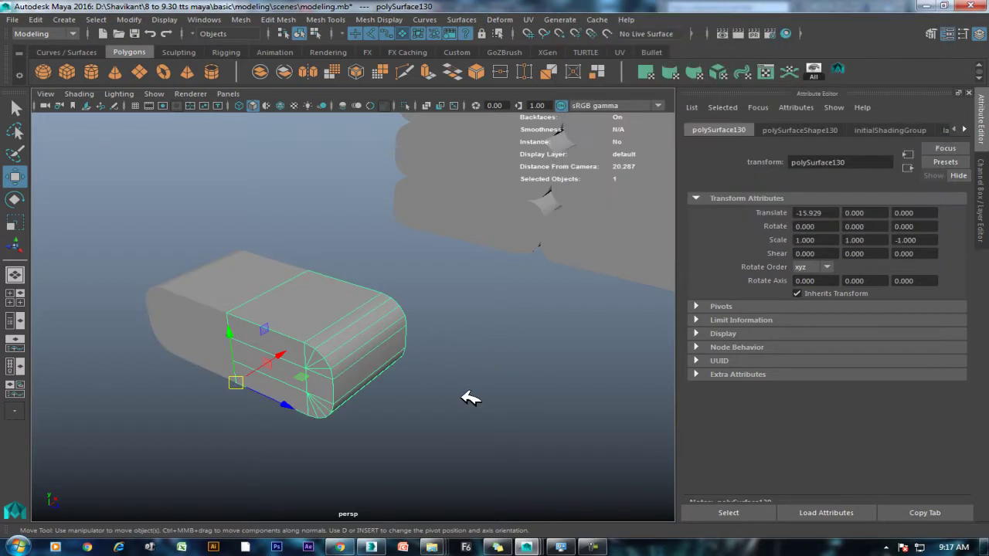
click(232, 283)
click(316, 333)
click(214, 263)
drag(176, 261, 286, 386)
shift+right_click(293, 219)
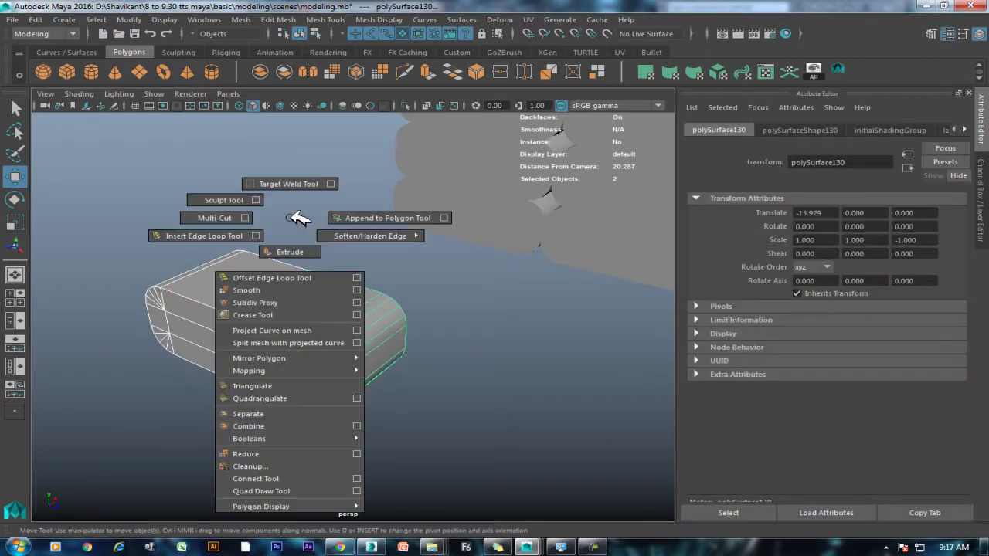
click(332, 426)
Preview the combined mesh smoothed with 3, then return to the cage with 1.
mouse_move(316, 321)
alt+mouse_down()
mouse_move(335, 342)
mouse_move(347, 293)
mouse_move(364, 321)
alt+mouse_up()
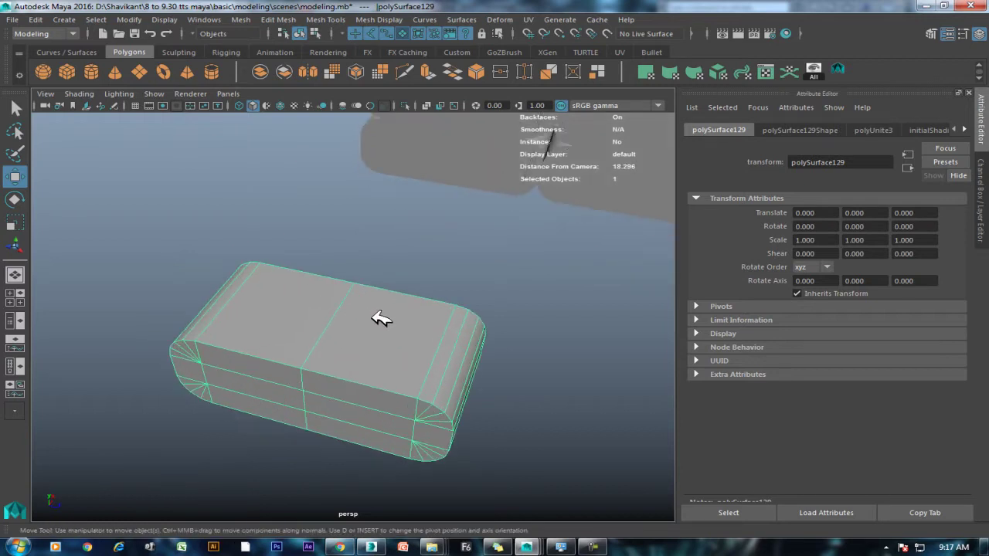
key(3)
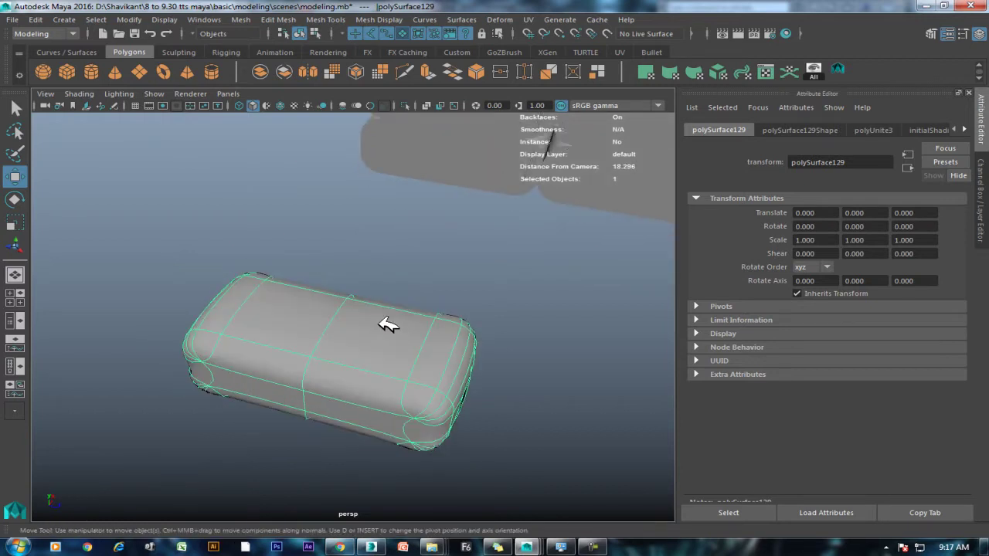
key(1)
alt+drag(371, 353, 413, 281)
Select the centre seam vertices and Merge Vertices to Center with a raised distance threshold.
right_drag(405, 232, 342, 199)
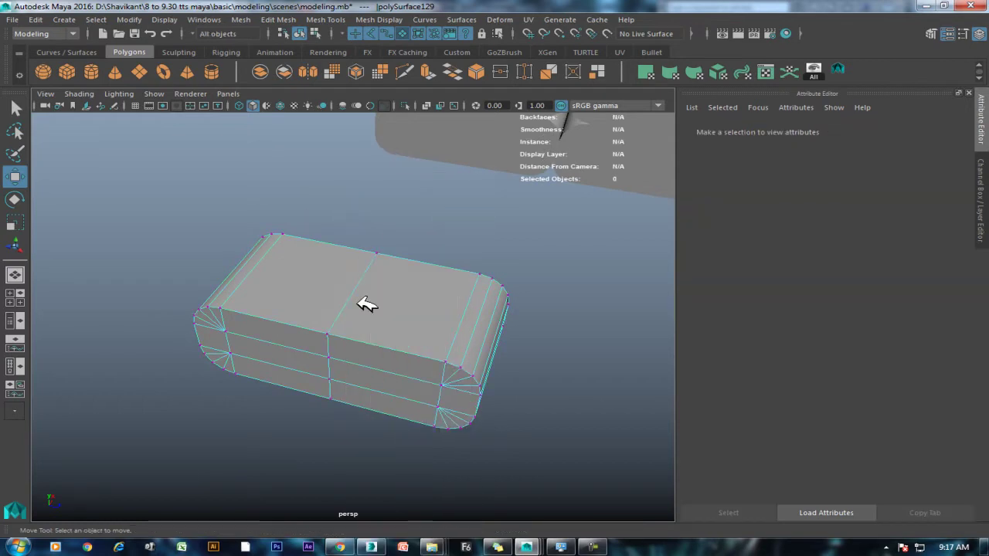
click(330, 332)
drag(373, 343, 381, 344)
mouse_move(387, 388)
alt+mouse_down()
mouse_move(457, 227)
mouse_move(364, 492)
alt+mouse_up()
shift+right_click(390, 315)
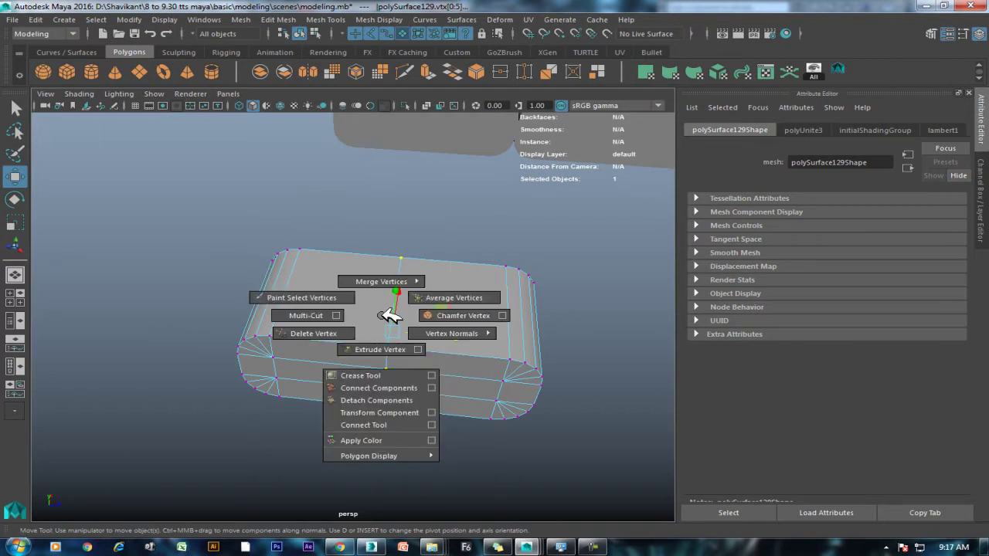
shift+right_drag(391, 316, 391, 242)
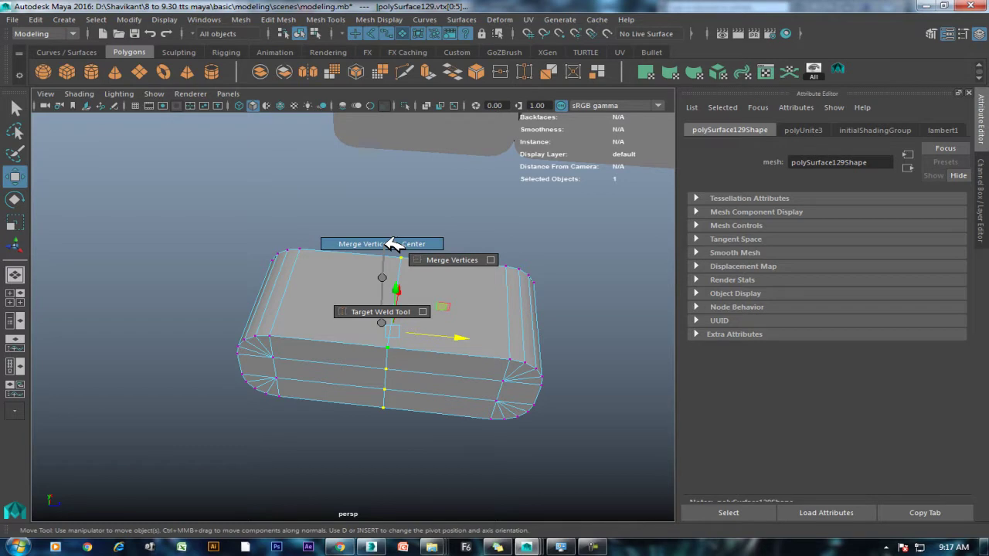
shift+right_drag(395, 245, 453, 258)
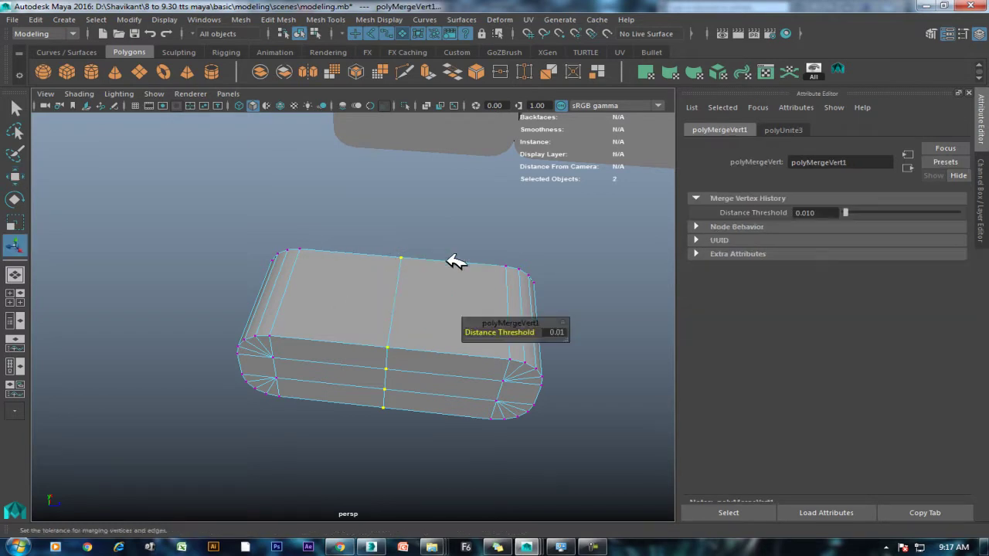
mouse_move(498, 334)
mouse_down()
mouse_move(516, 332)
mouse_move(502, 333)
mouse_up()
Check a seam vertex in vertex mode, then return to Object Mode.
right_drag(355, 202, 433, 188)
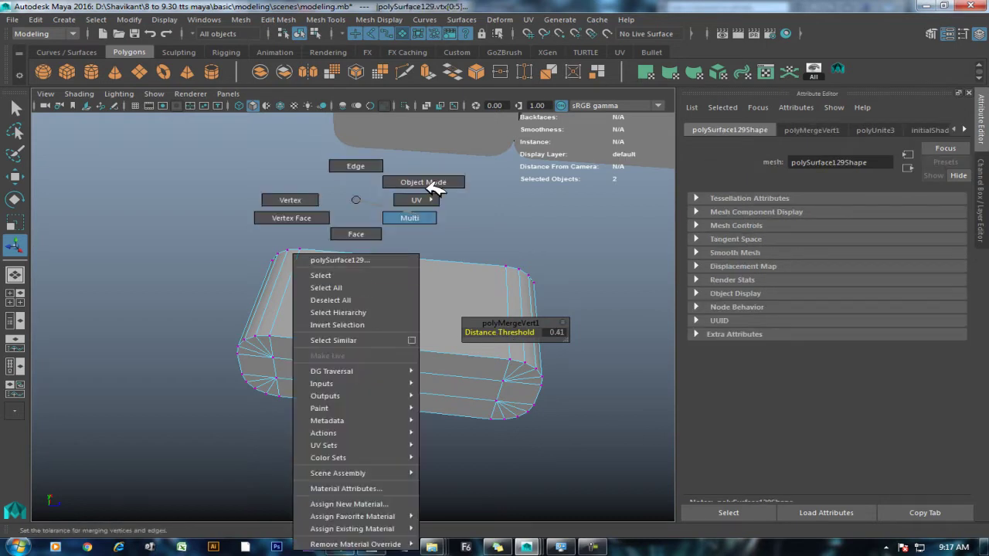
right_drag(413, 307, 357, 199)
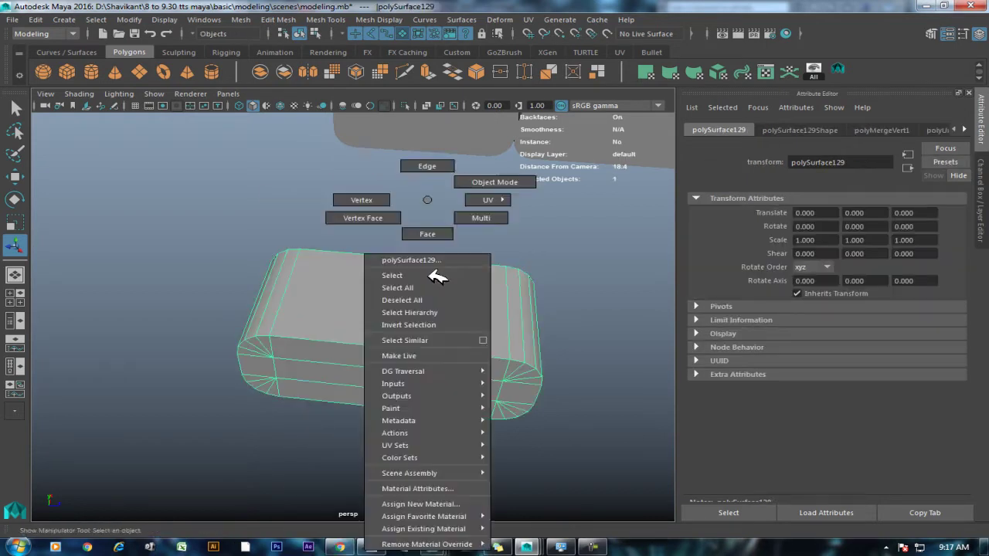
click(388, 347)
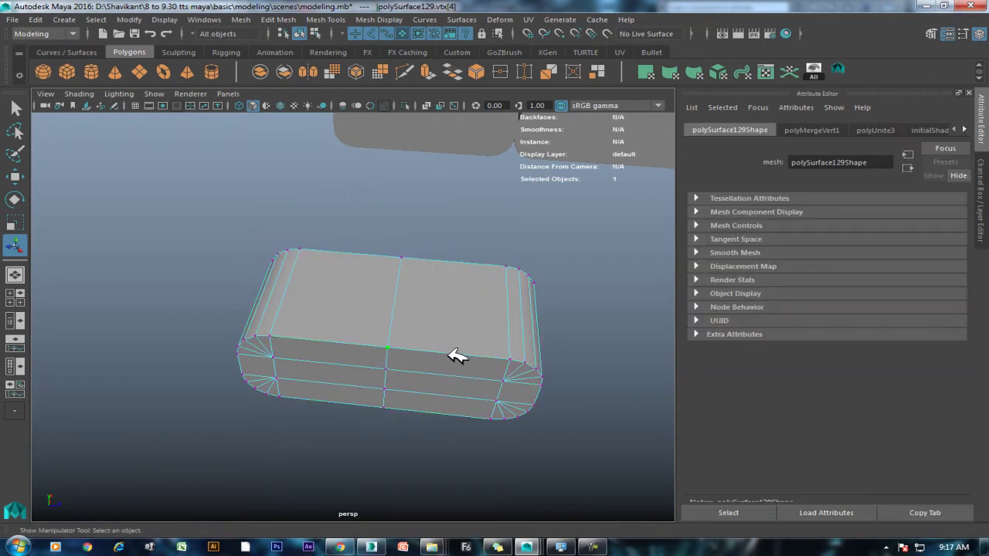
key(w)
click(454, 355)
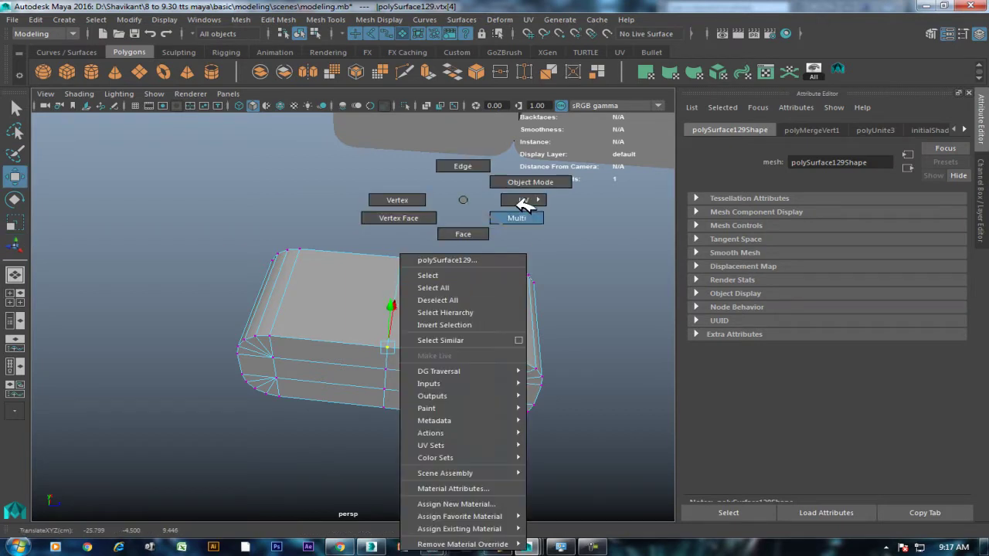
right_drag(473, 311, 512, 204)
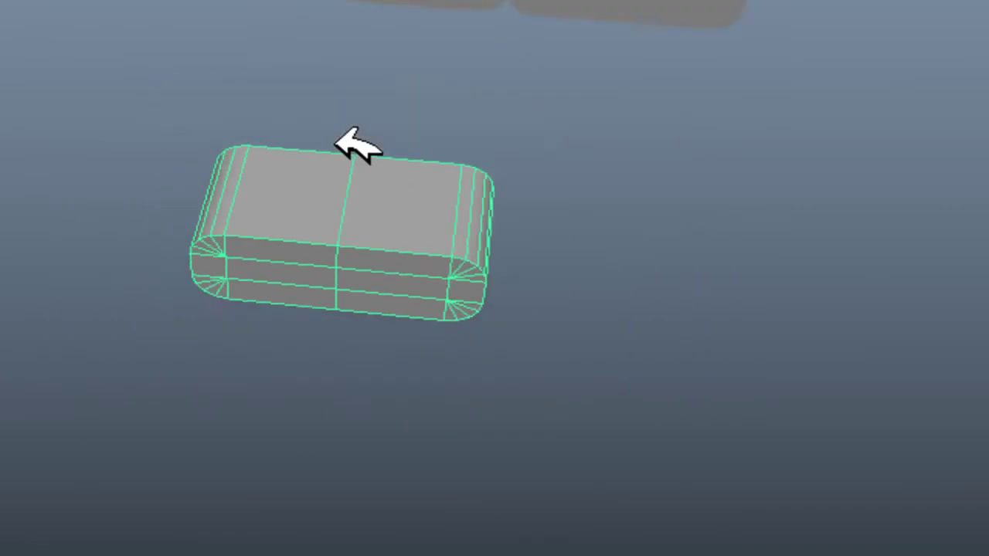
Select the small corner piece and orbit in close to view its side face.
alt+drag(335, 137, 654, 214)
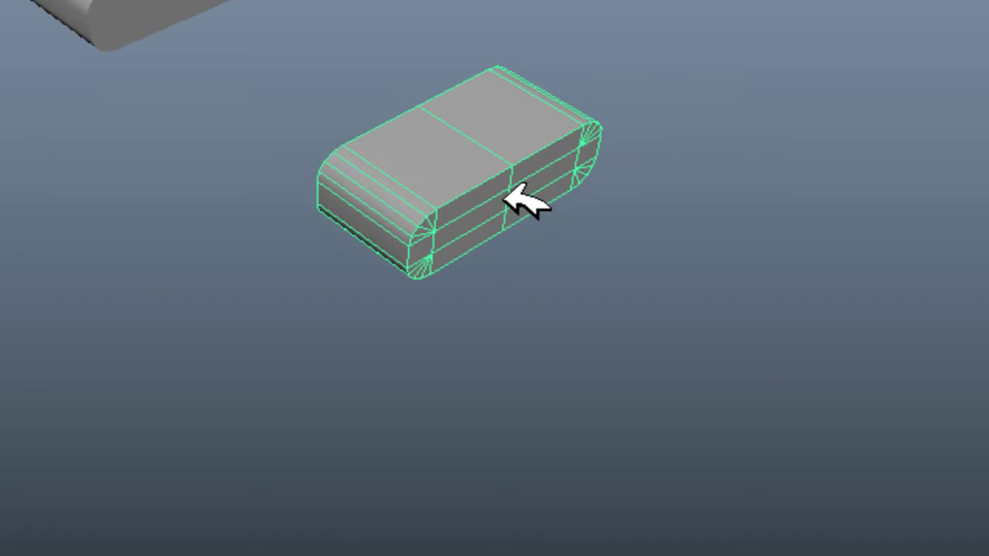
click(576, 285)
click(525, 165)
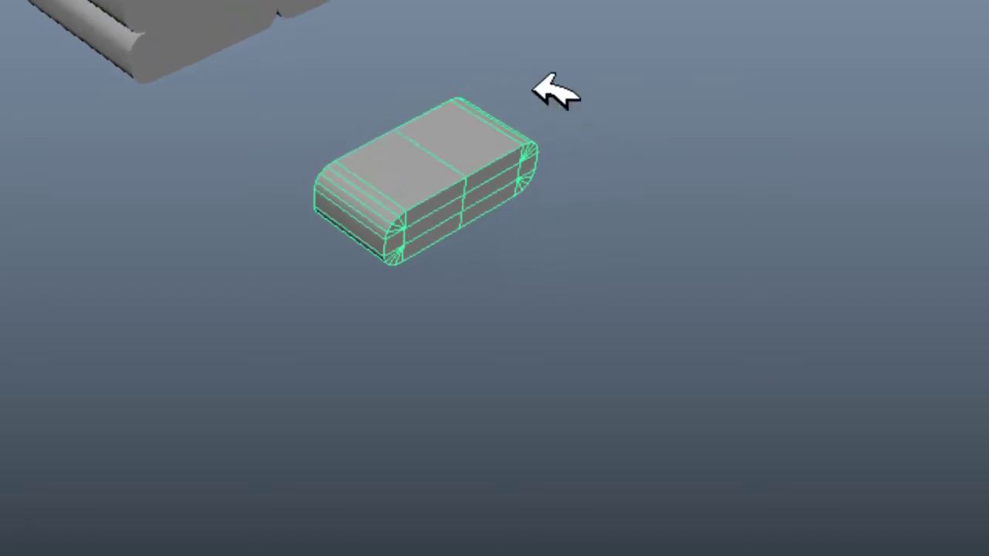
alt+drag(588, 142, 419, 155)
alt+right_drag(420, 155, 510, 298)
alt+drag(530, 305, 360, 298)
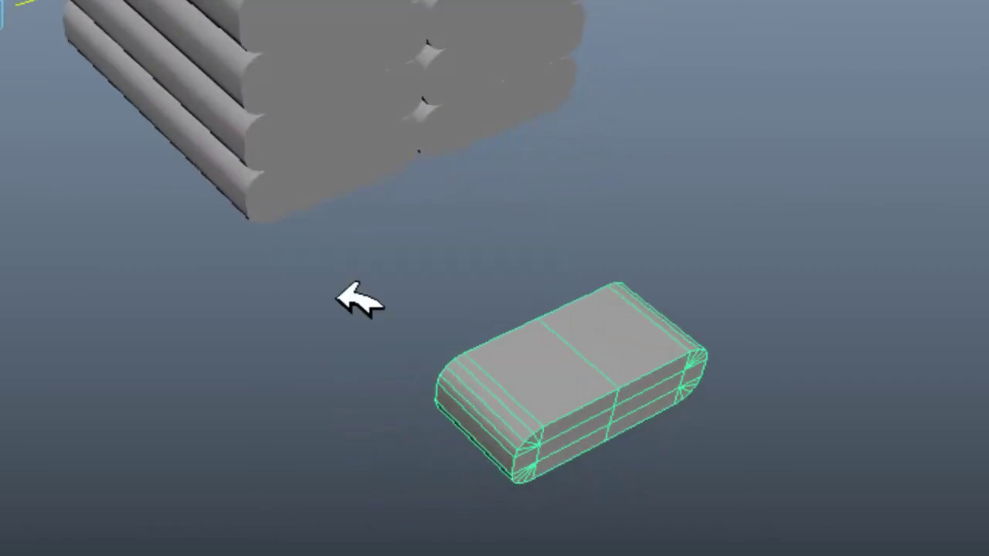
scroll(221, 144, up, 5)
click(221, 139)
scroll(340, 259, up, 3)
alt+drag(340, 259, 601, 413)
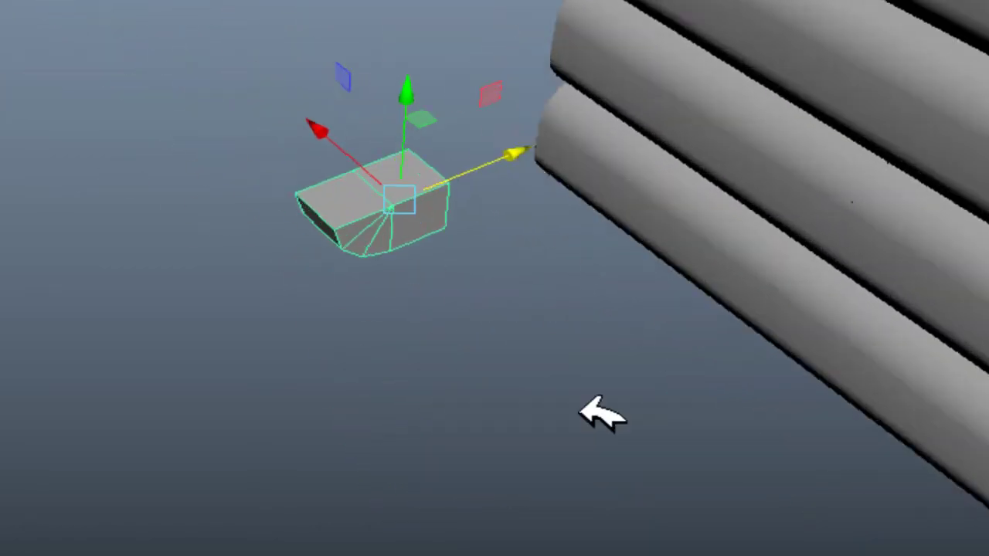
scroll(448, 281, up, 3)
alt+drag(448, 281, 618, 205)
scroll(490, 194, down, 3)
mouse_move(490, 194)
alt+mouse_down()
mouse_move(335, 209)
mouse_move(425, 232)
mouse_move(510, 311)
alt+mouse_up()
scroll(501, 303, up, 2)
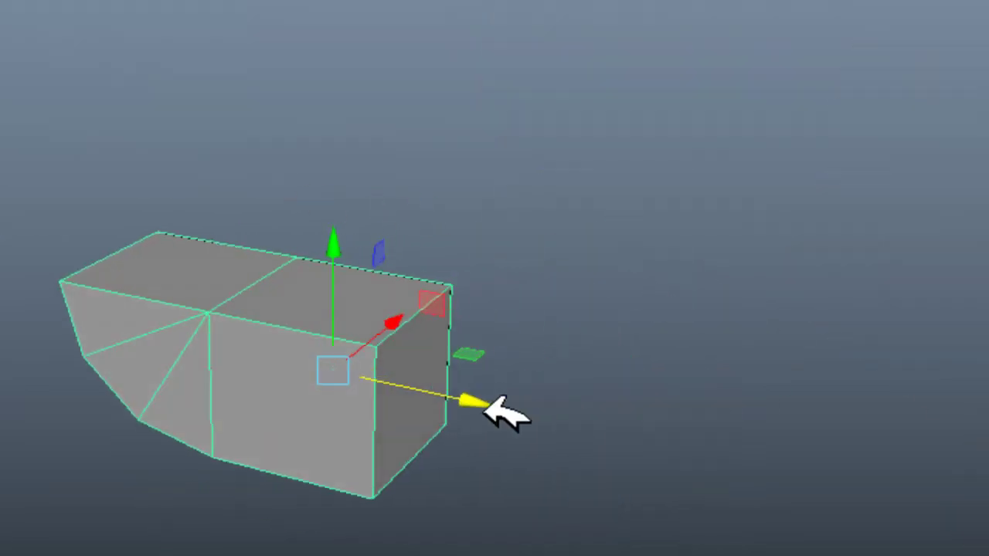
Slide the block along X, then delete its open end face and return to Object Mode.
drag(503, 409, 303, 254)
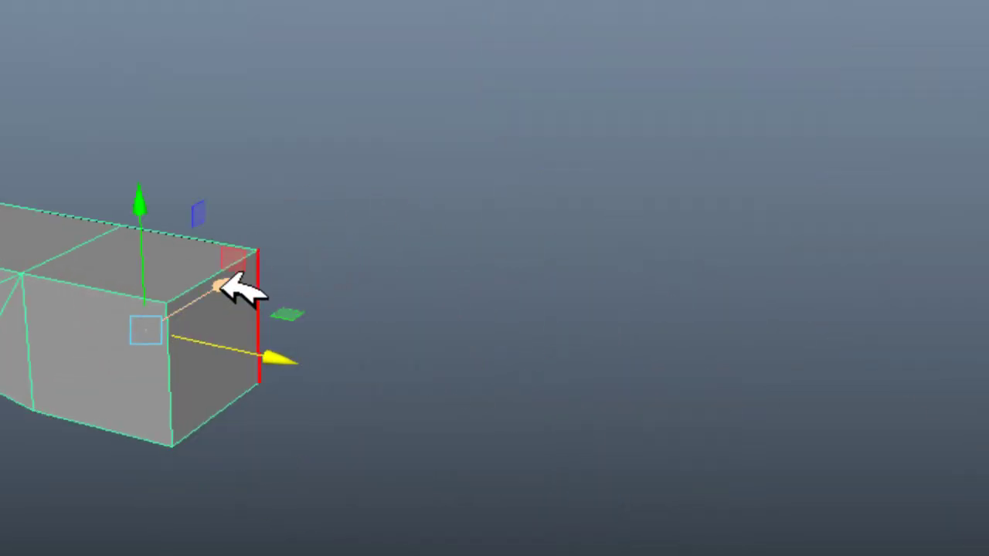
click(246, 302)
key(e)
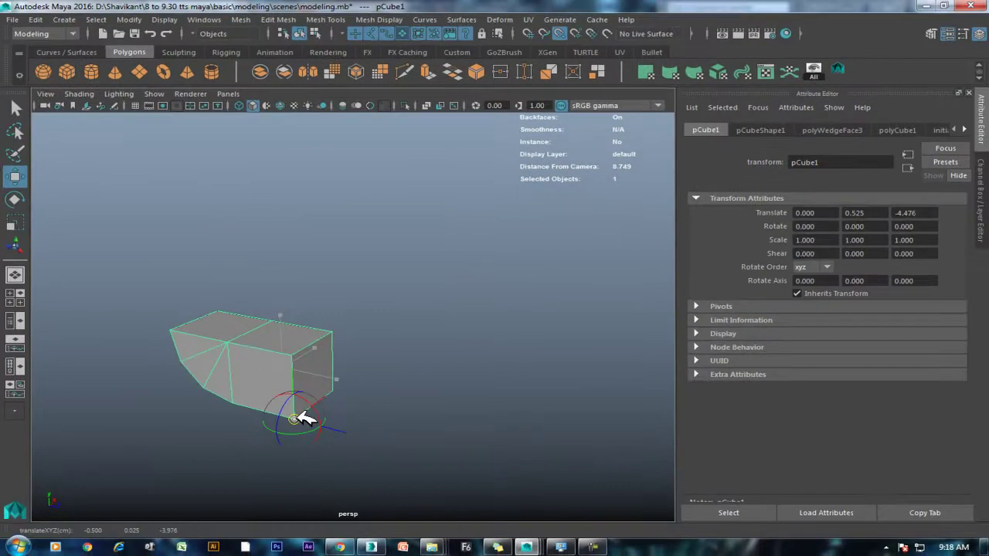
key(w)
right_drag(327, 351, 342, 229)
click(336, 362)
key(Delete)
right_drag(280, 199, 376, 172)
Mirror the half boat with Duplicate Special (Scale Z -1) and select both halves.
click(278, 318)
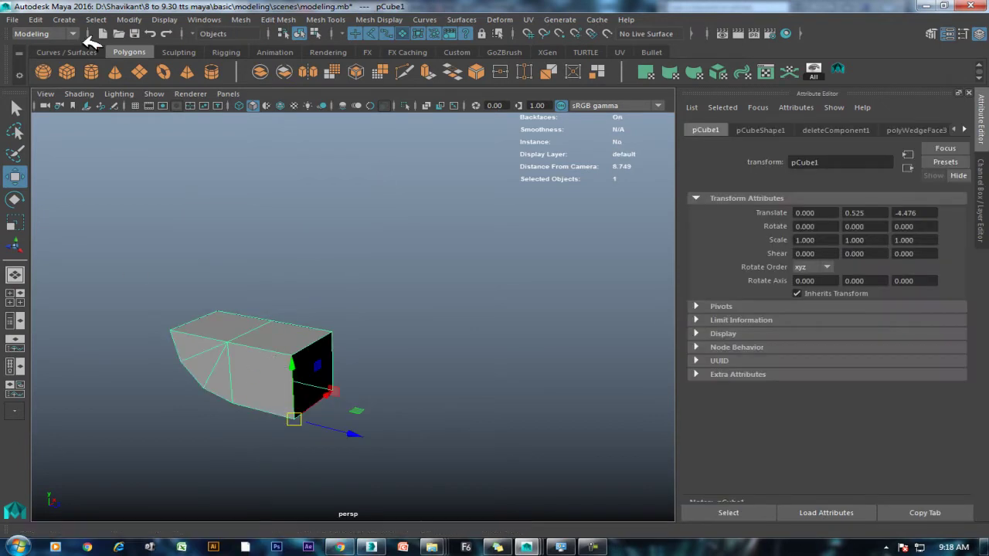
click(35, 19)
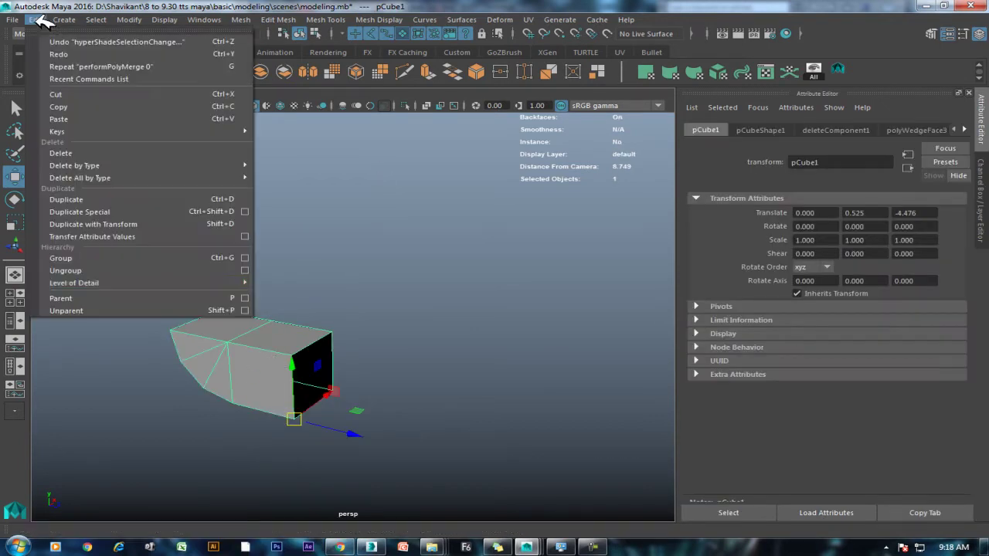
click(246, 211)
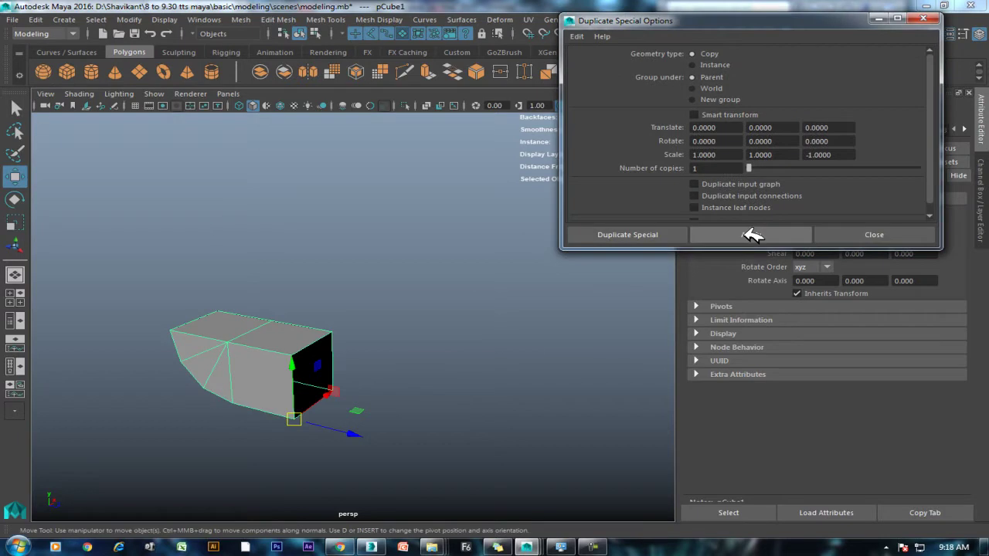
click(752, 236)
click(874, 236)
click(389, 280)
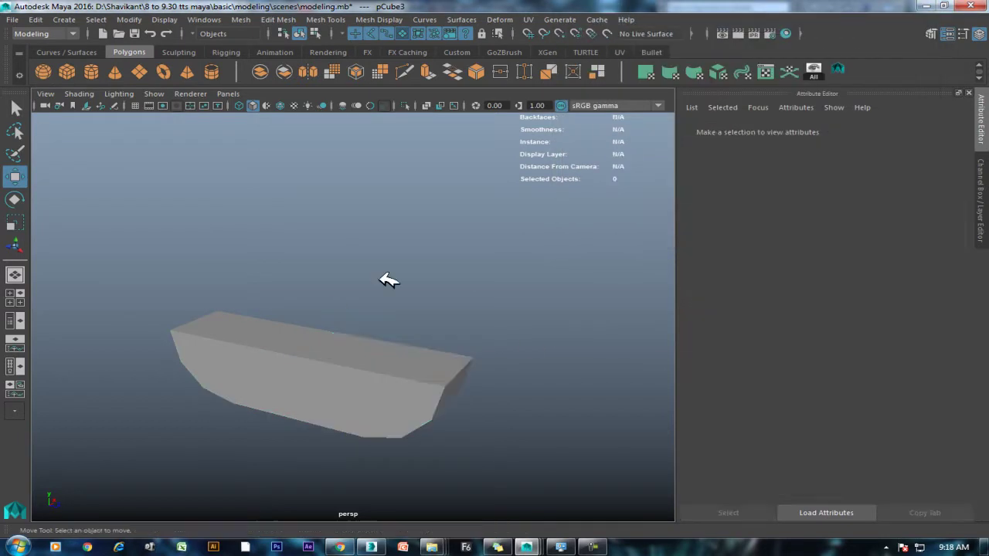
drag(388, 280, 252, 401)
shift+right_drag(380, 228, 384, 438)
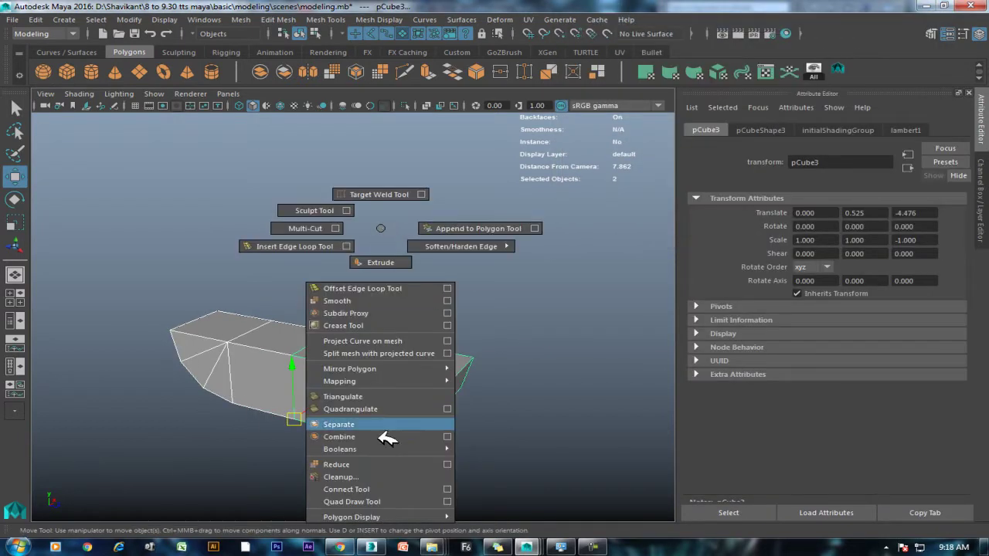
Combine the two boat halves, select the centre seam vertices, and show the mesh as wireframe.
right_drag(456, 197, 342, 247)
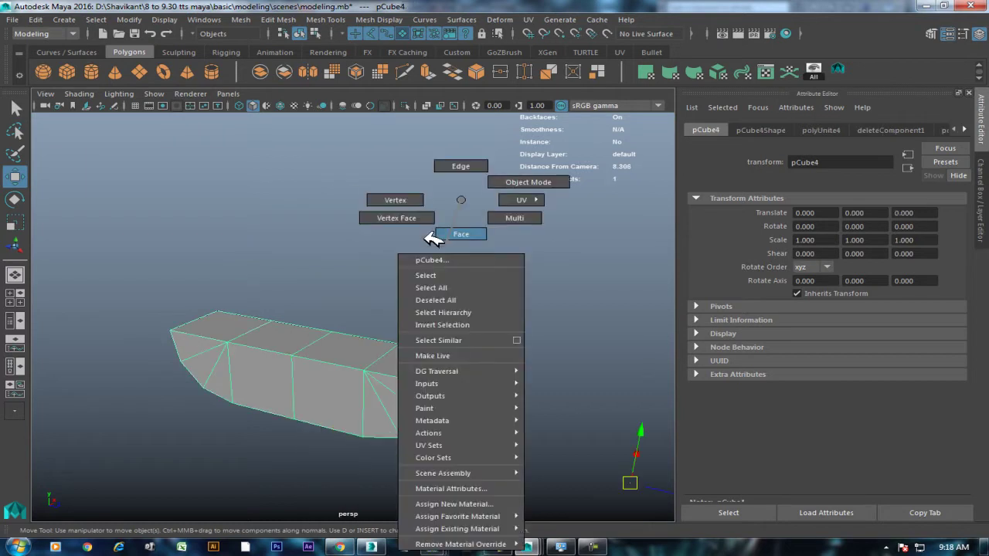
drag(363, 298, 283, 493)
mouse_move(411, 349)
alt+mouse_down()
mouse_move(348, 266)
mouse_move(406, 310)
mouse_move(376, 420)
mouse_move(320, 255)
mouse_move(371, 392)
mouse_move(371, 366)
alt+mouse_up()
key(4)
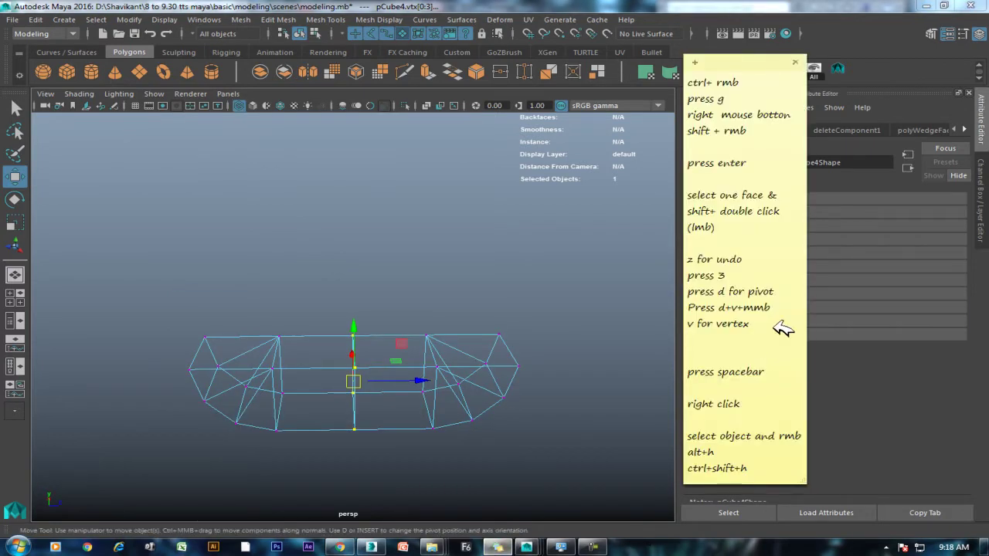
Add a 'press 4 wireframe' line to the shortcut sticky note.
key(Return)
text(p)
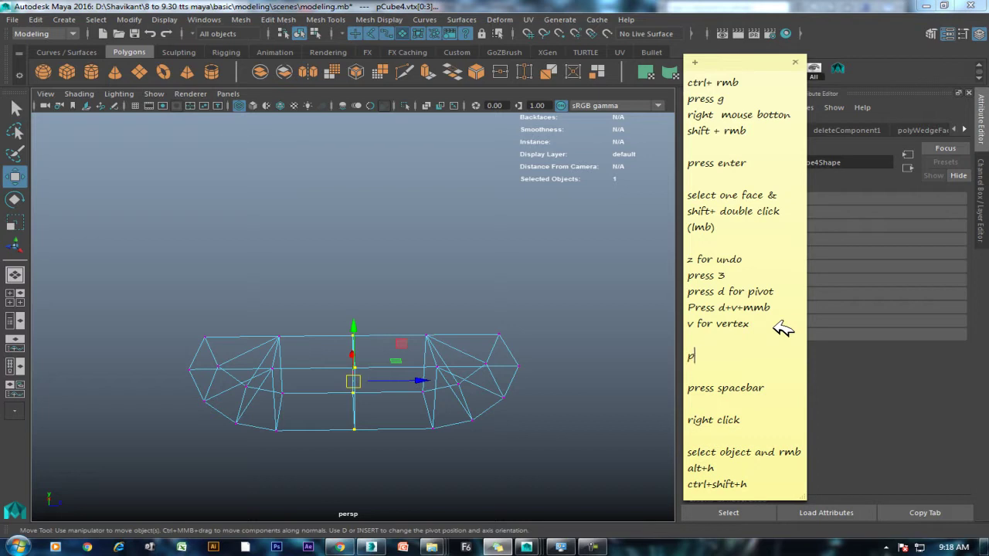
text(4)
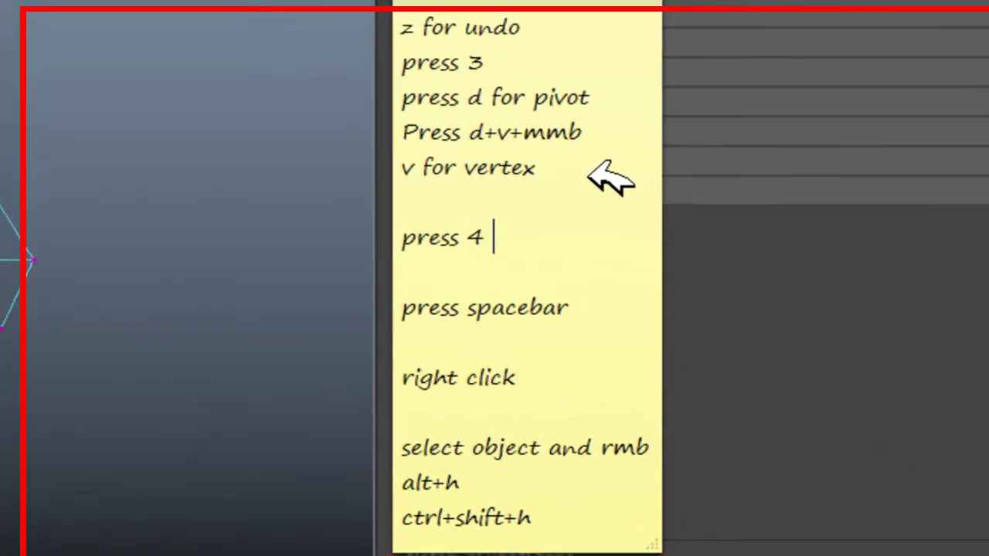
text( wire)
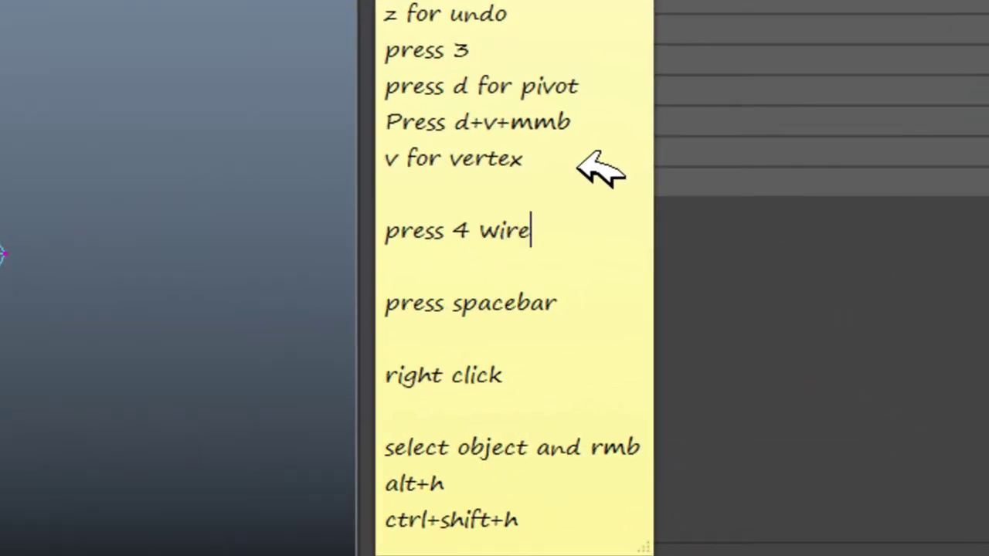
text(rame)
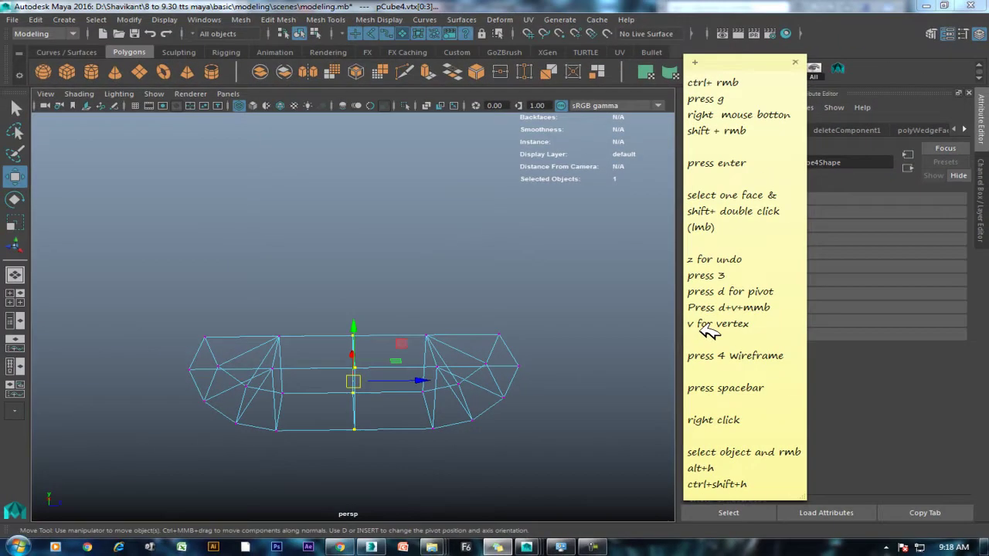
click(351, 355)
Merge the seam vertices with a 0.71 distance threshold, then reselect the whole boat in object mode.
shift+right_click(371, 303)
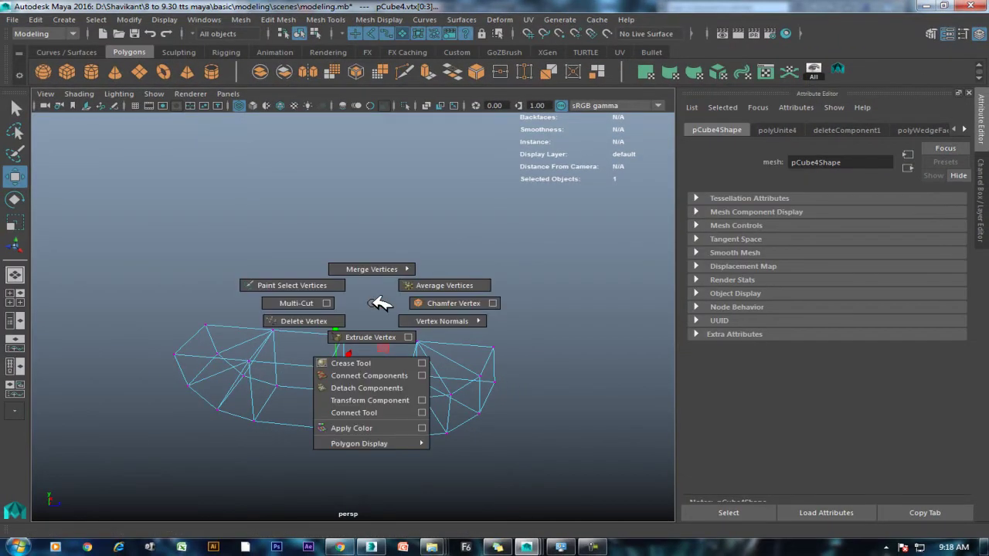
shift+right_drag(373, 303, 410, 261)
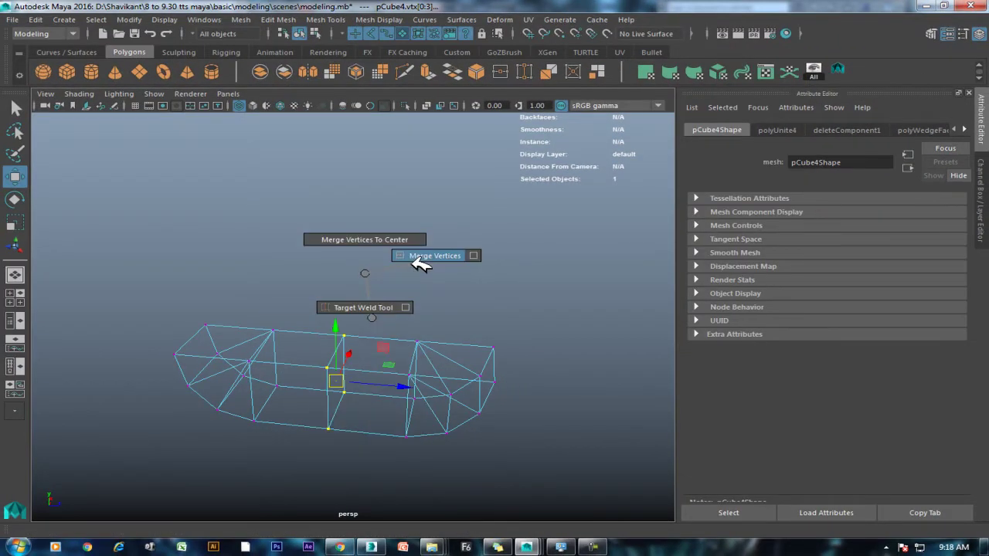
click(423, 256)
drag(496, 340, 502, 334)
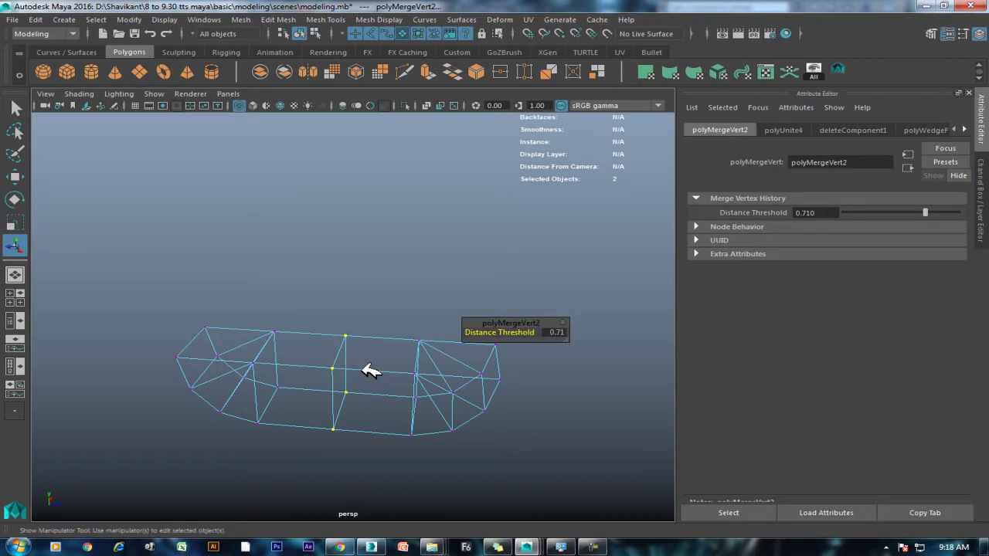
right_drag(364, 372, 391, 200)
right_drag(441, 328, 409, 371)
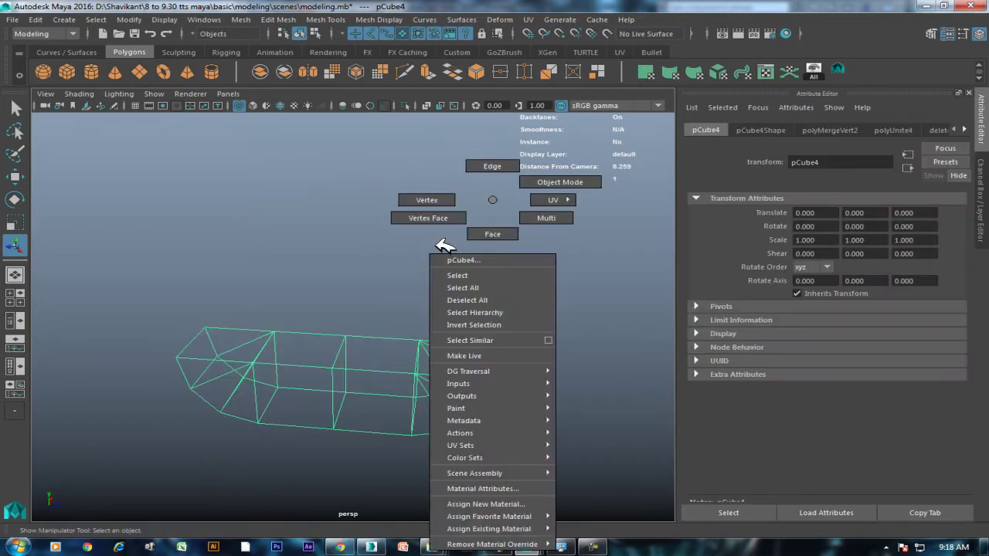
Slide one centre-seam vertex left along X, then reselect the boat in object mode.
right_drag(503, 316, 427, 198)
click(345, 368)
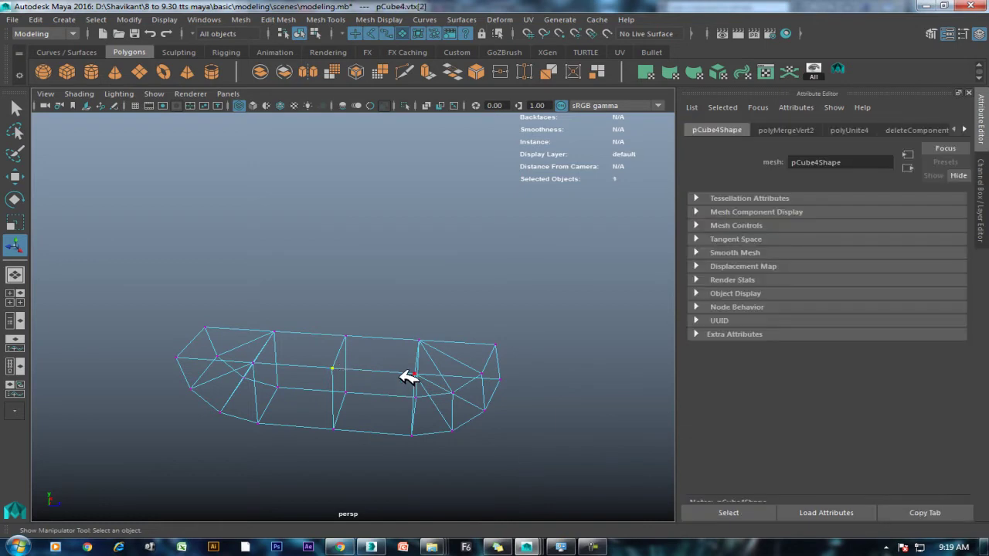
key(w)
drag(415, 371, 402, 372)
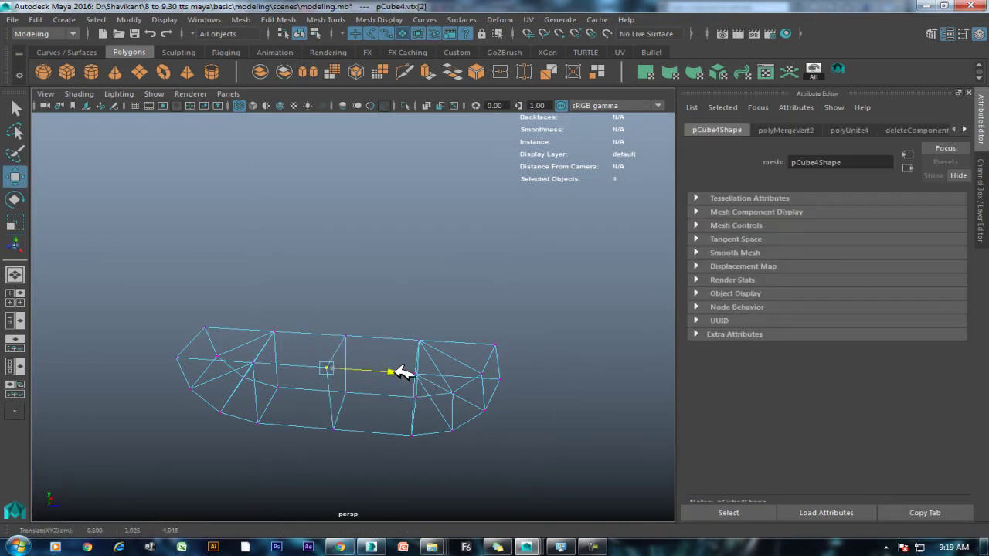
right_drag(413, 202, 464, 183)
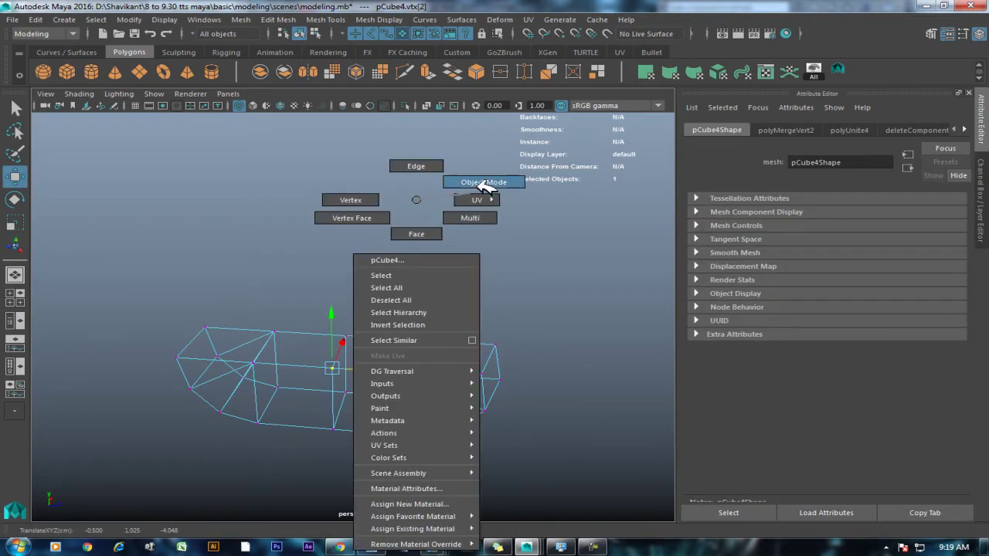
click(401, 441)
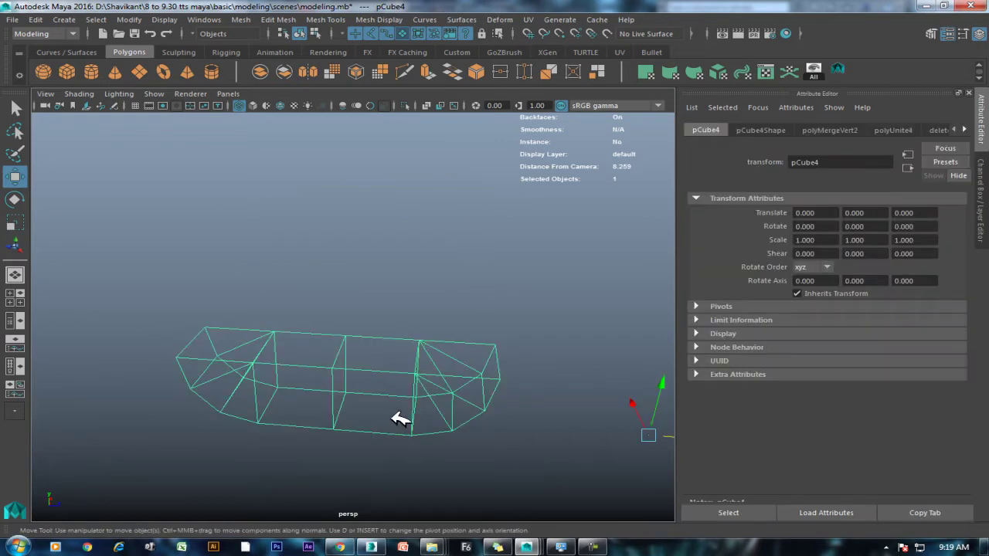
Toggle the boat between wireframe and shaded display.
key(4)
click(433, 360)
key(5)
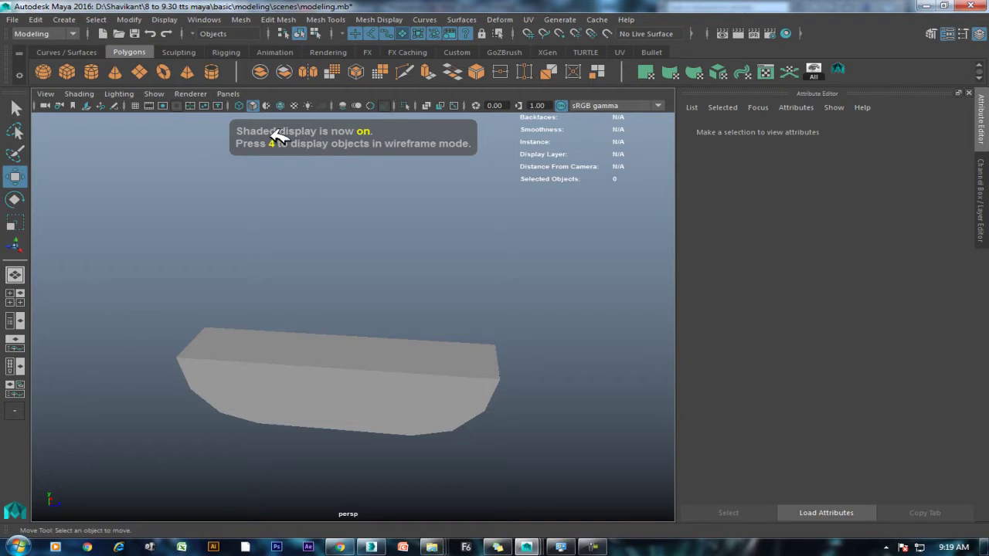
click(246, 104)
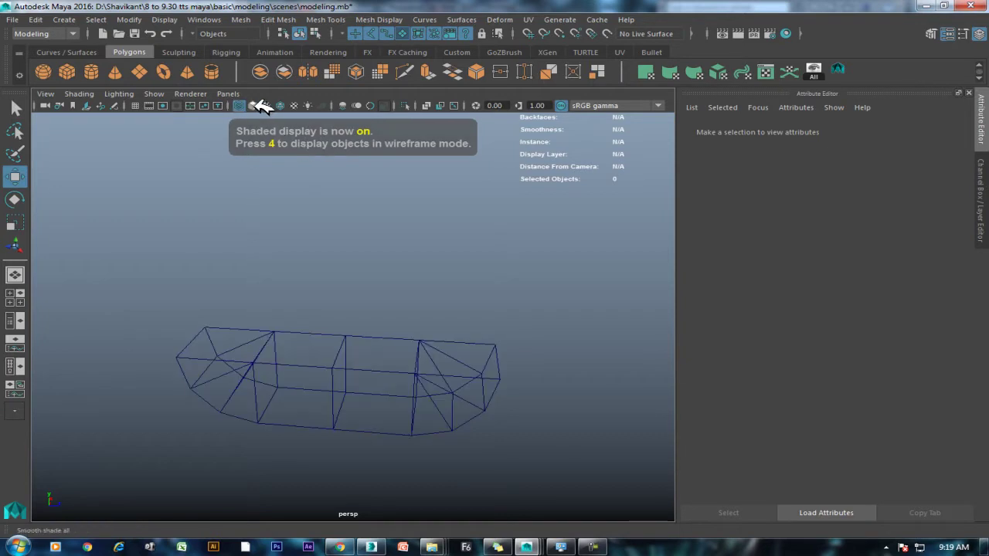
click(254, 105)
Preview the boat smoothed with 3 and return to low-poly with 1, orbiting in between.
click(346, 378)
key(3)
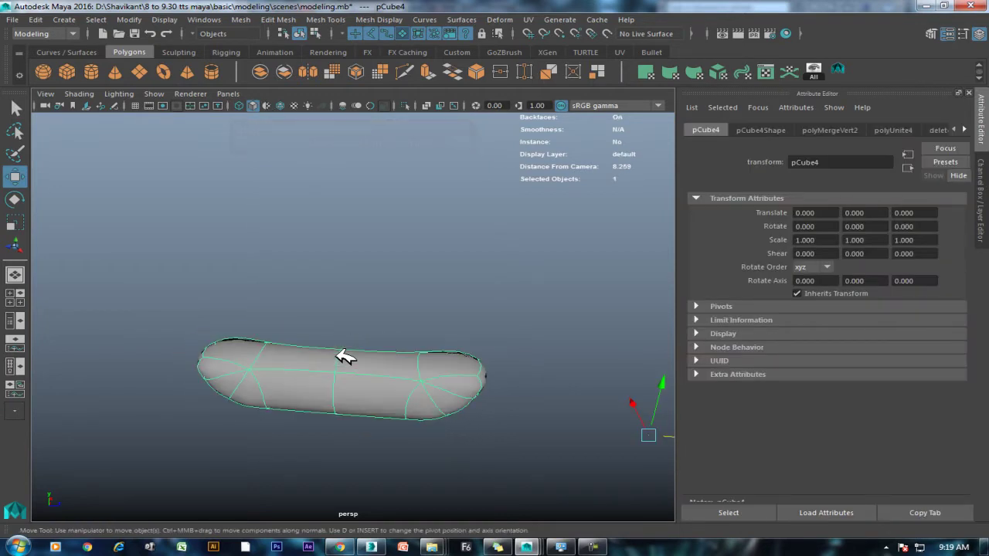
key(1)
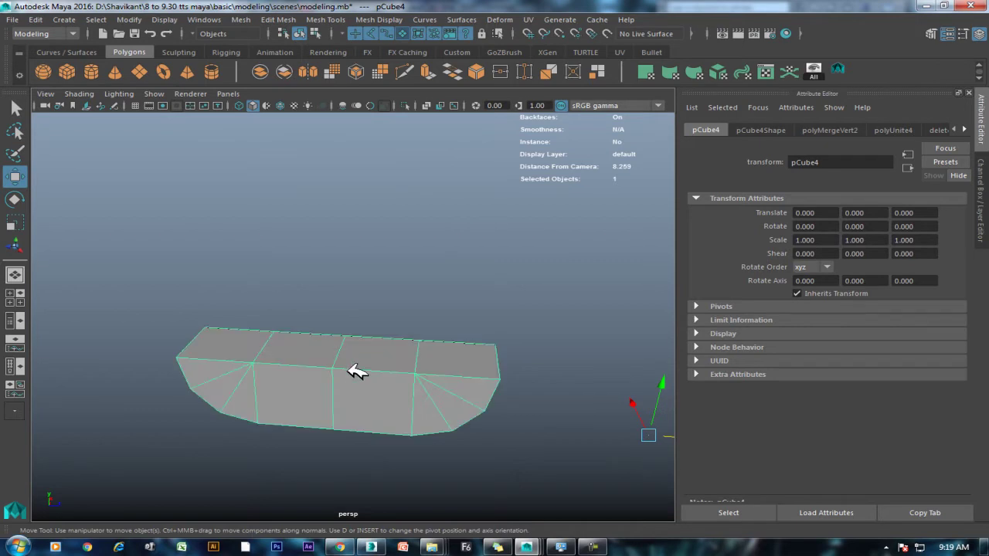
mouse_move(352, 368)
alt+mouse_down()
mouse_move(404, 431)
mouse_move(386, 393)
mouse_move(441, 404)
mouse_move(441, 387)
alt+mouse_up()
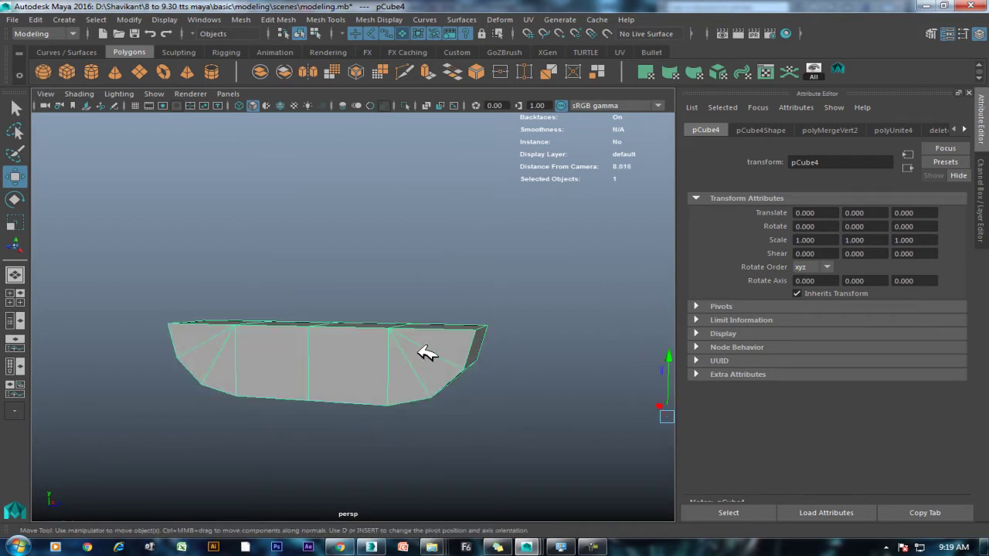
key(3)
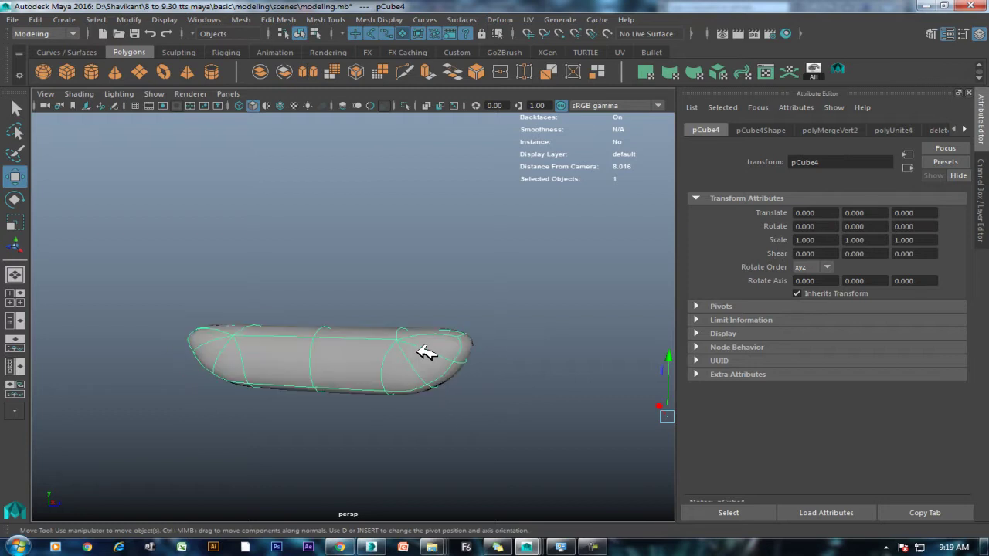
key(1)
Add a 'press 3 n 1' line to the sticky note and bring Maya back to the front.
click(497, 547)
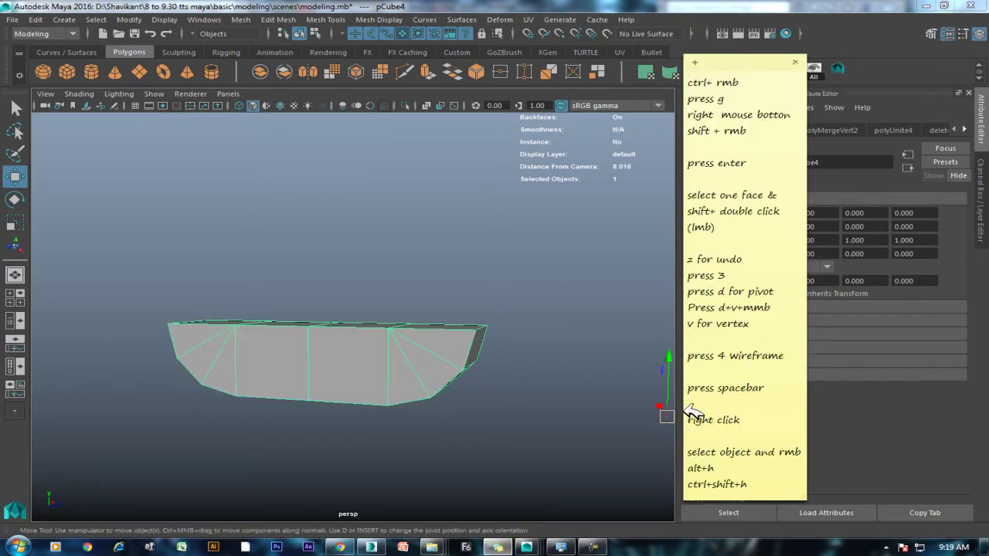
key(Return)
text(press 3 n 1)
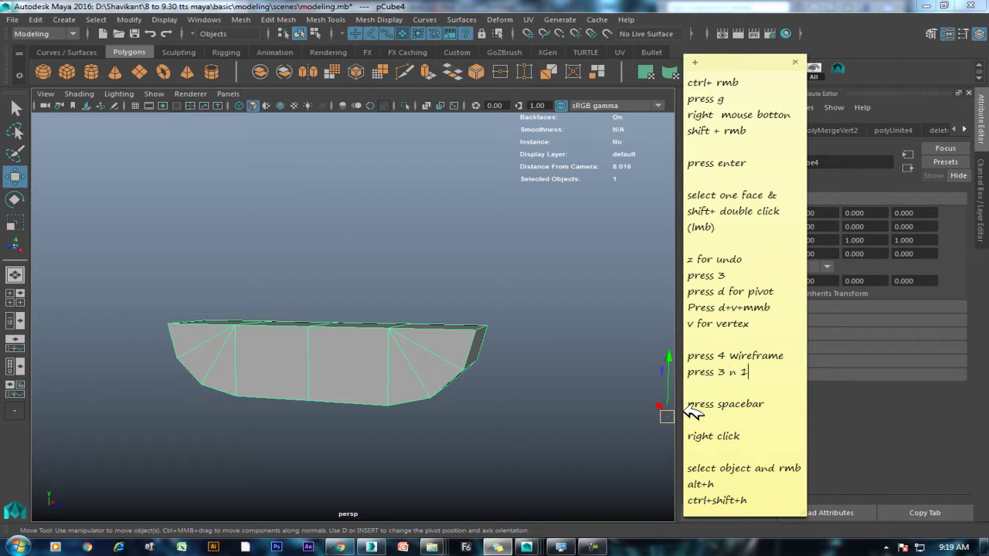
click(313, 367)
Toggle the smooth preview off and orbit the view around the boat and log stack.
key(3)
key(1)
mouse_move(316, 371)
alt+mouse_down()
mouse_move(343, 410)
mouse_move(352, 402)
alt+mouse_up()
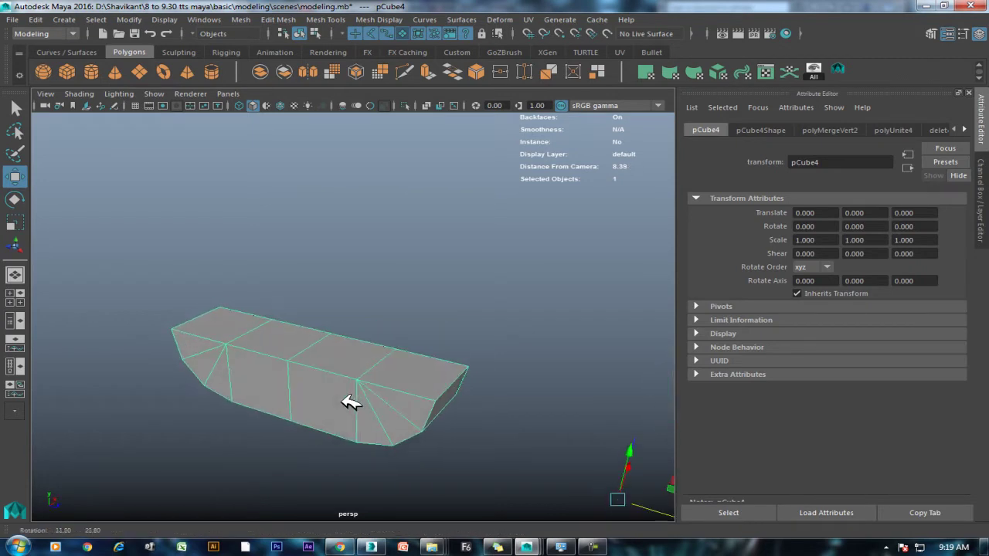
mouse_move(479, 398)
alt+mouse_down()
mouse_move(435, 404)
mouse_move(433, 389)
alt+mouse_up()
mouse_move(433, 388)
alt+right_down()
mouse_move(347, 305)
mouse_move(250, 346)
alt+right_up()
alt+drag(249, 346, 309, 364)
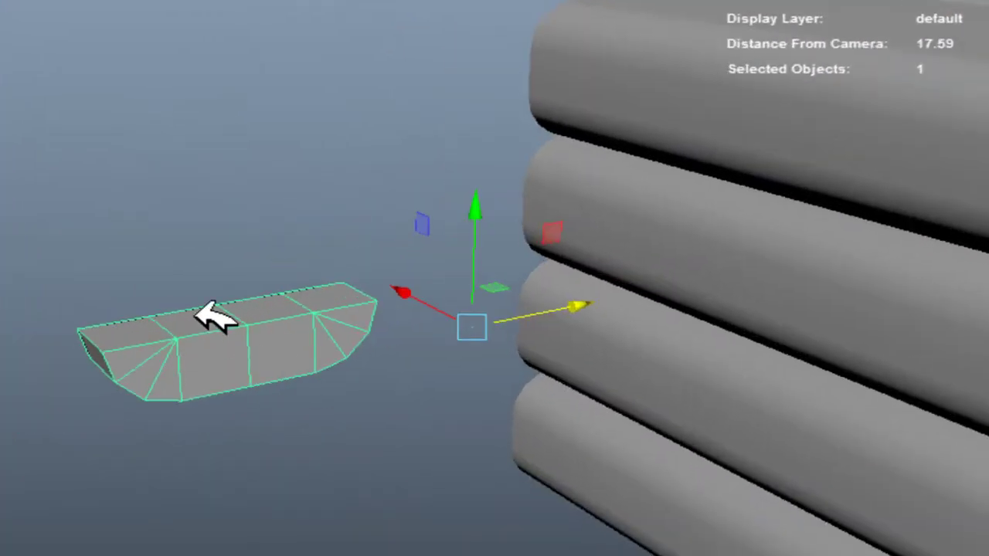
Poke a side face of the boat and offset its centre 0.597 in local Z.
right_drag(194, 110, 221, 194)
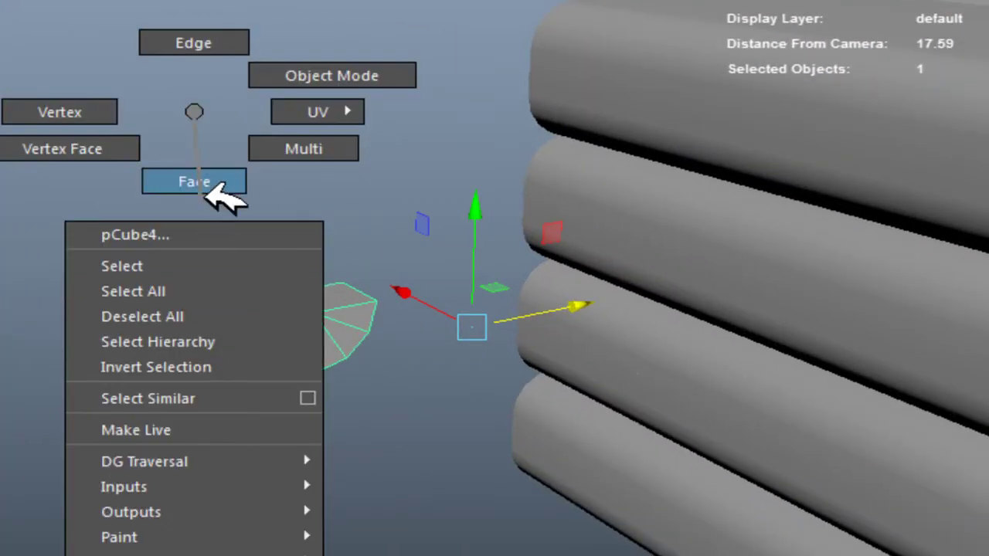
click(231, 375)
shift+right_click(292, 176)
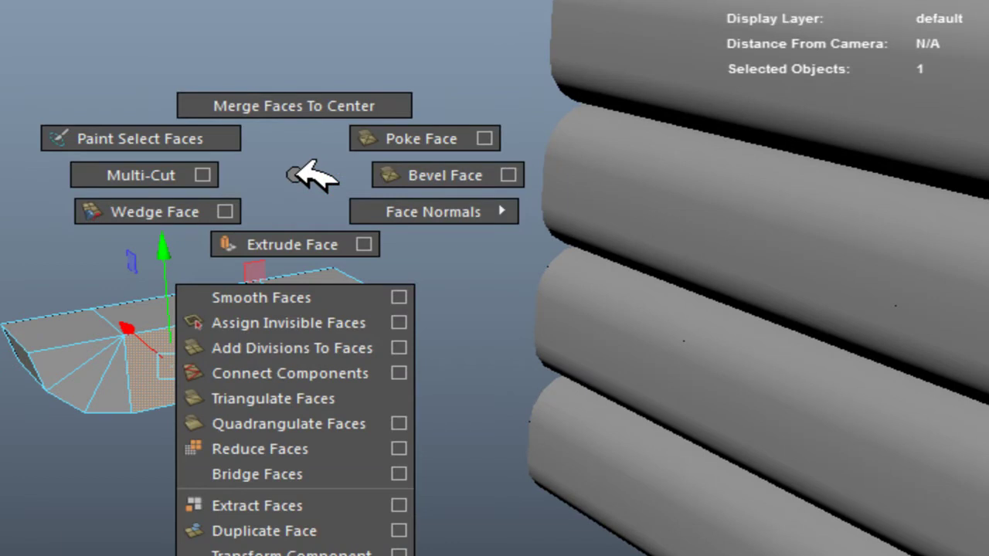
click(430, 138)
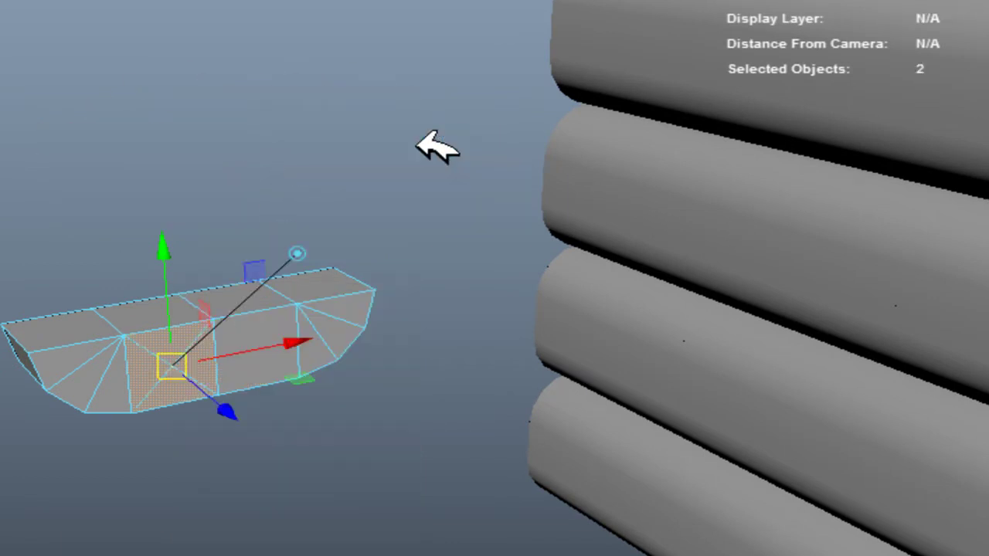
alt+drag(435, 148, 283, 435)
scroll(244, 445, up, 3)
mouse_move(371, 425)
mouse_down()
mouse_move(415, 440)
mouse_move(373, 427)
mouse_up()
drag(341, 421, 386, 441)
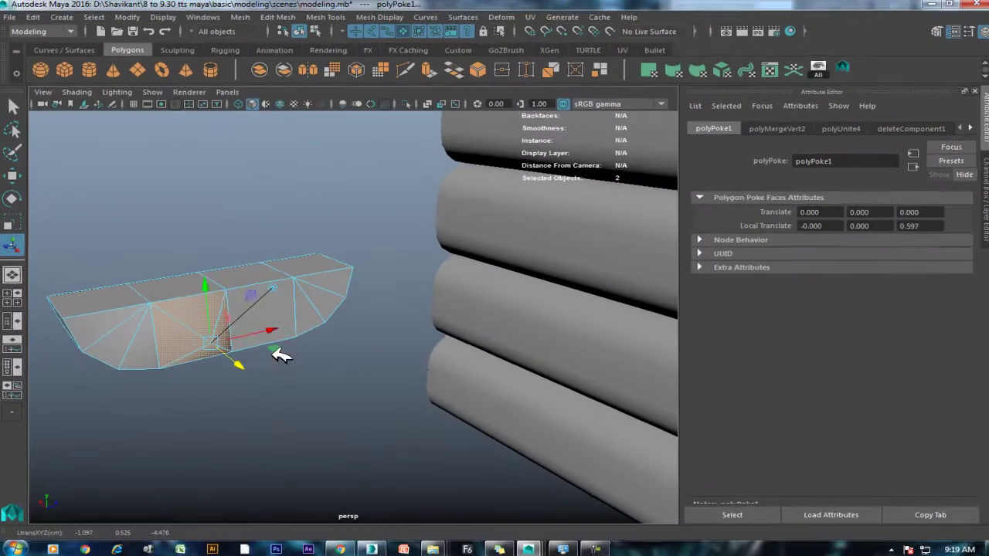
right_drag(331, 247, 360, 181)
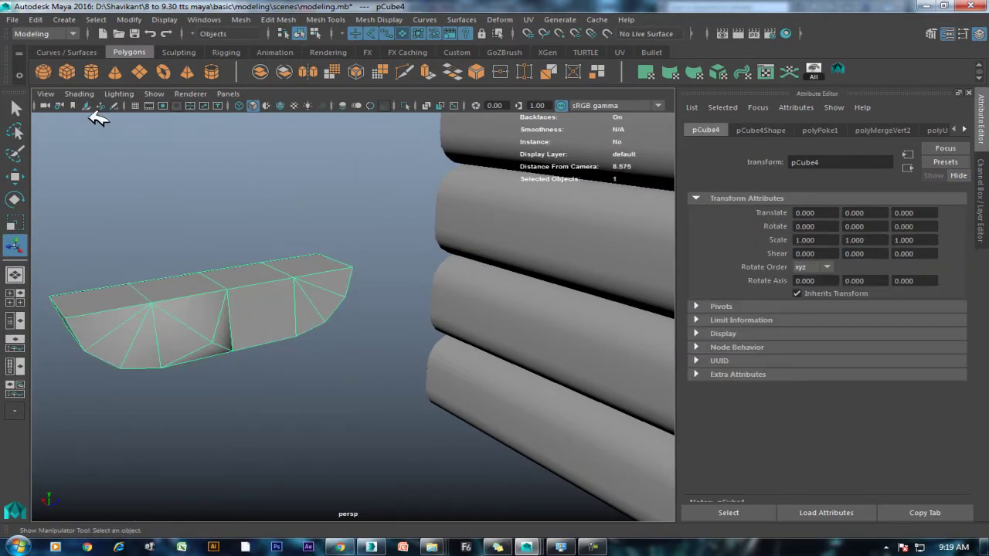
Create a polygon sphere and set its axis and height subdivisions to 10.
alt+right_drag(283, 294, 468, 371)
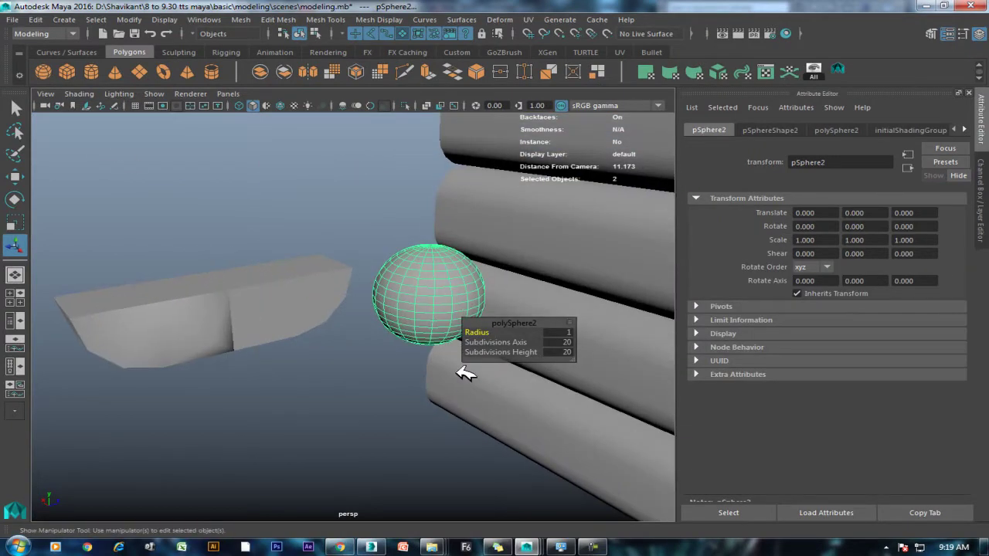
click(768, 130)
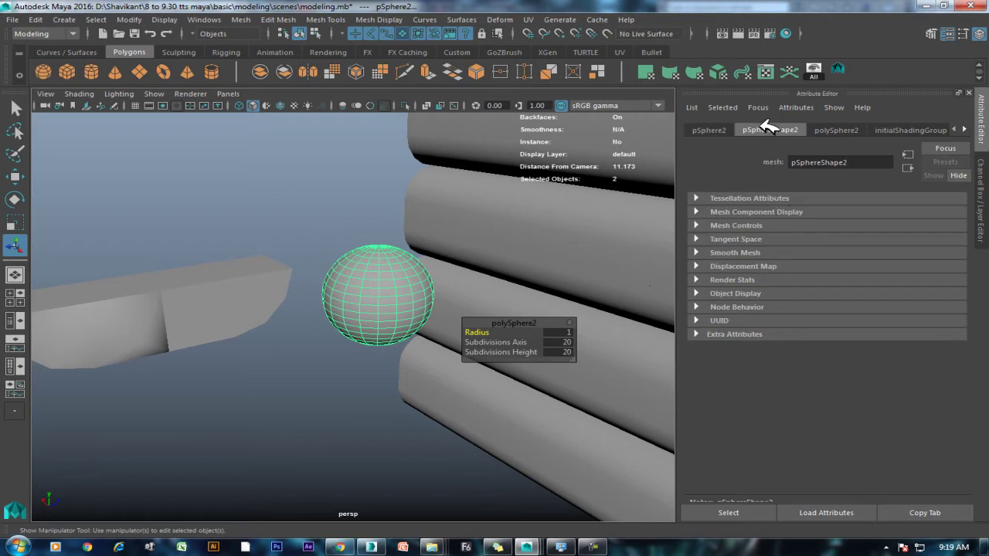
click(843, 130)
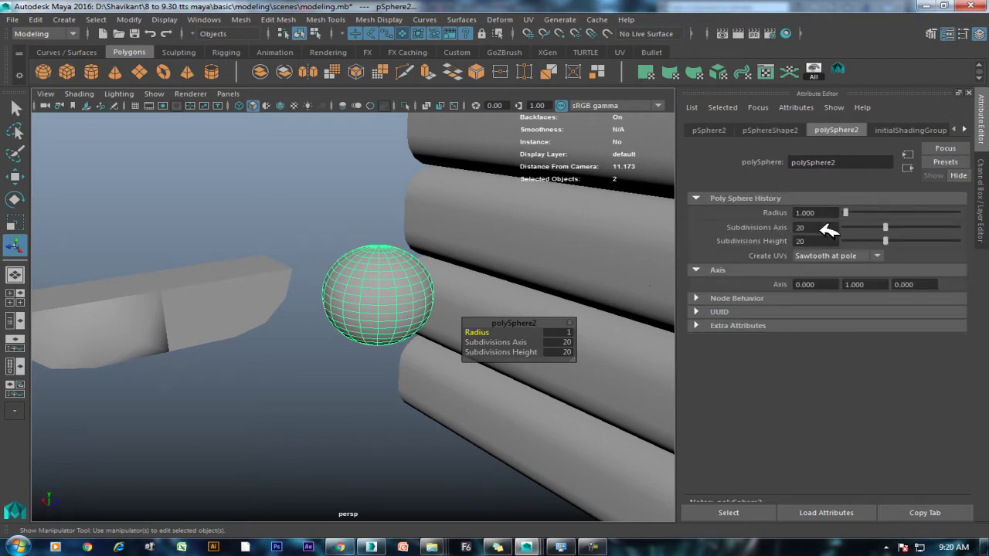
key(Tab)
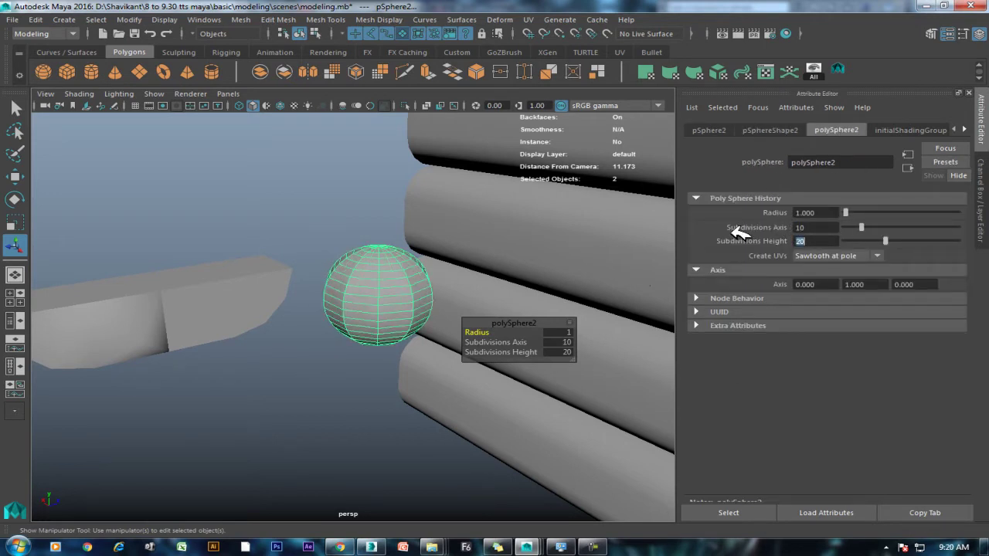
scroll(338, 300, up, 3)
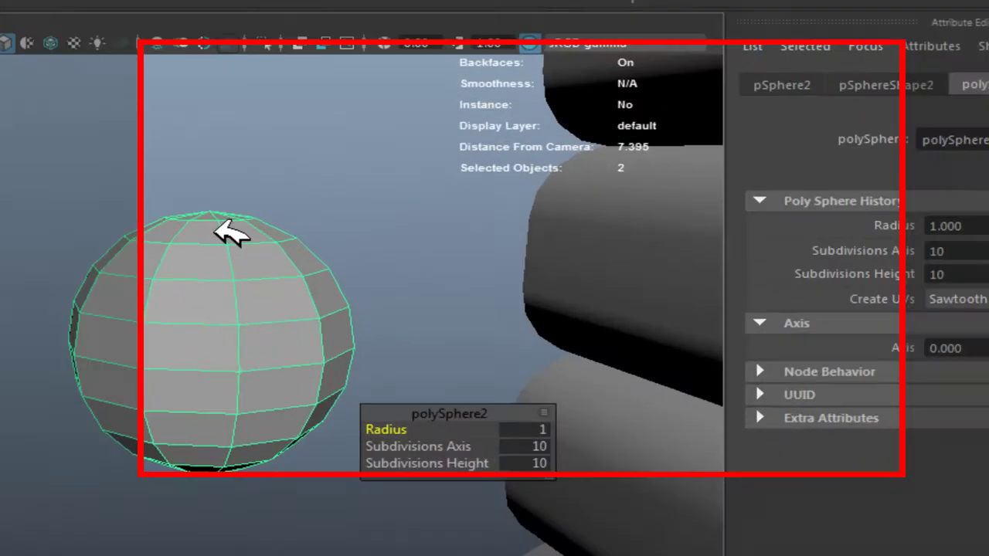
Bring up the sphere's selection mode options, keeping only the sphere selected.
right_click(389, 217)
click(93, 292)
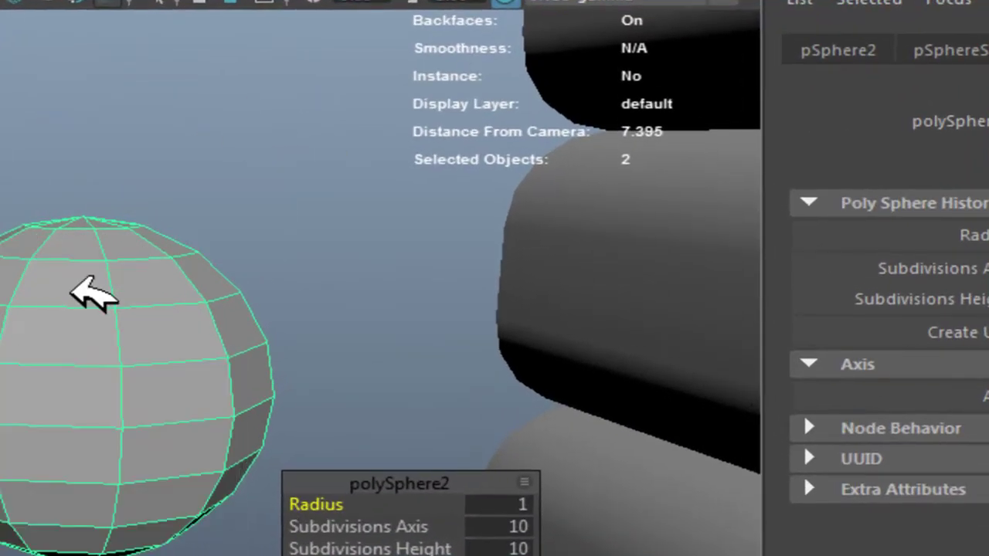
right_click(104, 207)
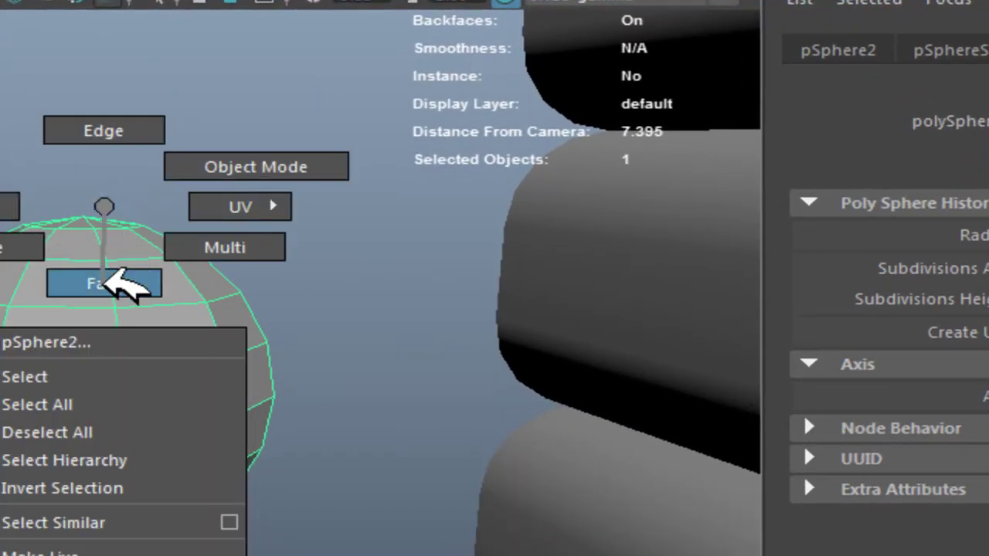
Poke all sphere faces and push the poke centres out 0.166 in local Z, previewing smoothed.
click(122, 282)
double_click(100, 327)
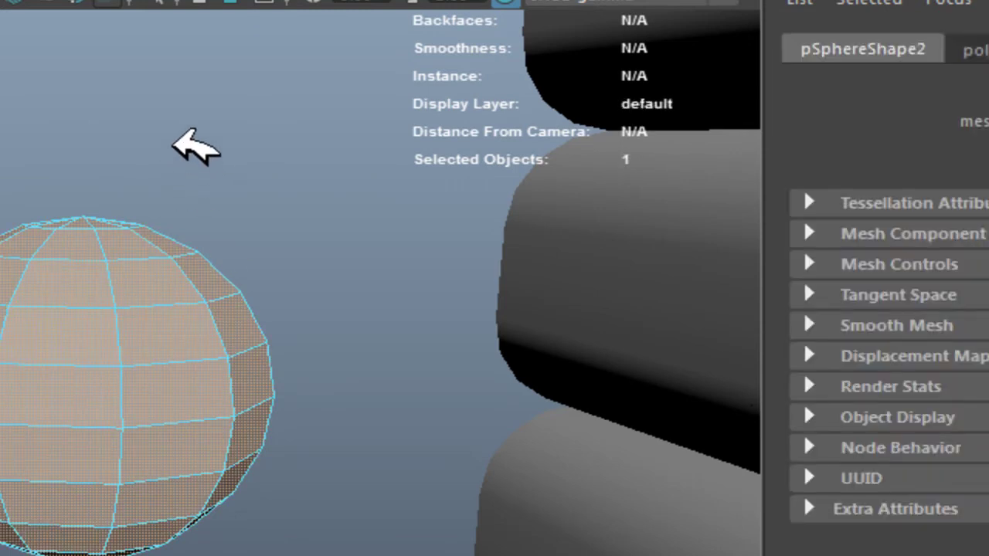
shift+right_click(173, 141)
click(166, 391)
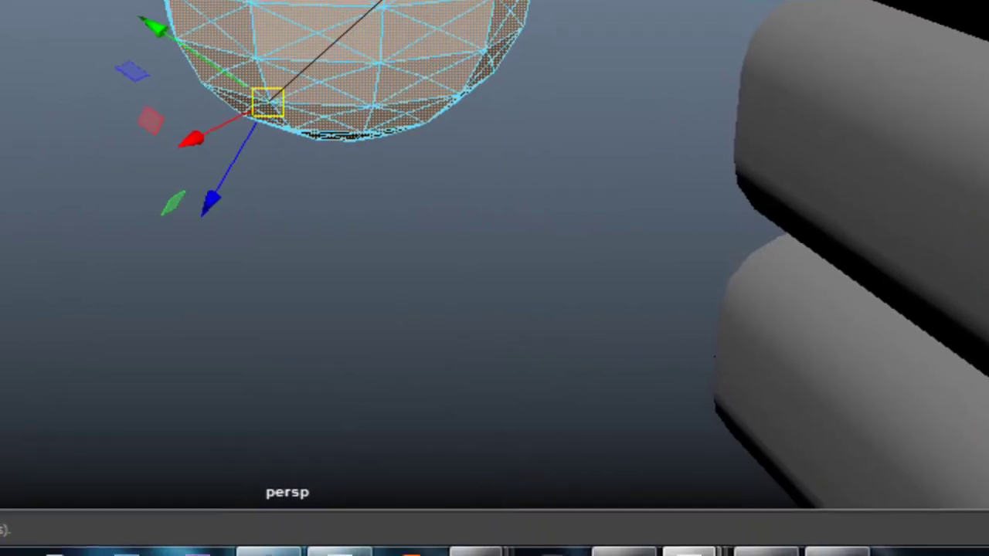
drag(132, 146, 109, 152)
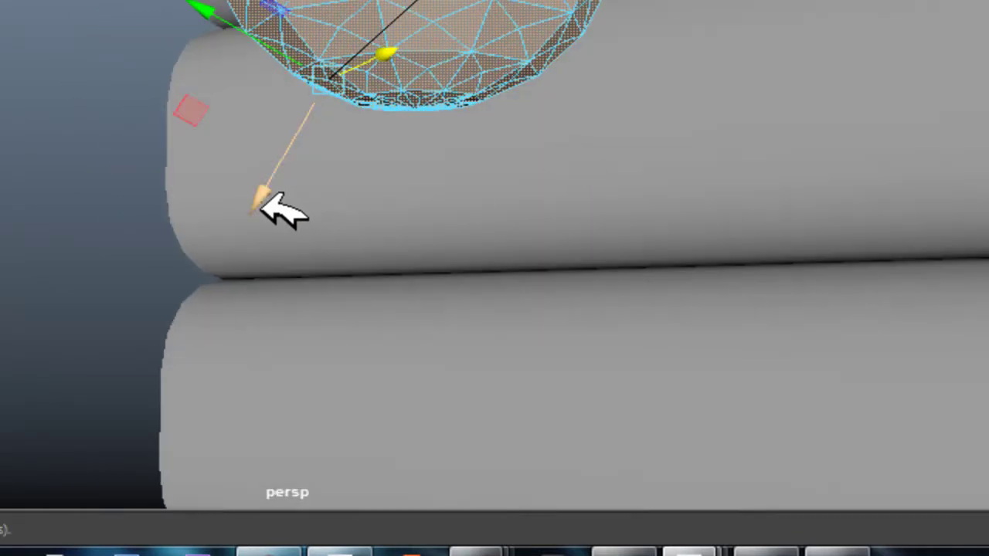
mouse_move(265, 200)
mouse_down()
mouse_move(247, 216)
mouse_move(99, 207)
mouse_move(117, 287)
mouse_move(122, 270)
mouse_move(248, 159)
mouse_move(221, 177)
mouse_up()
key(3)
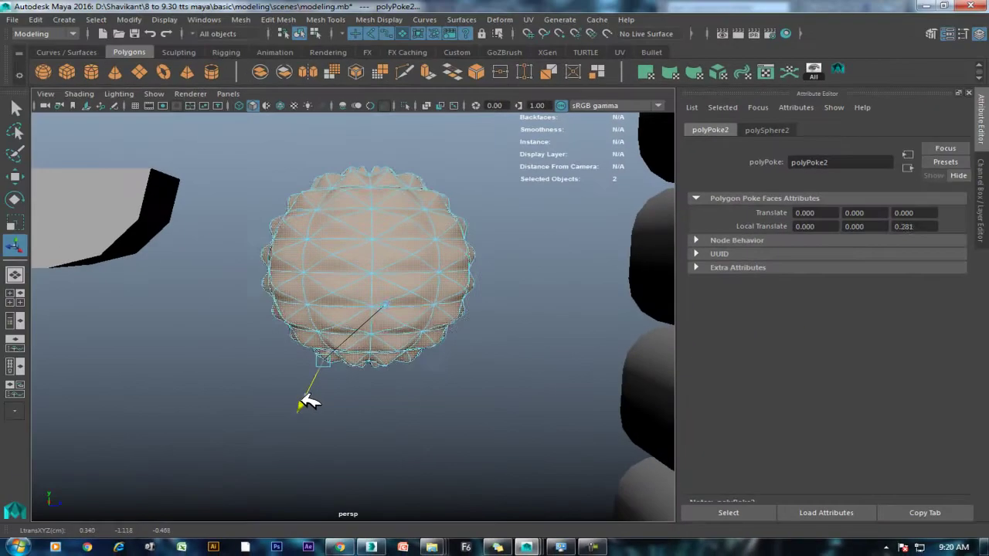
drag(308, 402, 304, 400)
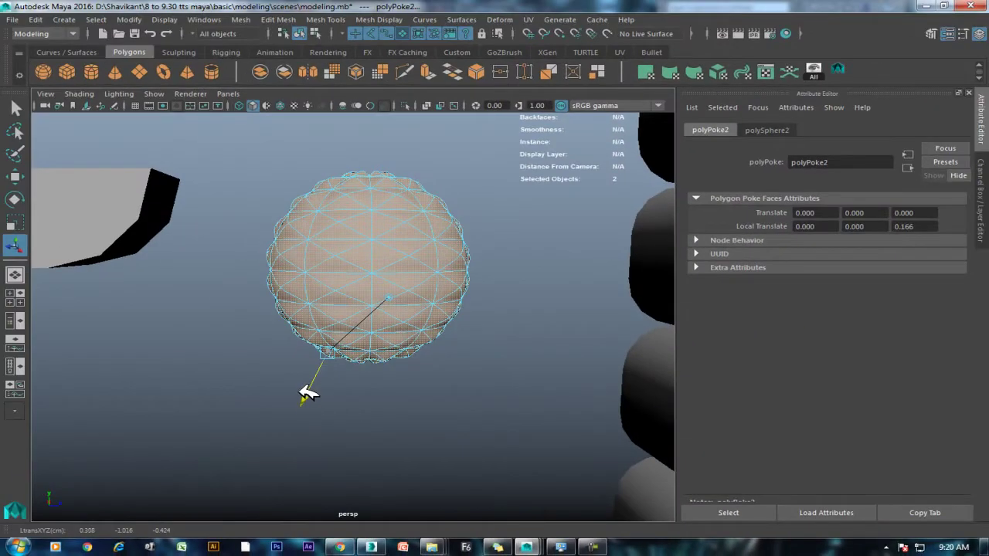
right_drag(353, 199, 429, 176)
Select the bumpy sphere and orbit the view to inspect it.
click(513, 283)
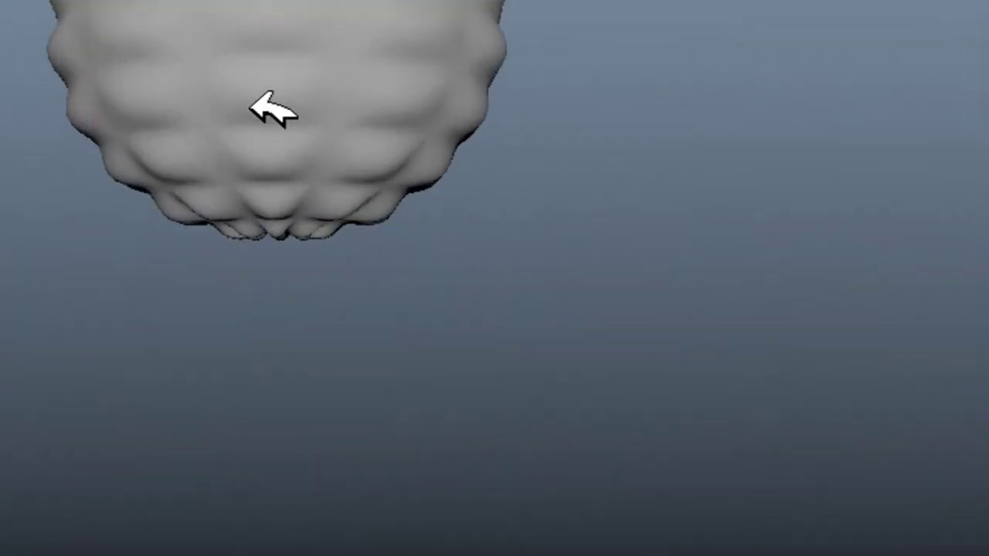
click(271, 108)
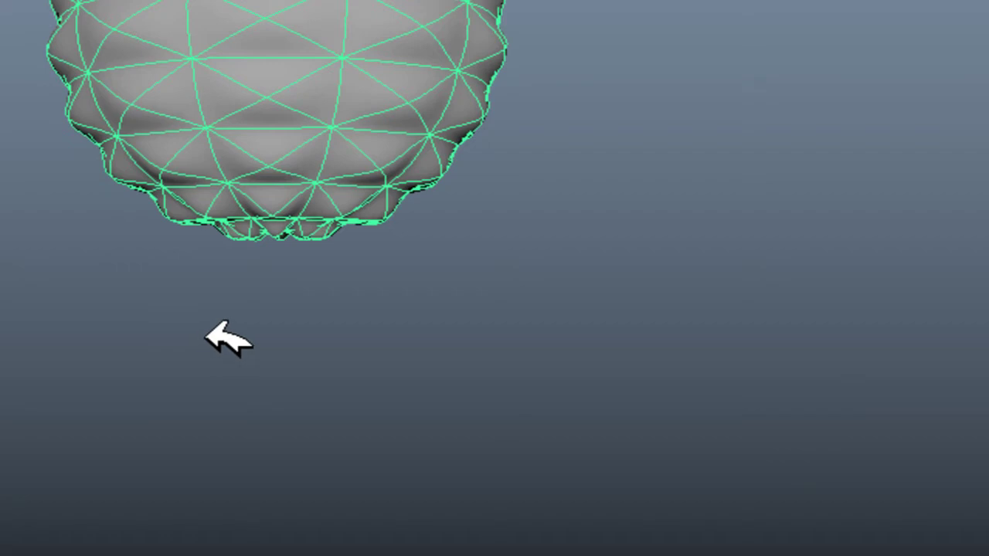
mouse_move(215, 282)
alt+mouse_down()
mouse_move(444, 358)
mouse_move(211, 214)
mouse_move(265, 298)
mouse_move(408, 164)
alt+mouse_up()
mouse_move(483, 202)
alt+mouse_down()
mouse_move(221, 137)
mouse_move(486, 247)
mouse_move(210, 188)
mouse_move(342, 265)
mouse_move(595, 255)
mouse_move(173, 155)
alt+mouse_up()
Poke the boat's end face and move its centre out 0.433 in local Z.
click(137, 166)
right_click(137, 165)
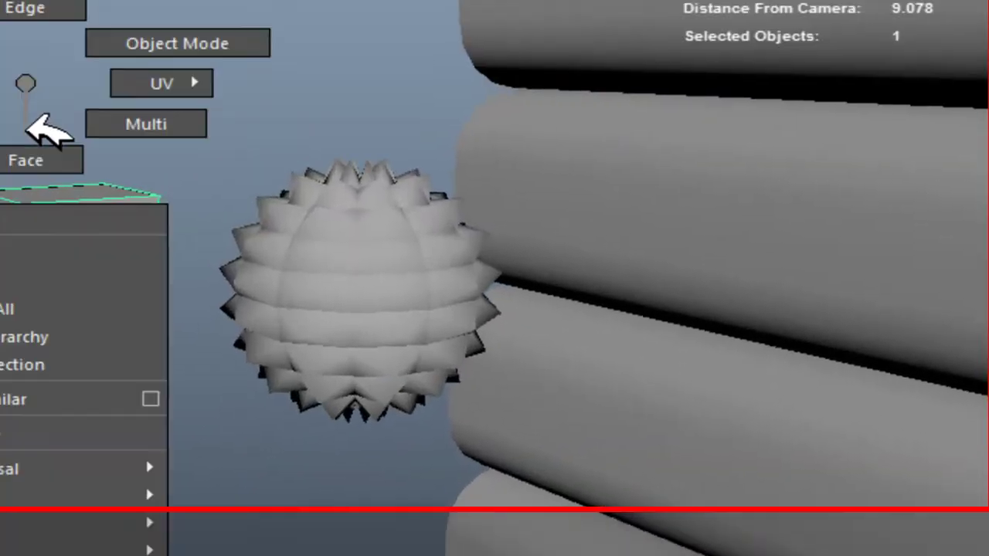
right_drag(29, 125, 26, 160)
shift+right_click(100, 126)
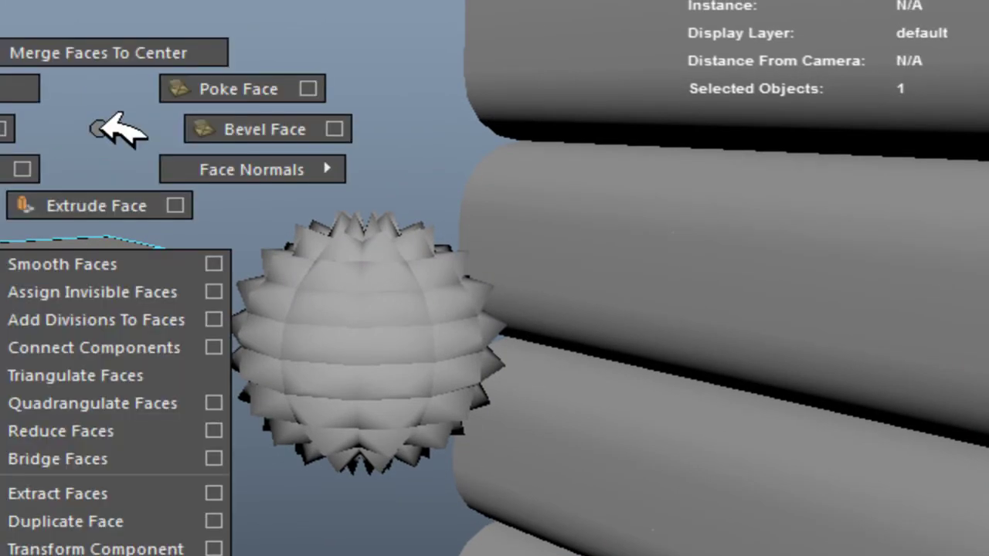
click(174, 87)
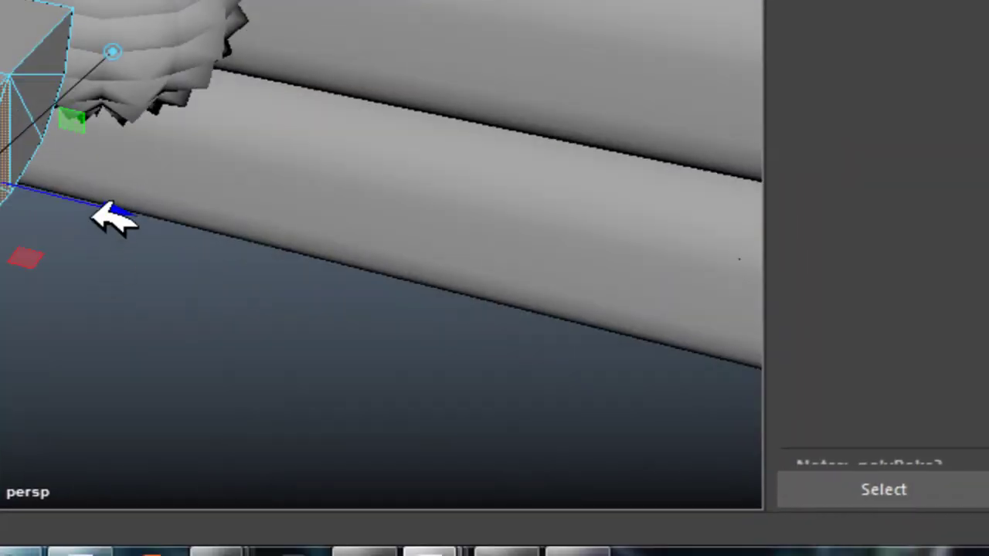
drag(112, 218, 188, 221)
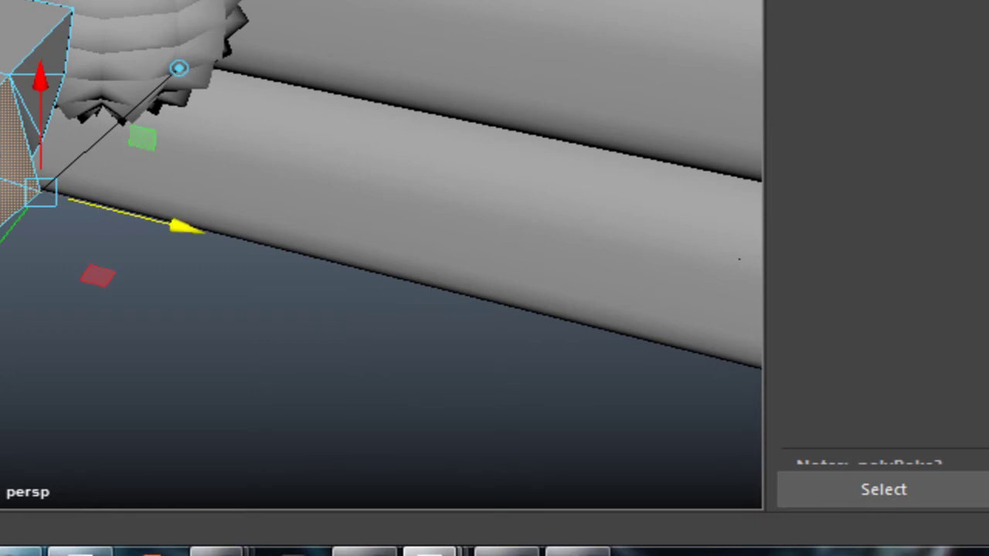
click(176, 68)
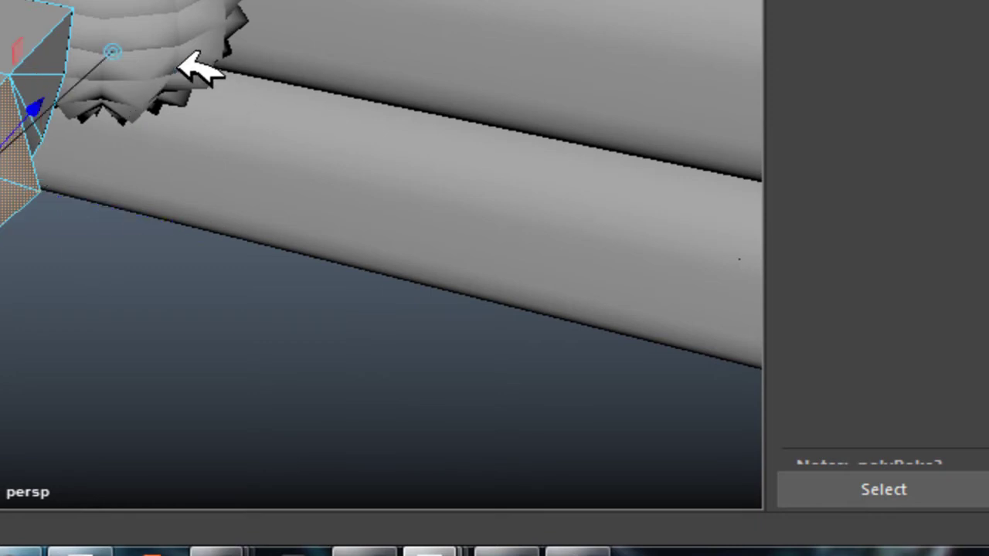
click(114, 45)
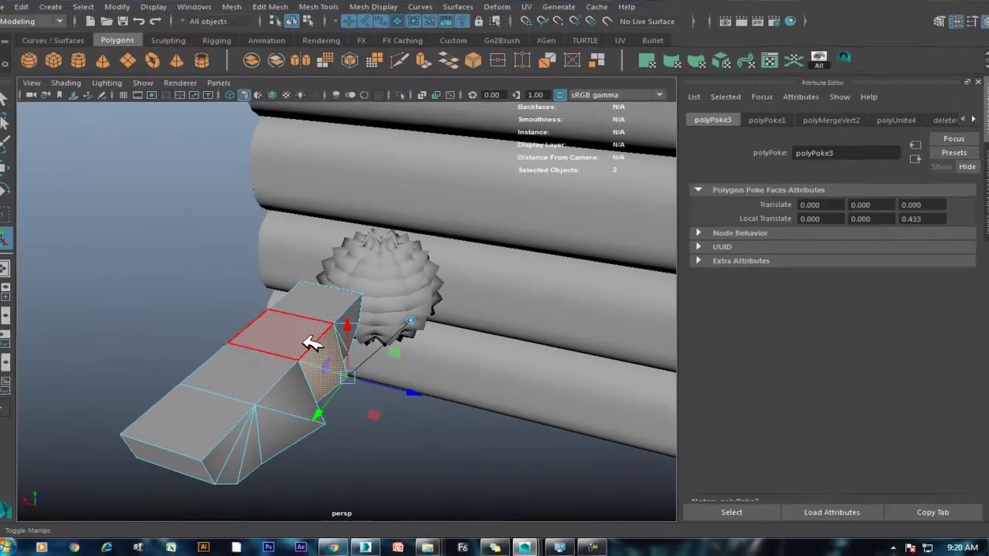
mouse_move(307, 199)
right_down()
mouse_move(374, 241)
mouse_move(373, 183)
right_up()
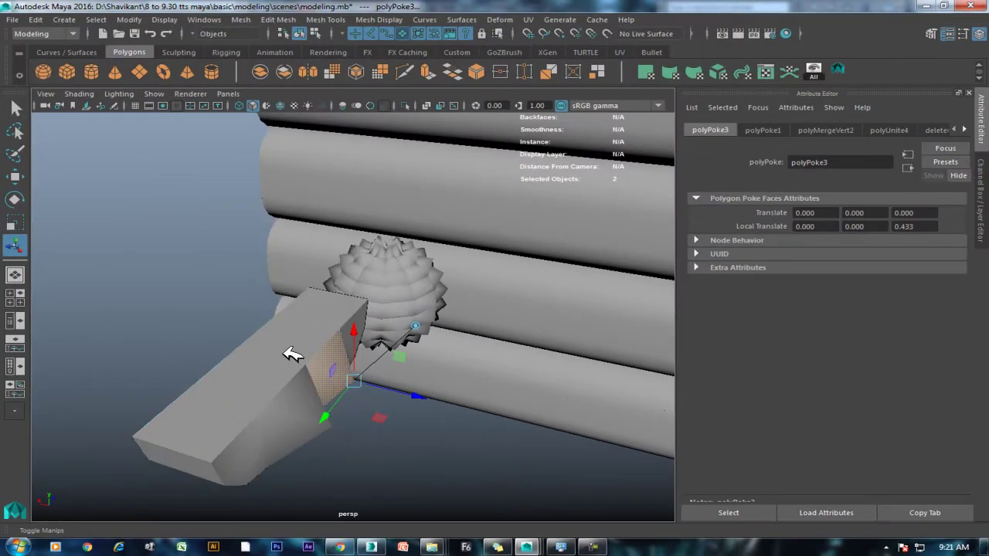
click(287, 348)
mouse_move(298, 302)
alt+mouse_down()
mouse_move(326, 356)
mouse_move(383, 387)
mouse_move(408, 342)
mouse_move(293, 314)
mouse_move(279, 367)
alt+mouse_up()
Zoom in on the lone rounded block and bevel one of its side faces.
click(591, 447)
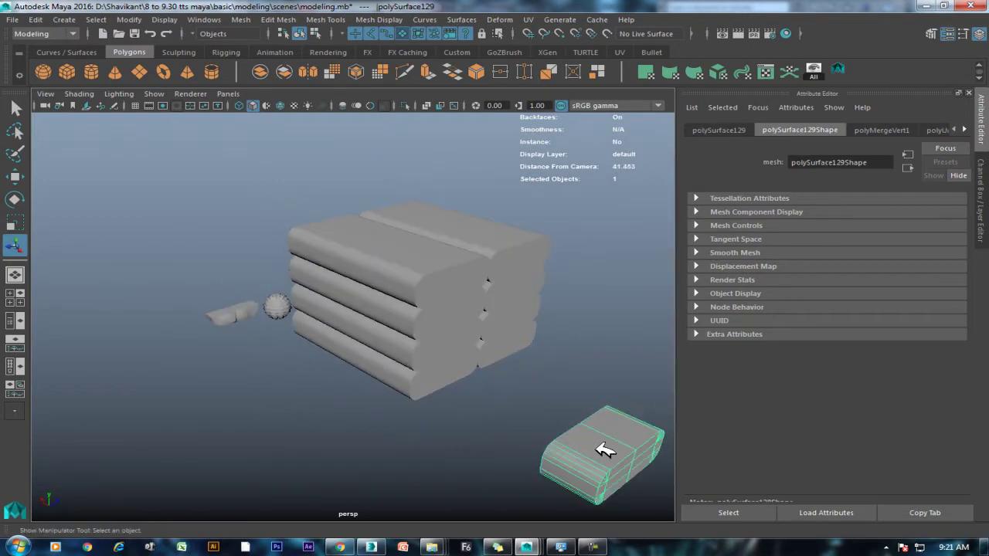
scroll(348, 363, up, 5)
scroll(337, 369, up, 1)
alt+middle_drag(338, 369, 392, 198)
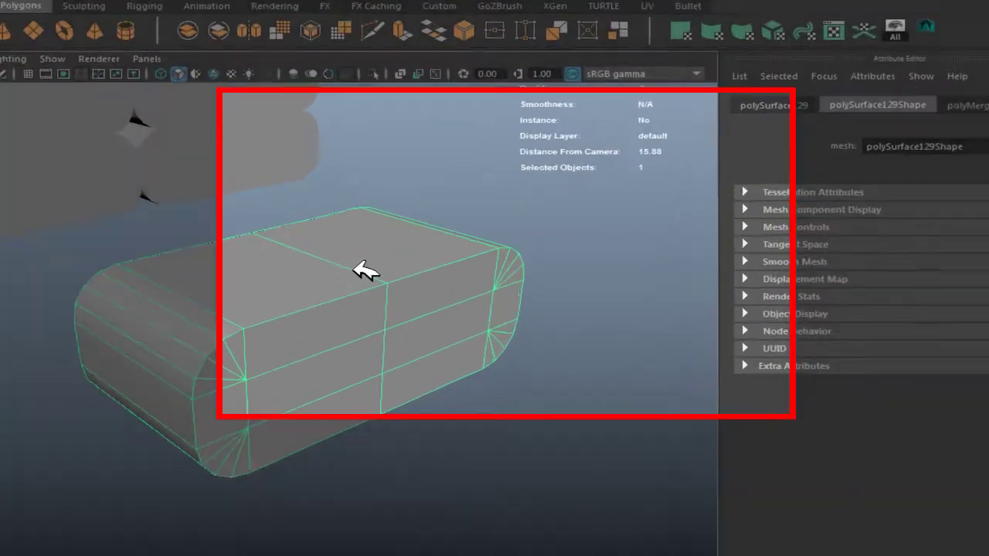
right_drag(392, 198, 403, 225)
click(348, 310)
shift+right_click(439, 242)
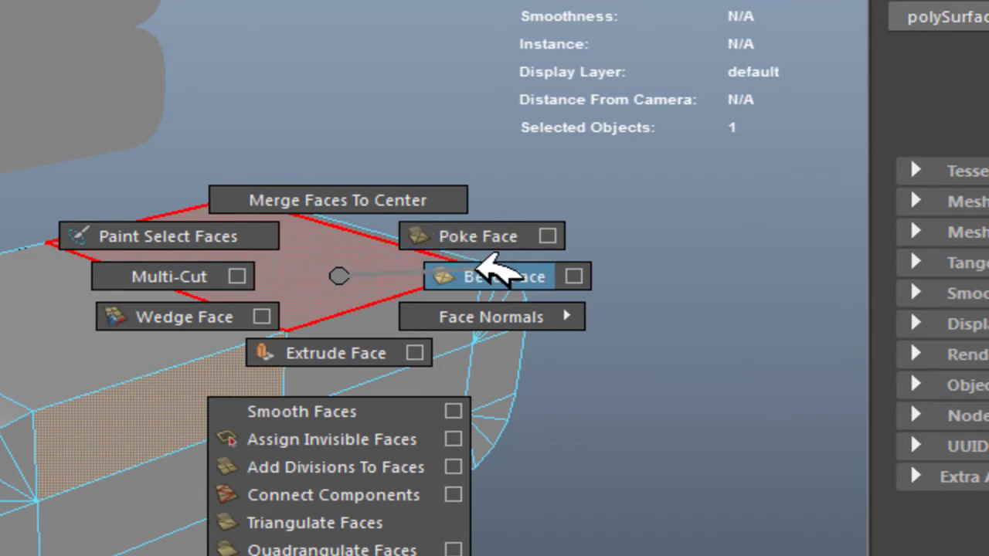
shift+right_drag(463, 271, 458, 266)
alt+drag(490, 537, 2, 541)
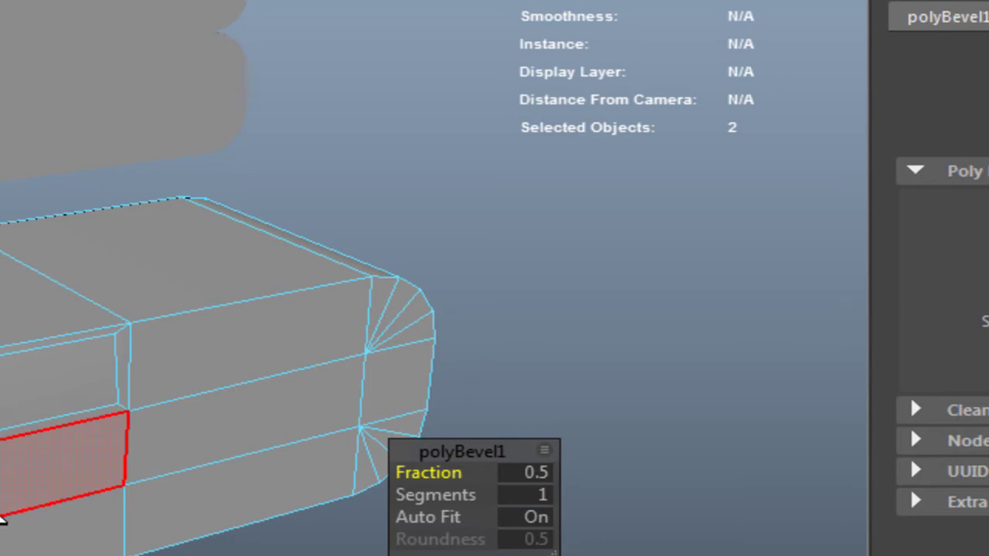
Bevel the block's top face at fraction 0.5 and return to object mode.
click(221, 287)
shift+right_click(397, 161)
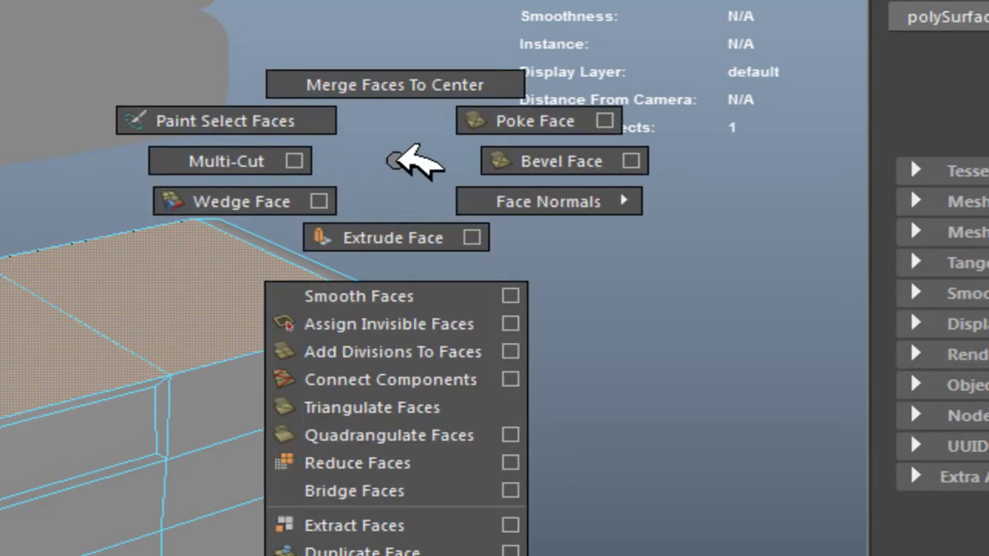
click(541, 160)
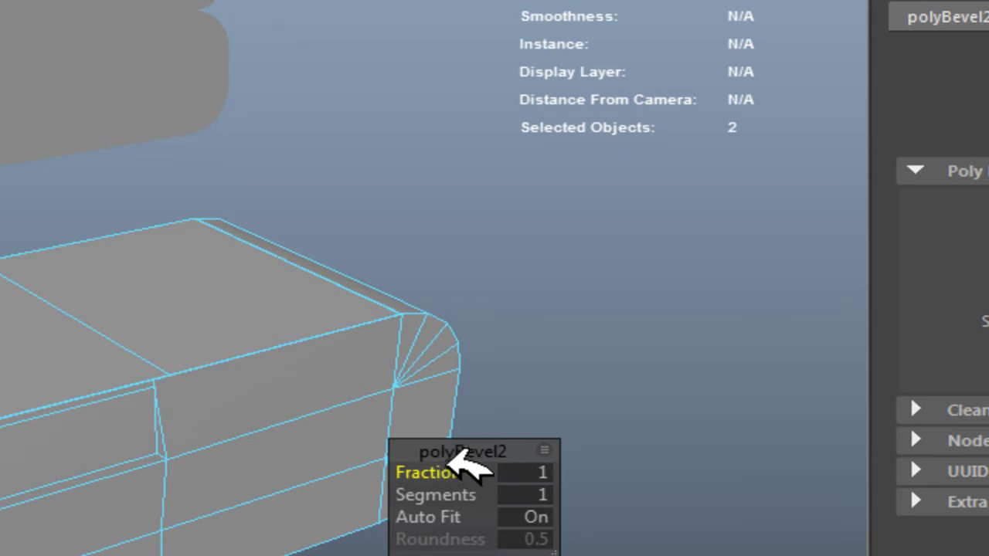
drag(437, 470, 387, 468)
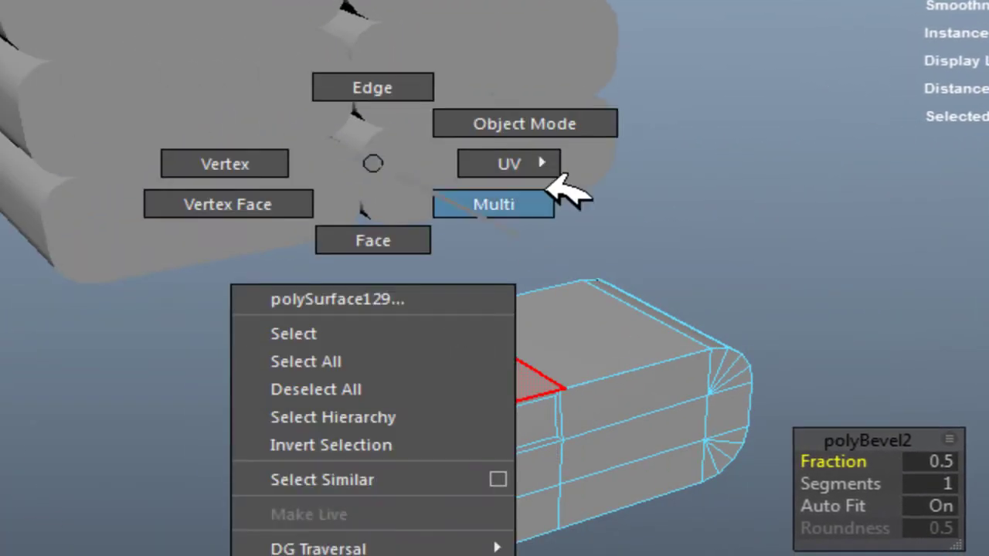
right_drag(371, 162, 525, 124)
mouse_move(486, 258)
alt+mouse_down()
mouse_move(449, 432)
mouse_move(460, 544)
mouse_move(476, 545)
alt+mouse_up()
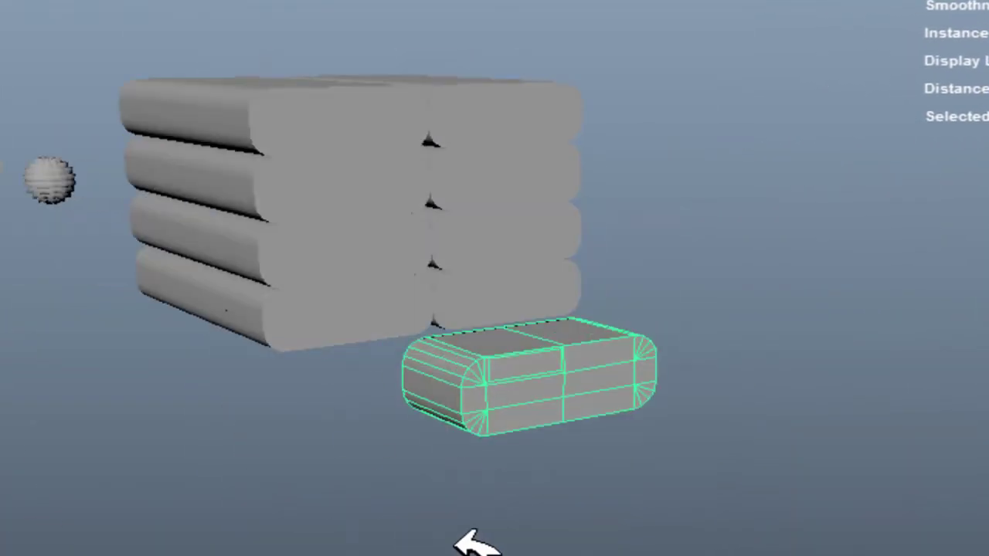
Select the right cylinder, isolate it, and frame it in the view.
mouse_move(159, 324)
alt+mouse_down()
mouse_move(155, 345)
mouse_move(656, 336)
alt+mouse_up()
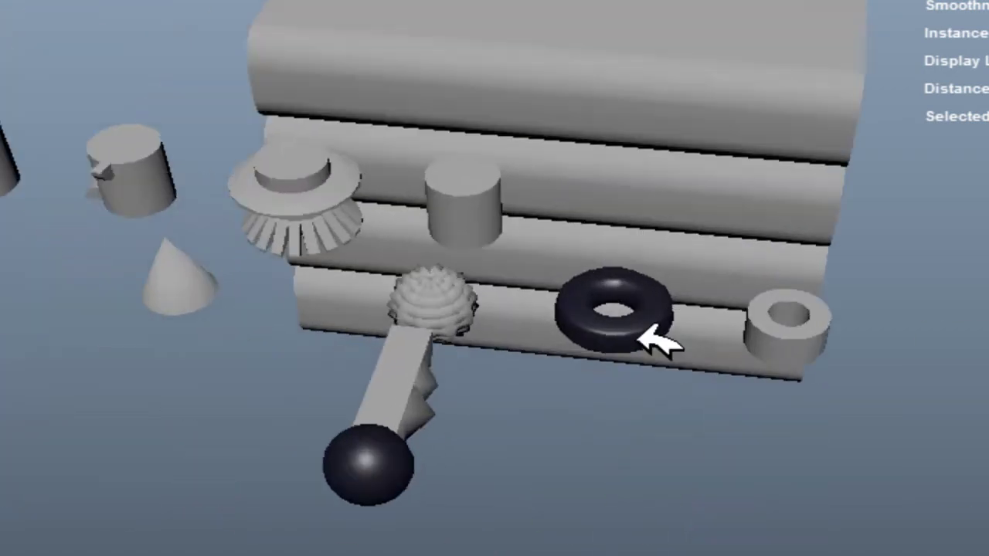
alt+right_drag(656, 336, 844, 301)
click(699, 275)
alt+middle_drag(357, 272, 591, 340)
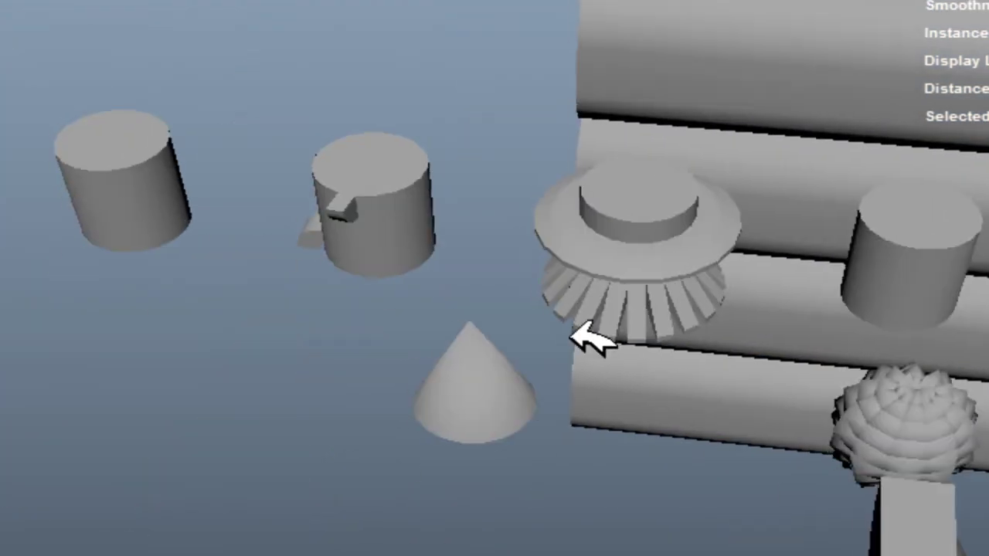
click(897, 258)
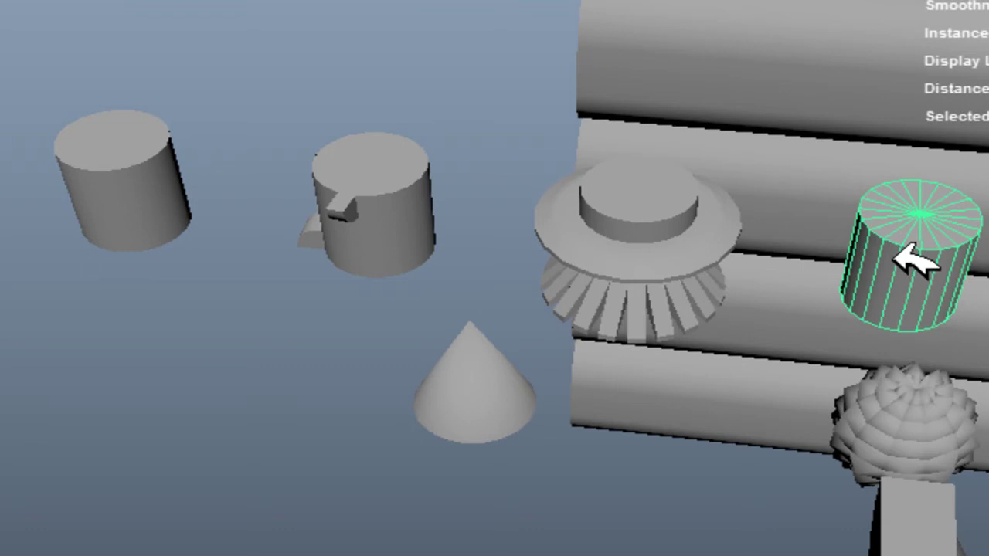
key(alt+h)
key(f)
Pick a side edge and split a new edge loop around the cylinder.
mouse_move(375, 199)
right_down()
mouse_move(384, 326)
mouse_move(376, 166)
right_up()
click(379, 354)
shift+right_drag(347, 349, 523, 371)
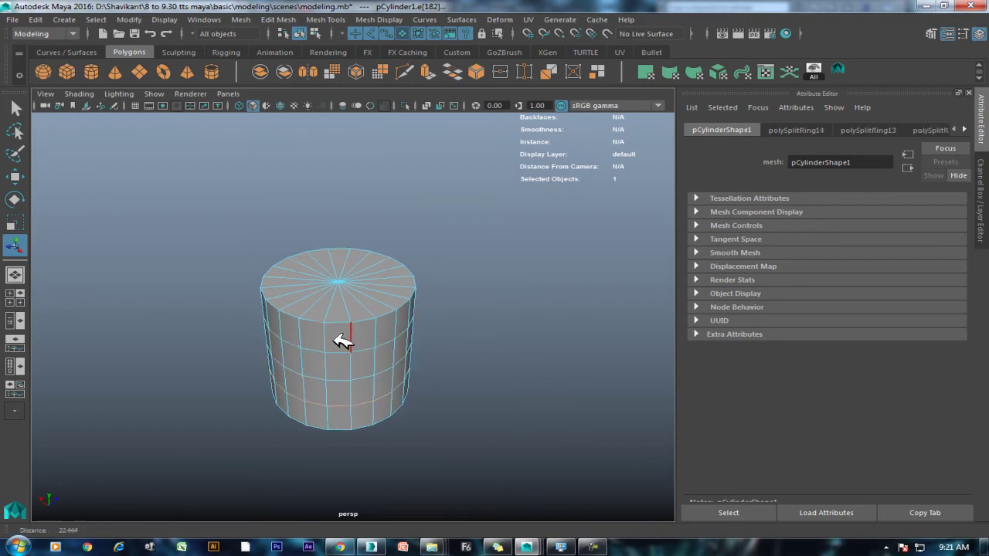
Bevel the cylinder's full ring of side faces with fraction 0.2 and 2 segments.
scroll(342, 338, up, 3)
right_drag(365, 199, 375, 384)
right_drag(379, 217, 374, 240)
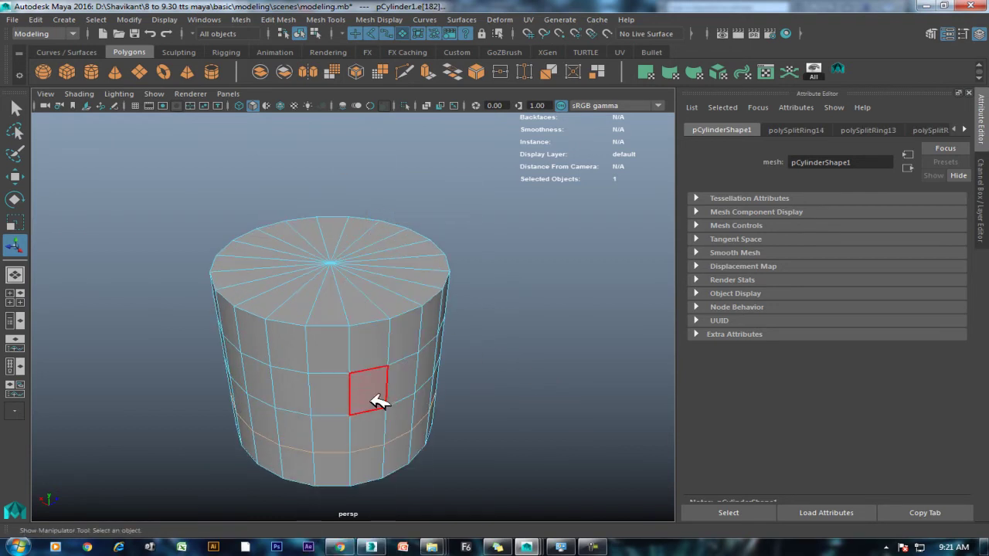
double_click(344, 397)
mouse_move(529, 303)
shift+right_down()
mouse_move(539, 324)
mouse_move(603, 302)
shift+right_up()
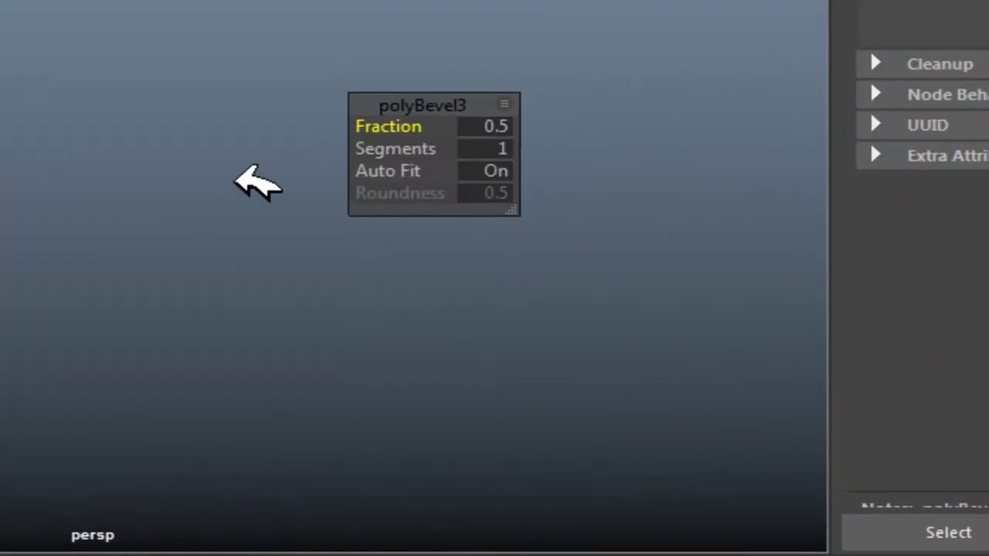
mouse_move(405, 133)
mouse_down()
mouse_move(420, 126)
mouse_move(408, 132)
mouse_move(420, 150)
mouse_up()
mouse_move(485, 172)
mouse_down()
mouse_move(294, 186)
mouse_move(278, 166)
mouse_move(498, 126)
mouse_move(276, 137)
mouse_move(432, 104)
mouse_up()
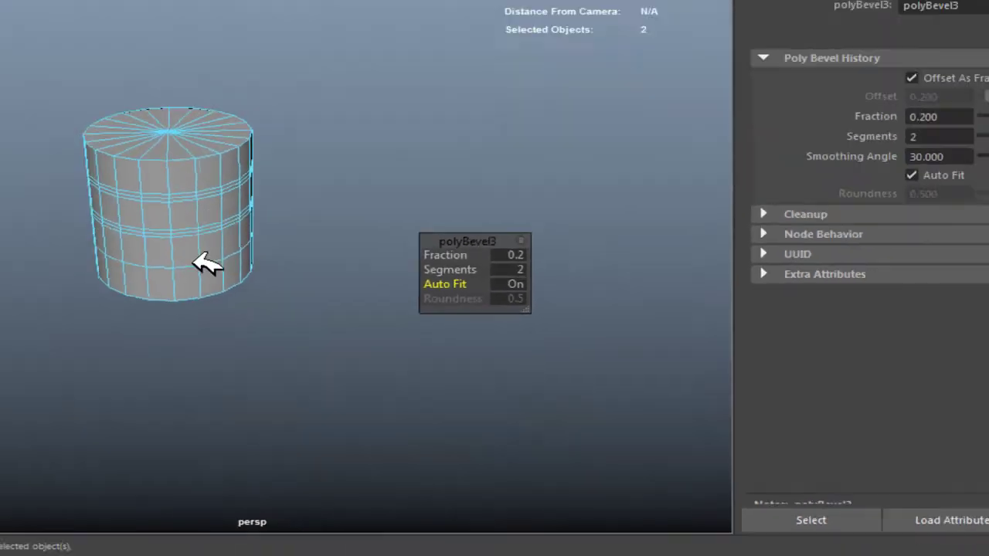
Return to object mode, clear the selection, and bring up the primitive creation options.
right_drag(288, 231, 353, 181)
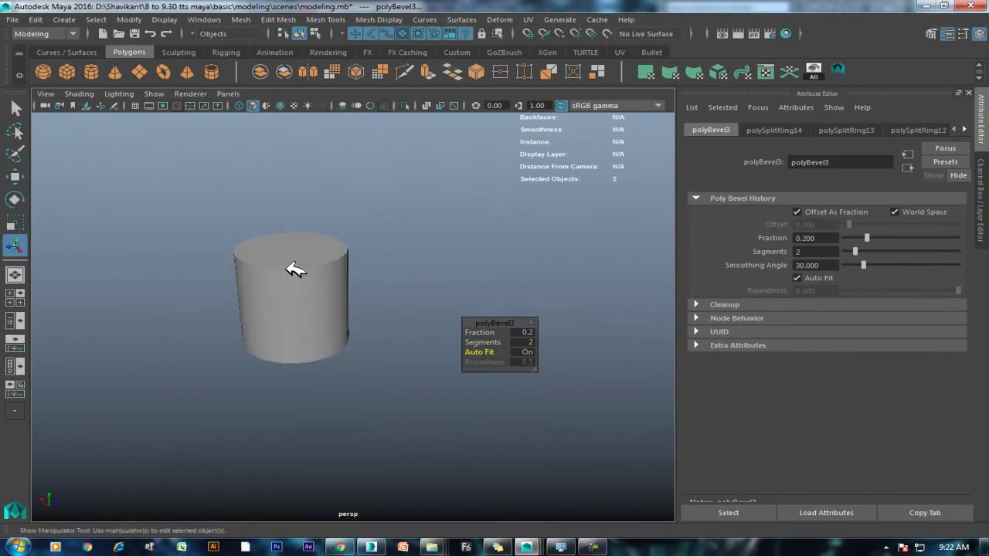
click(411, 400)
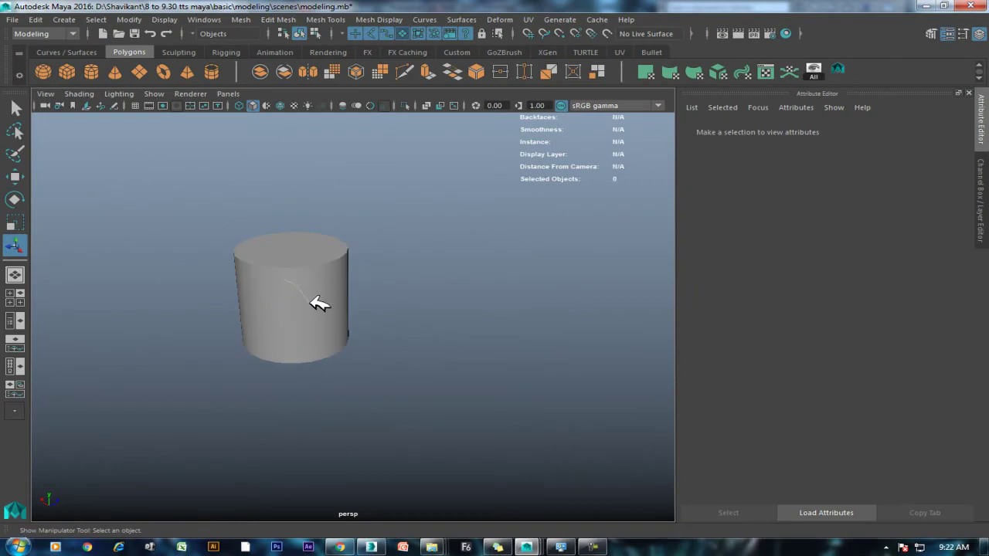
shift+right_click(423, 322)
Create a new poly cube and select one of its top edges.
click(421, 355)
alt+drag(410, 358, 226, 408)
key(w)
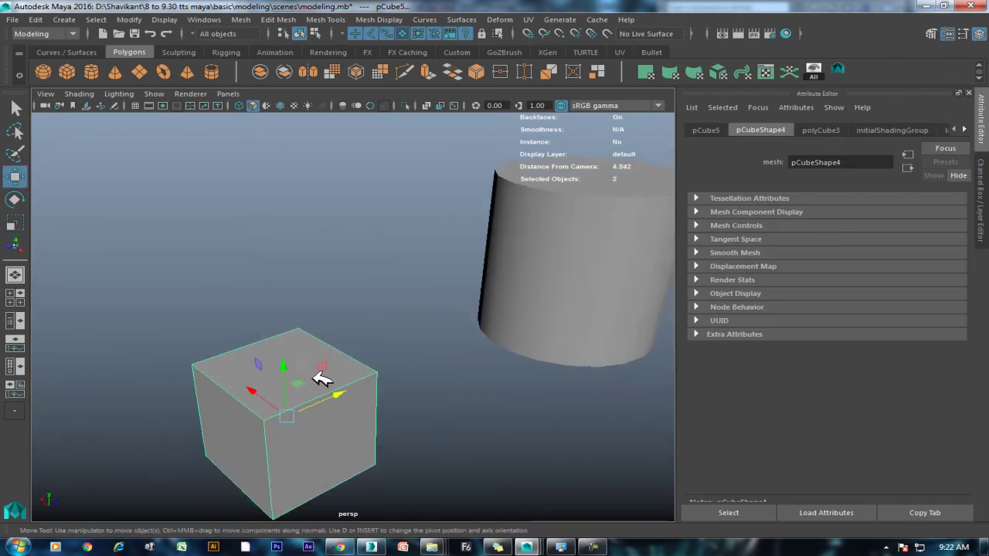
right_drag(315, 331, 301, 180)
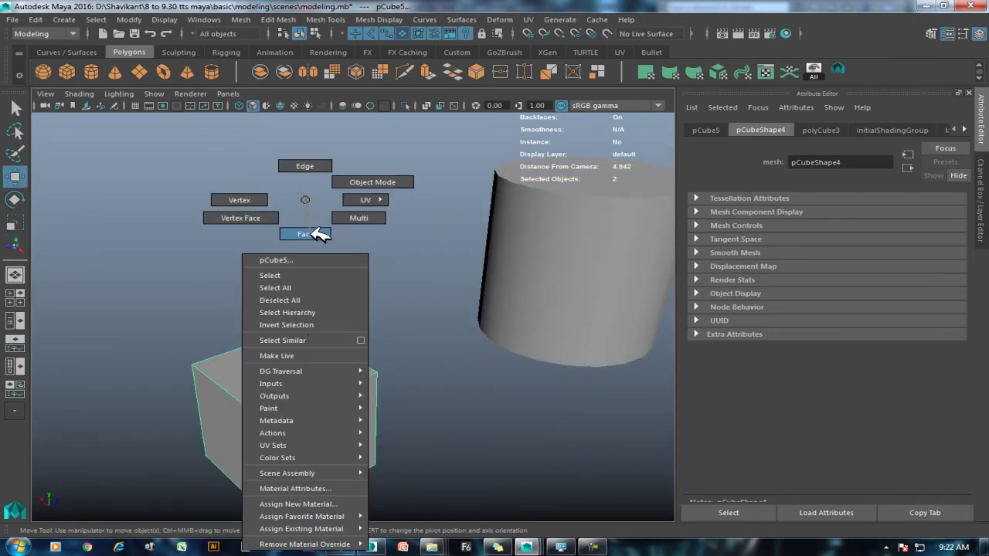
right_drag(315, 235, 318, 236)
click(309, 405)
right_drag(390, 199, 393, 165)
click(340, 390)
Bevel the edge with 3 segments, Auto Fit off and roundness -0.5 for a concave profile.
shift+right_click(371, 273)
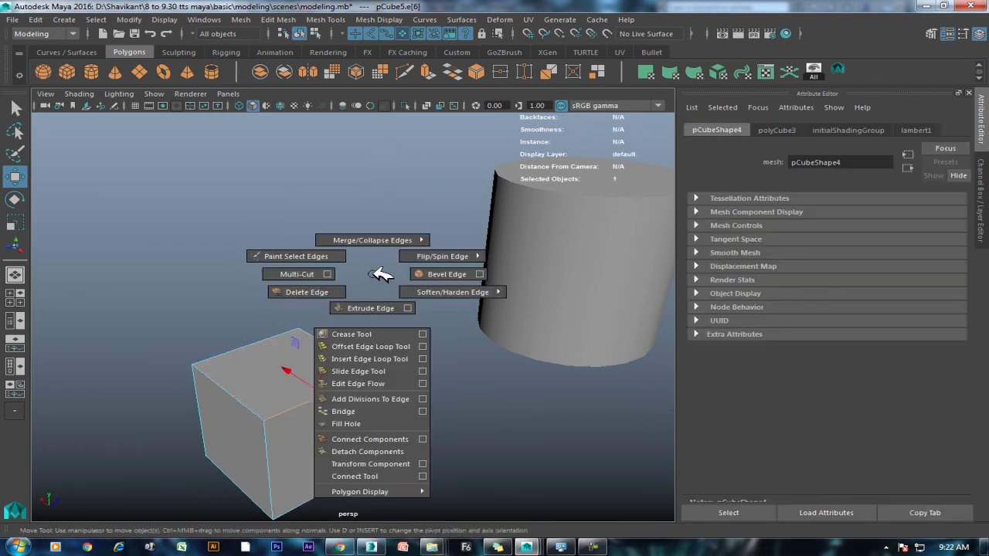
click(428, 272)
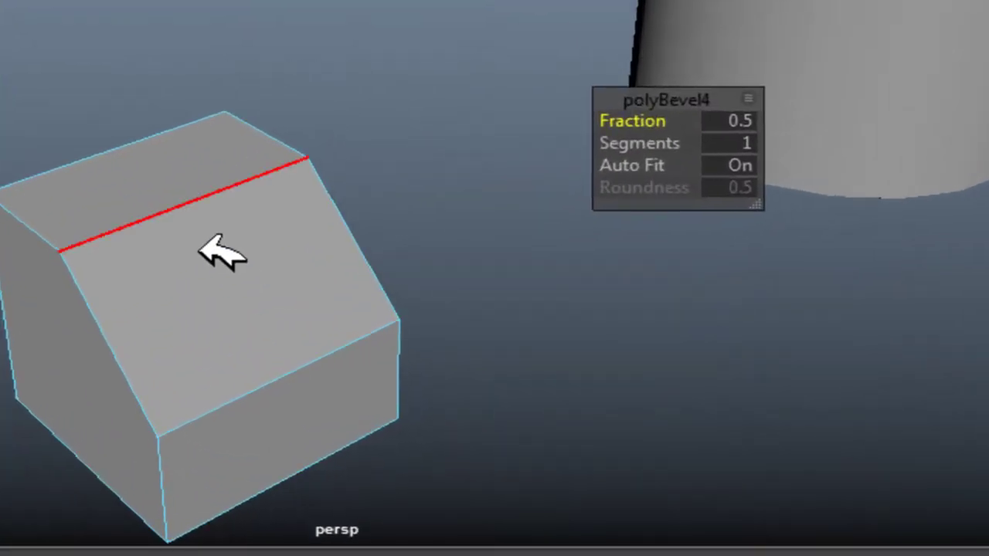
drag(668, 143, 683, 144)
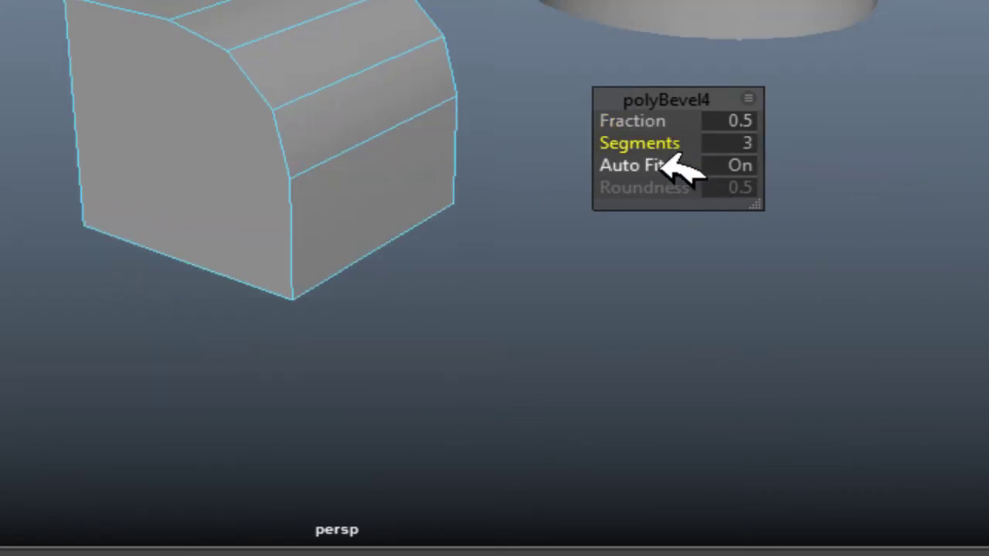
mouse_move(636, 163)
mouse_down()
mouse_move(513, 160)
mouse_move(733, 133)
mouse_move(513, 161)
mouse_move(815, 164)
mouse_move(551, 182)
mouse_up()
click(669, 189)
drag(619, 194, 466, 207)
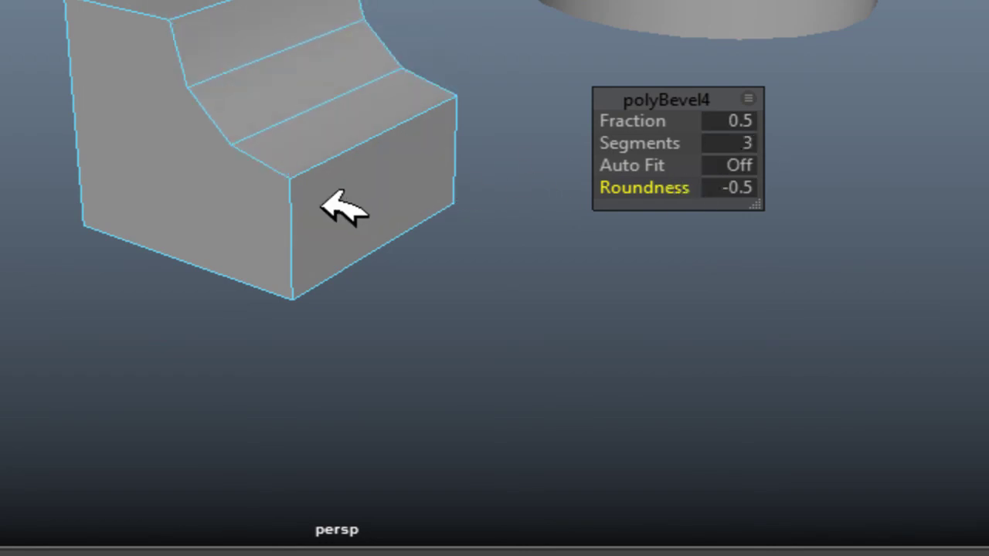
drag(601, 187, 711, 173)
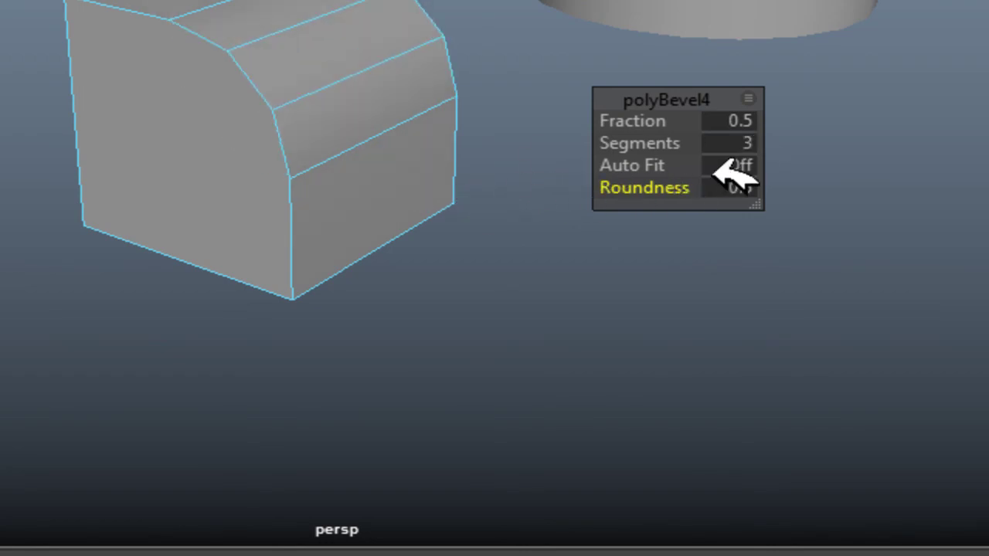
drag(610, 181, 370, 185)
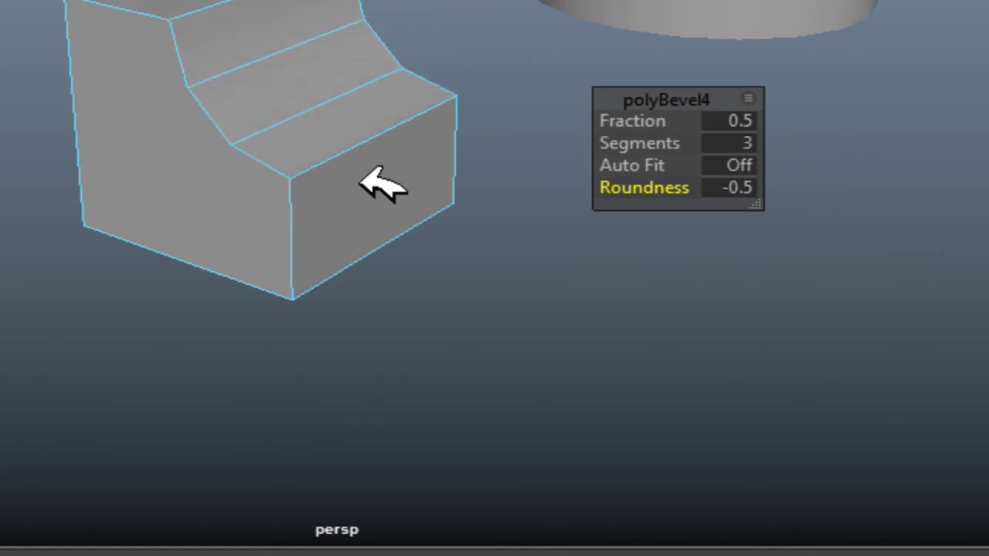
Switch pCube5 back to object selection and bring up the polygon modelling tools marking menu.
right_click(225, 54)
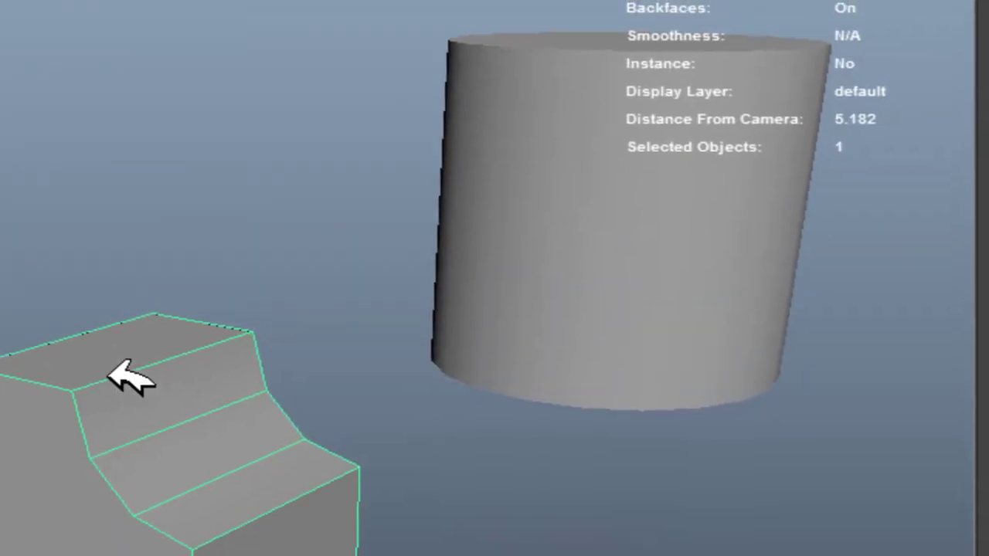
right_drag(107, 194, 116, 282)
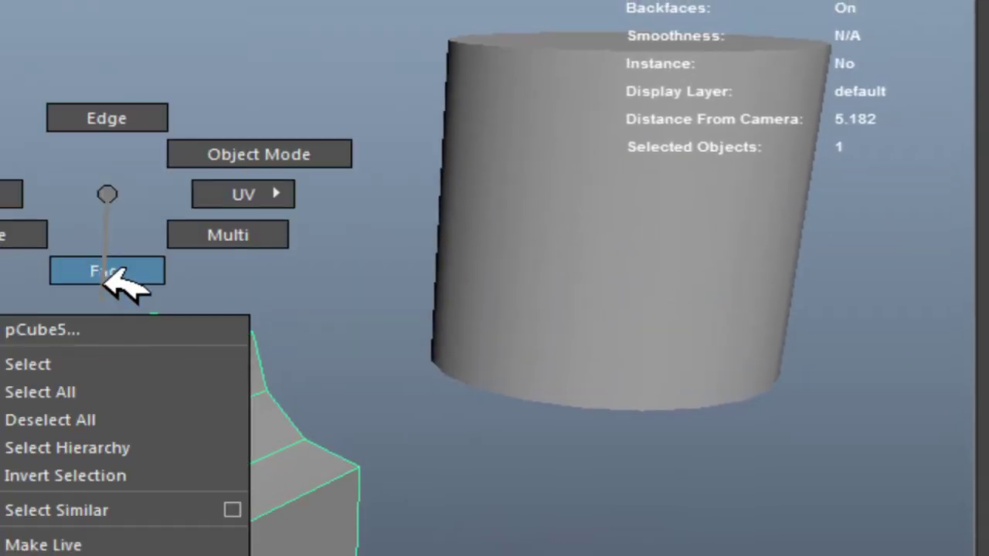
right_drag(132, 194, 287, 152)
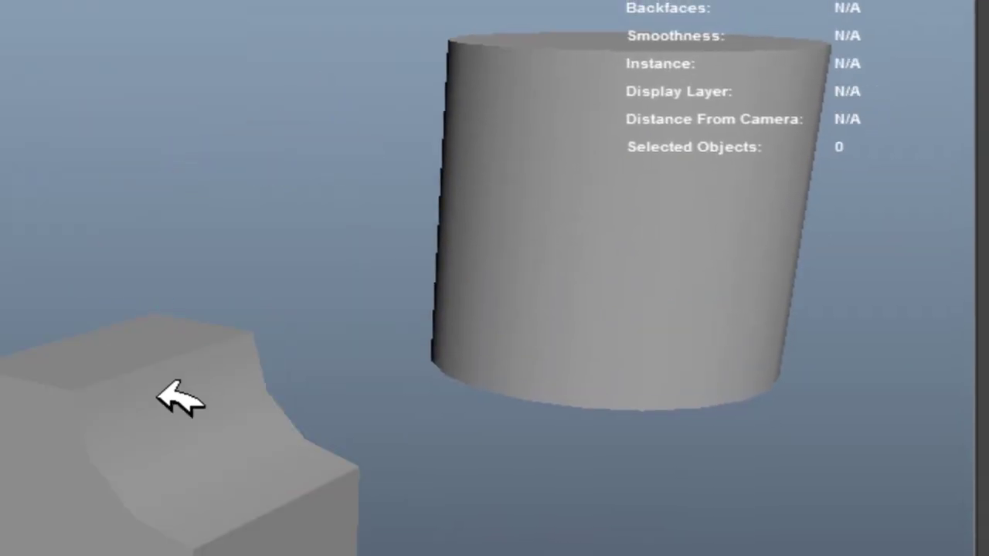
click(189, 404)
shift+right_drag(324, 306, 330, 303)
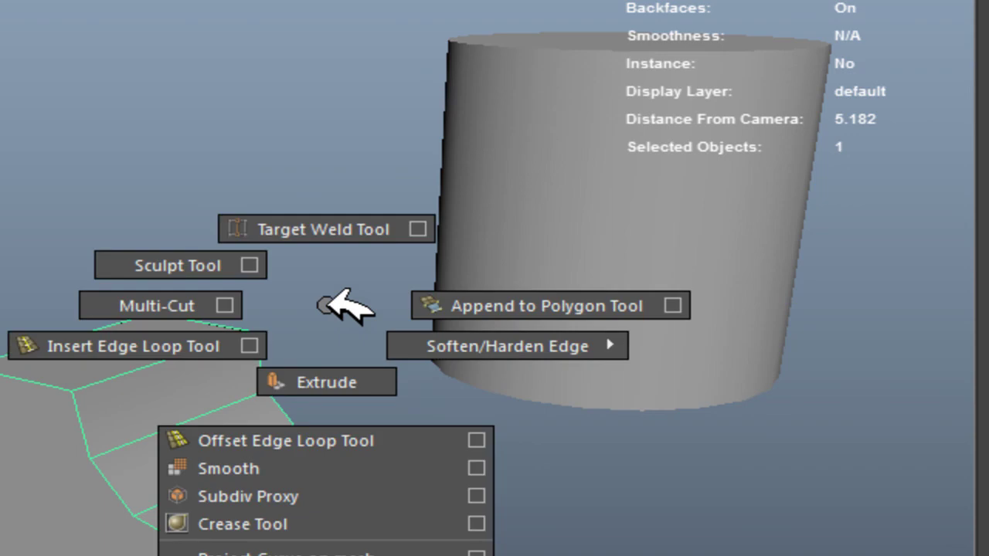